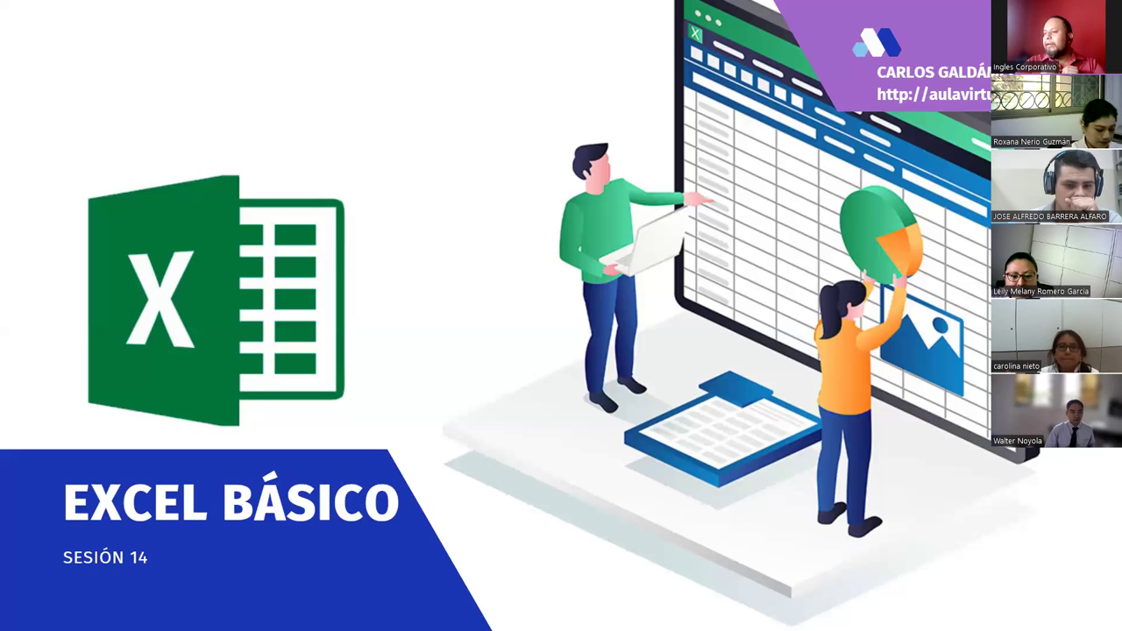
# Step: Advance the slideshow from the 'Excel Básico – Sesión 14' title slide to the Agenda slide
pyautogui.click(874, 352)
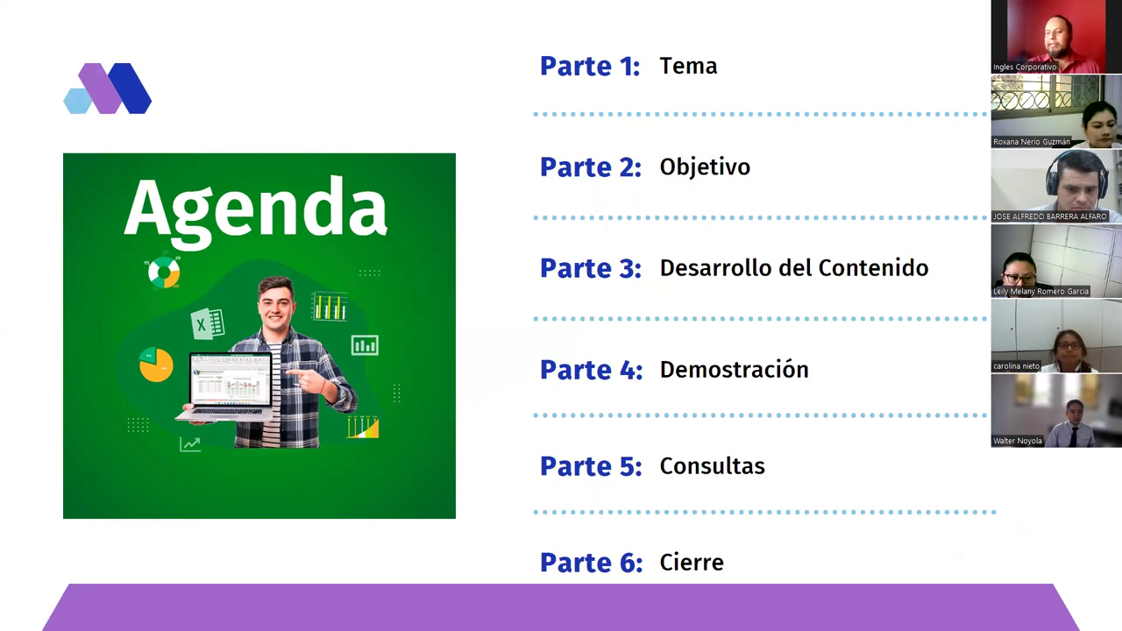
# Step: Advance the slideshow past the Agenda slide toward the Lista de Validación topic slide
pyautogui.press('Right')
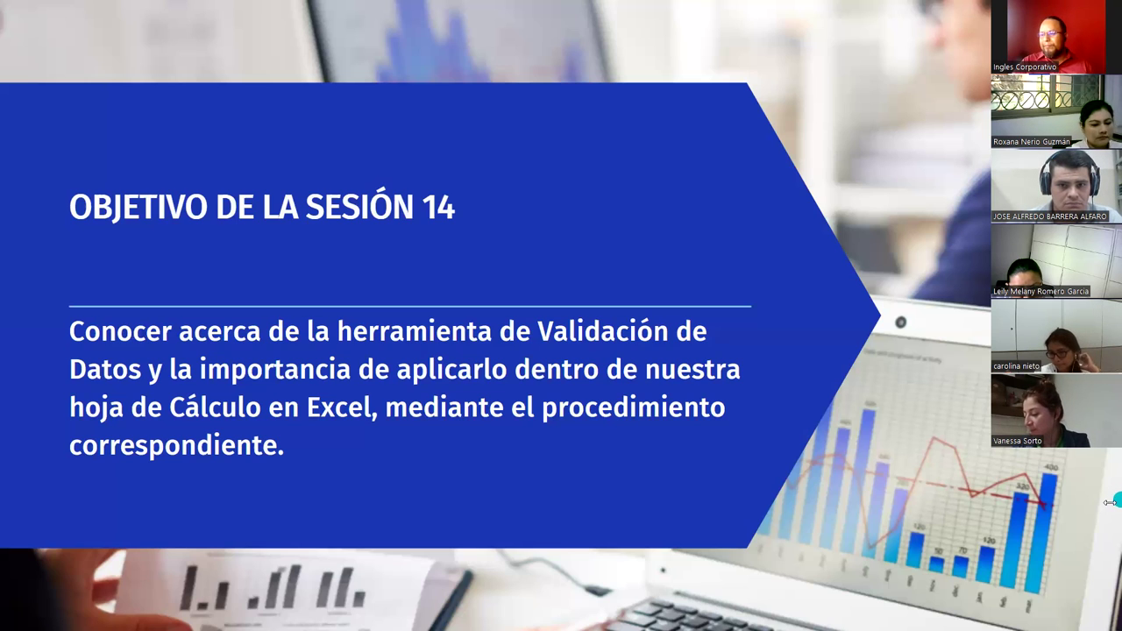
# Step: Advance from the 'Objetivo de la Sesión 14' slide to the 'Que es la validación de datos' slide
pyautogui.moveTo(641, 413)
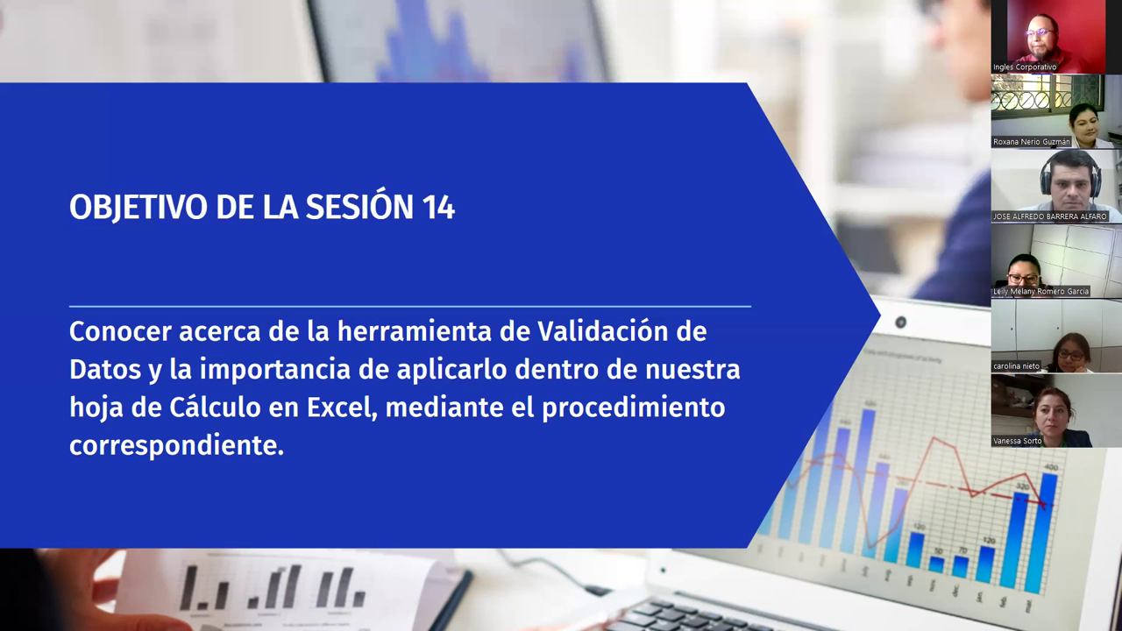
pyautogui.press('Right')
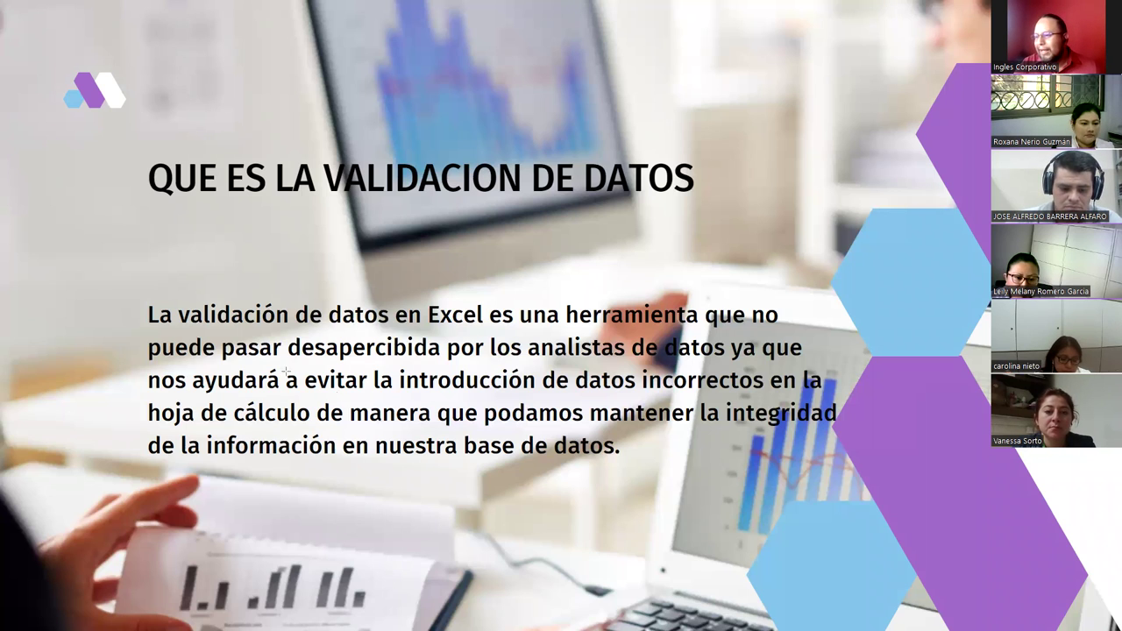
# Step: Outline 'a evitar la introducción de datos incorrectos' in red, then remove that annotation
pyautogui.moveTo(283, 362)
pyautogui.mouseDown()
pyautogui.moveTo(721, 401)
pyautogui.moveTo(768, 395)
pyautogui.mouseUp()
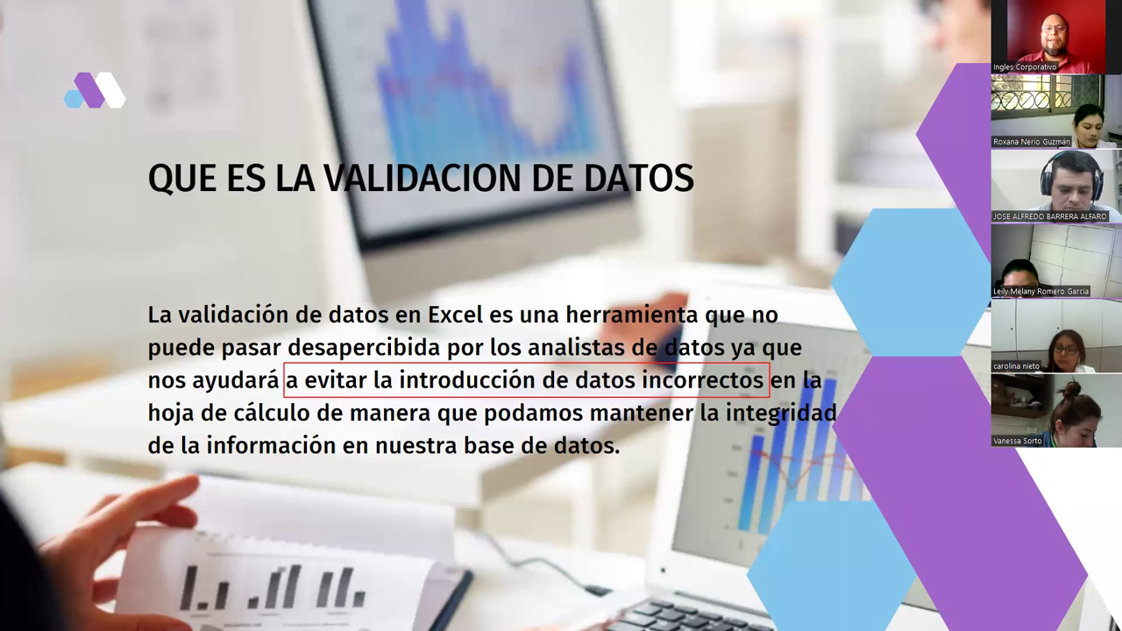
pyautogui.press('Right')
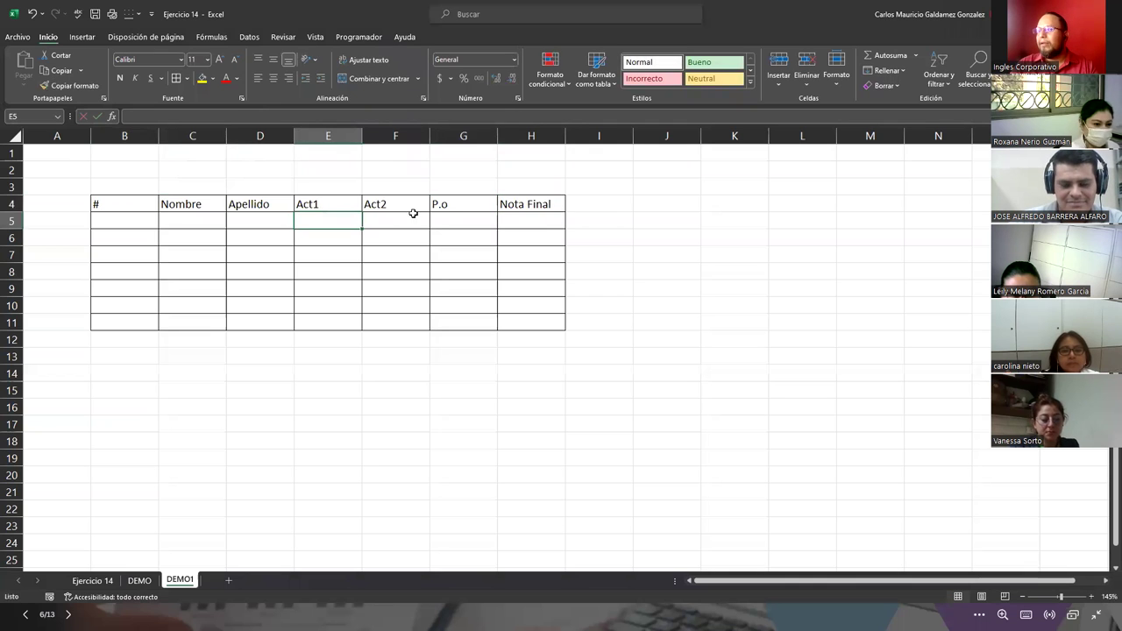
# Step: Rename the G4 header from P.o to P.O
pyautogui.doubleClick(449, 204)
pyautogui.press('BackSpace')
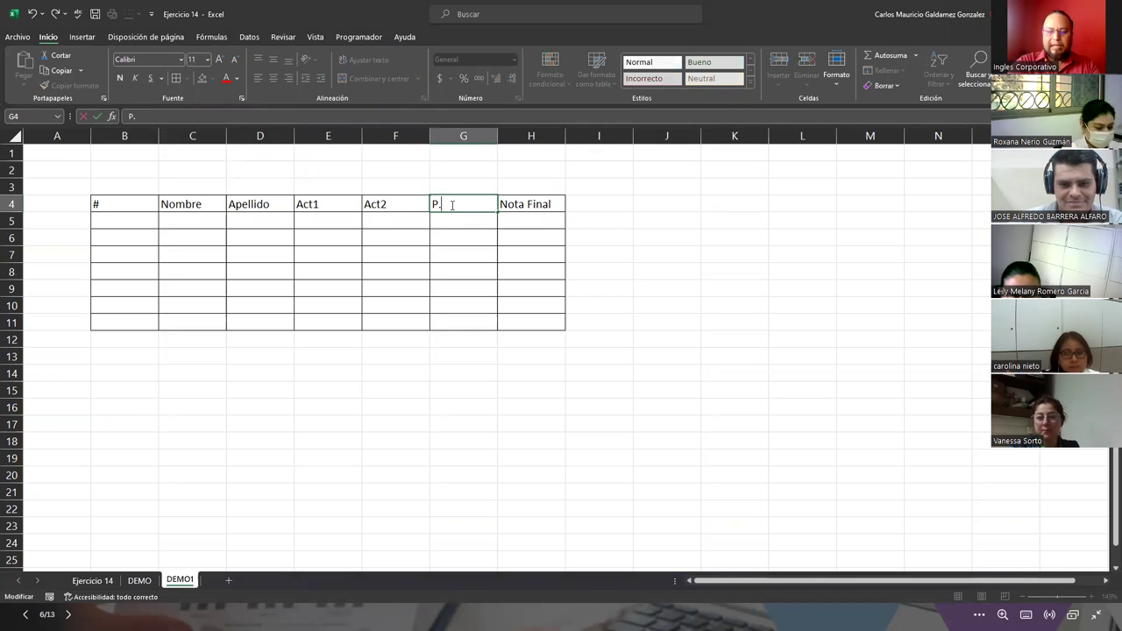
pyautogui.write('O')
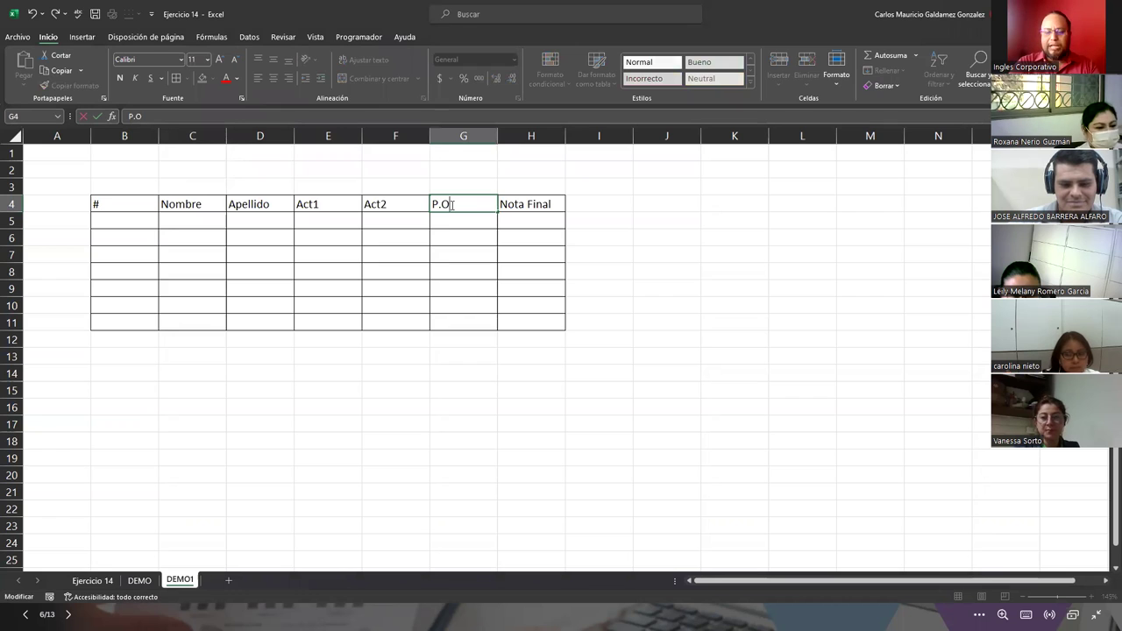
pyautogui.press('Return')
# Step: Enter weights 35%, 35% and 30% in E3, F3 and G3 above Act1, Act2 and P.O
pyautogui.press('Up')
pyautogui.press('Left')
pyautogui.press('Left')
pyautogui.press('Up')
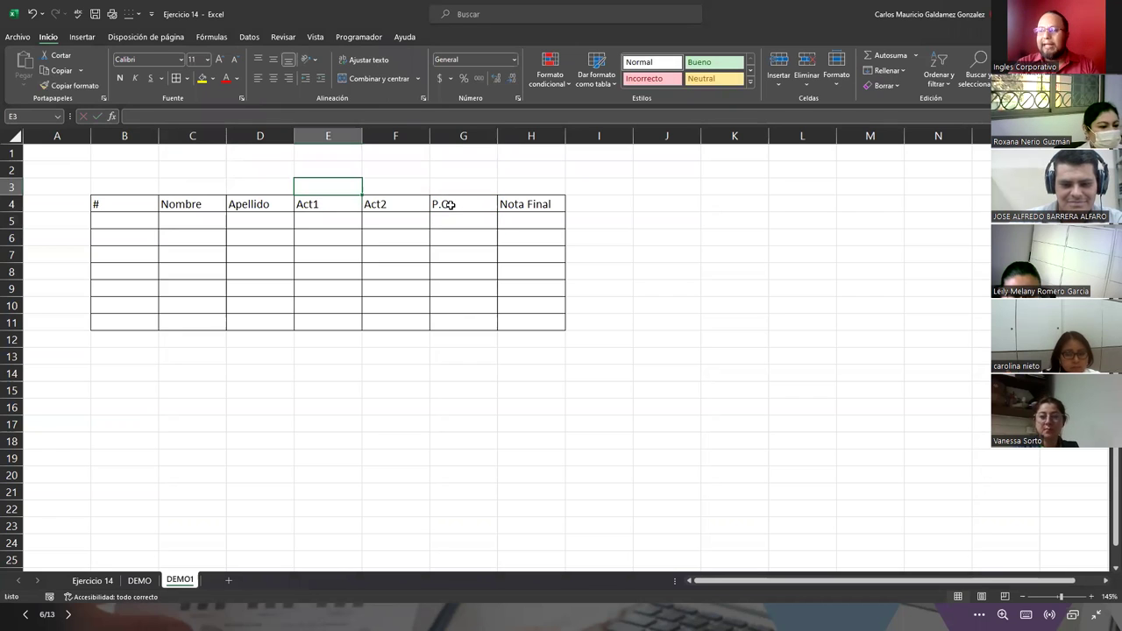
pyautogui.write('35')
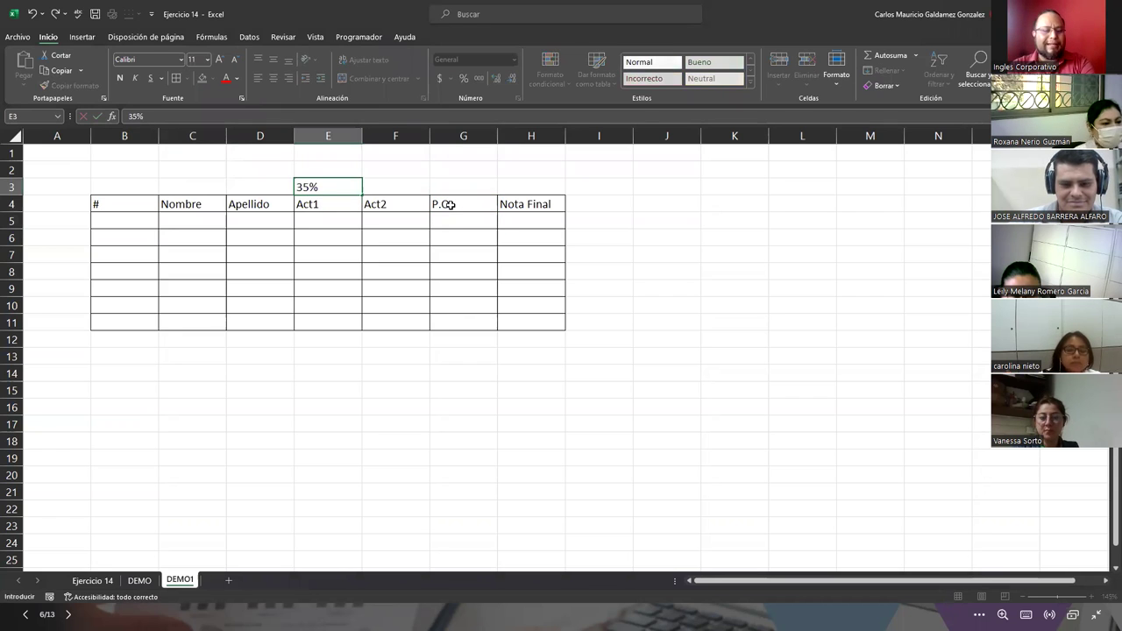
pyautogui.press('Tab')
pyautogui.write('35%')
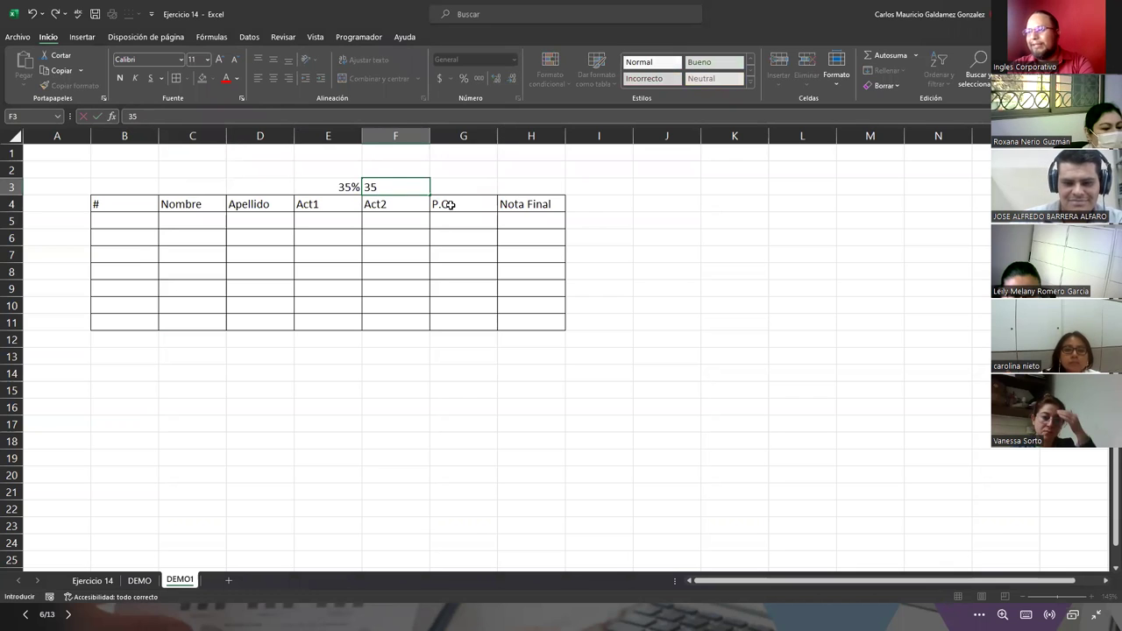
pyautogui.press('Tab')
pyautogui.write('30%')
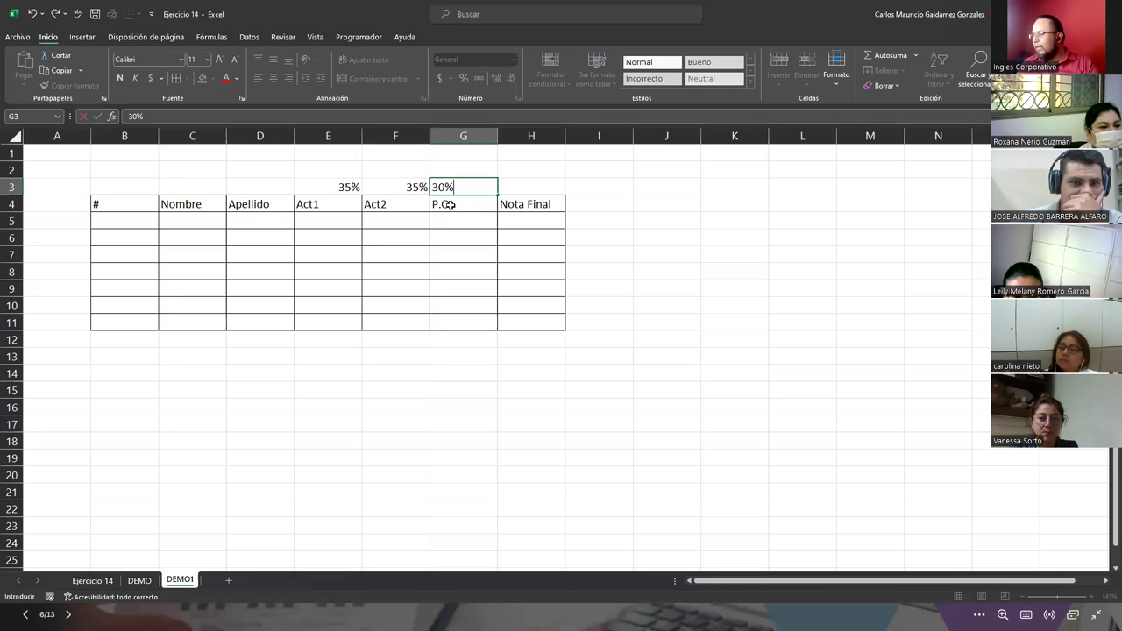
# Step: Enter Juan in C5 and Perez in D5, then fill the name pair down to row 11
pyautogui.click(174, 224)
pyautogui.write('Juan Perez')
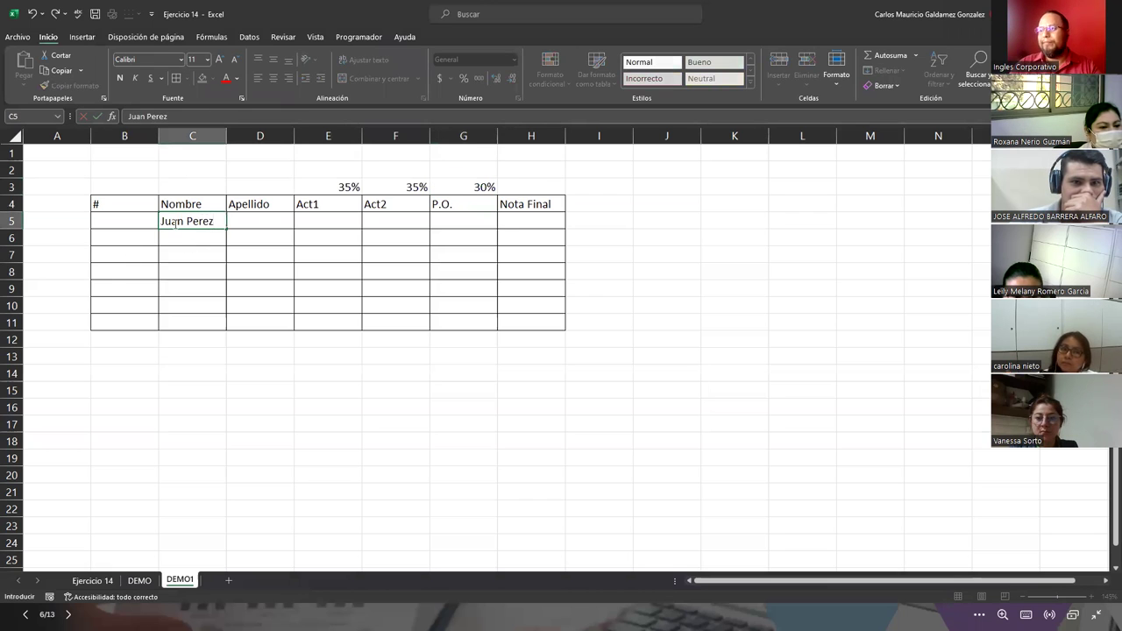
pyautogui.press('BackSpace')
pyautogui.press('BackSpace')
pyautogui.press('BackSpace')
pyautogui.press('BackSpace')
pyautogui.press('BackSpace')
pyautogui.press('BackSpace')
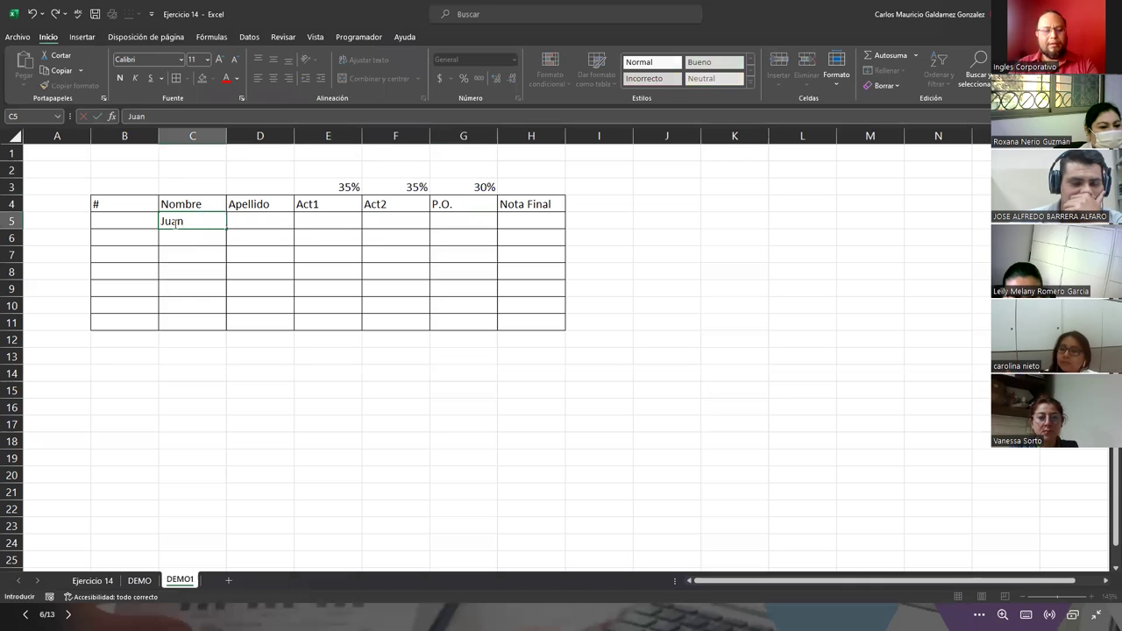
pyautogui.press('Tab')
pyautogui.write('Per')
pyautogui.moveTo(175, 224)
pyautogui.mouseDown()
pyautogui.moveTo(258, 221)
pyautogui.moveTo(290, 327)
pyautogui.mouseUp()
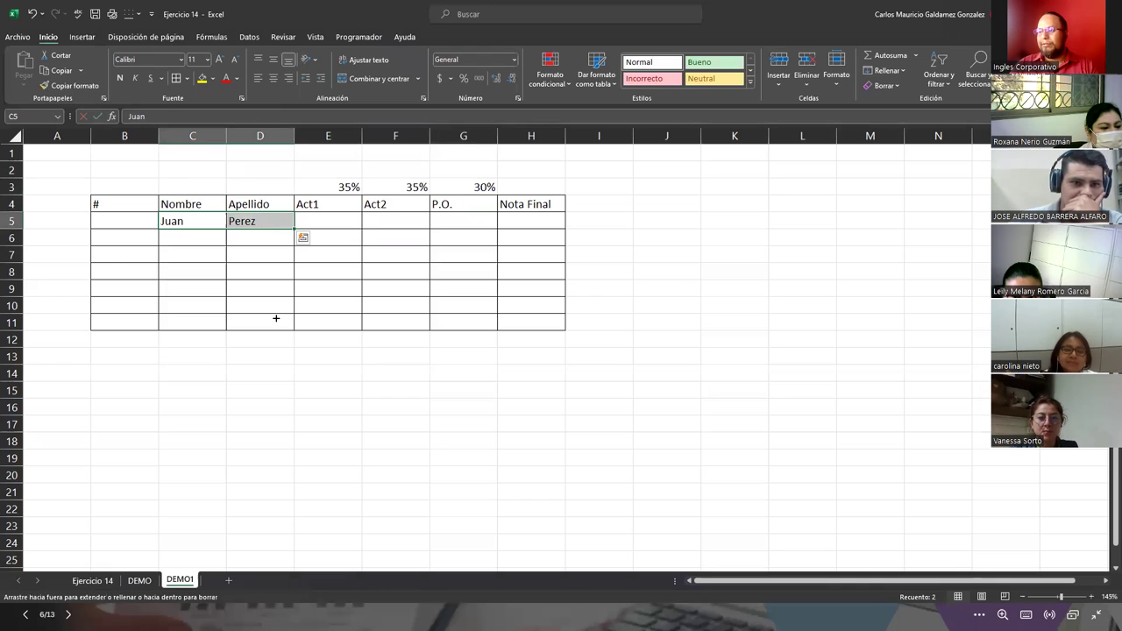
# Step: Number the # column starting 1 and 2 in B5:B6, filled down to row 11
pyautogui.click(118, 223)
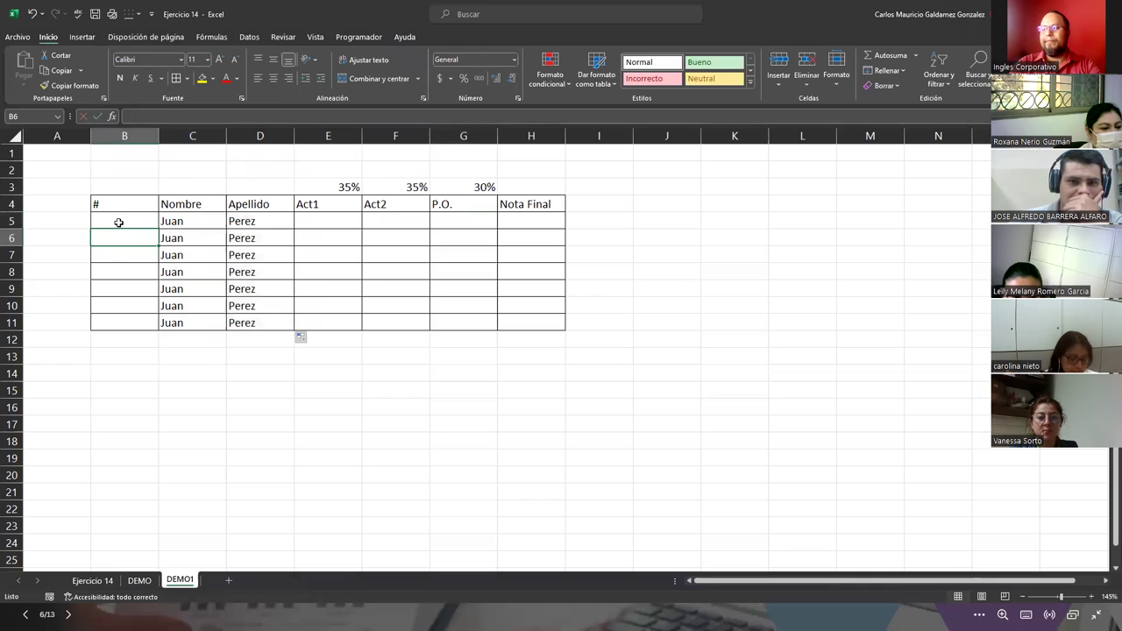
pyautogui.write('1')
pyautogui.press('Return')
pyautogui.write('2')
pyautogui.press('Up')
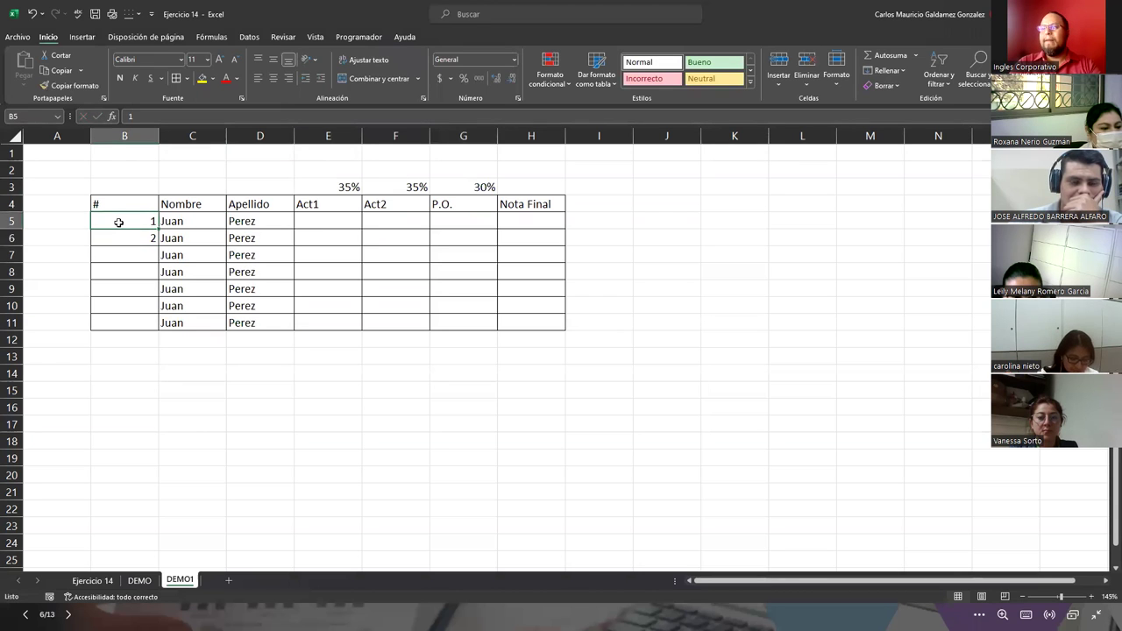
pyautogui.hotkey('shift', 'Down')
pyautogui.moveTo(158, 247); pyautogui.dragTo(143, 326)
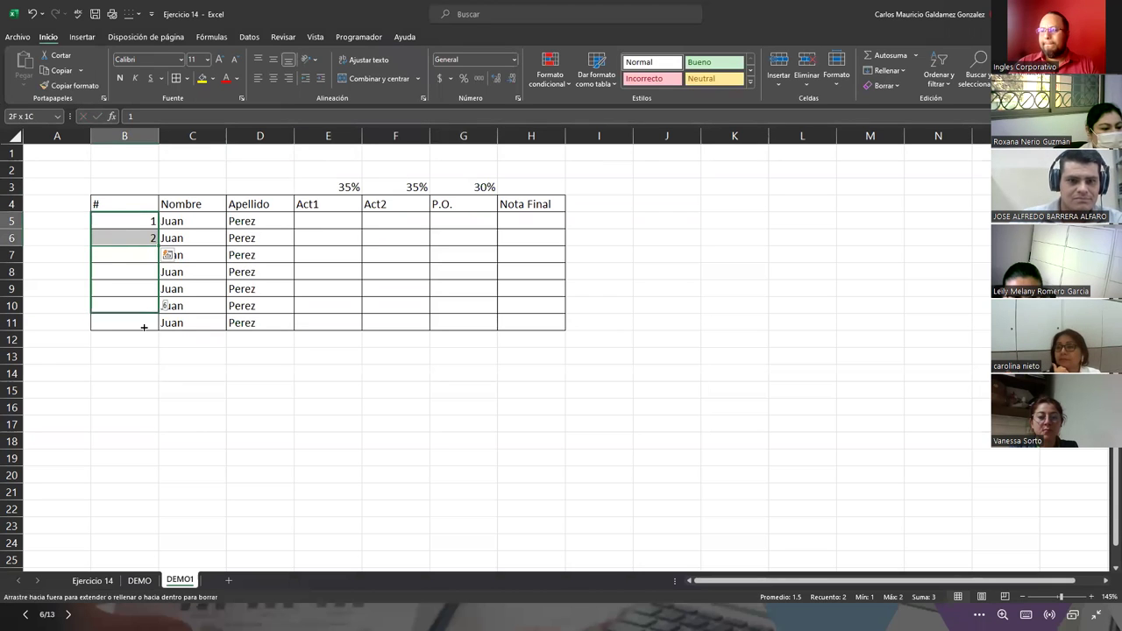
# Step: Enter =E5*35%+F5*35%+G5*30% in H5 as the Nota Final formula
pyautogui.click(509, 221)
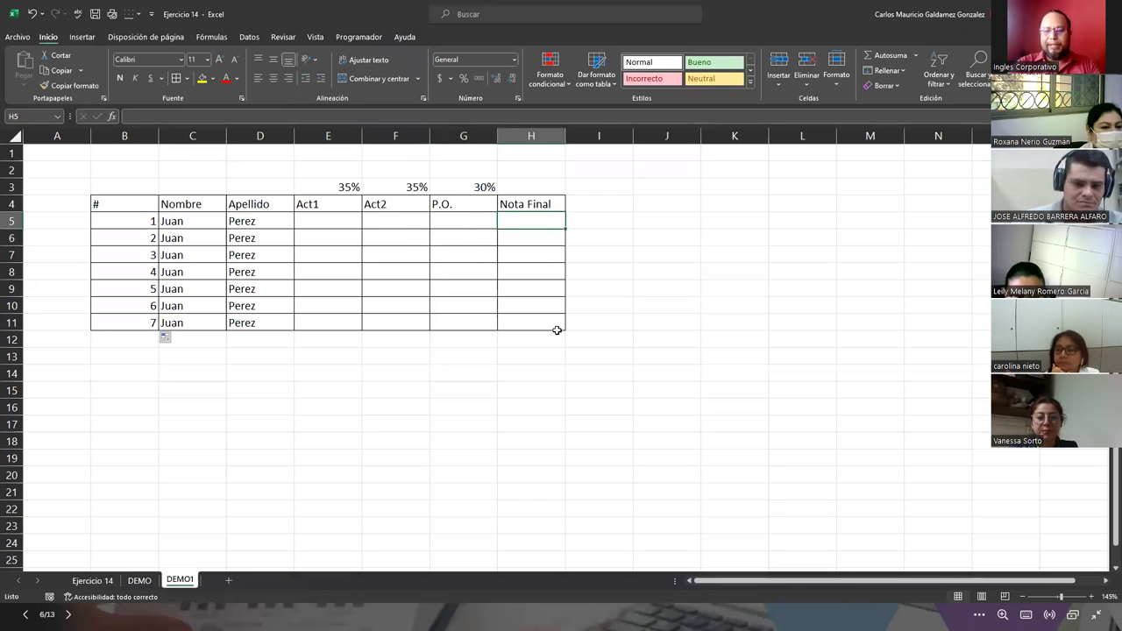
pyautogui.write('=')
pyautogui.press('Left')
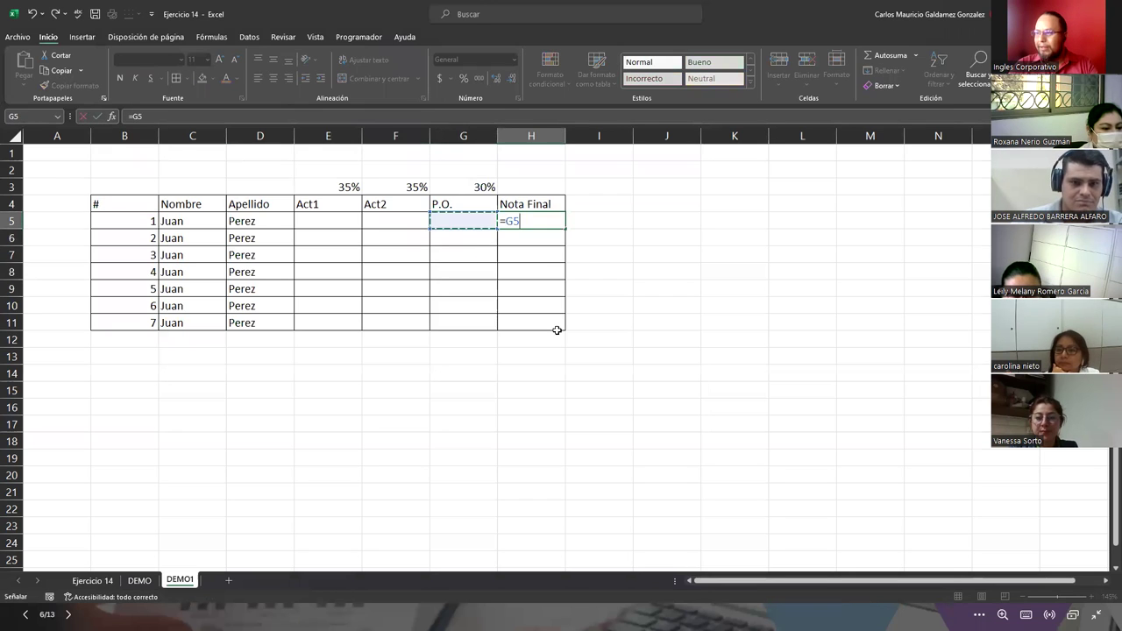
pyautogui.press('Left')
pyautogui.press('Left')
pyautogui.write('*')
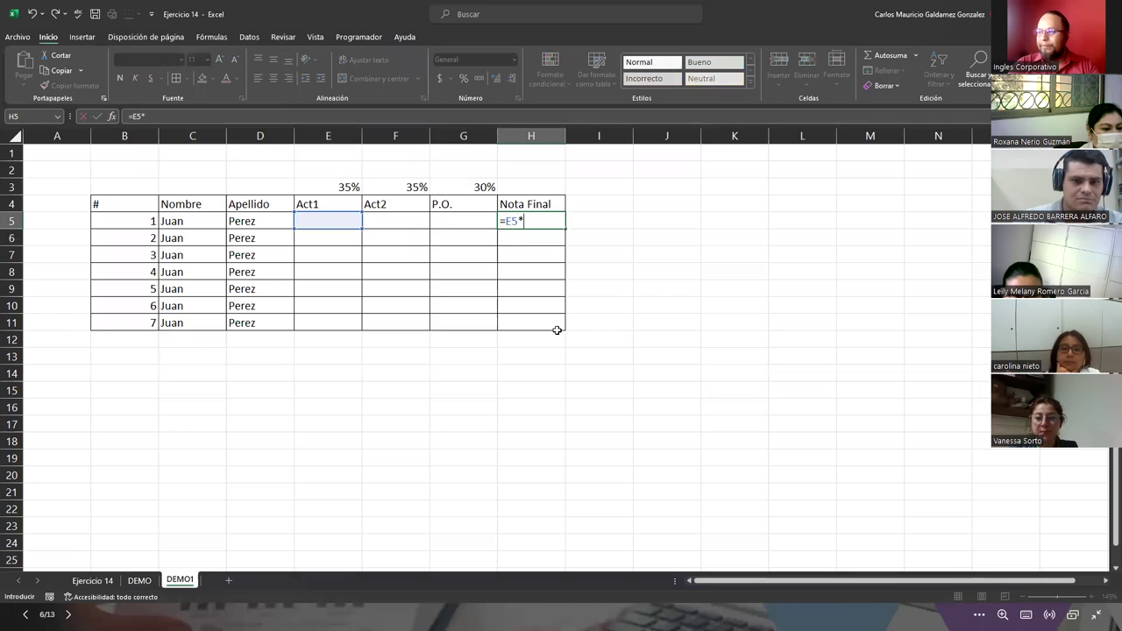
pyautogui.write('35%+')
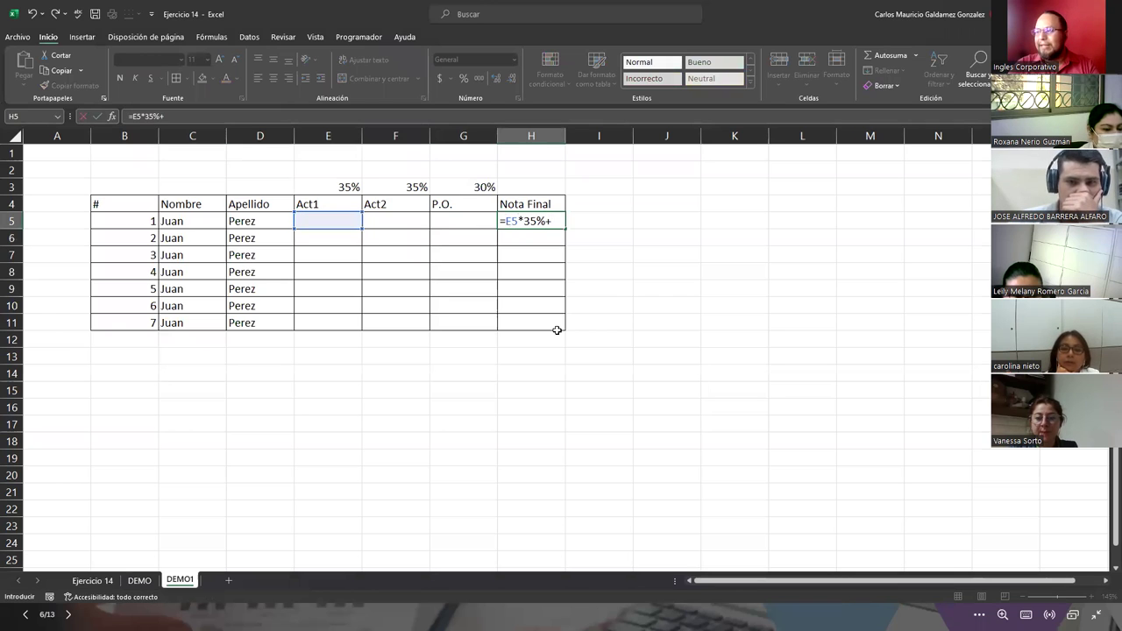
pyautogui.press('Left')
pyautogui.press('Left')
pyautogui.write('*35')
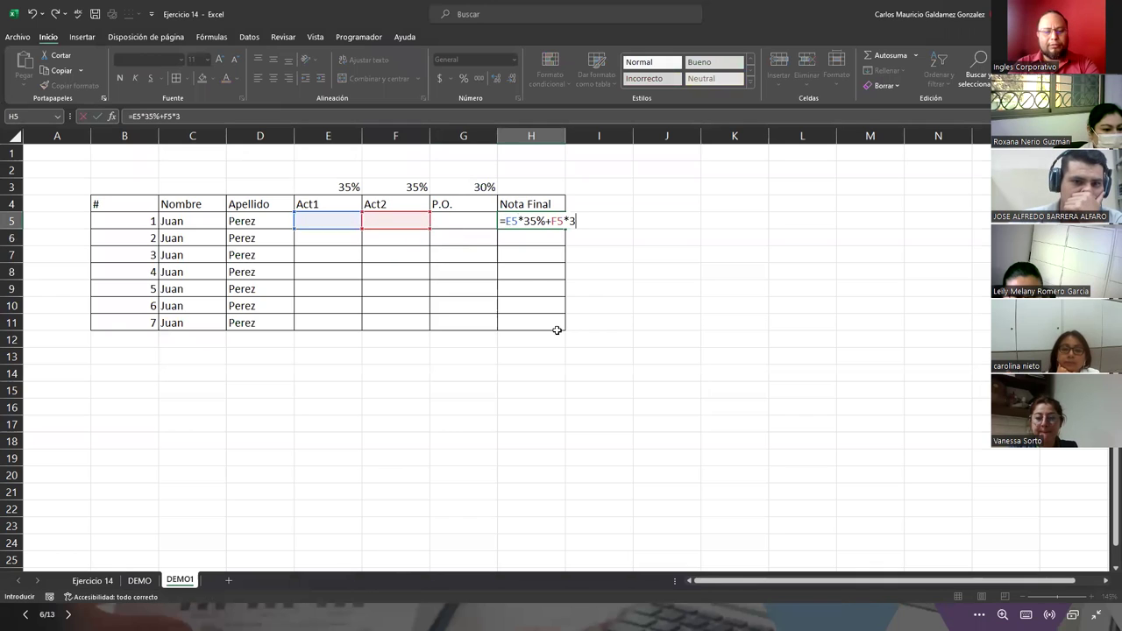
pyautogui.write('%')
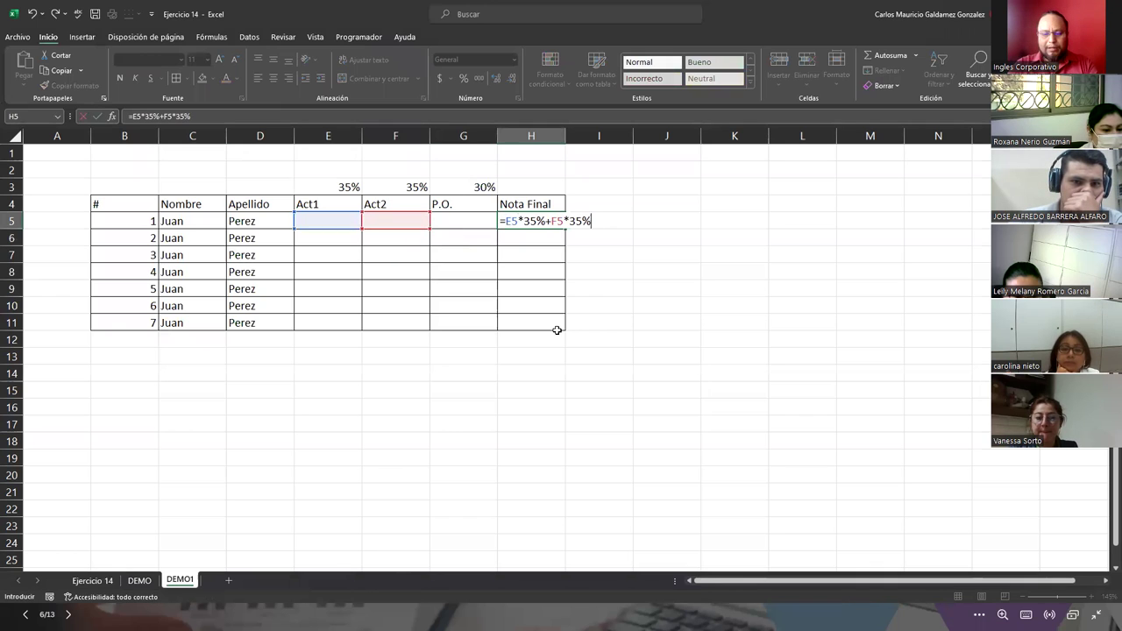
pyautogui.write('+')
pyautogui.press('Left')
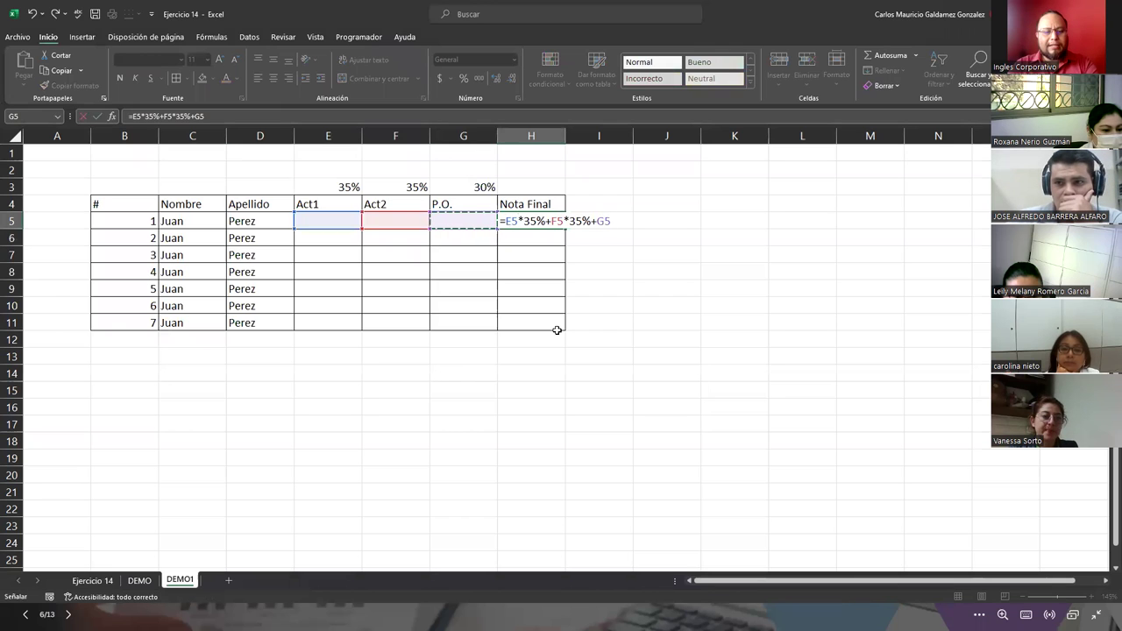
pyautogui.write('*30%')
pyautogui.hotkey('ctrl', 'Return')
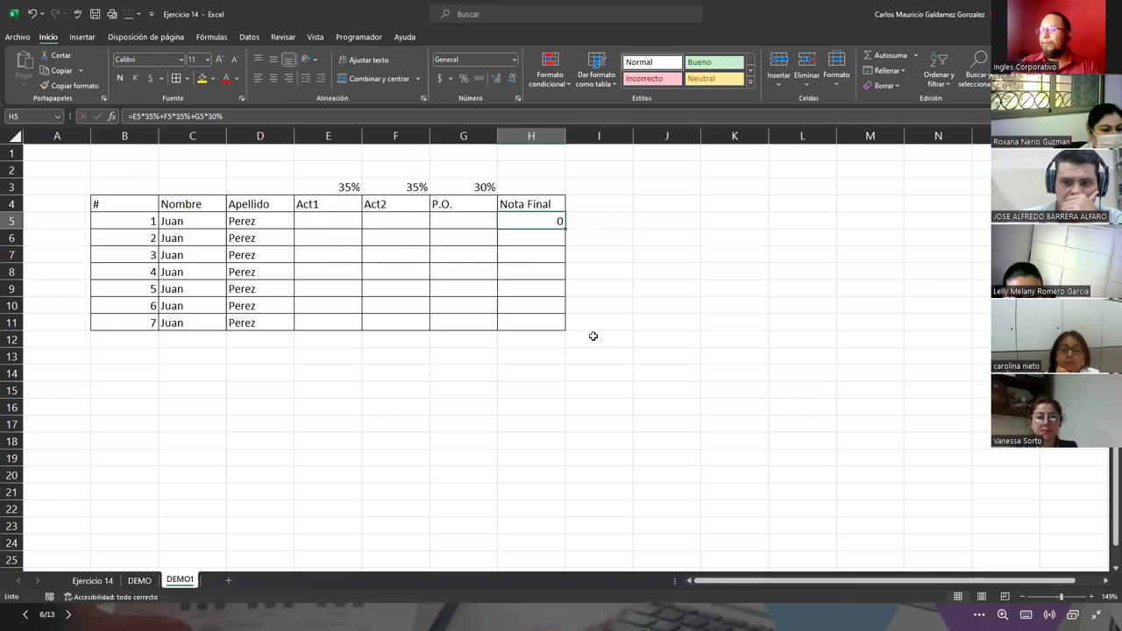
# Step: Format E5:H11 as Número with one decimal place, so H5 shows 0.0
pyautogui.moveTo(320, 227); pyautogui.dragTo(544, 322)
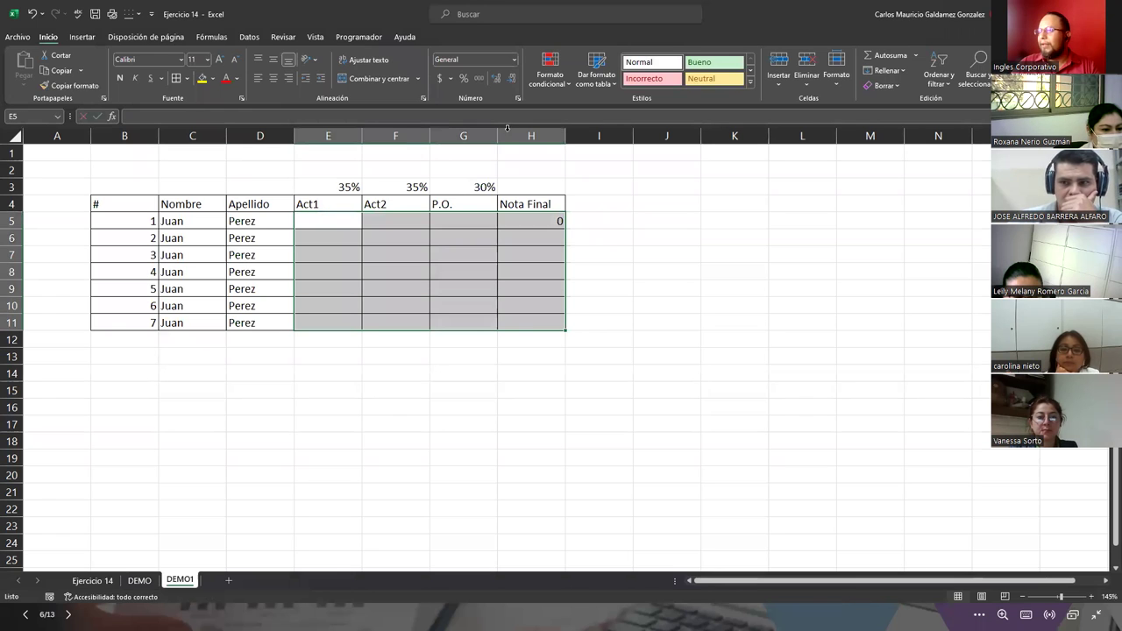
pyautogui.click(514, 64)
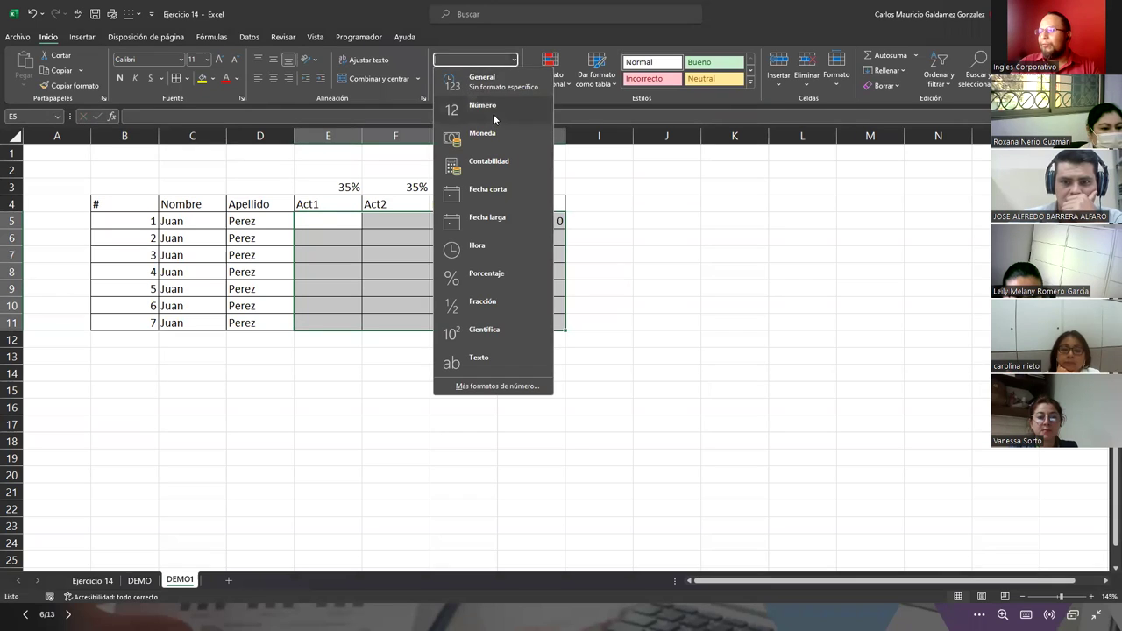
pyautogui.click(501, 107)
pyautogui.click(513, 78)
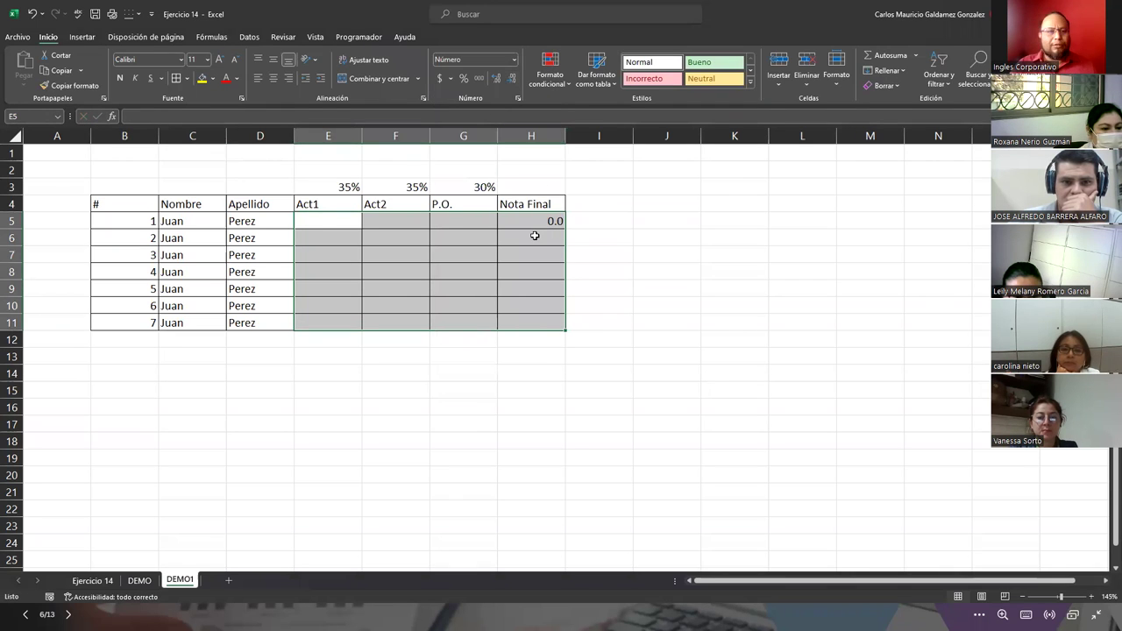
pyautogui.click(537, 221)
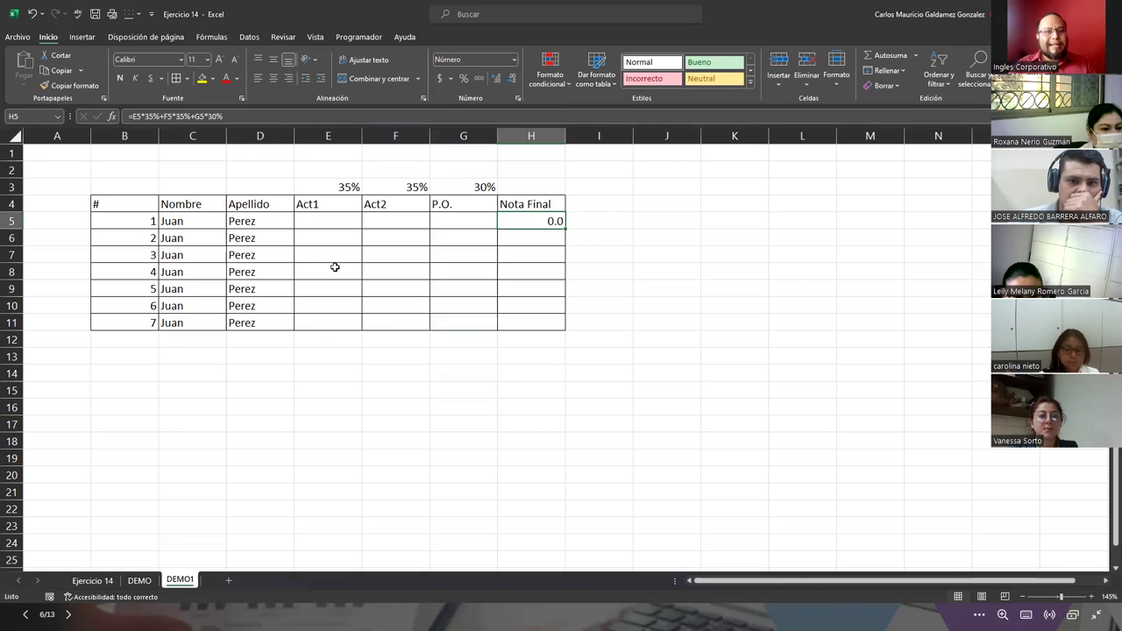
# Step: Enter grades 8, 9 and 10 in E5:G5 and confirm H5 computes 9.0
pyautogui.click(326, 221)
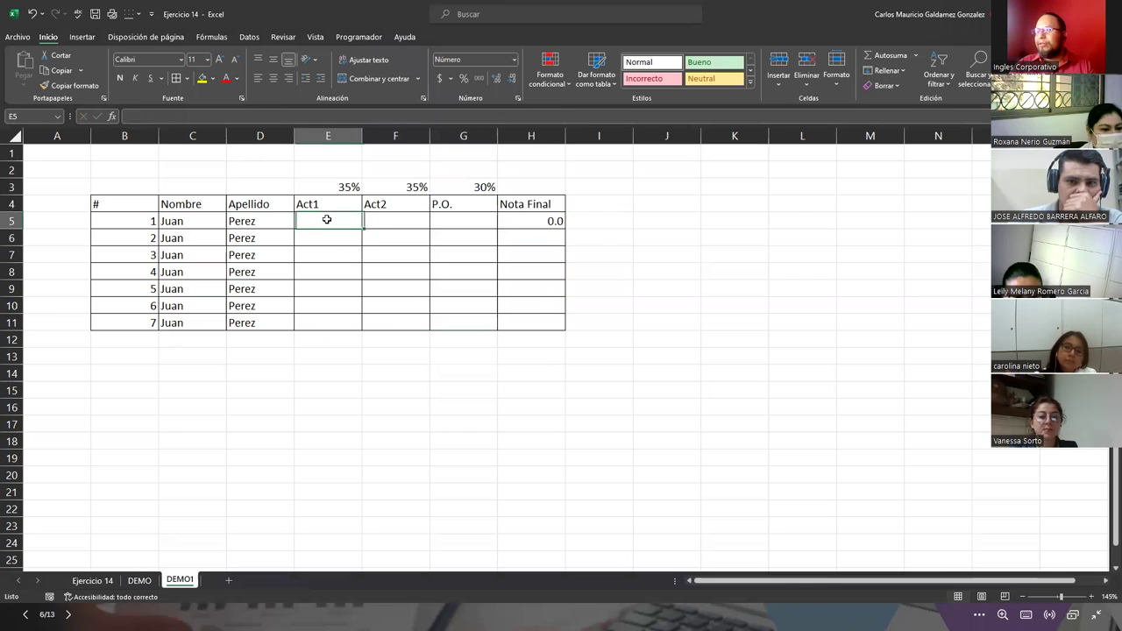
pyautogui.write('8')
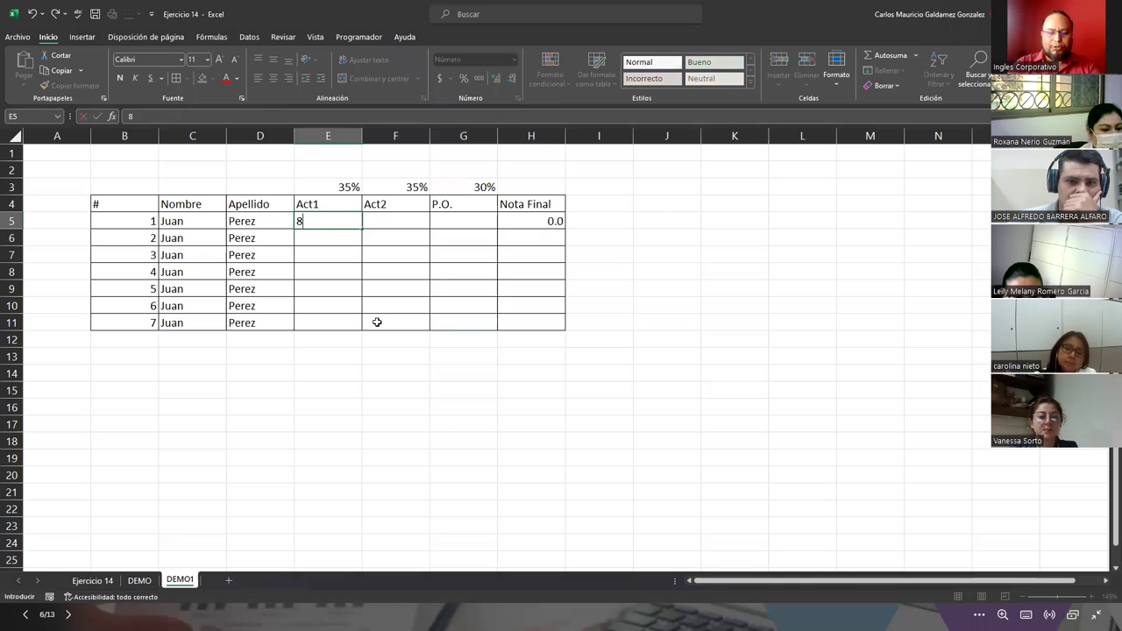
pyautogui.press('Tab')
pyautogui.write('9')
pyautogui.press('Tab')
pyautogui.write('10')
pyautogui.press('Return')
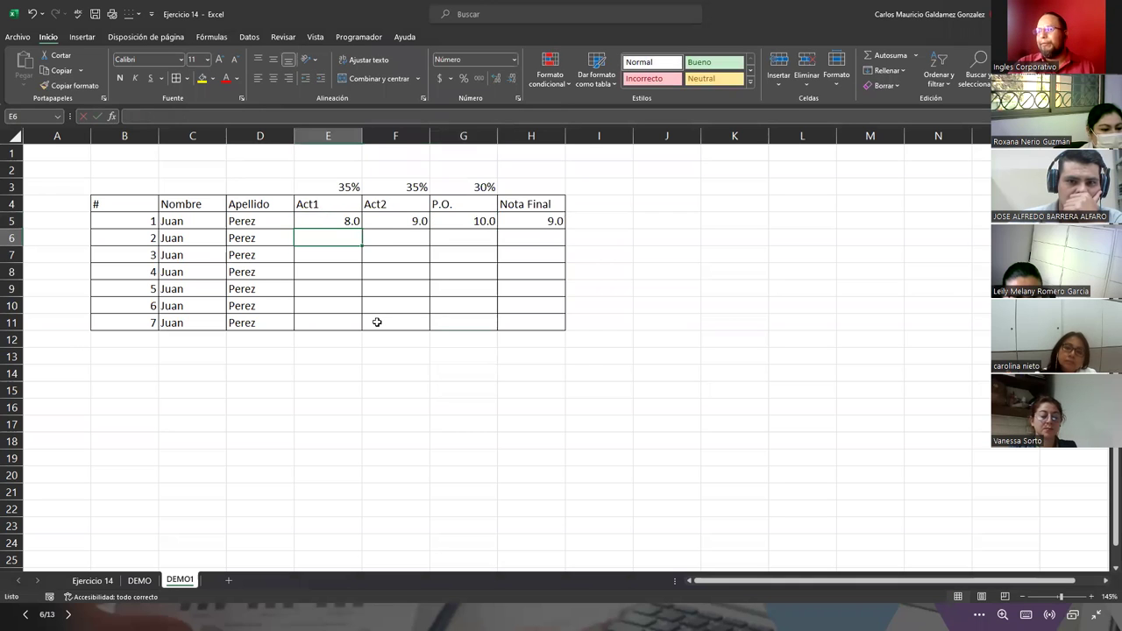
pyautogui.click(517, 220)
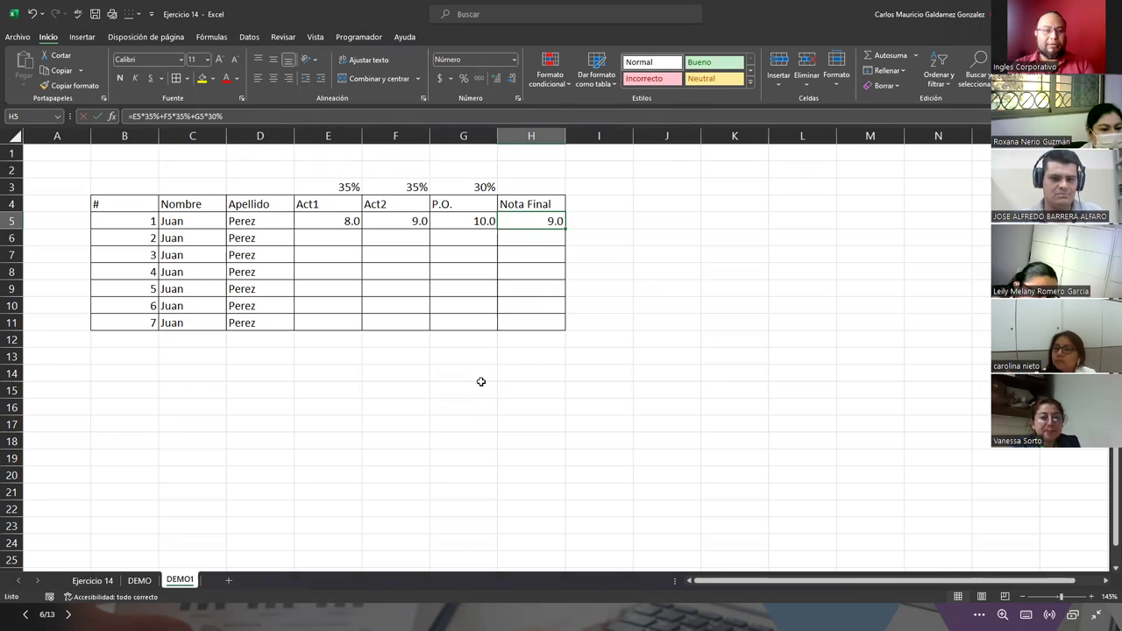
pyautogui.press('Down')
pyautogui.press('Left')
pyautogui.press('Left')
pyautogui.press('Left')
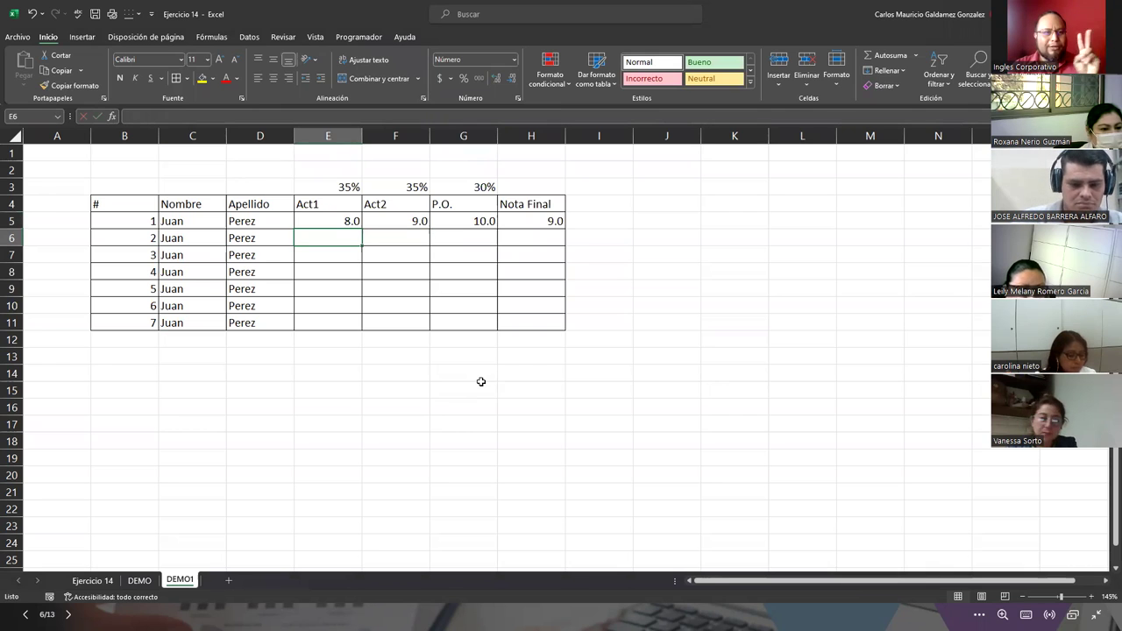
# Step: Fill row 6 with 'Act1' in E6, 8 in F6 and 9 in G6
pyautogui.write('Act1')
pyautogui.press('Tab')
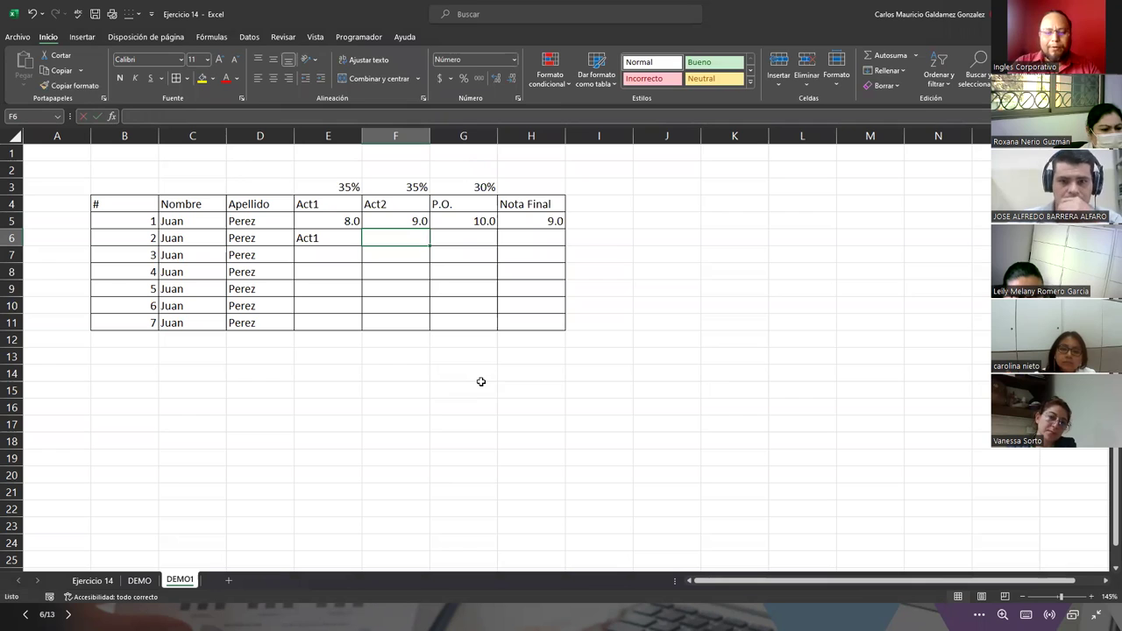
pyautogui.write('8')
pyautogui.press('Tab')
pyautogui.write('9')
pyautogui.press('Return')
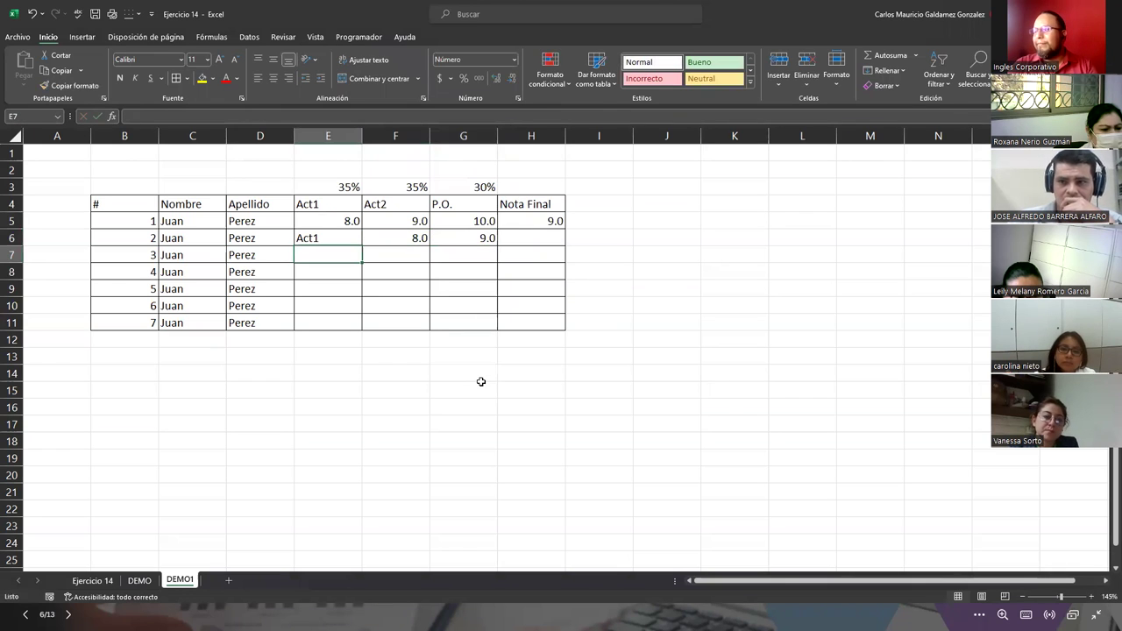
pyautogui.click(535, 222)
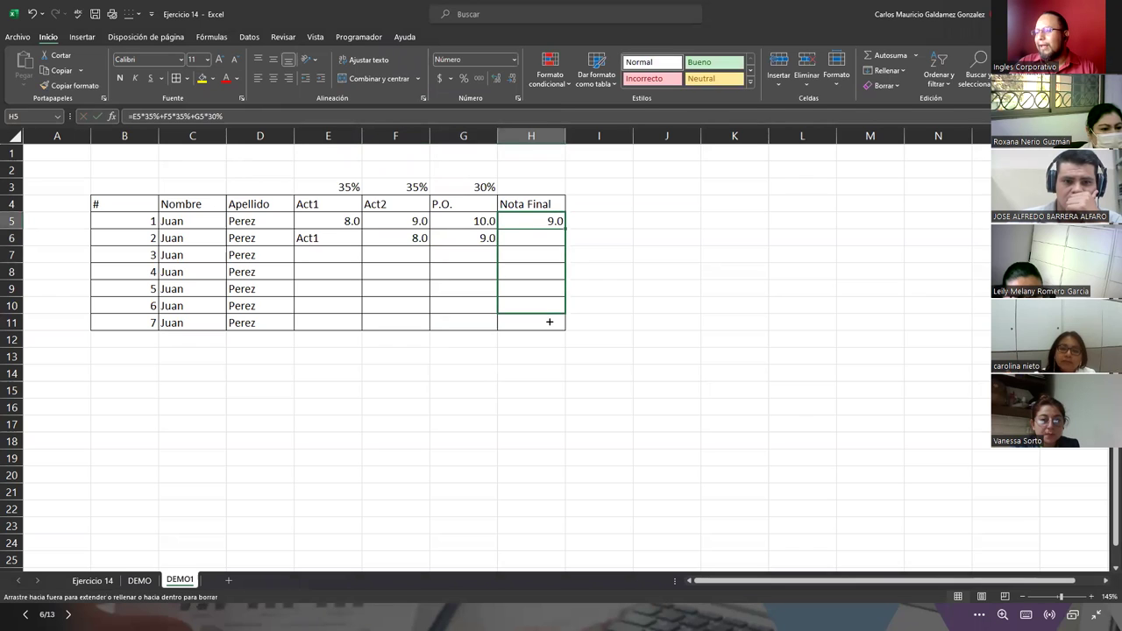
# Step: Fill the Nota Final formula from H5 down to H11 and inspect H6's #¡VALOR! result
pyautogui.moveTo(566, 227); pyautogui.dragTo(551, 326)
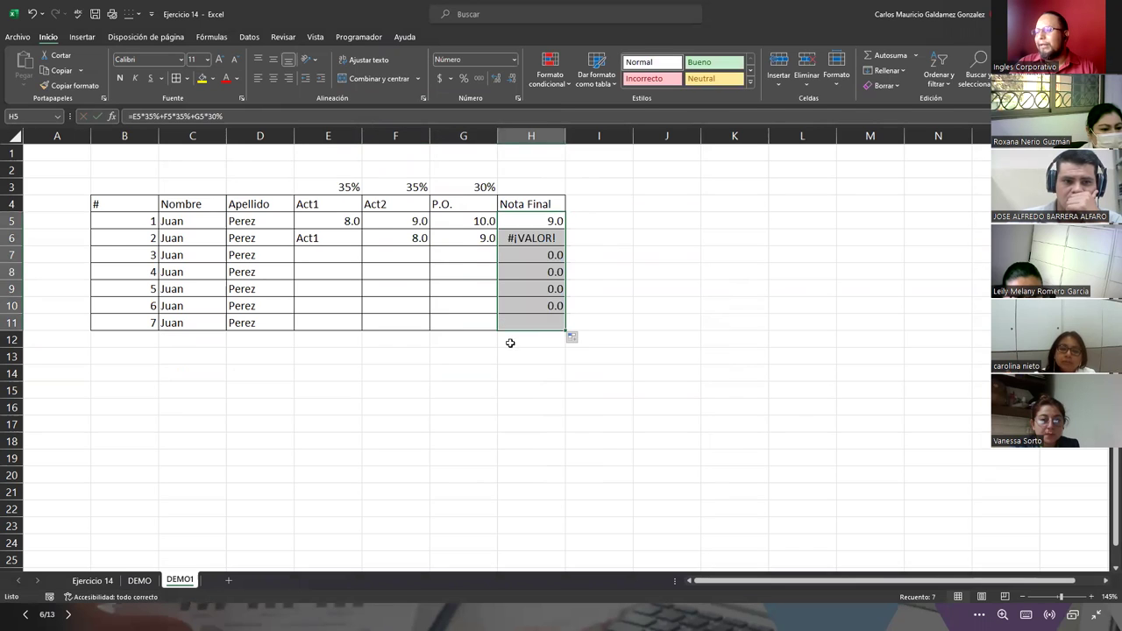
pyautogui.click(516, 240)
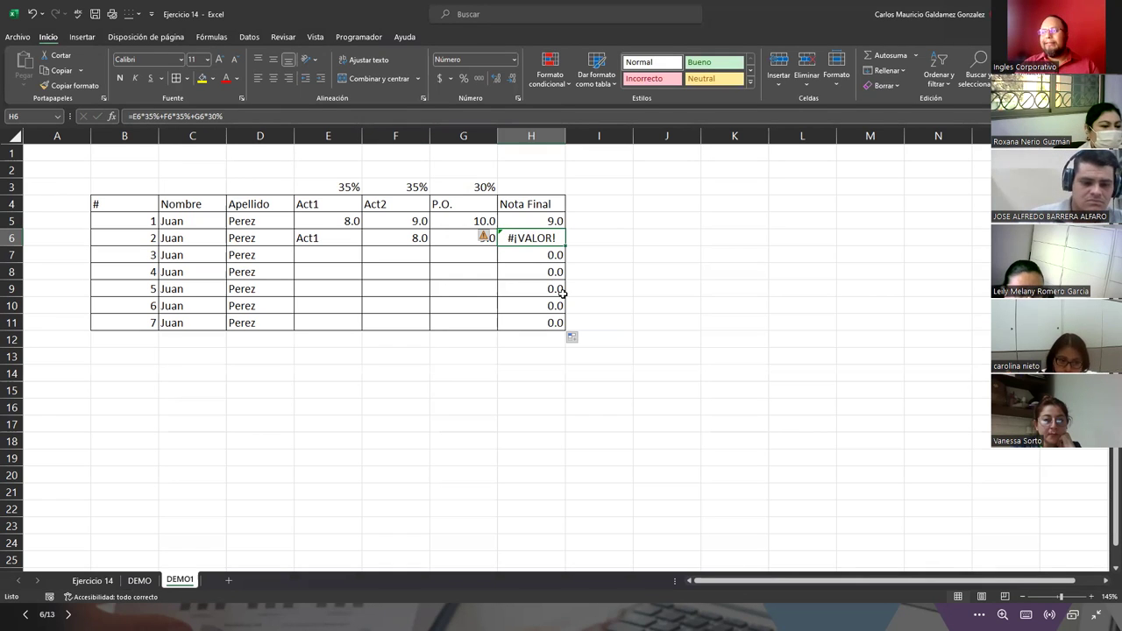
pyautogui.click(325, 239)
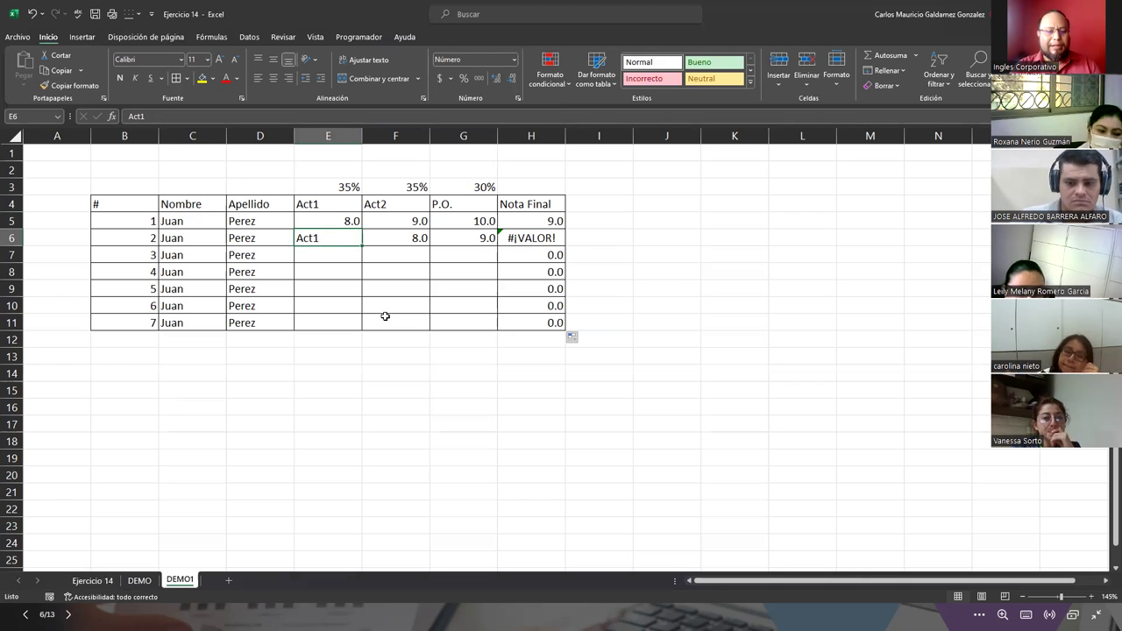
pyautogui.write('14%')
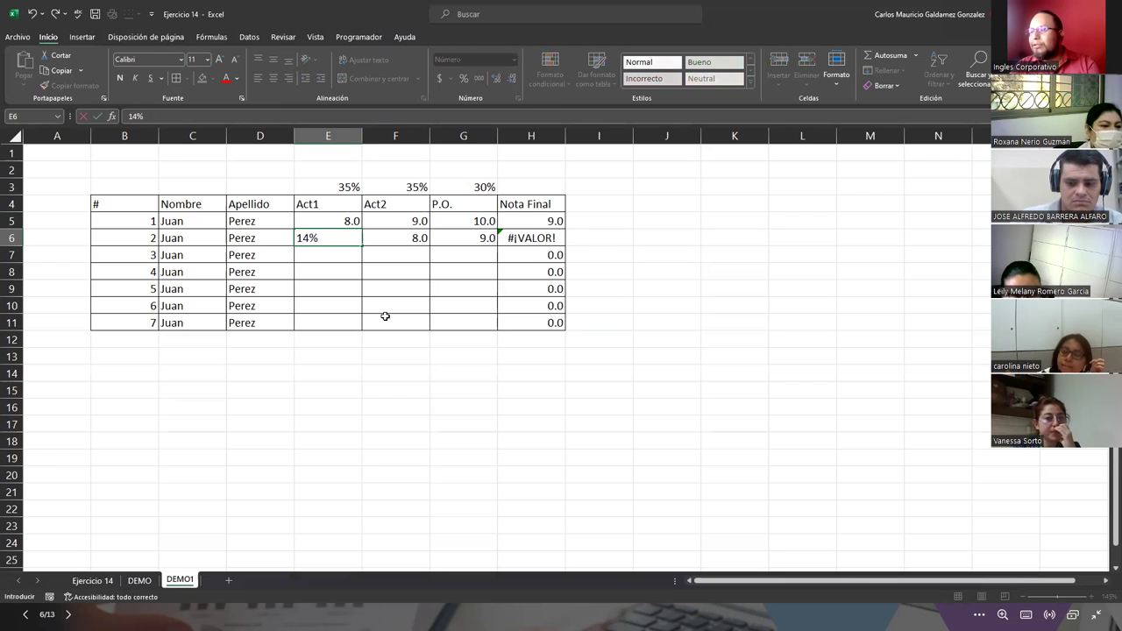
pyautogui.press('Return')
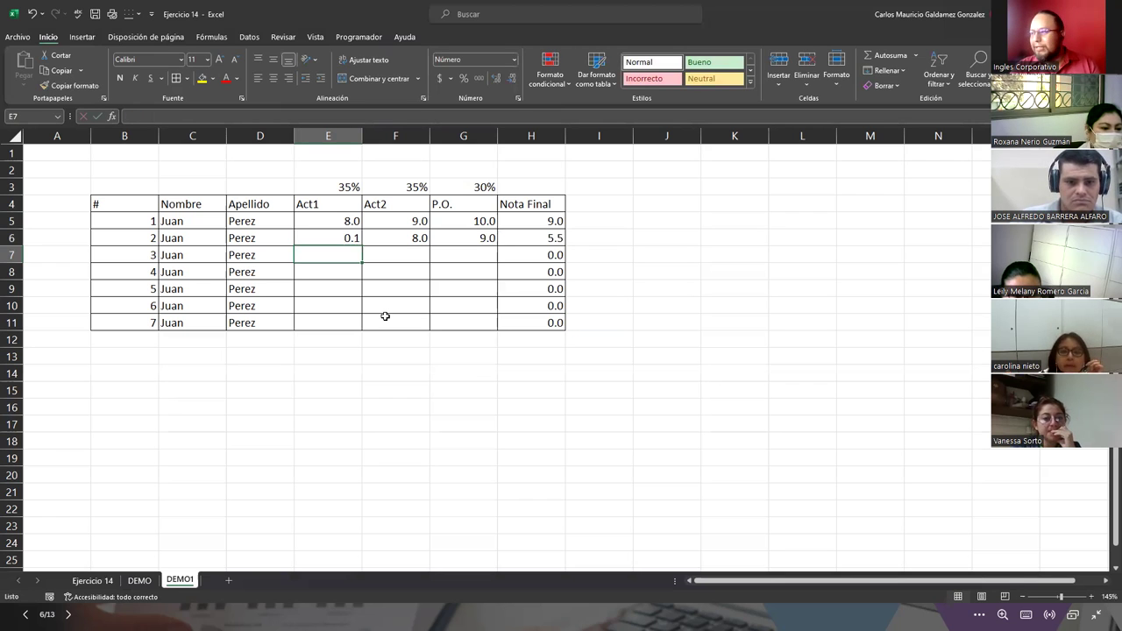
pyautogui.press('Up')
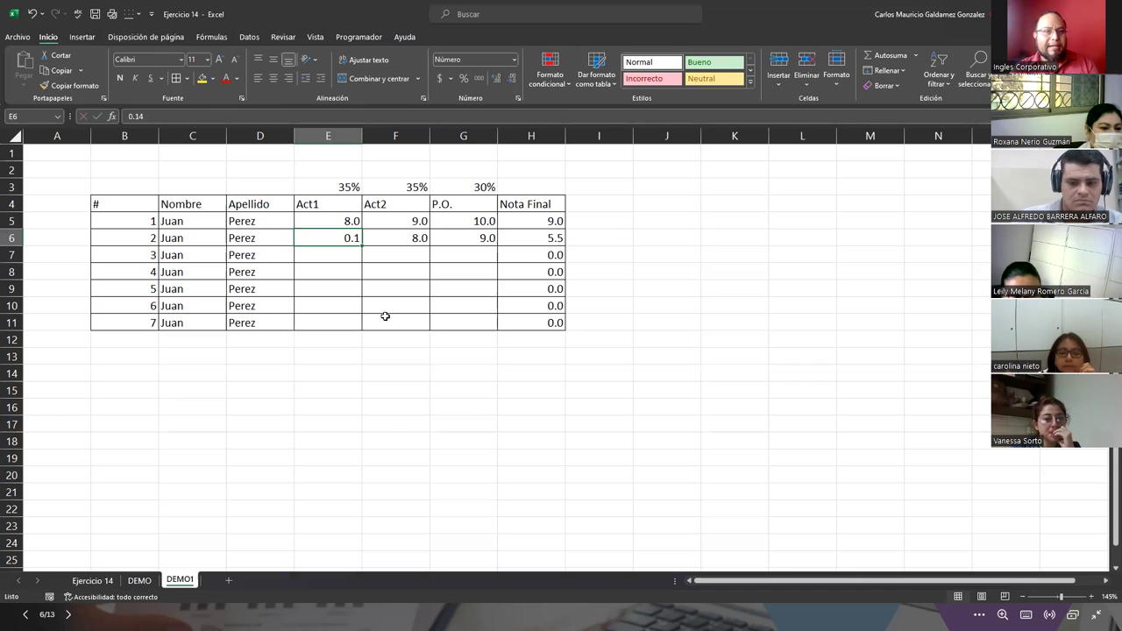
pyautogui.hotkey('ctrl', 'z')
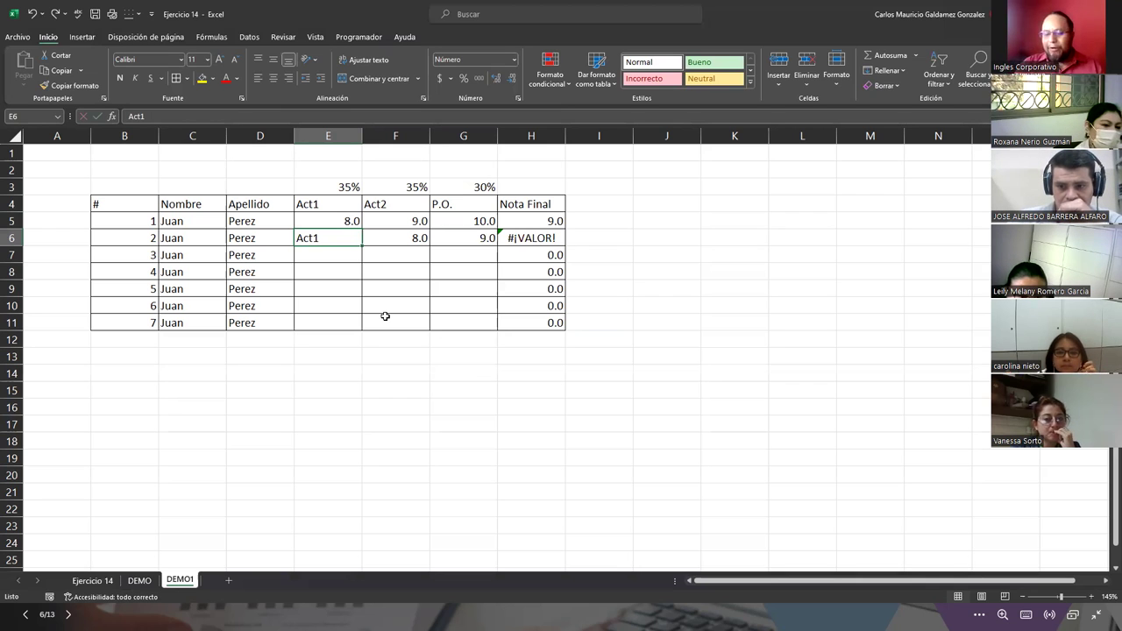
pyautogui.press('Down')
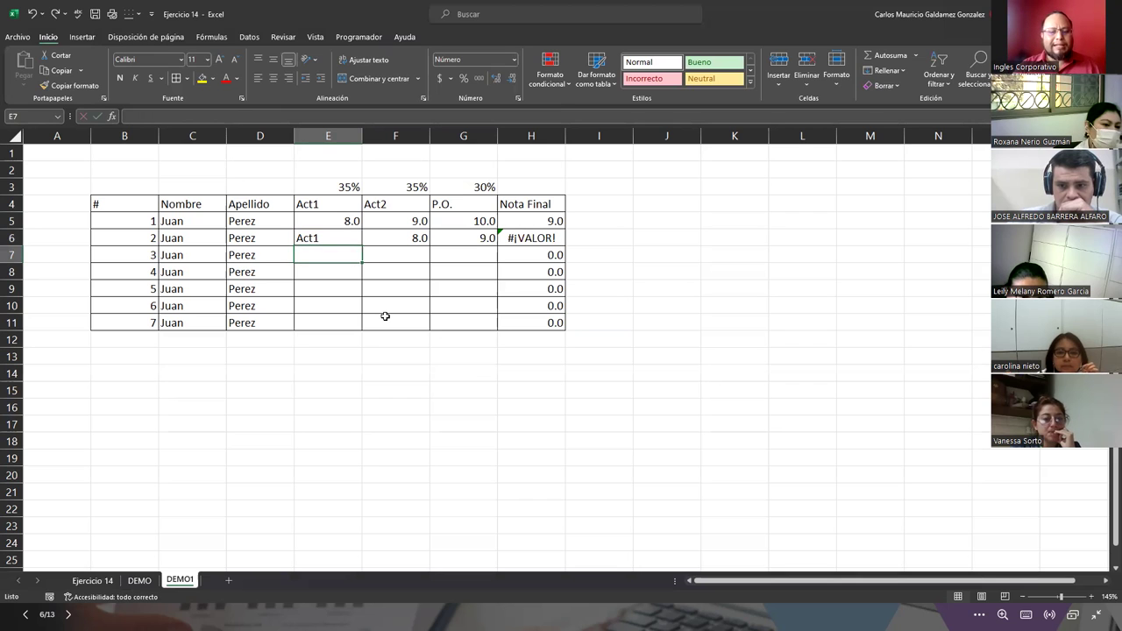
# Step: Enter grades 100, 9 and 10 in E7:G7 and check H7's Nota Final of 41.2
pyautogui.write('100')
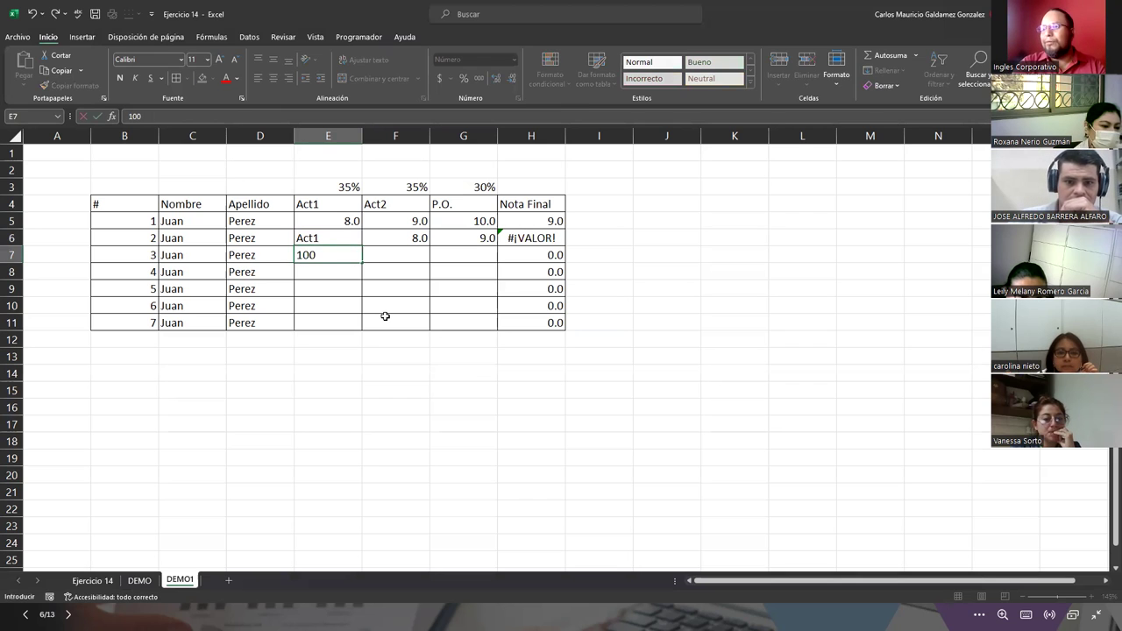
pyautogui.press('Tab')
pyautogui.write('9')
pyautogui.press('Tab')
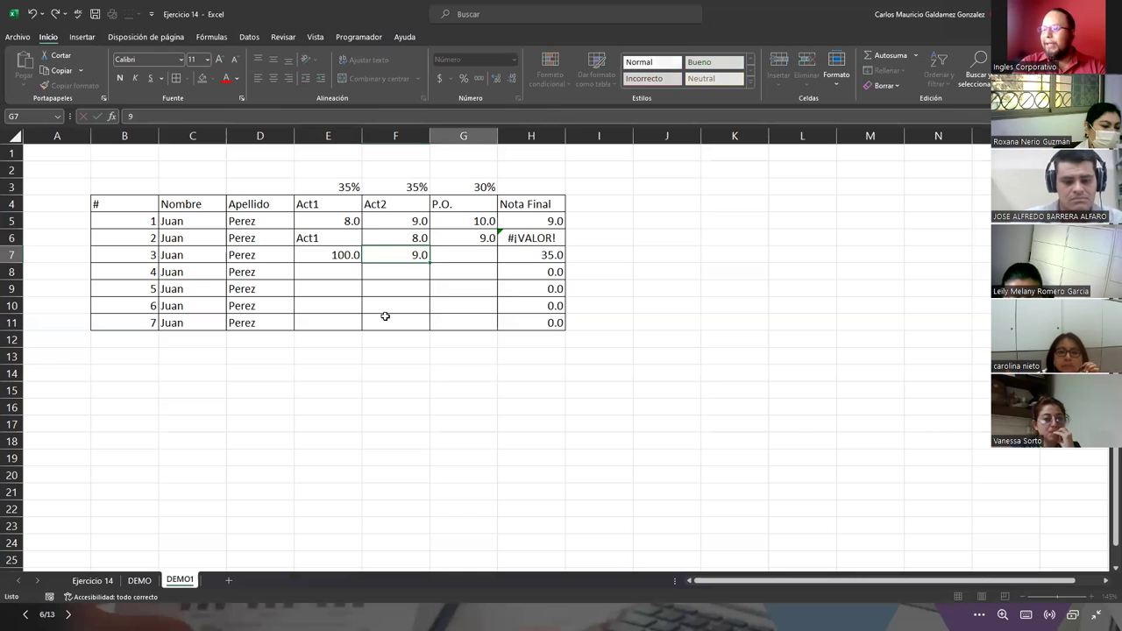
pyautogui.write('10')
pyautogui.press('Return')
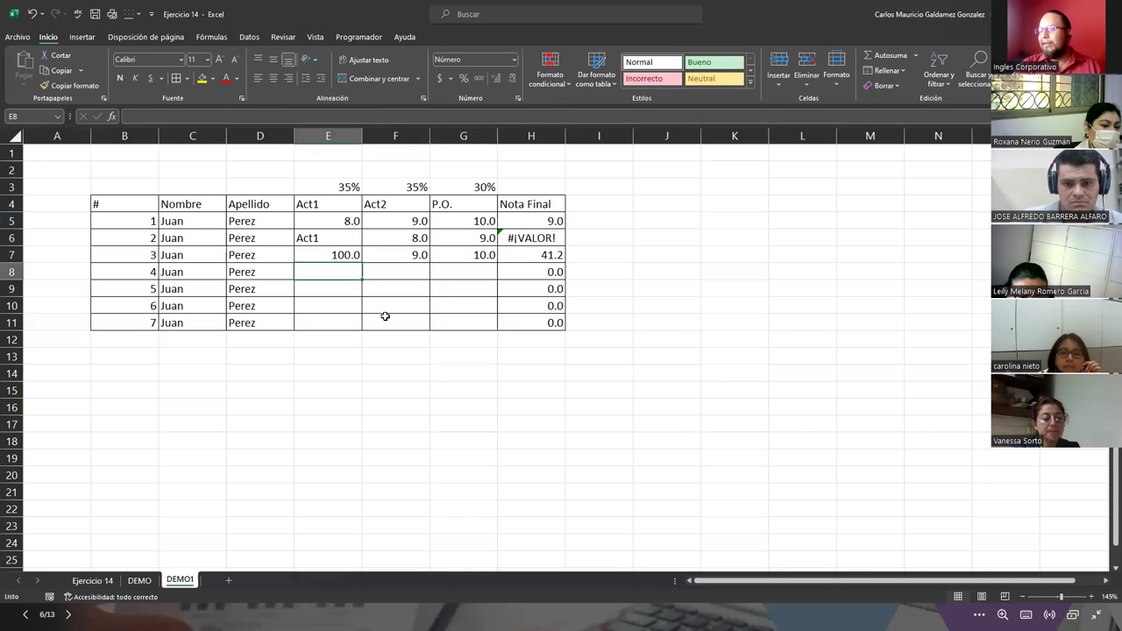
pyautogui.click(541, 255)
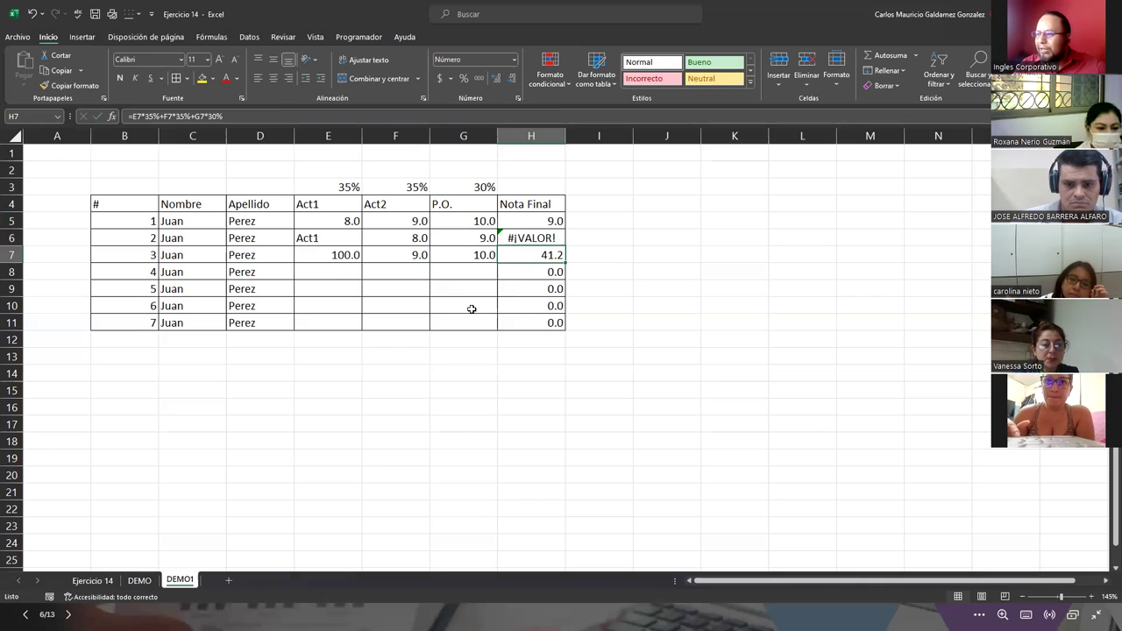
# Step: Select E7:G7 to read the average, count and sum of student 3's grades in the status bar
pyautogui.moveTo(330, 255); pyautogui.dragTo(460, 255)
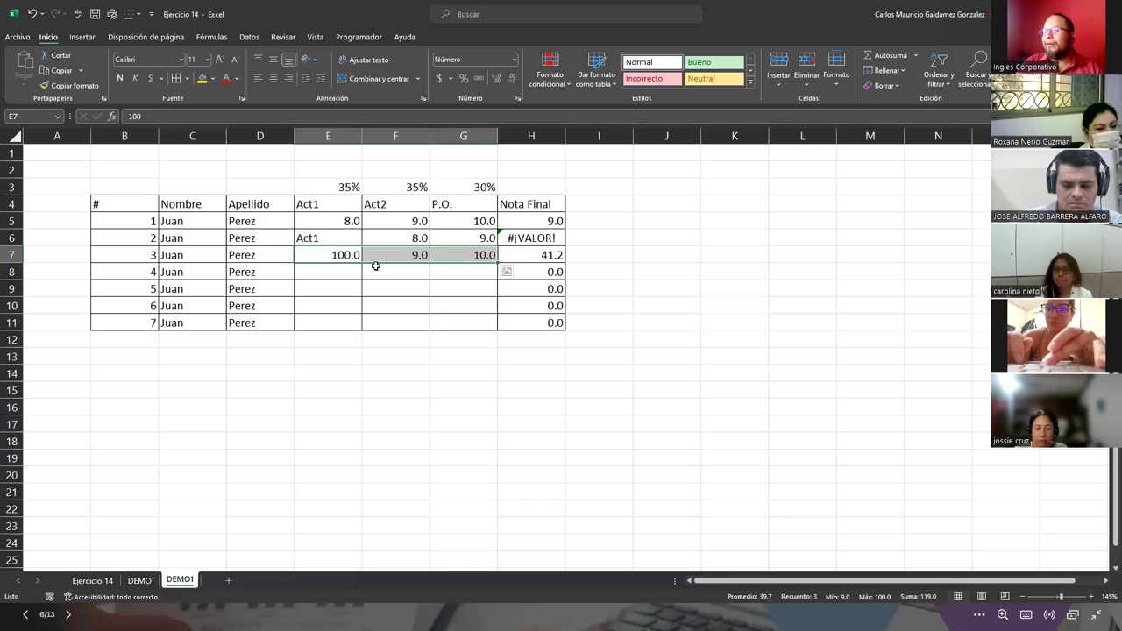
# Step: Clear the grades in E6:G7 for students 2 and 3, then return to the slideshow
pyautogui.click(305, 256)
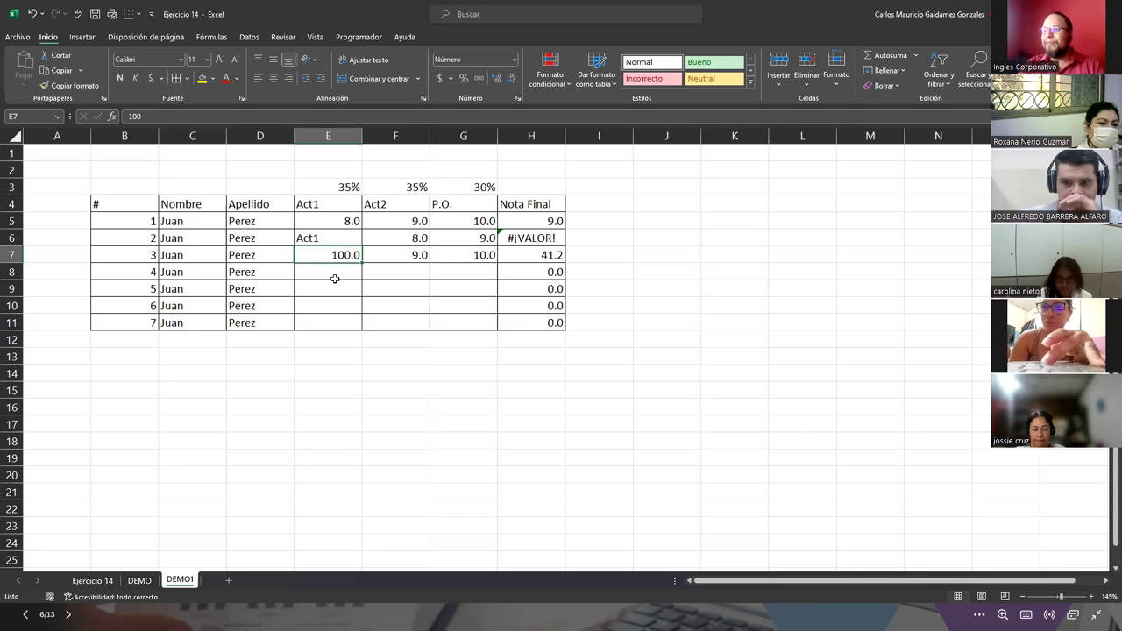
pyautogui.moveTo(347, 235); pyautogui.dragTo(465, 255)
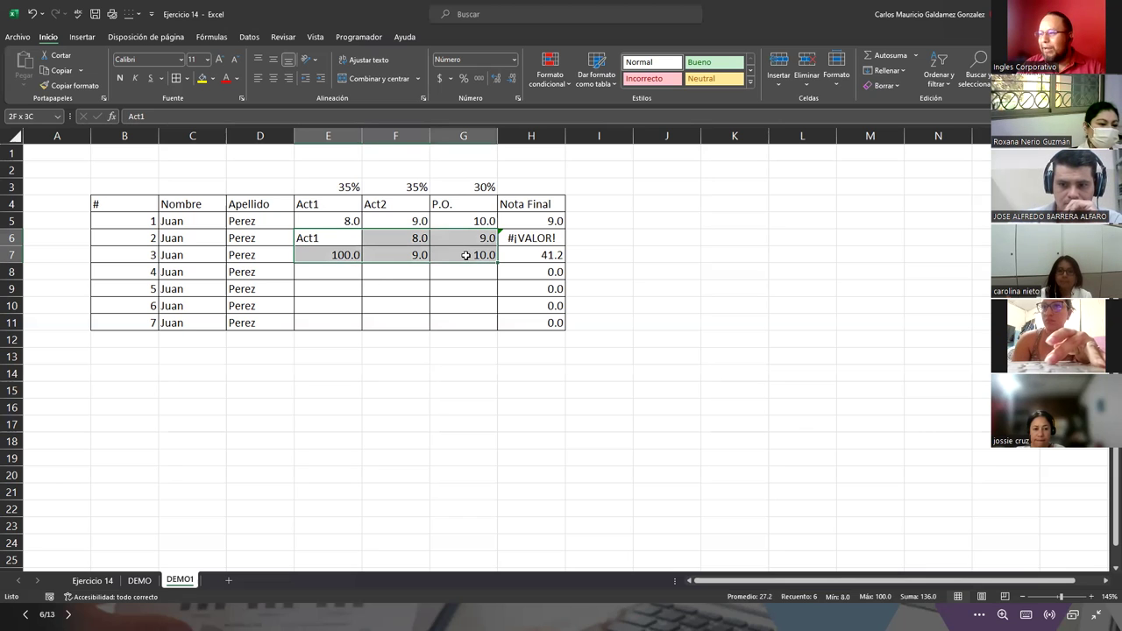
pyautogui.press('Delete')
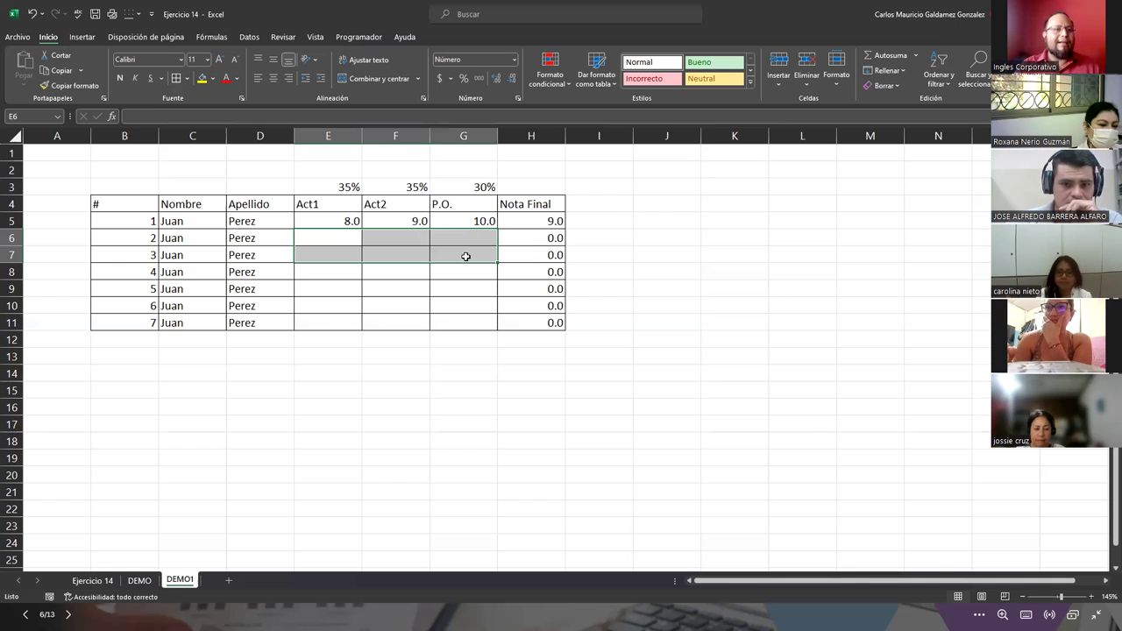
pyautogui.click(465, 256)
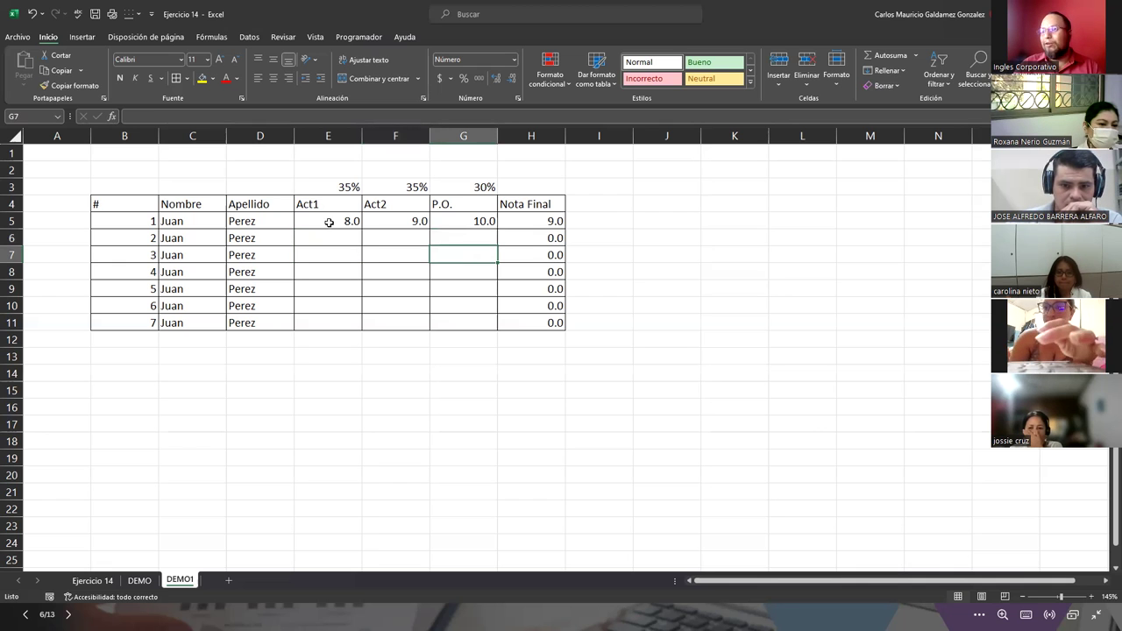
pyautogui.click(327, 221)
pyautogui.hotkey('alt', 'Tab')
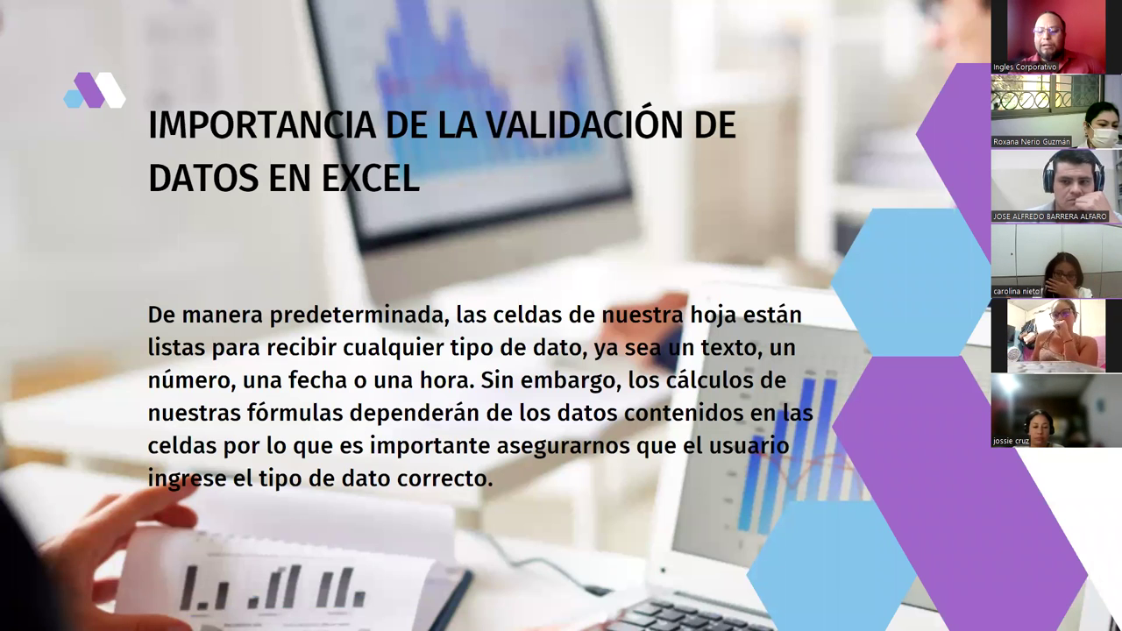
# Step: Advance to the EJEMPLO slide showing the #¡VALOR! age error from an invalid date
pyautogui.press('Right')
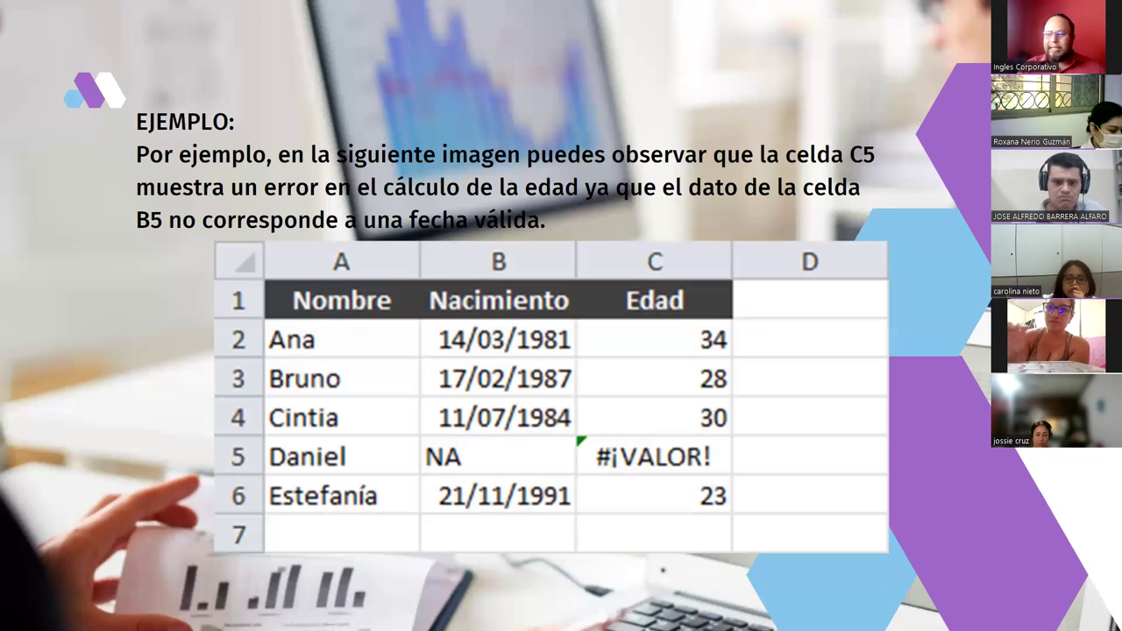
# Step: Draw red boxes around B5's NA, C5's #¡VALOR!, B2's date 14/03/1981, and 'fecha válida'
pyautogui.moveTo(418, 435)
pyautogui.mouseDown()
pyautogui.moveTo(463, 468)
pyautogui.moveTo(576, 474)
pyautogui.mouseUp()
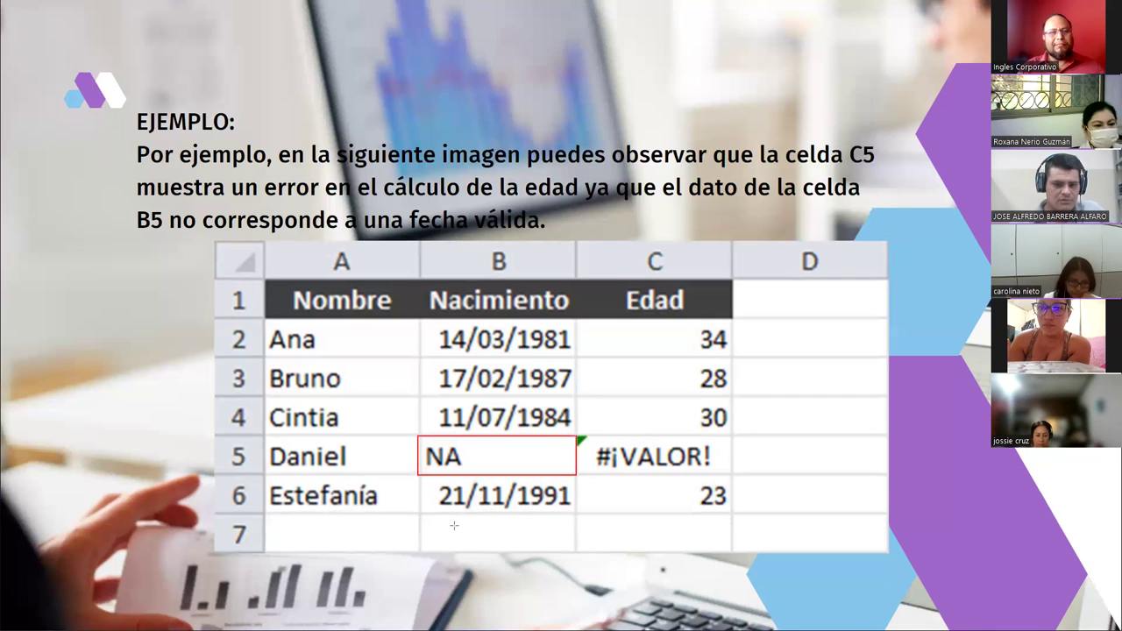
pyautogui.moveTo(578, 435); pyautogui.dragTo(733, 476)
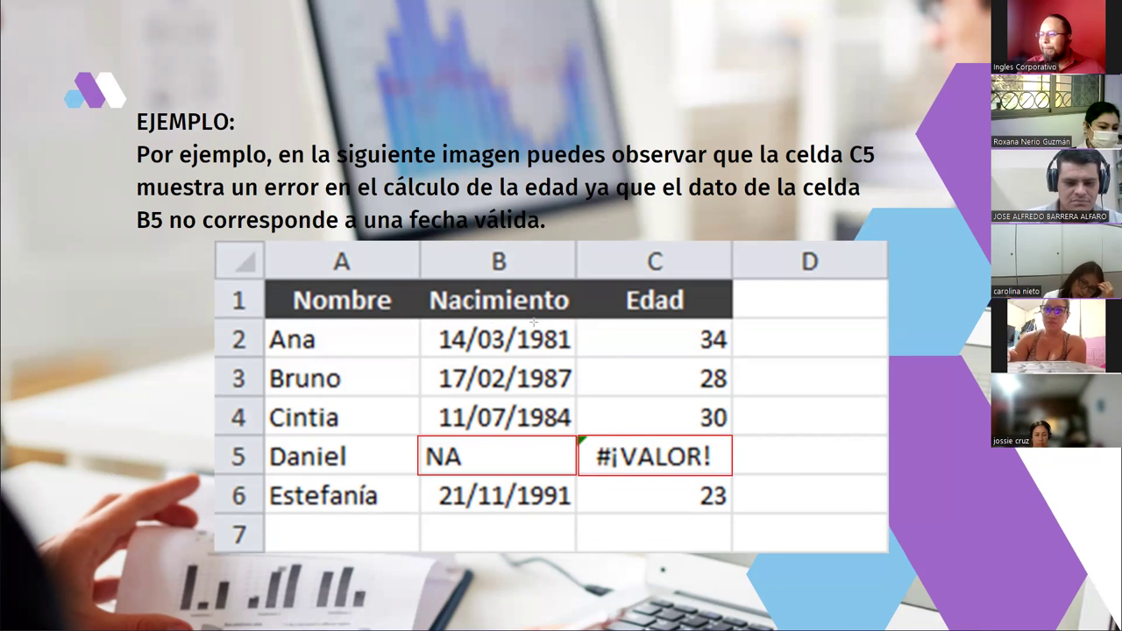
pyautogui.moveTo(424, 322); pyautogui.dragTo(575, 354)
pyautogui.moveTo(411, 204); pyautogui.dragTo(548, 235)
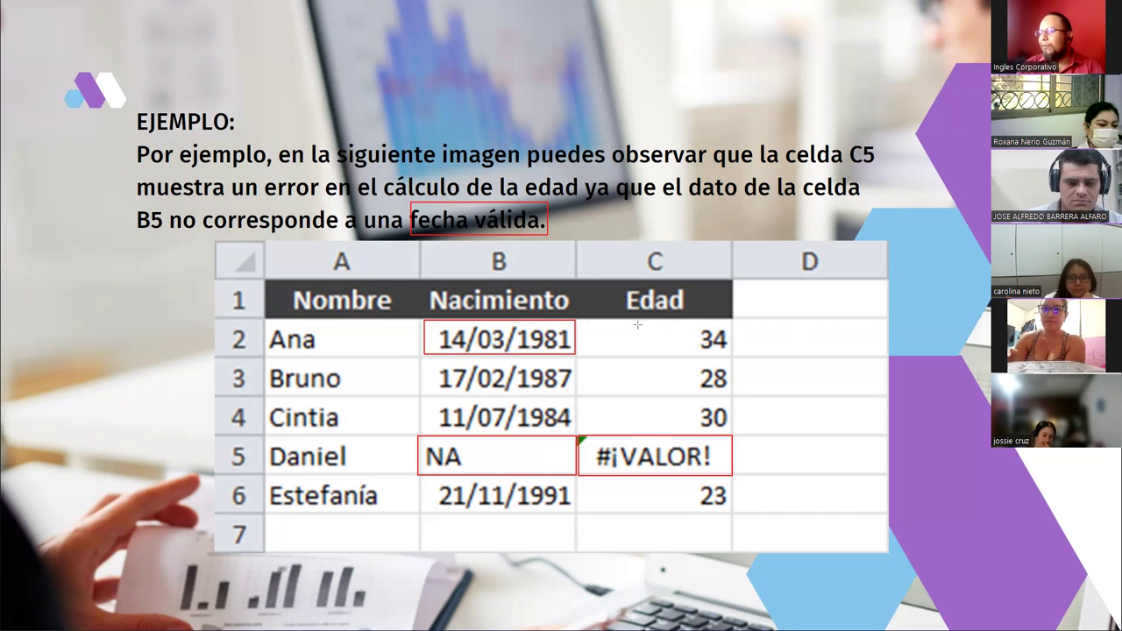
# Step: Outline the age 34 in cell C2 and re-box the NA value in B5 with the pen
pyautogui.moveTo(580, 320); pyautogui.dragTo(628, 337)
pyautogui.moveTo(702, 348); pyautogui.dragTo(721, 355)
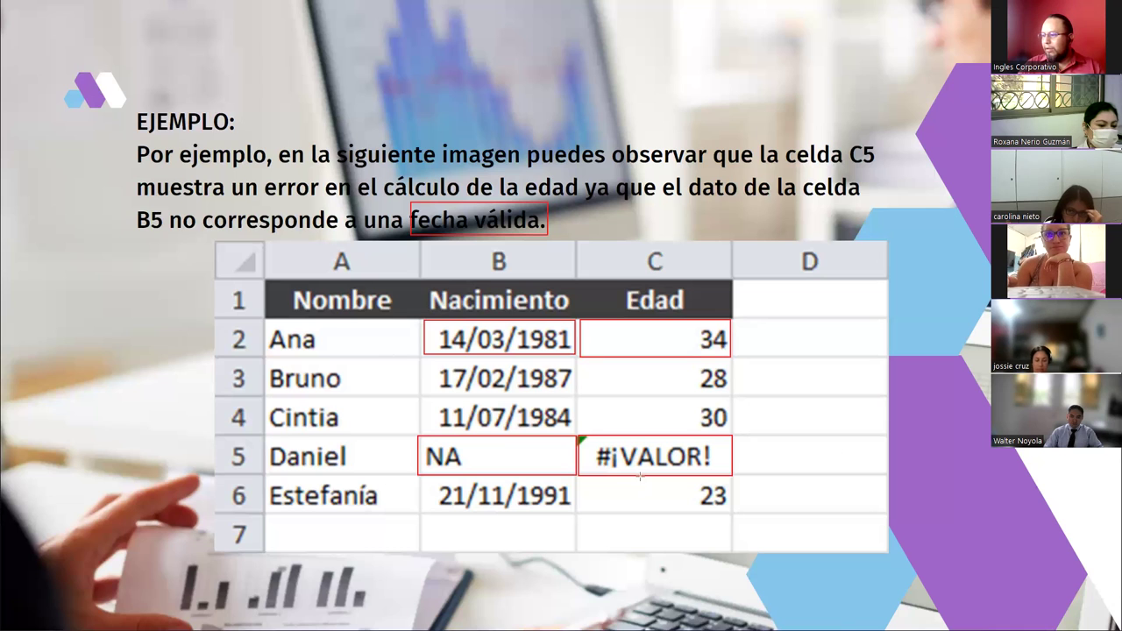
pyautogui.moveTo(513, 450); pyautogui.dragTo(417, 469)
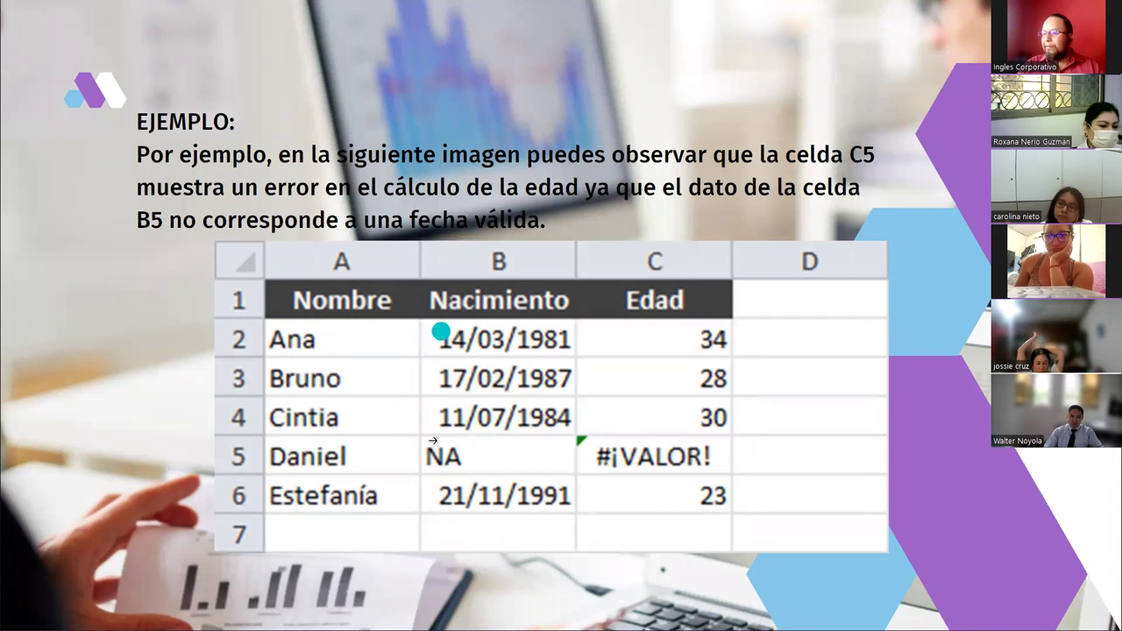
pyautogui.moveTo(442, 449)
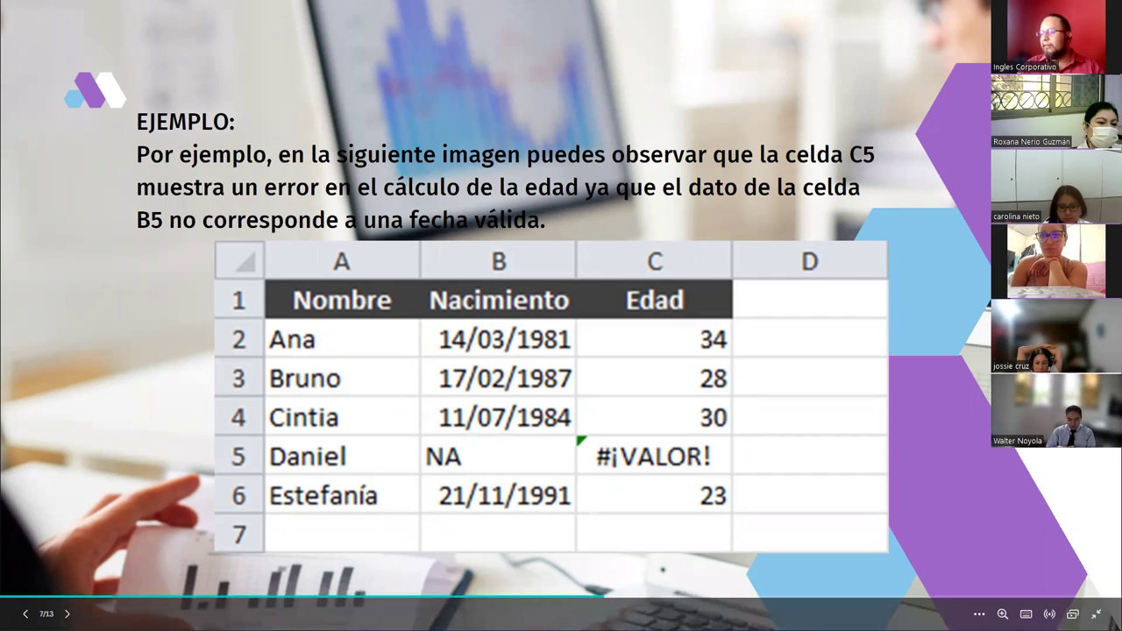
# Step: Advance the slideshow to the 'Comando Validación de datos' slide
pyautogui.press('Right')
pyautogui.press('Right')
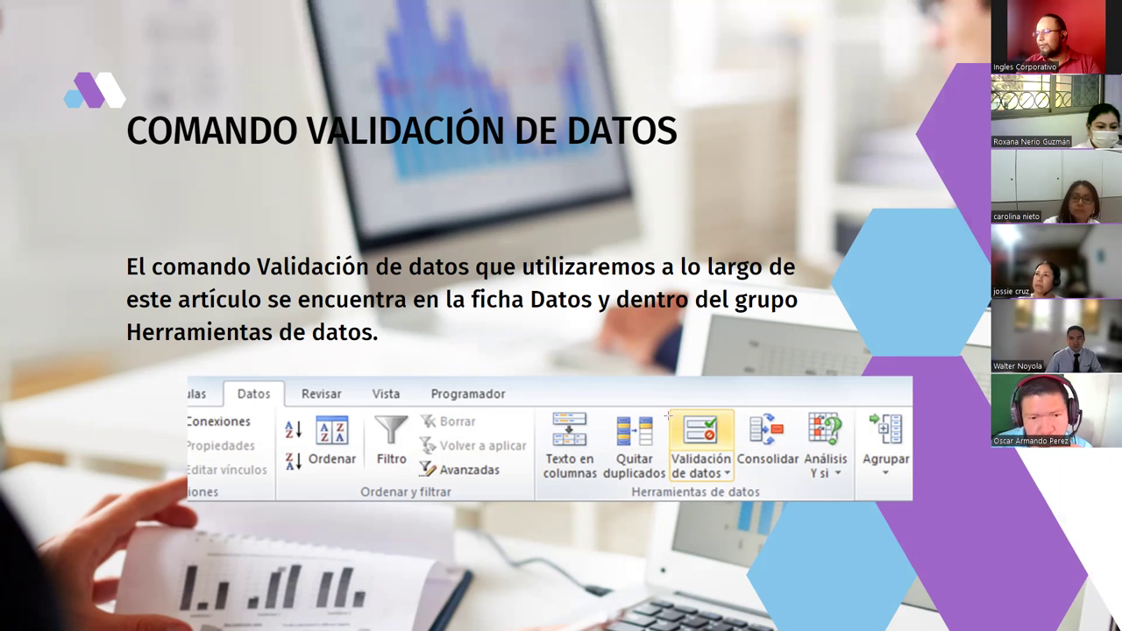
pyautogui.moveTo(669, 404)
pyautogui.mouseDown()
pyautogui.moveTo(706, 489)
pyautogui.moveTo(734, 482)
pyautogui.mouseUp()
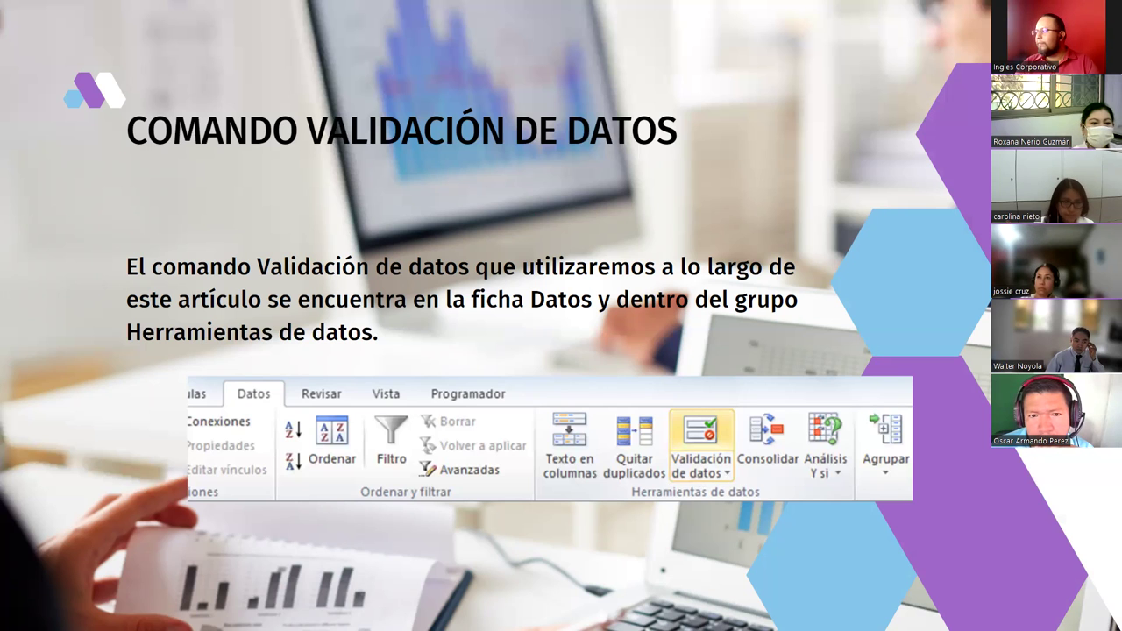
# Step: Advance to the slide showing the Validación de datos dialog and its criteria list
pyautogui.click(829, 398)
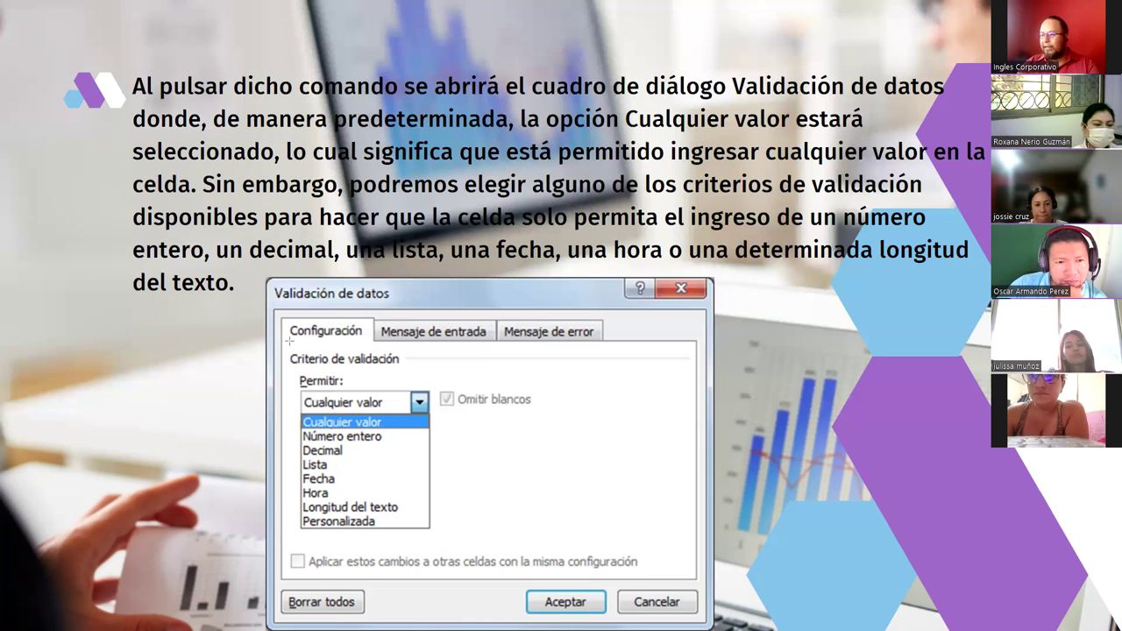
# Step: Draw pen arrows pointing at the Número entero, Decimal, Fecha and Lista criteria
pyautogui.moveTo(169, 434); pyautogui.dragTo(294, 434)
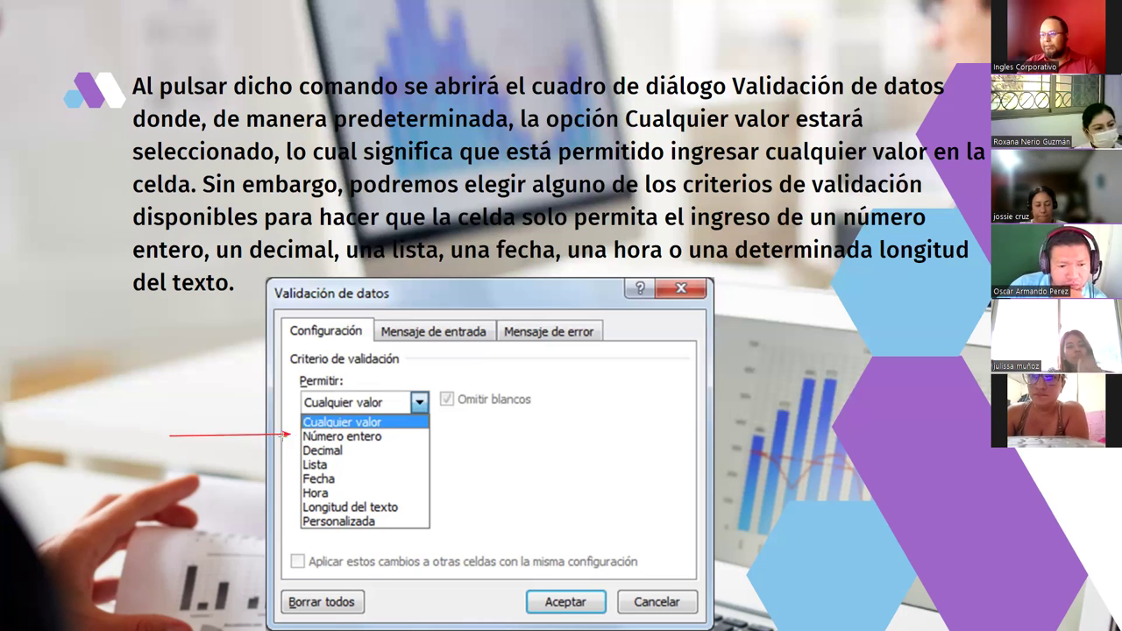
pyautogui.moveTo(166, 457); pyautogui.dragTo(292, 449)
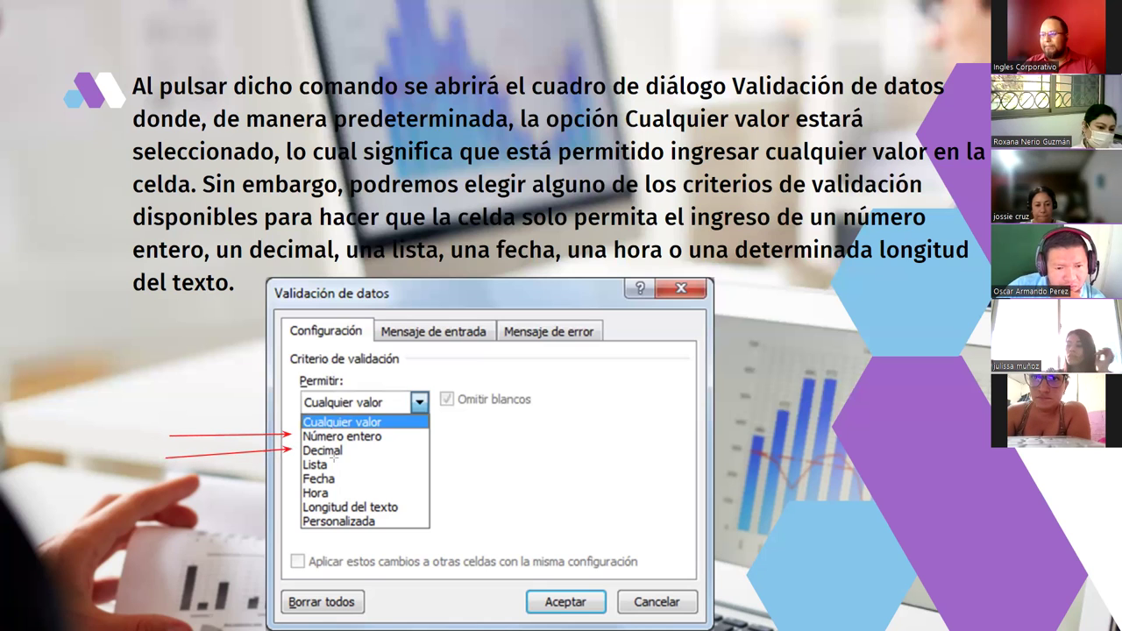
pyautogui.moveTo(493, 465); pyautogui.dragTo(333, 465)
pyautogui.moveTo(163, 477); pyautogui.dragTo(297, 479)
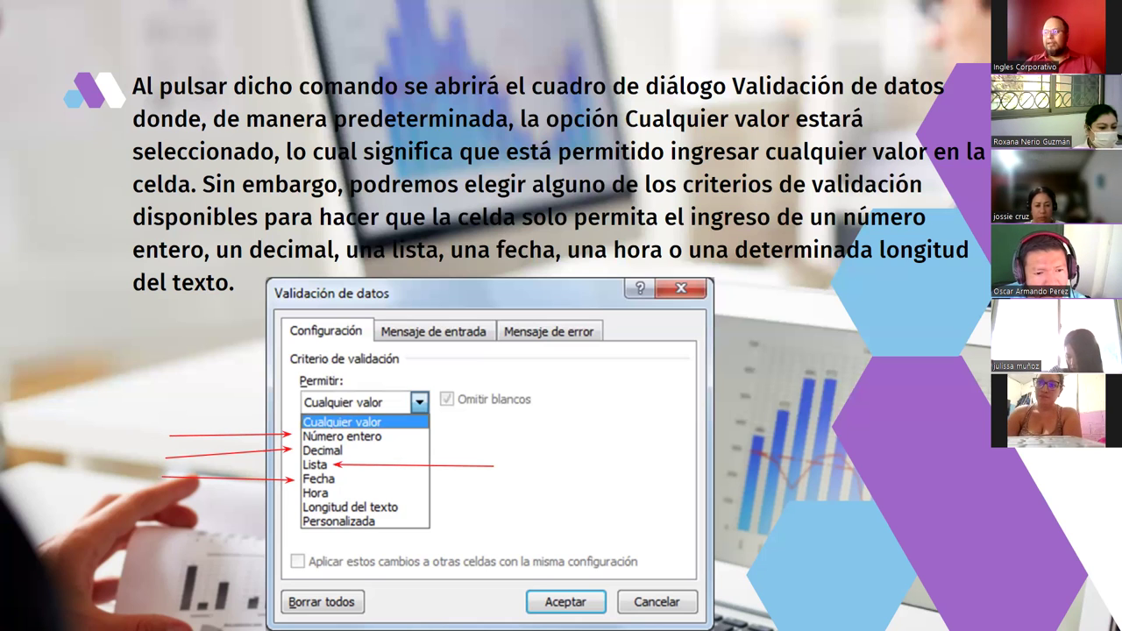
# Step: Erase the ink and move to the 'Cómo aplicar la validación de datos' slide
pyautogui.press('e')
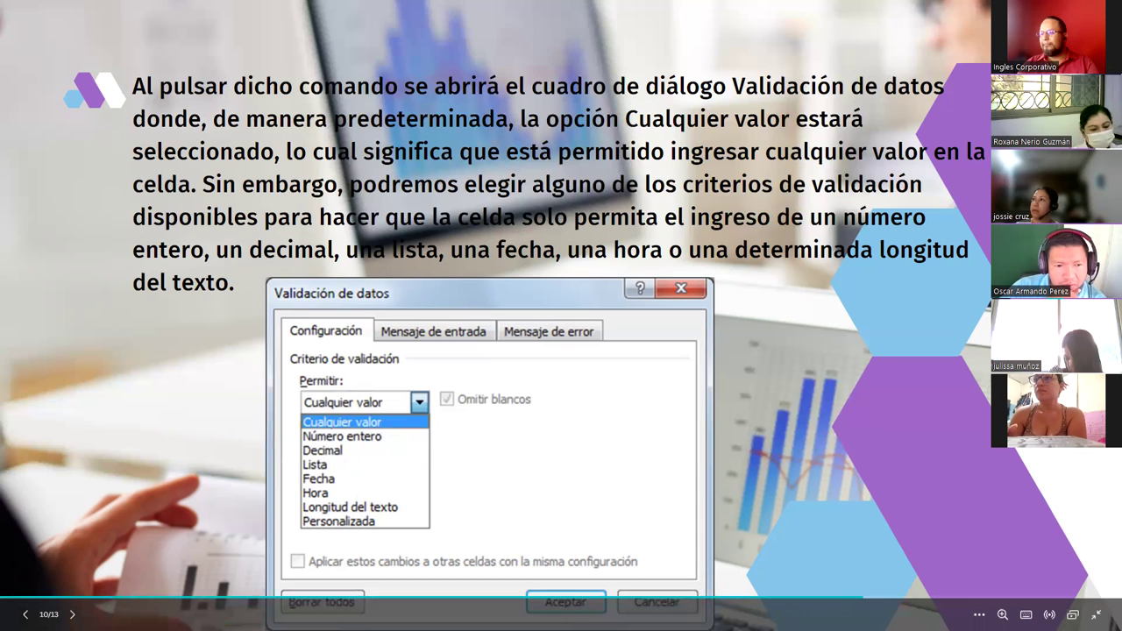
pyautogui.press('Right')
pyautogui.press('Left')
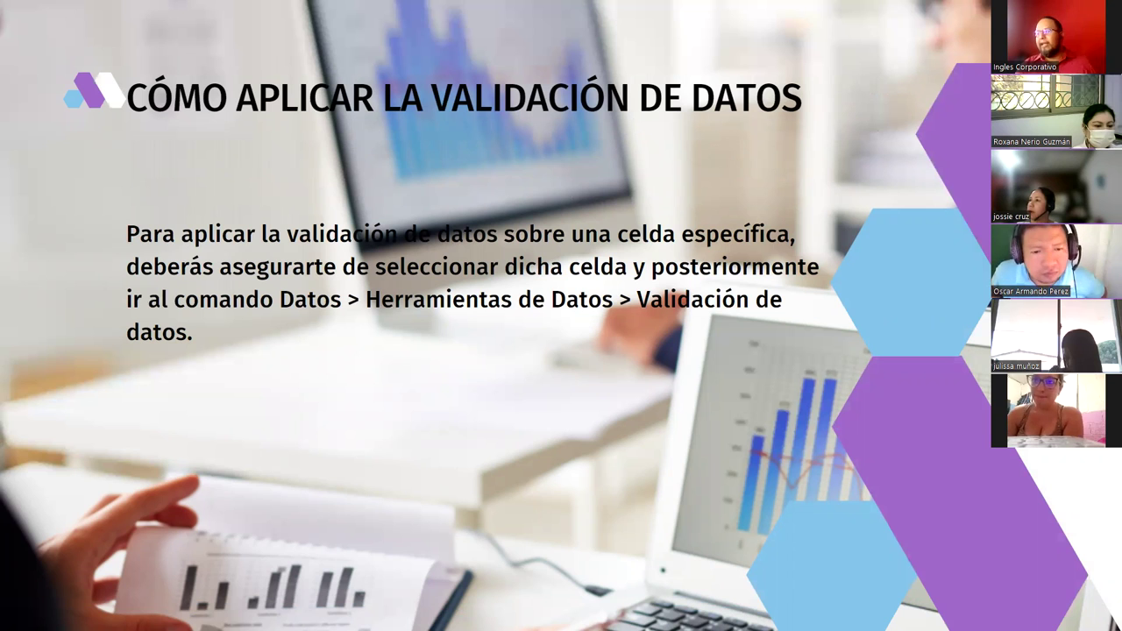
# Step: Advance to the demonstration slide, then bring up the Excel DEMO1 grade table
pyautogui.press('Right')
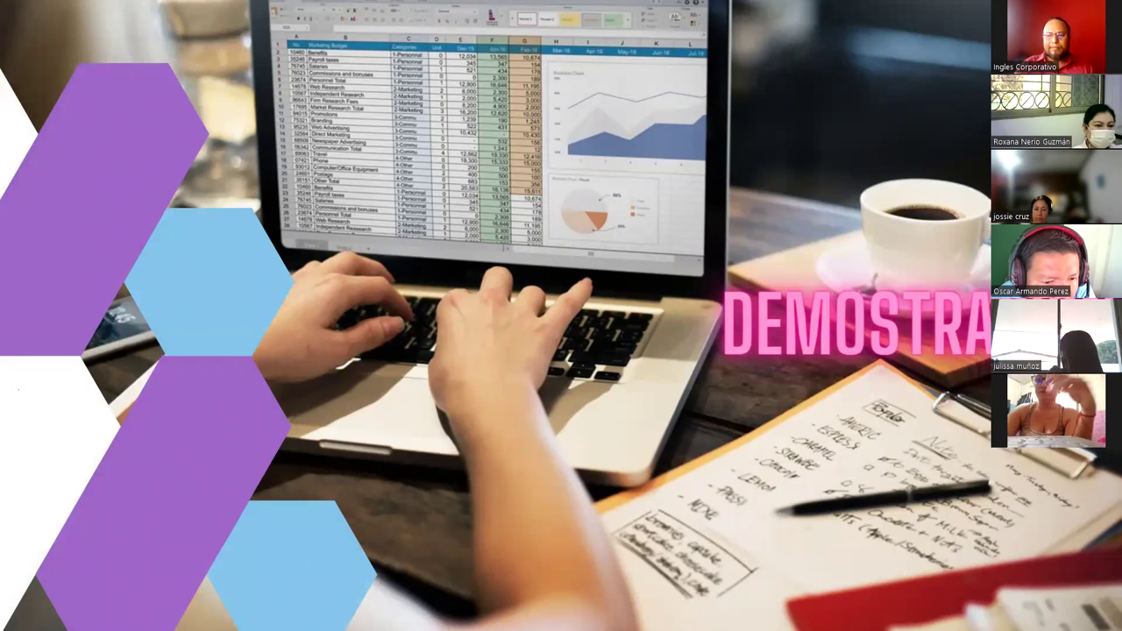
pyautogui.hotkey('alt', 'Tab')
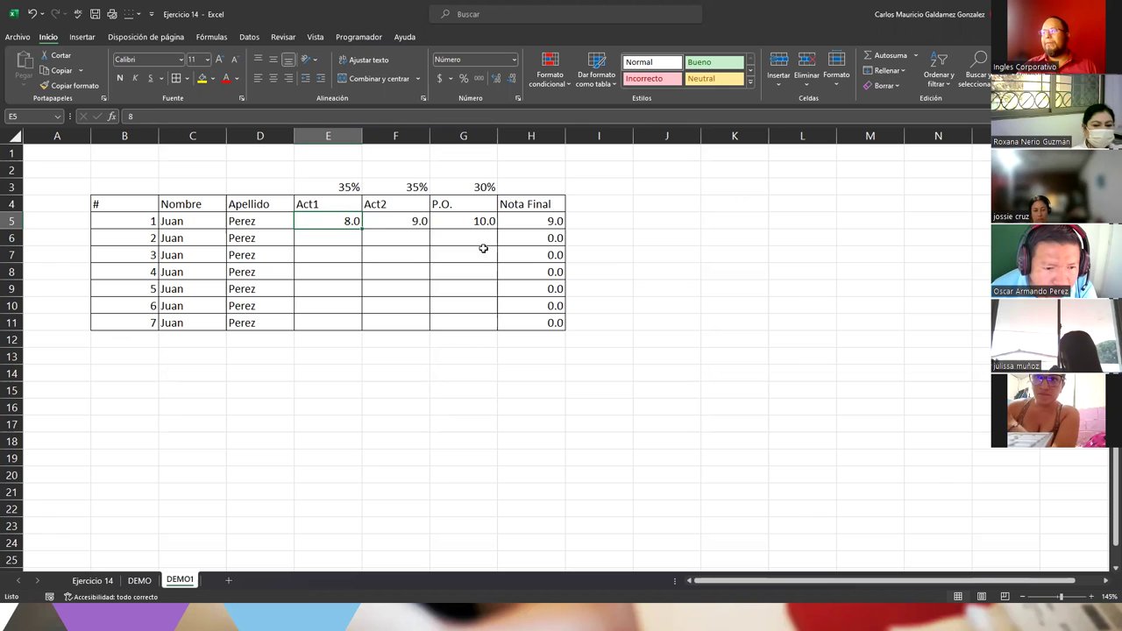
# Step: Clear all Act1, Act2 and P.O. grades in E5:G11
pyautogui.moveTo(483, 249); pyautogui.dragTo(473, 325)
pyautogui.press('Delete')
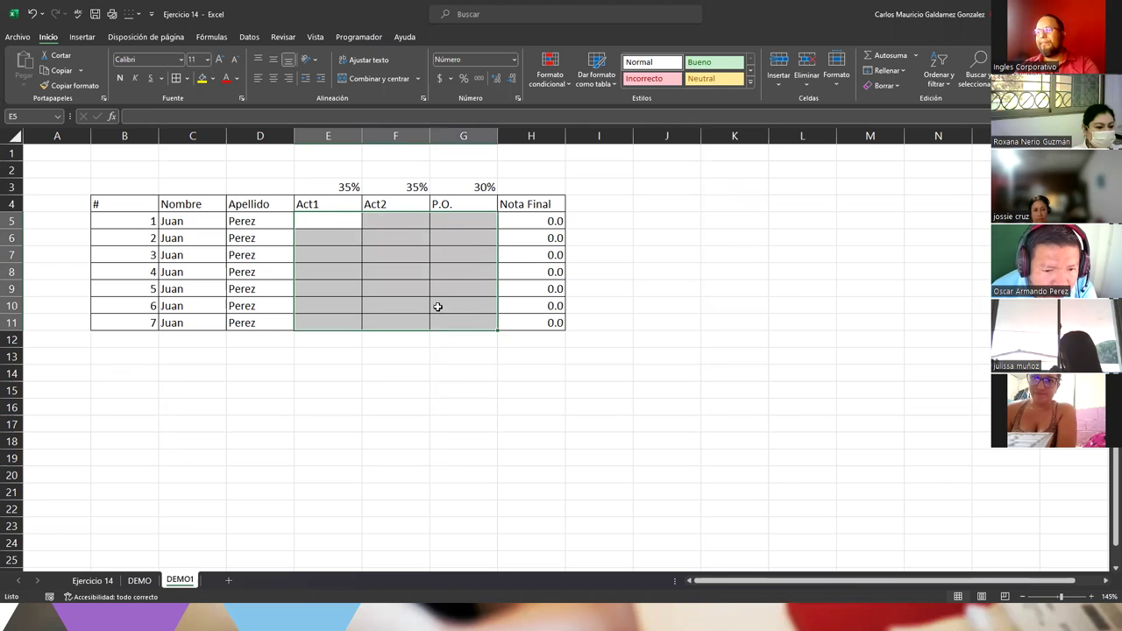
pyautogui.click(429, 305)
# Step: Rename the second student from Juan to Luis
pyautogui.click(177, 240)
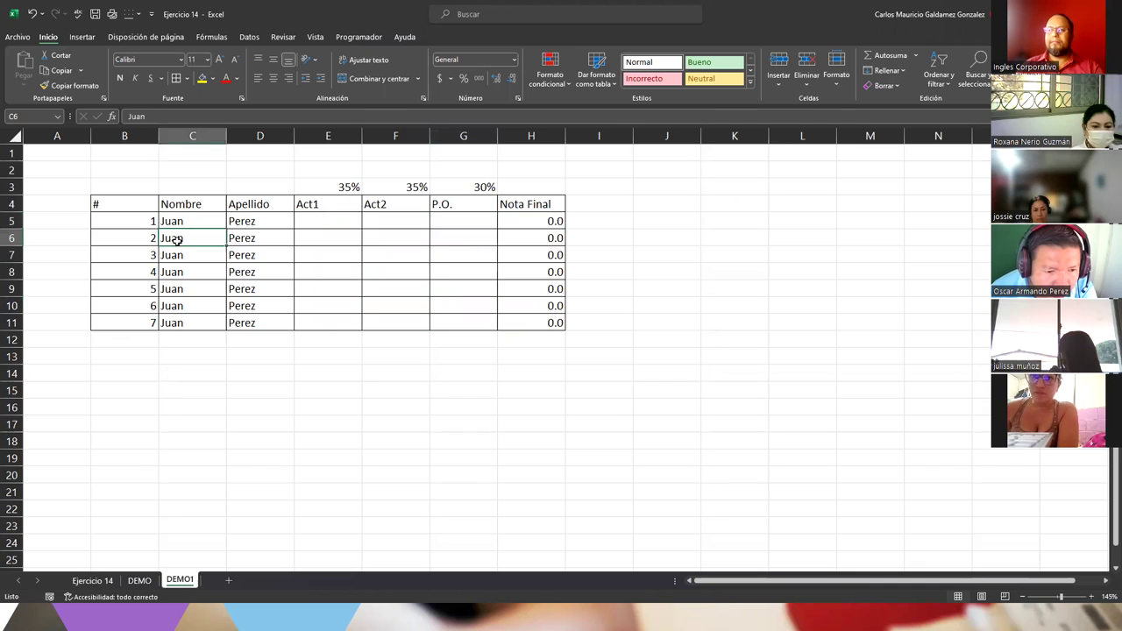
pyautogui.write('Luis')
pyautogui.press('Return')
# Step: Enter first names Mario, Mathra, Elena, Patricia and Marvin for students 3 to 7
pyautogui.write('Mario')
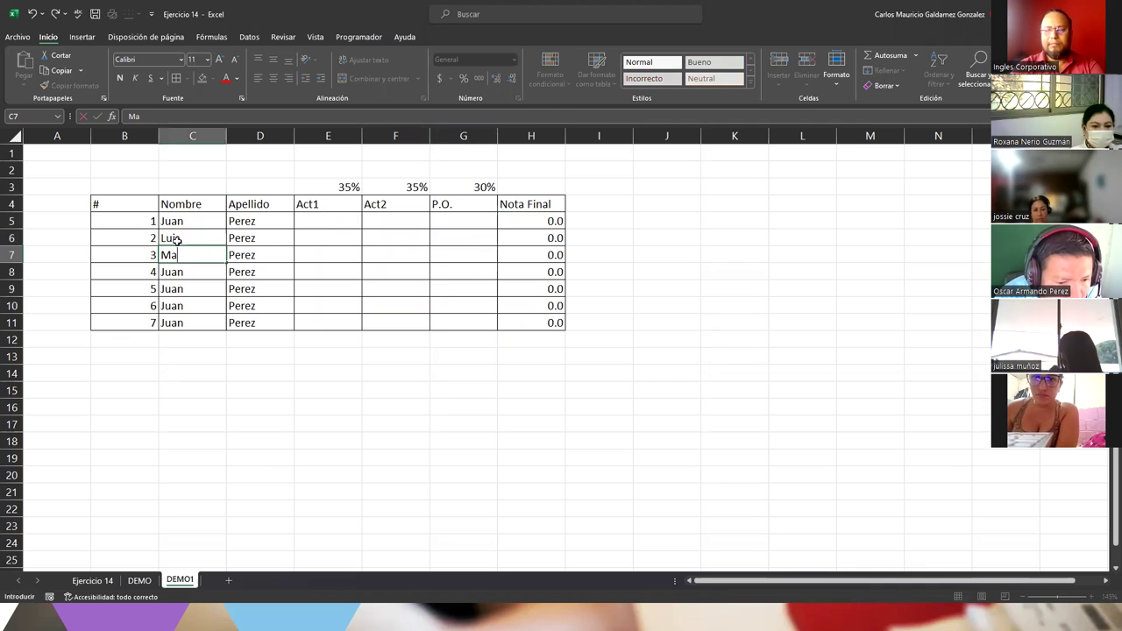
pyautogui.press('Return')
pyautogui.write('Mathra')
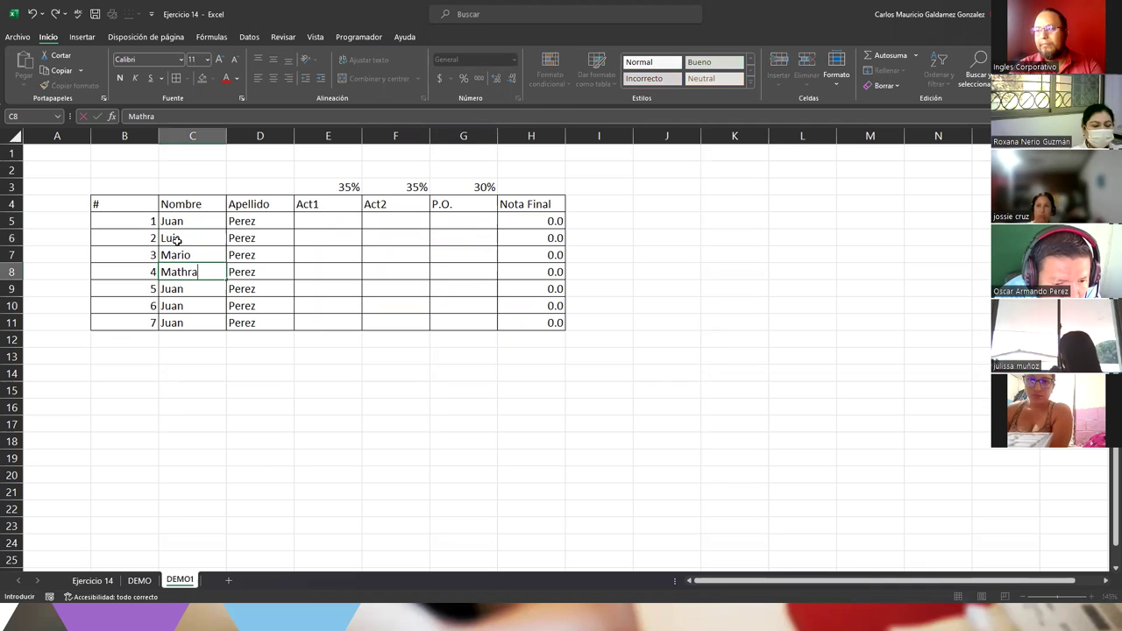
pyautogui.press('Return')
pyautogui.write('Elena')
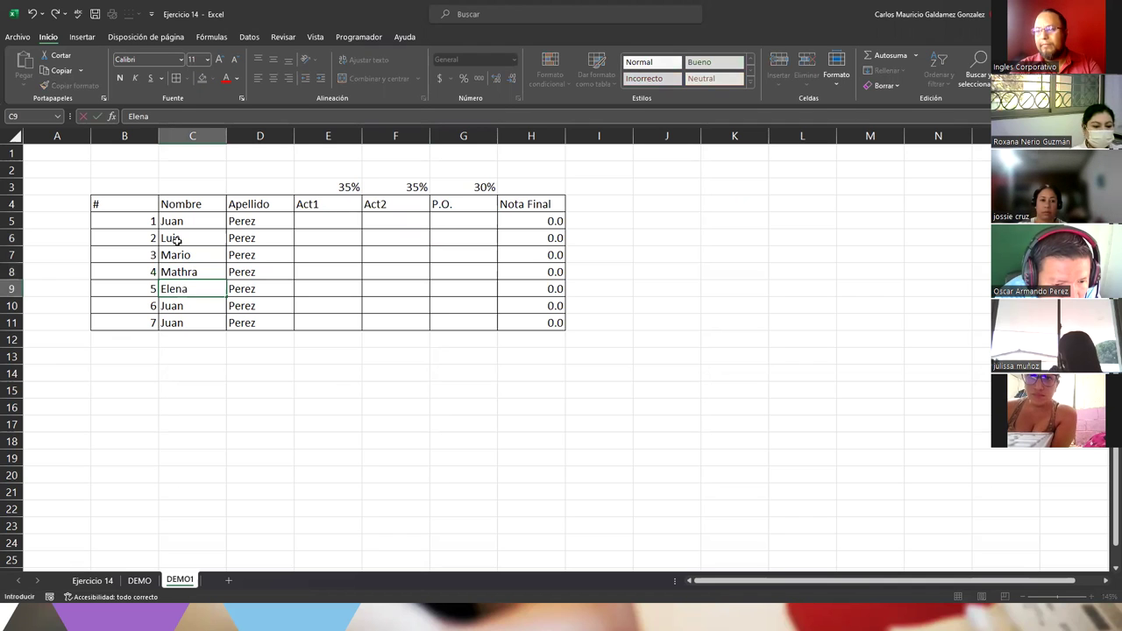
pyautogui.press('Return')
pyautogui.write('Patri')
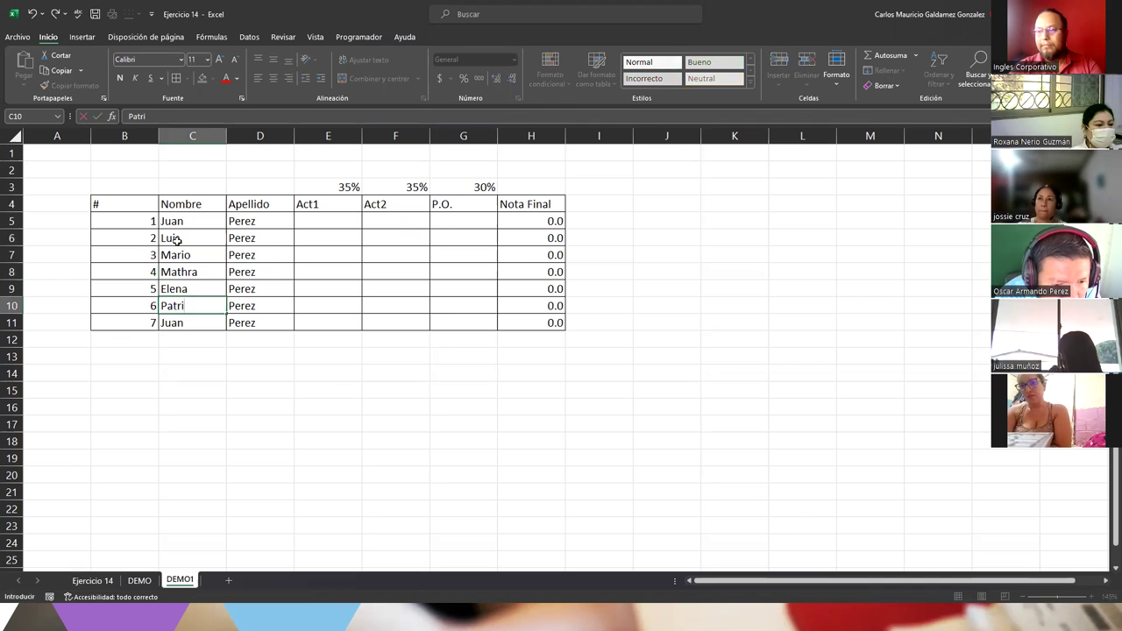
pyautogui.write('cia')
pyautogui.press('Return')
pyautogui.write('Marb')
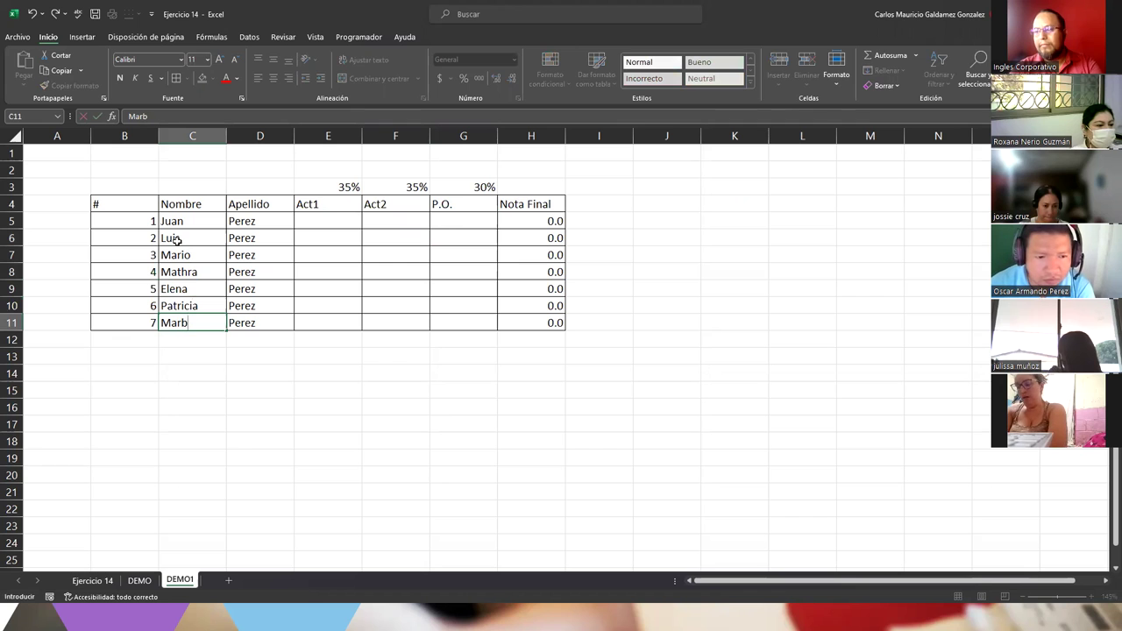
pyautogui.press('Tab')
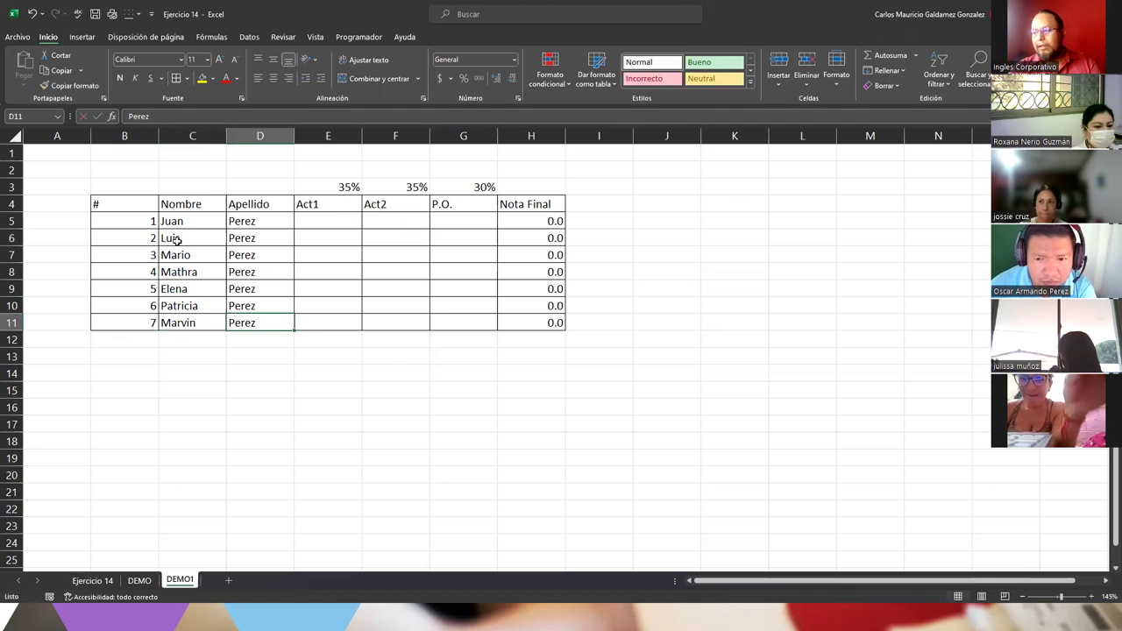
pyautogui.hotkey('ctrl', 'Up')
pyautogui.press('Down')
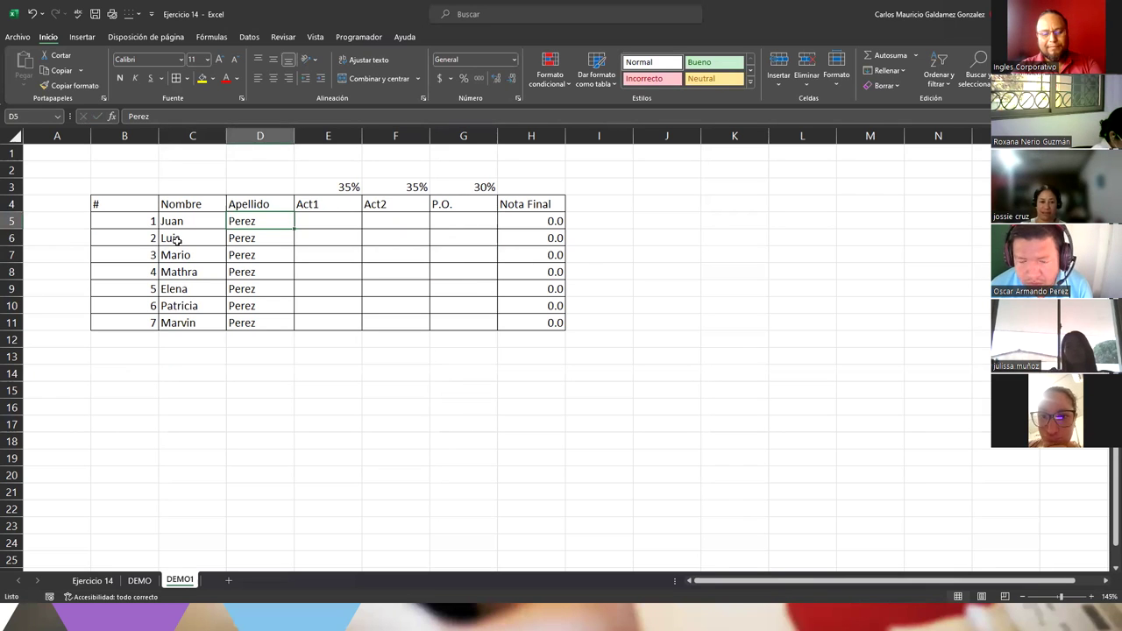
# Step: Enter surnames Acosta, Garcia, Osorio and Luna for students 1 to 4
pyautogui.write('Acosta')
pyautogui.press('Return')
pyautogui.write('Garcia')
pyautogui.press('Return')
pyautogui.write('Osorio')
pyautogui.press('Return')
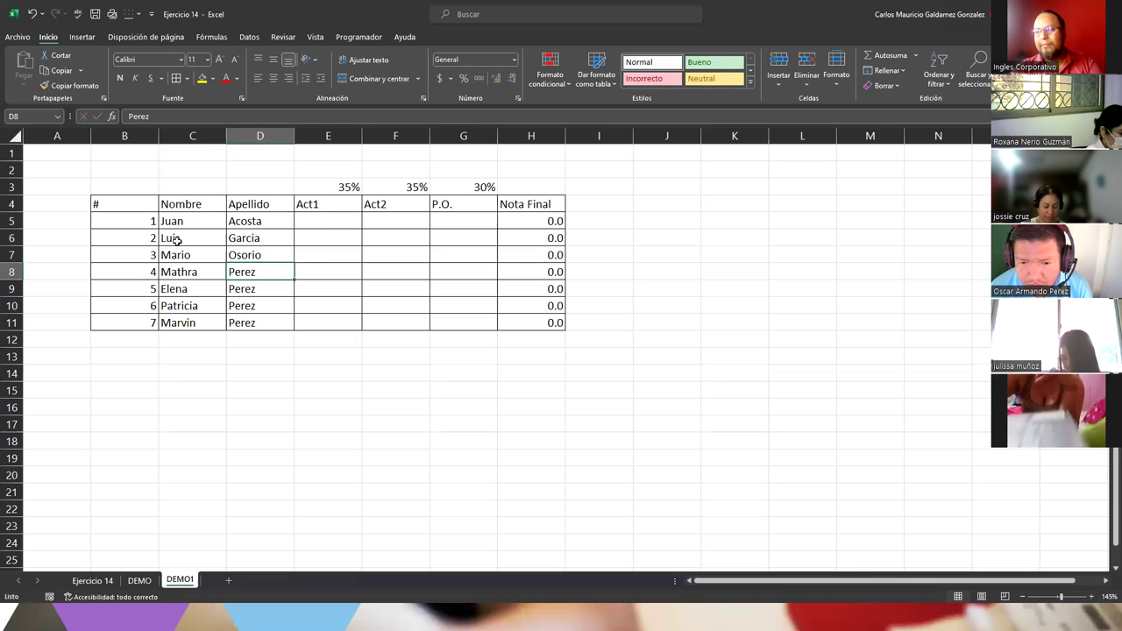
pyautogui.write('Luna')
pyautogui.press('Return')
# Step: Enter surnames Cruz, Mendoza and Menjivar for students 5 to 7
pyautogui.write('Cruz')
pyautogui.press('Return')
pyautogui.write('Mendoza')
pyautogui.press('Return')
pyautogui.write('Menjivar')
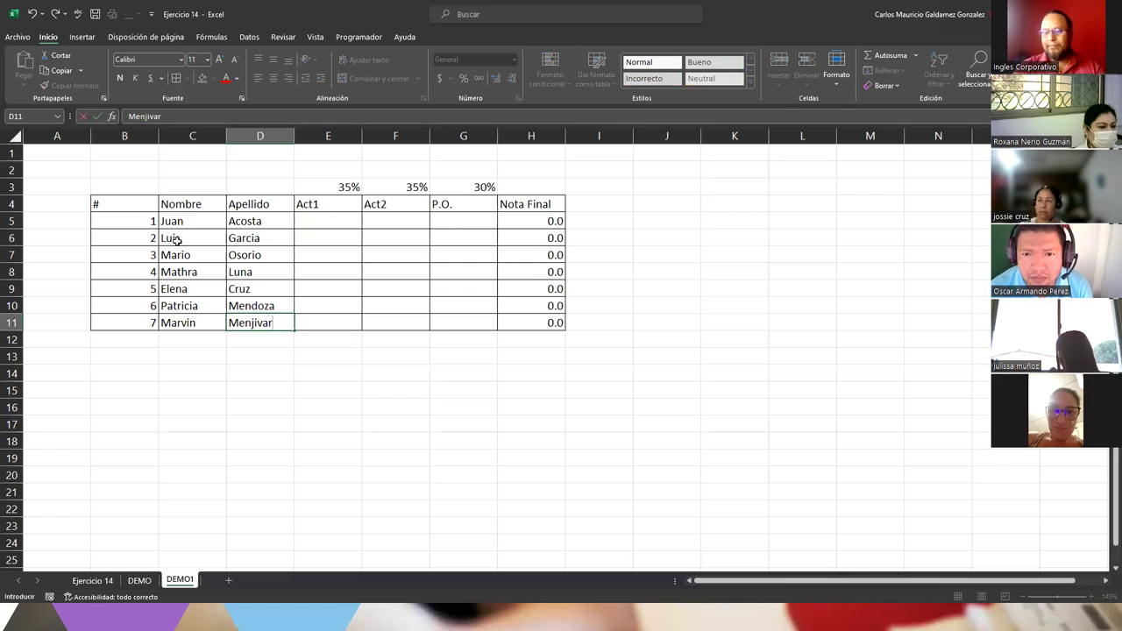
pyautogui.press('Return')
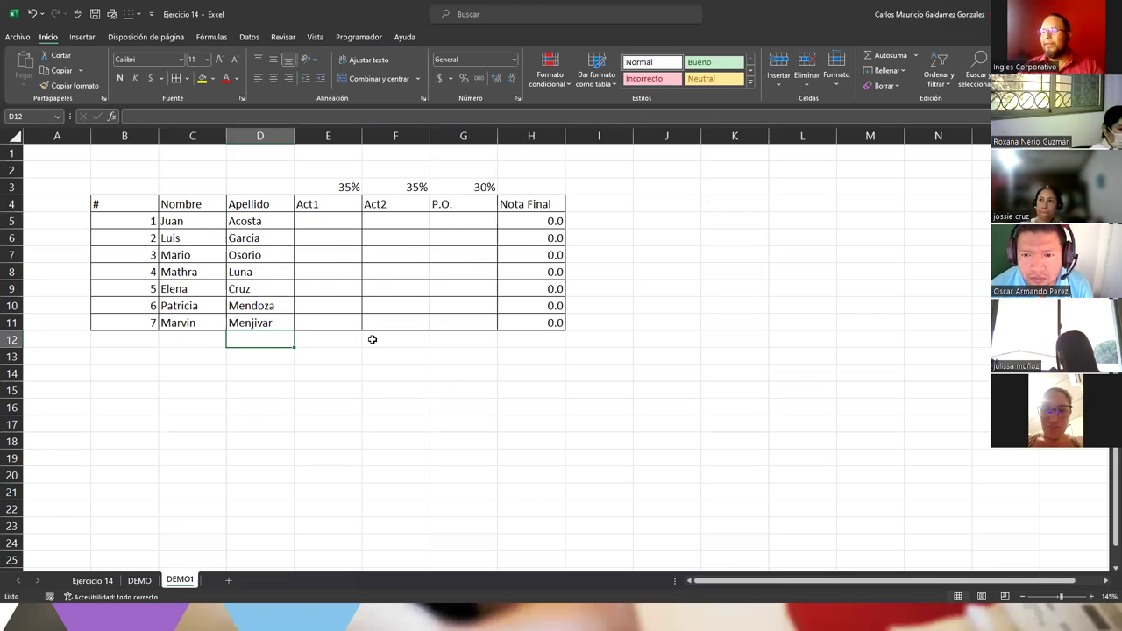
pyautogui.moveTo(323, 219); pyautogui.dragTo(453, 323)
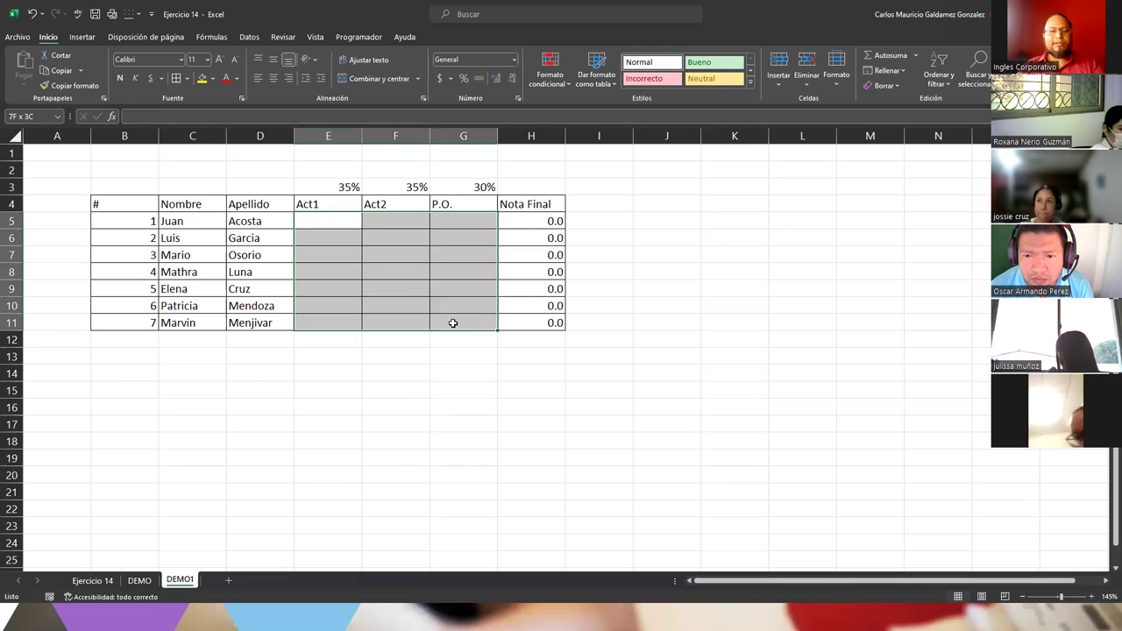
pyautogui.click(97, 581)
pyautogui.click(180, 579)
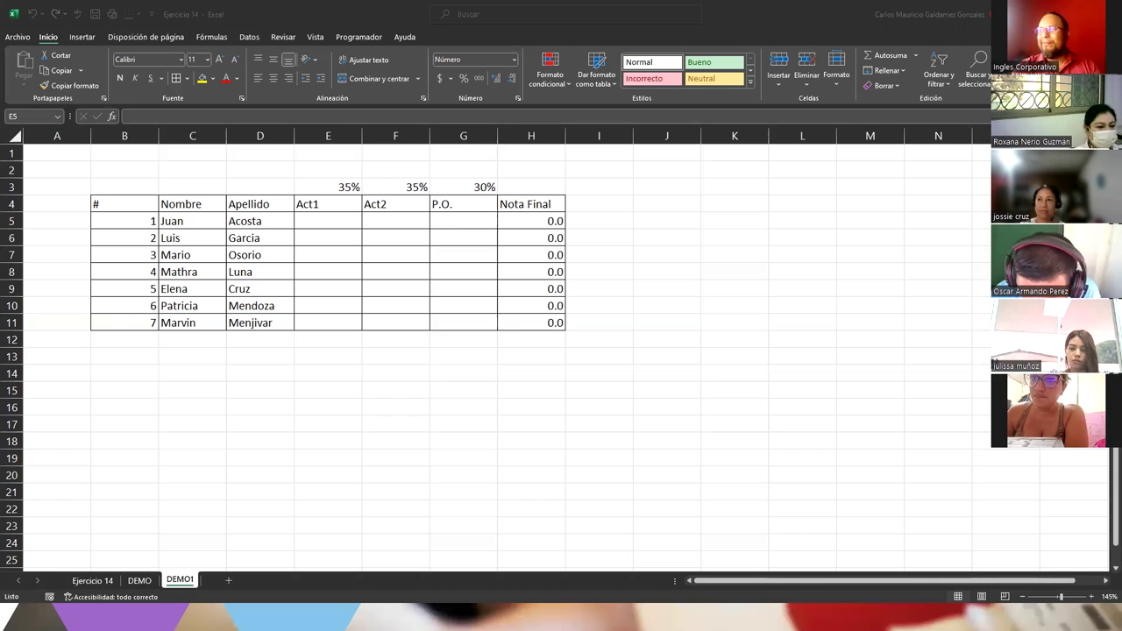
pyautogui.click(319, 289)
pyautogui.click(318, 289)
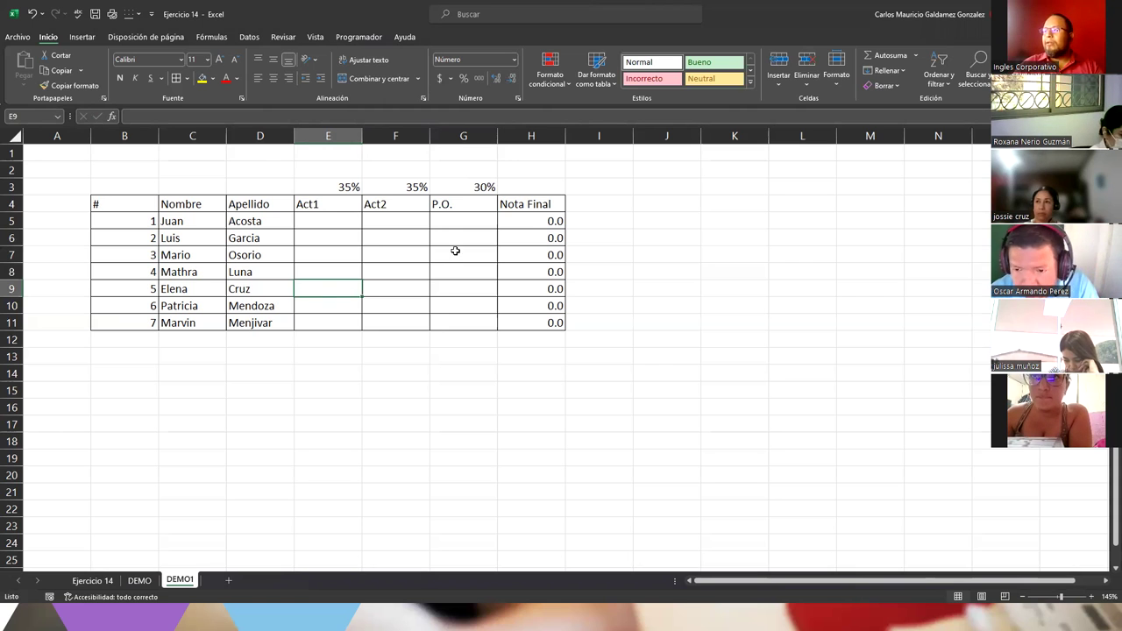
# Step: Highlight H5's formula =E5*35%+F5*35%+G5*30%, then switch to another window
pyautogui.doubleClick(525, 224)
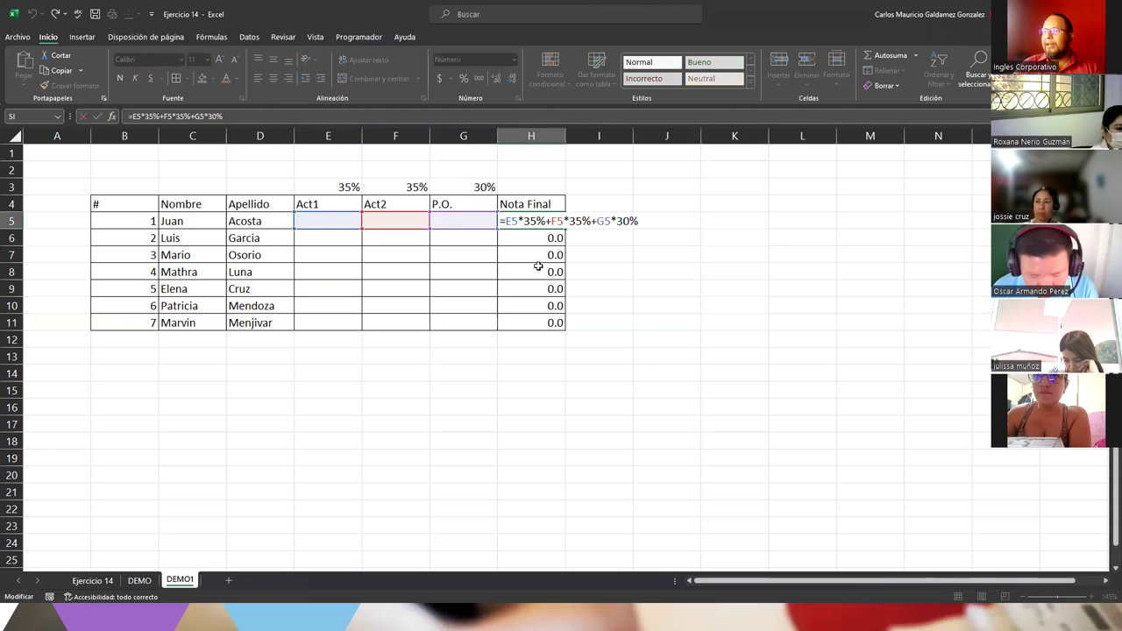
pyautogui.moveTo(499, 222); pyautogui.dragTo(633, 231)
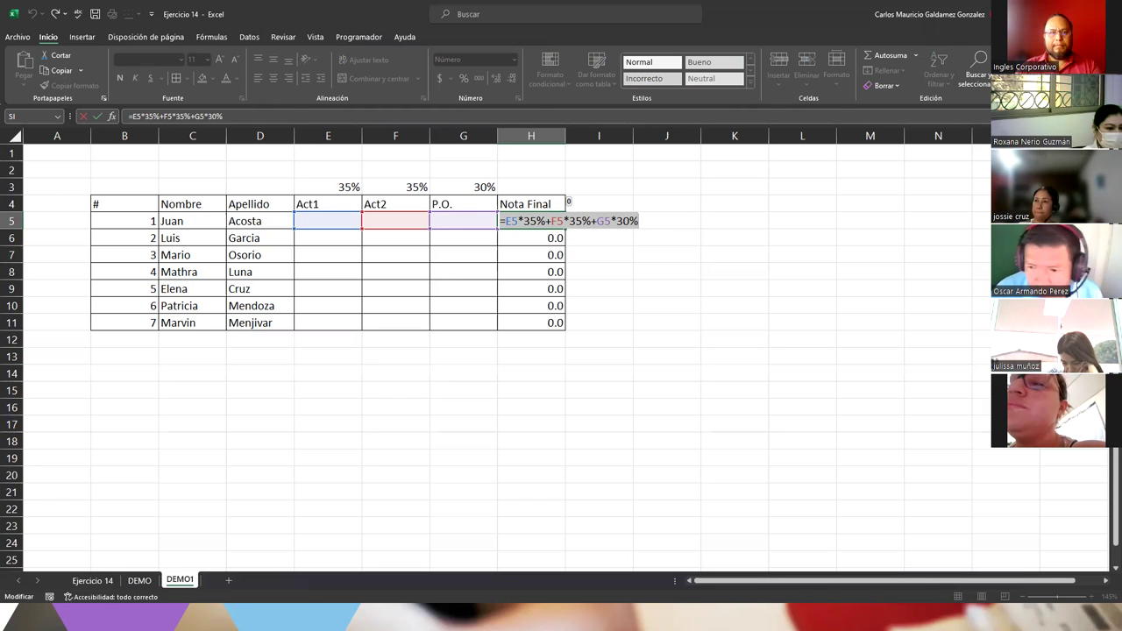
pyautogui.hotkey('alt', 'Tab')
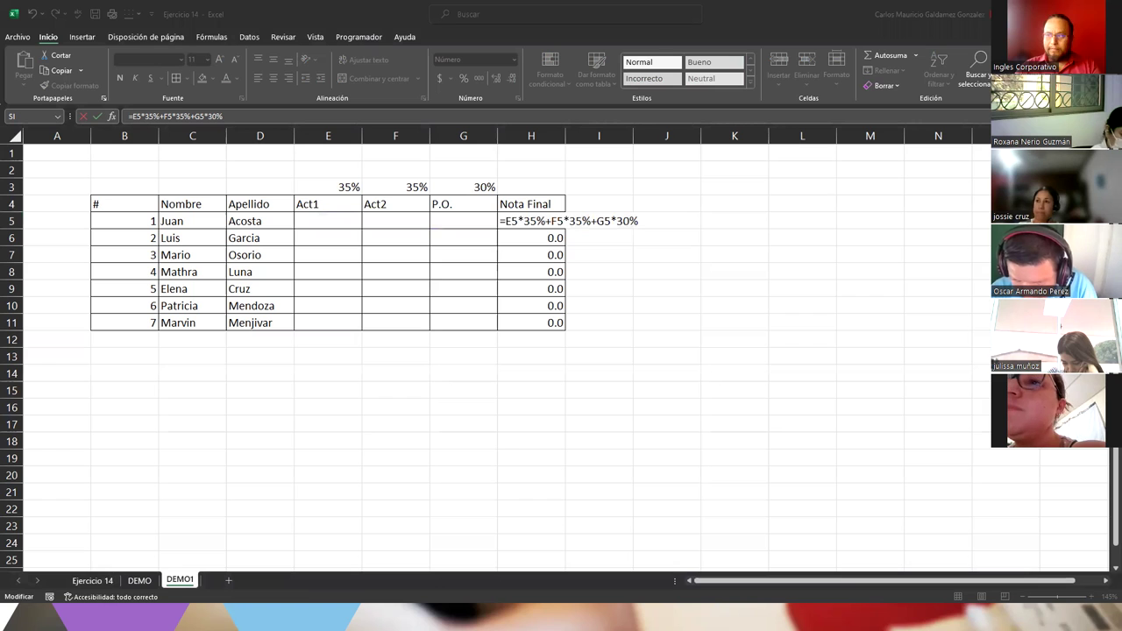
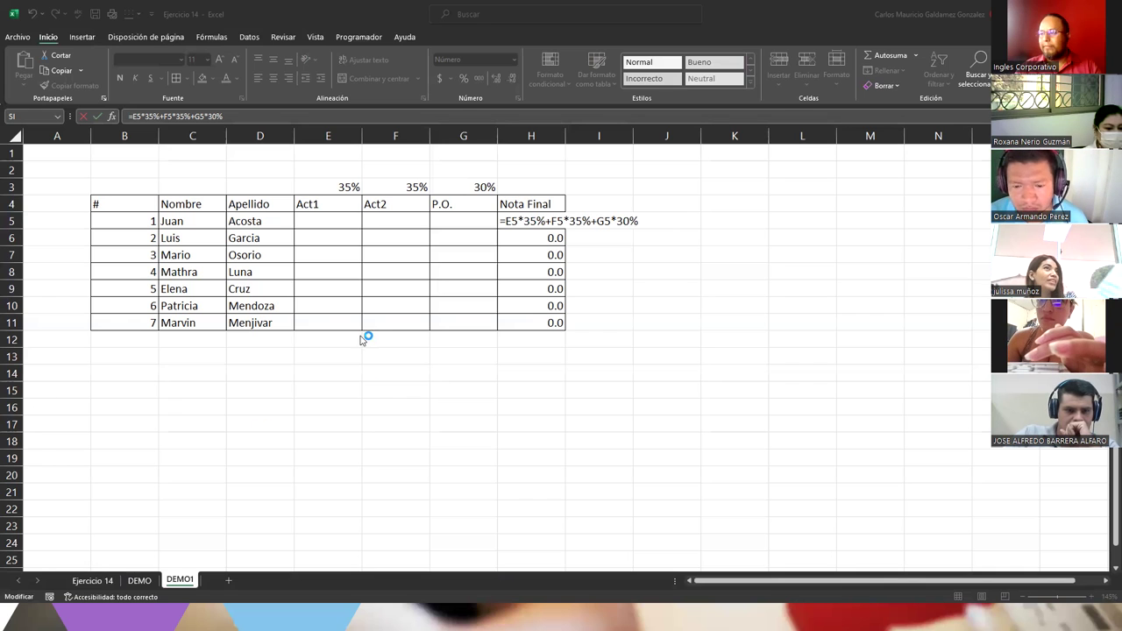
# Step: Commit the formula =E5*35%+F5*35%+G5*30% in H5 so Nota Final shows 0.0
pyautogui.click(322, 317)
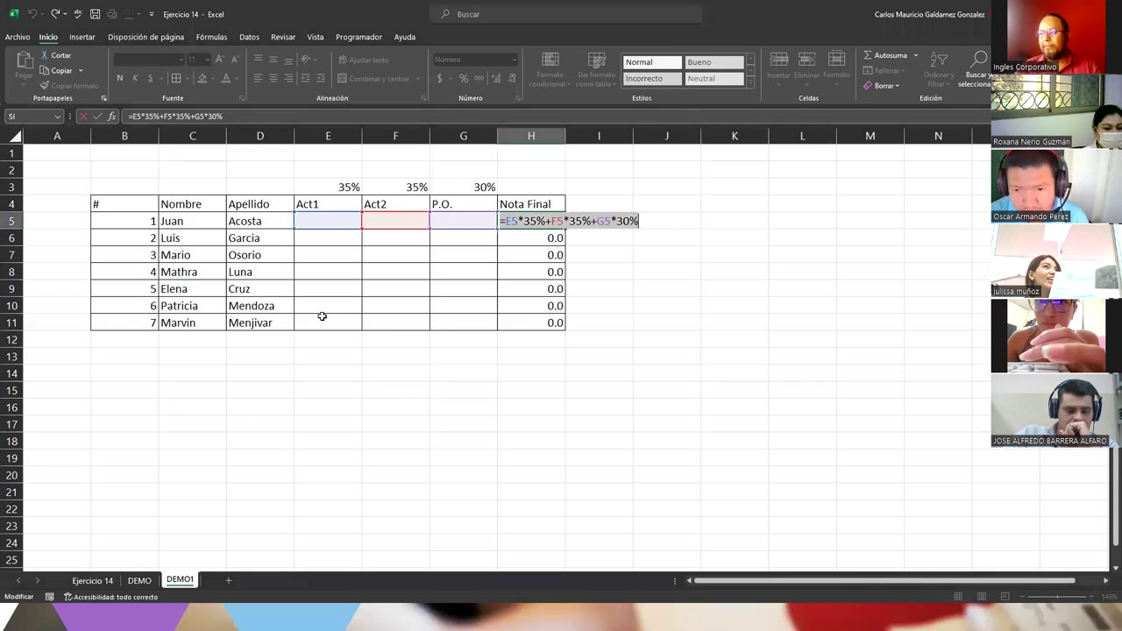
pyautogui.click(503, 220)
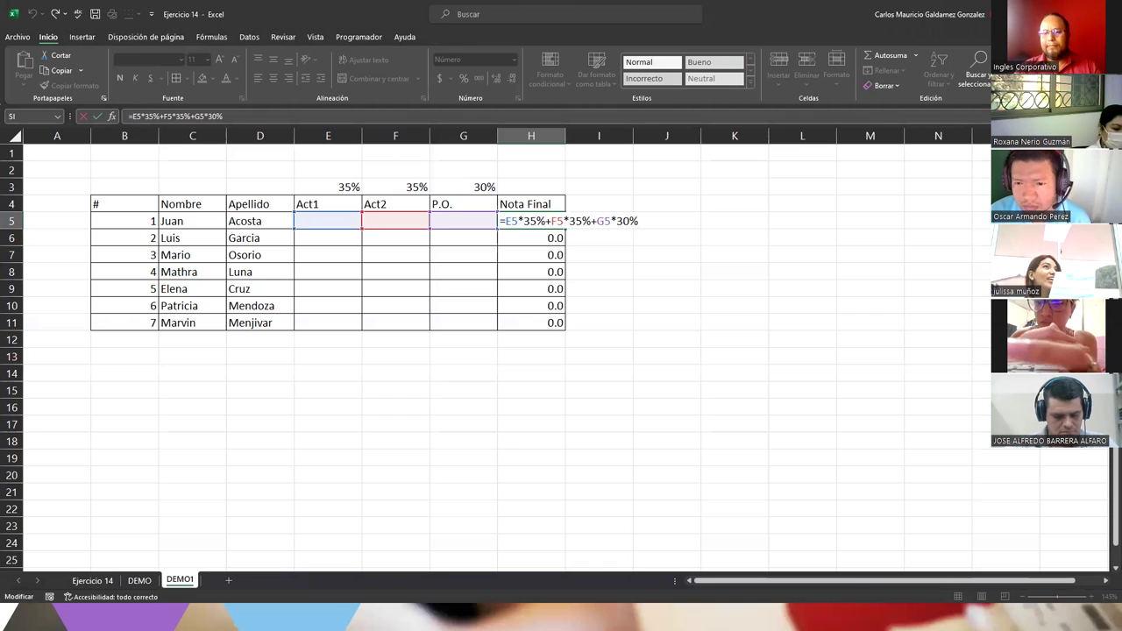
pyautogui.hotkey('alt', 'Tab')
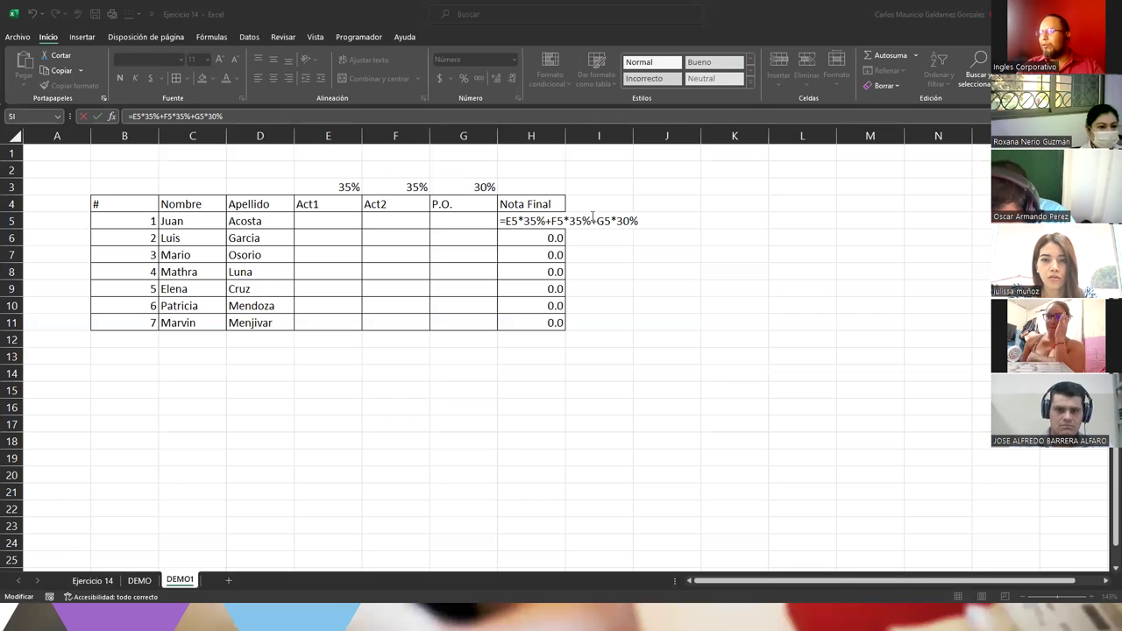
pyautogui.press('Return')
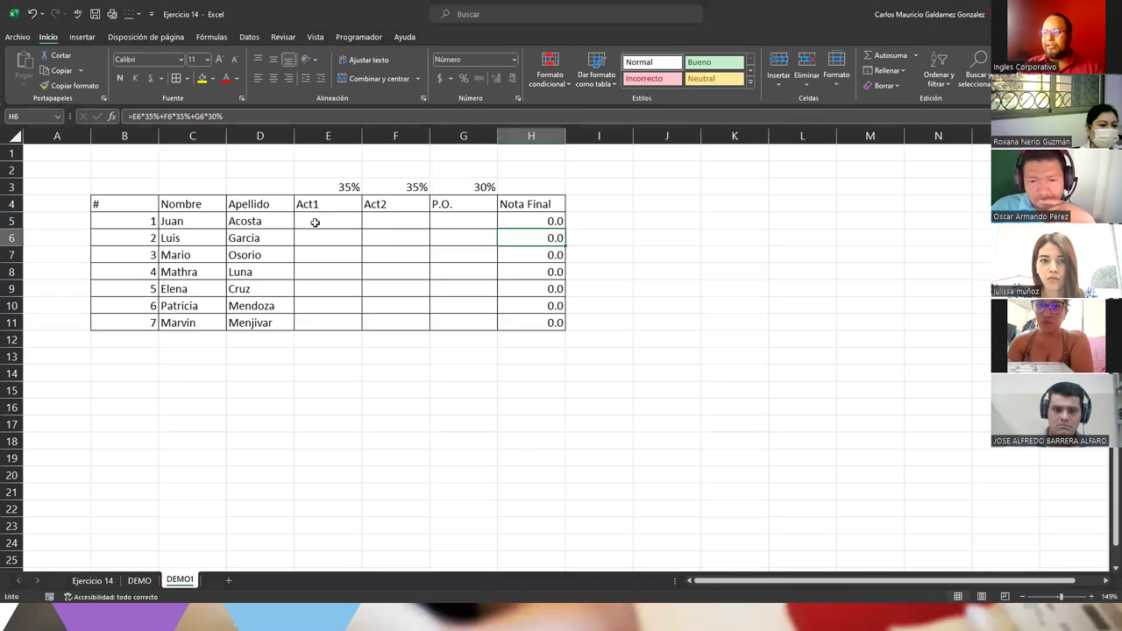
# Step: Select the score range E5:G11 and bring up Validación de datos from the Datos tab
pyautogui.click(312, 220)
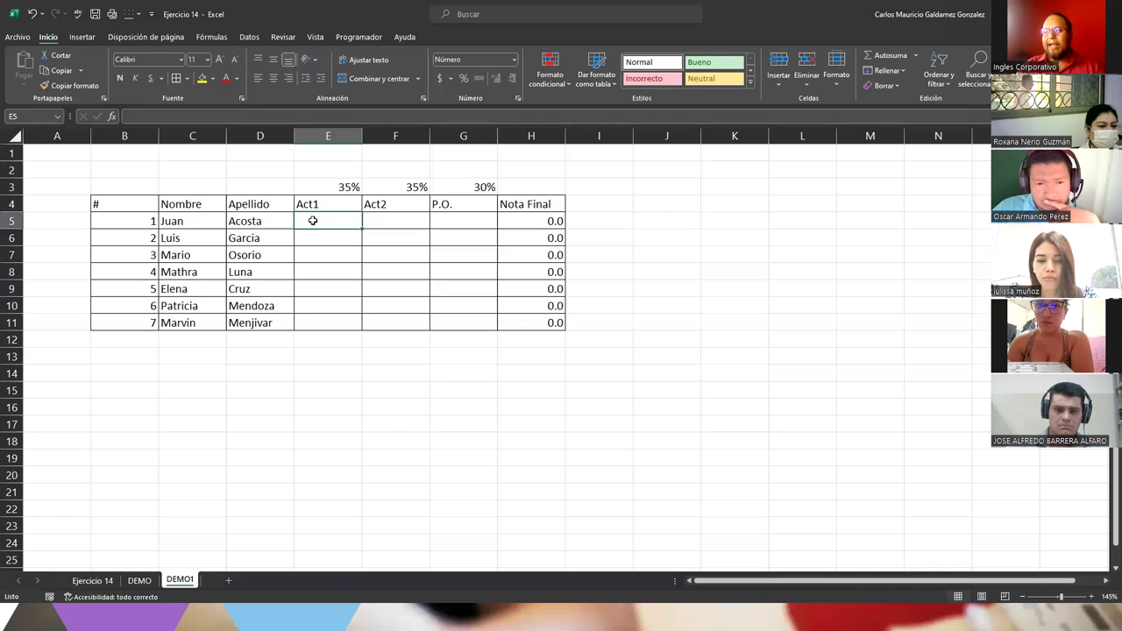
pyautogui.moveTo(312, 221); pyautogui.dragTo(455, 326)
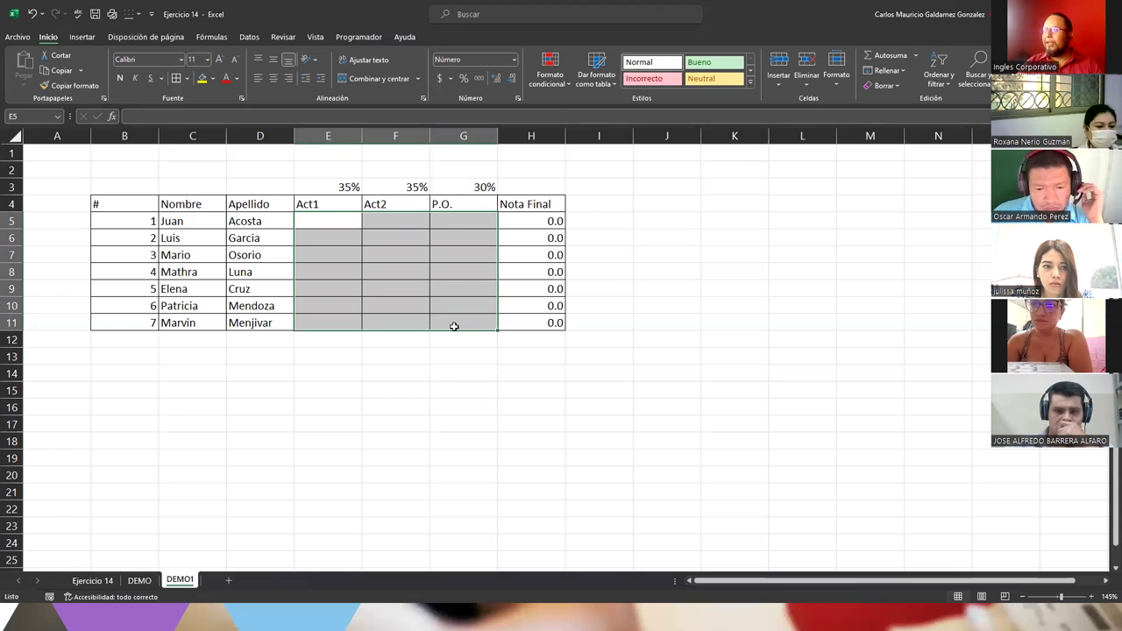
pyautogui.click(249, 39)
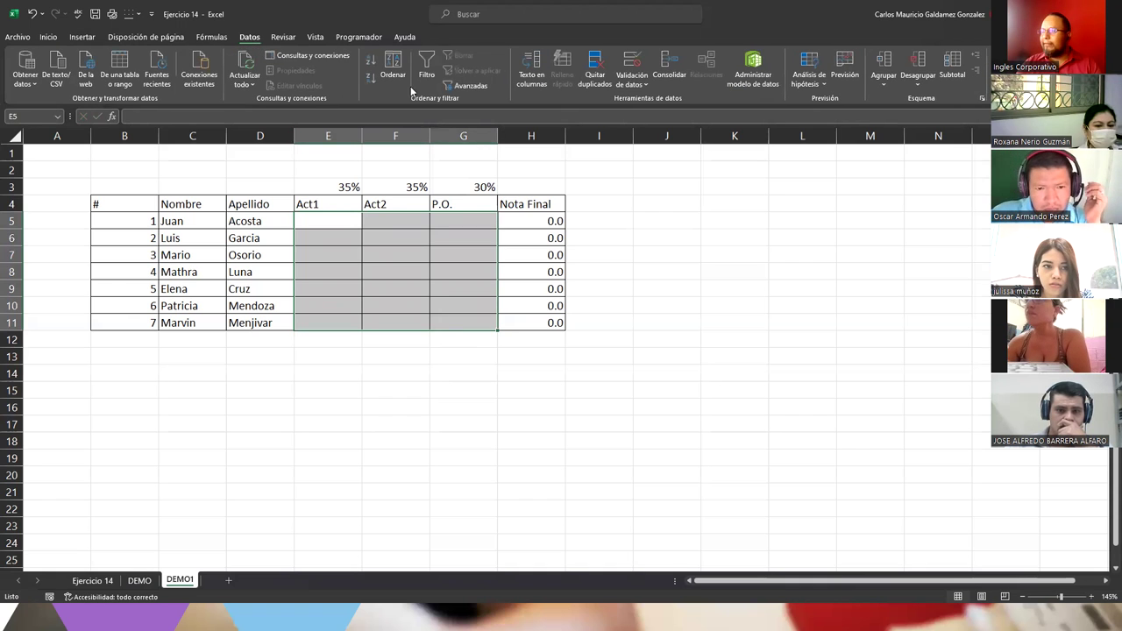
pyautogui.click(632, 67)
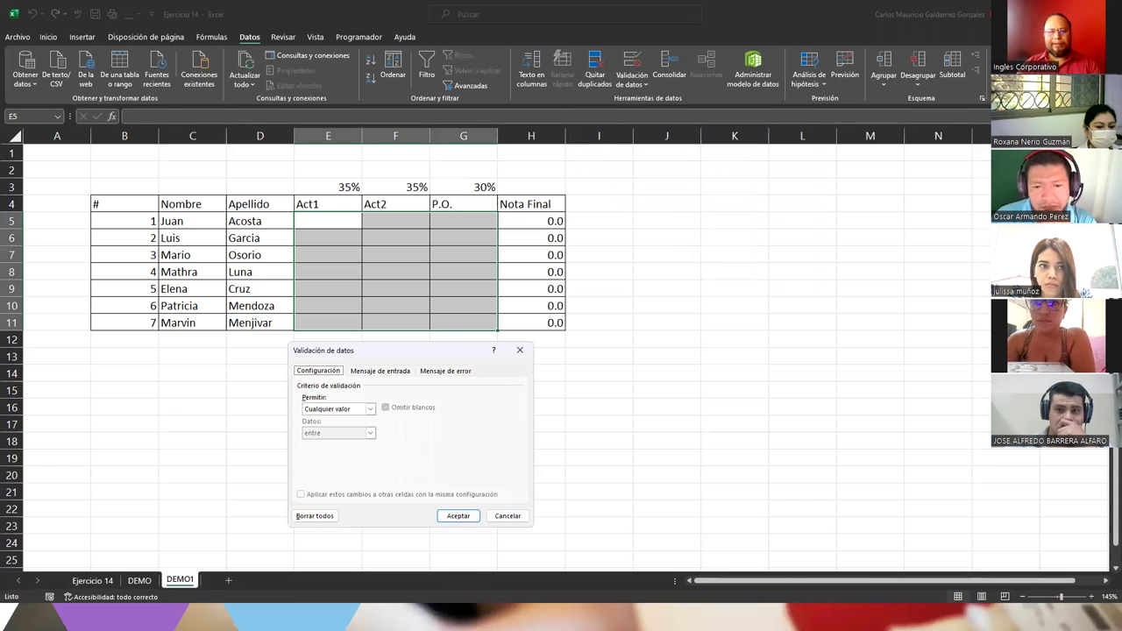
pyautogui.click(385, 471)
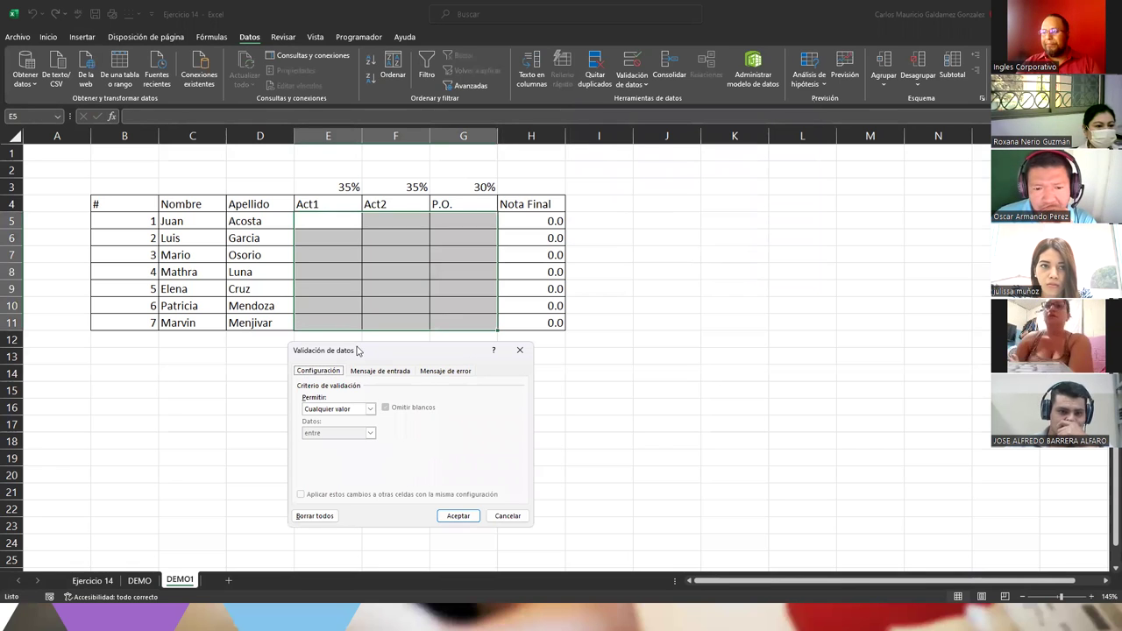
pyautogui.moveTo(357, 351); pyautogui.dragTo(654, 169)
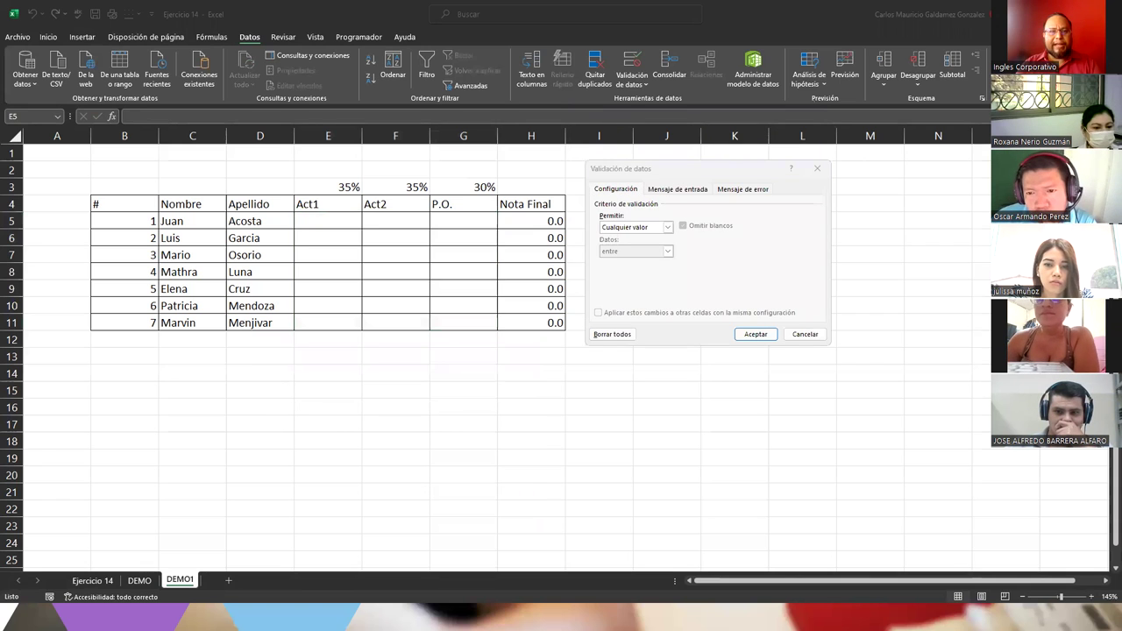
pyautogui.moveTo(439, 332); pyautogui.dragTo(594, 230)
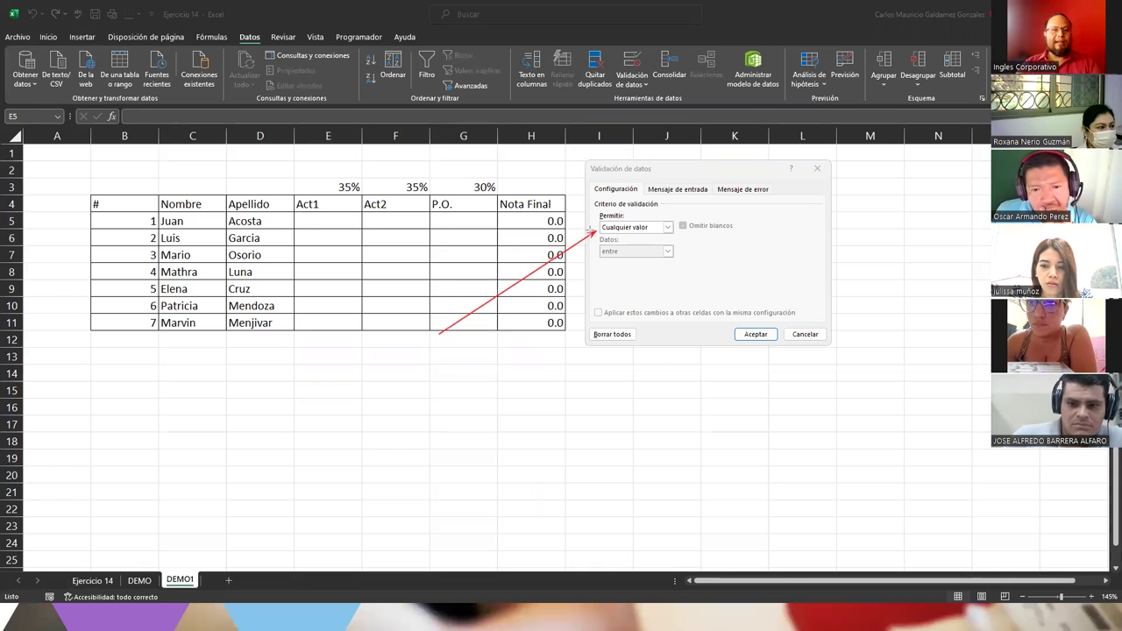
pyautogui.moveTo(891, 277); pyautogui.dragTo(678, 256)
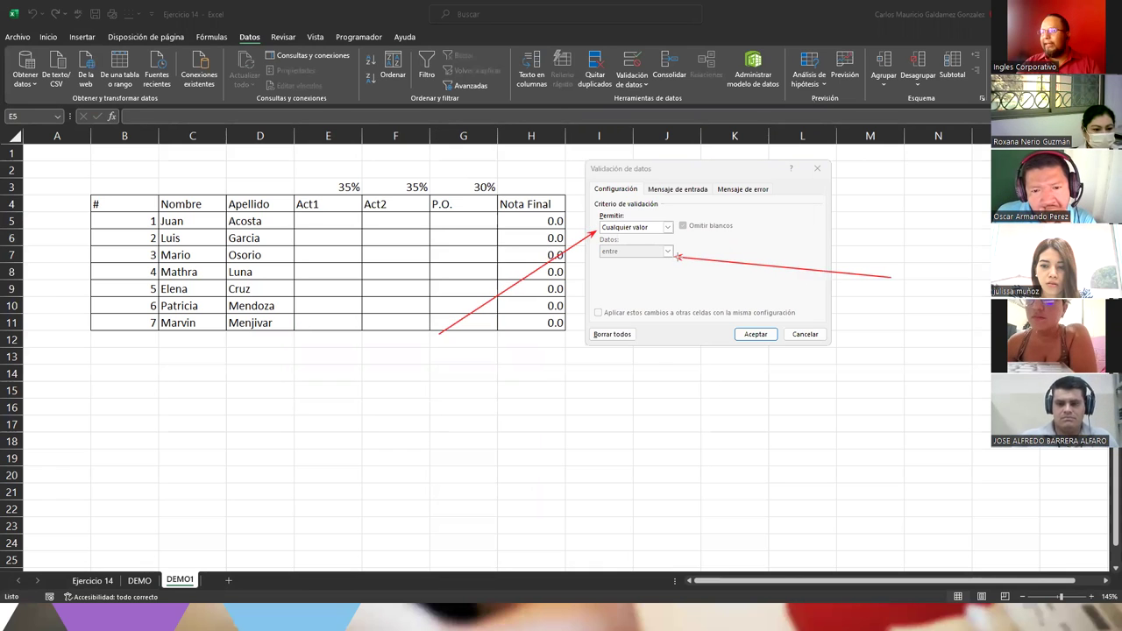
pyautogui.moveTo(627, 129); pyautogui.dragTo(631, 178)
pyautogui.moveTo(656, 121); pyautogui.dragTo(676, 181)
pyautogui.moveTo(731, 116); pyautogui.dragTo(745, 178)
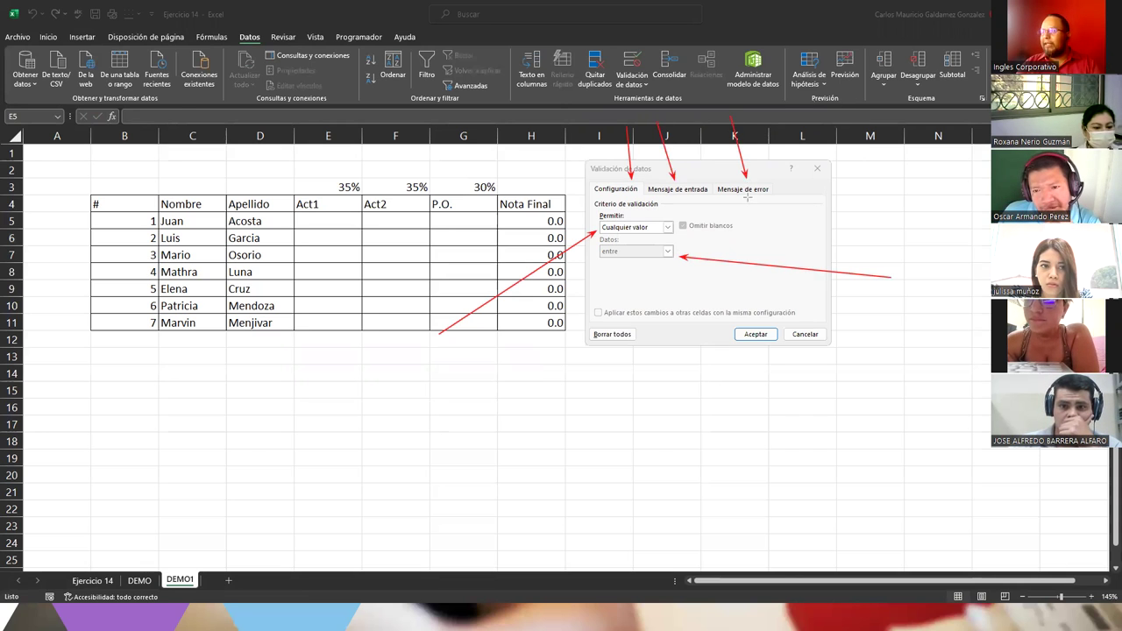
pyautogui.moveTo(676, 190); pyautogui.dragTo(783, 196)
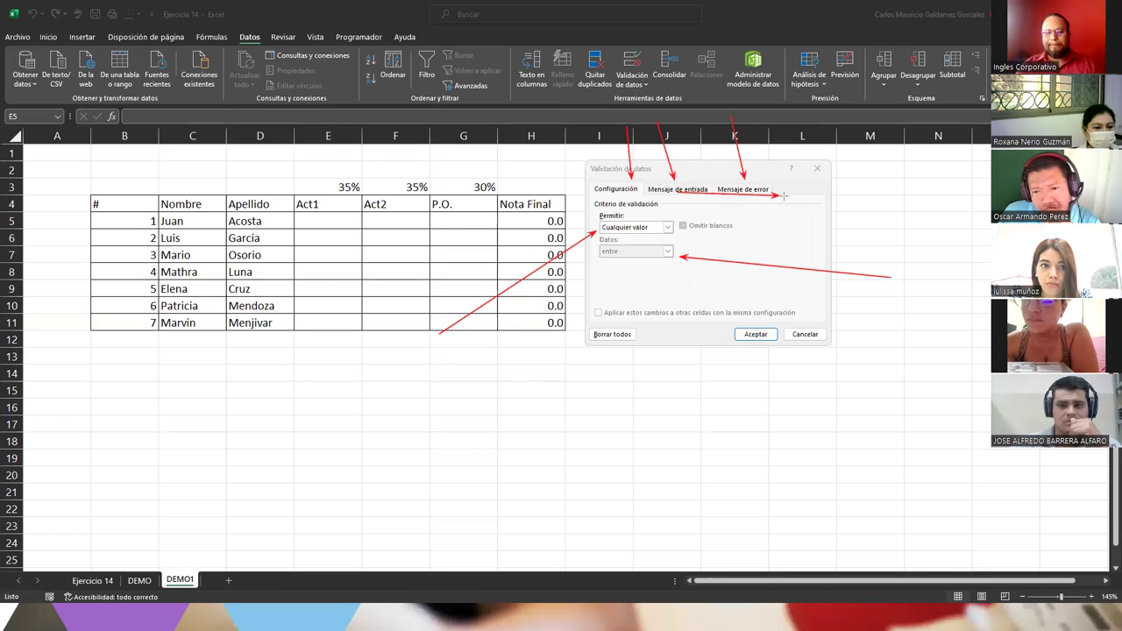
pyautogui.hotkey('ctrl', 'z')
pyautogui.hotkey('ctrl', 'z')
pyautogui.hotkey('ctrl', 'z')
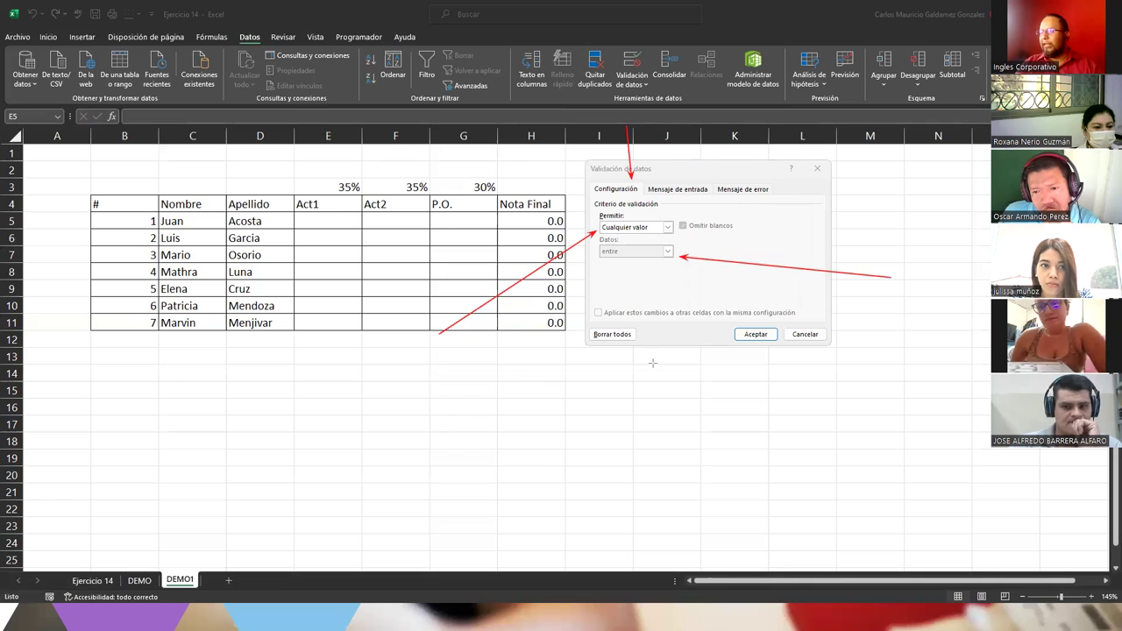
pyautogui.moveTo(427, 409); pyautogui.dragTo(580, 342)
pyautogui.moveTo(716, 418); pyautogui.dragTo(745, 345)
pyautogui.moveTo(811, 396); pyautogui.dragTo(810, 342)
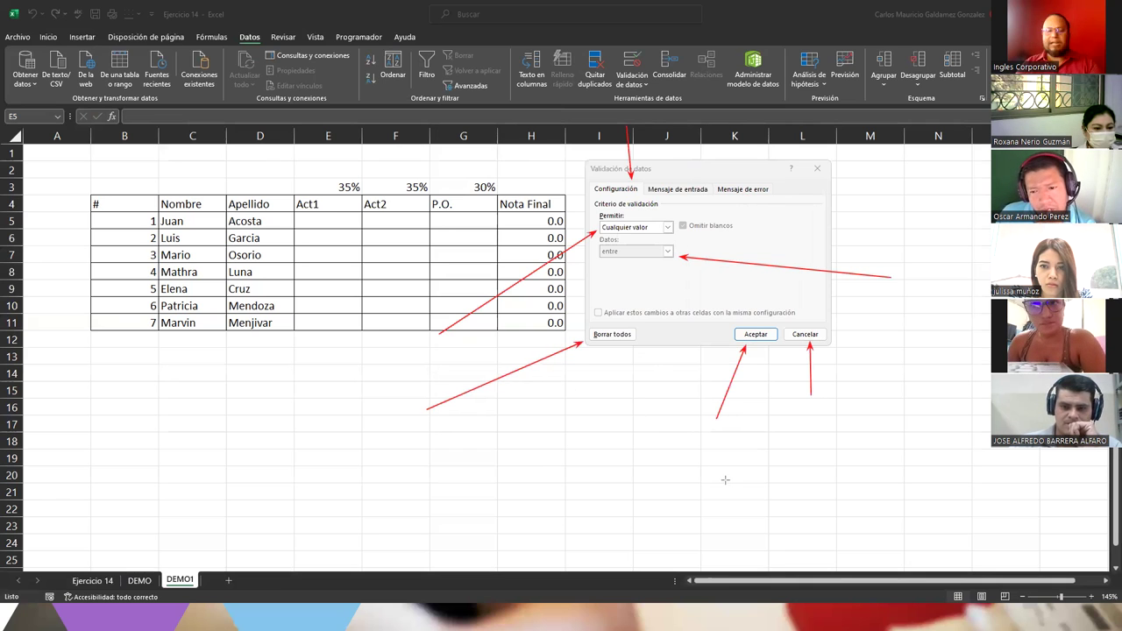
pyautogui.hotkey('ctrl', 'z')
pyautogui.hotkey('ctrl', 'z')
pyautogui.hotkey('ctrl', 'z')
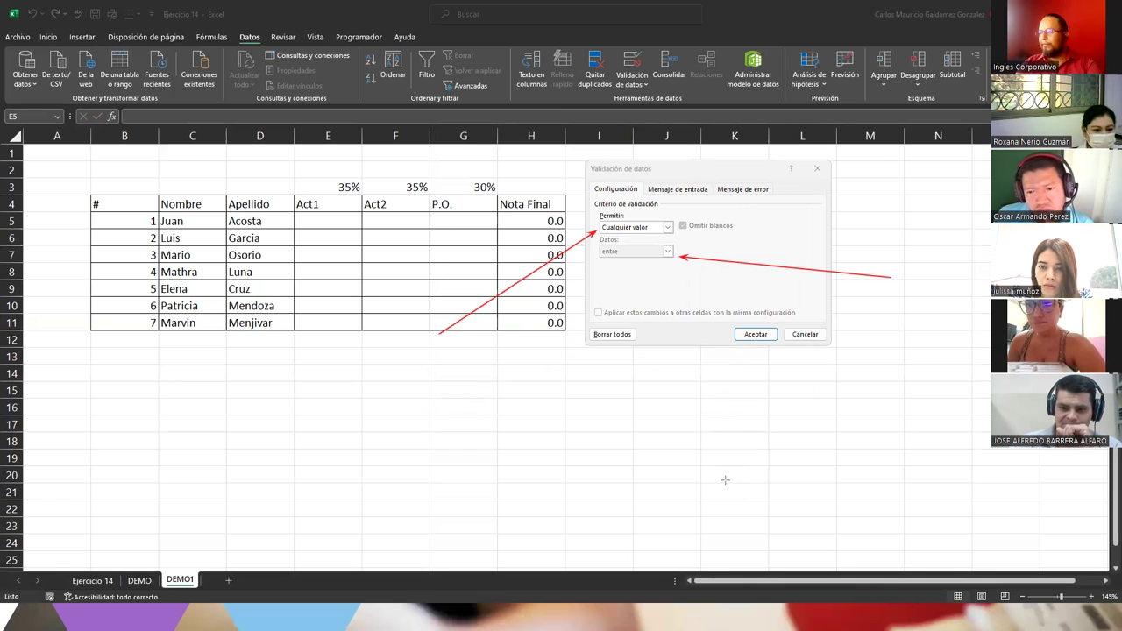
pyautogui.hotkey('ctrl', 'z')
pyautogui.hotkey('ctrl', 'z')
pyautogui.hotkey('ctrl', 'z')
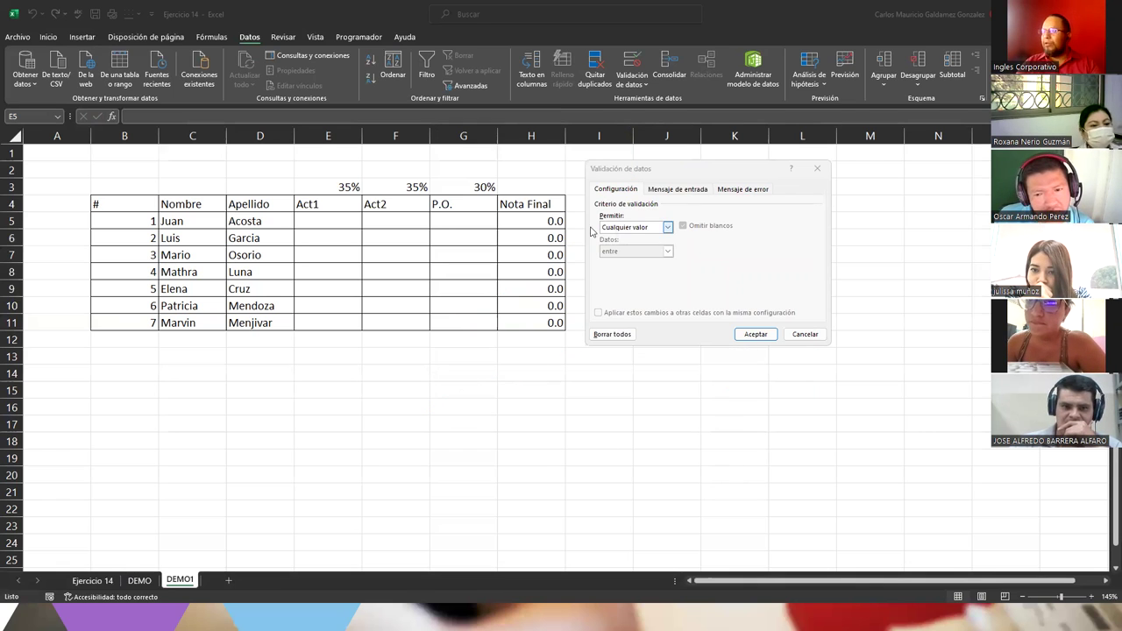
pyautogui.click(640, 239)
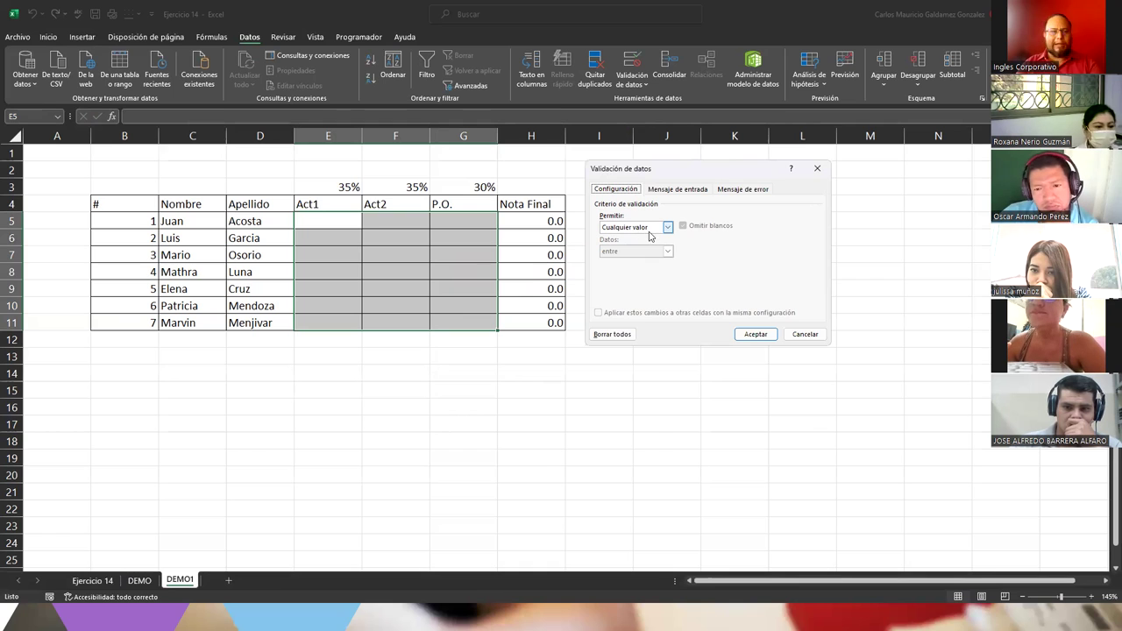
# Step: Try Decimal, then Número entero, as the allowed type with the 'entre' condition
pyautogui.click(668, 228)
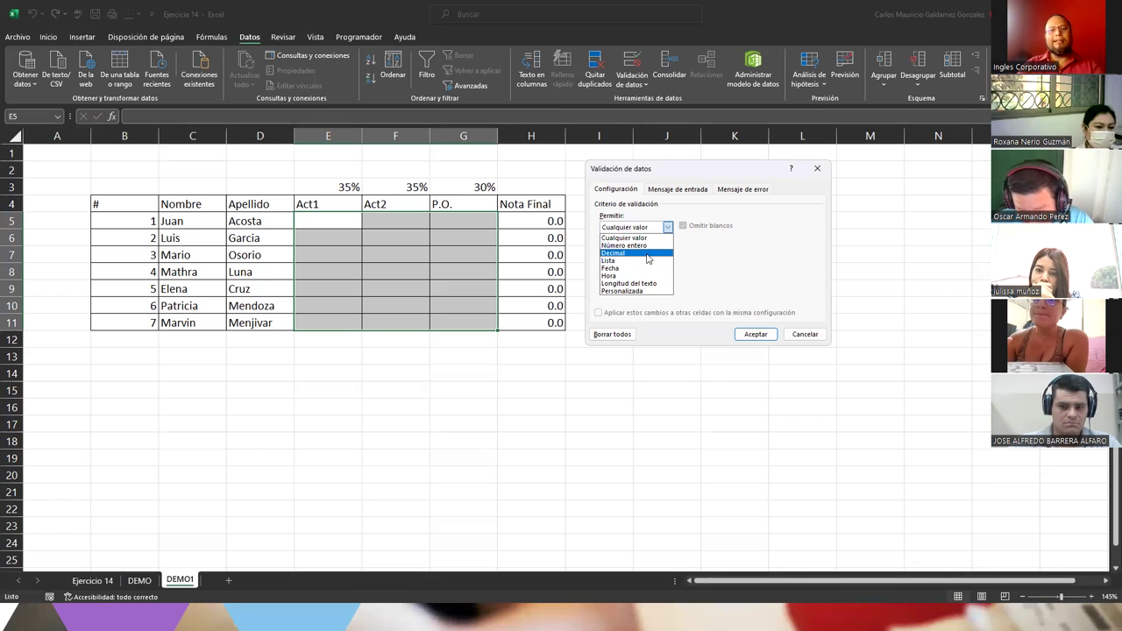
pyautogui.click(648, 257)
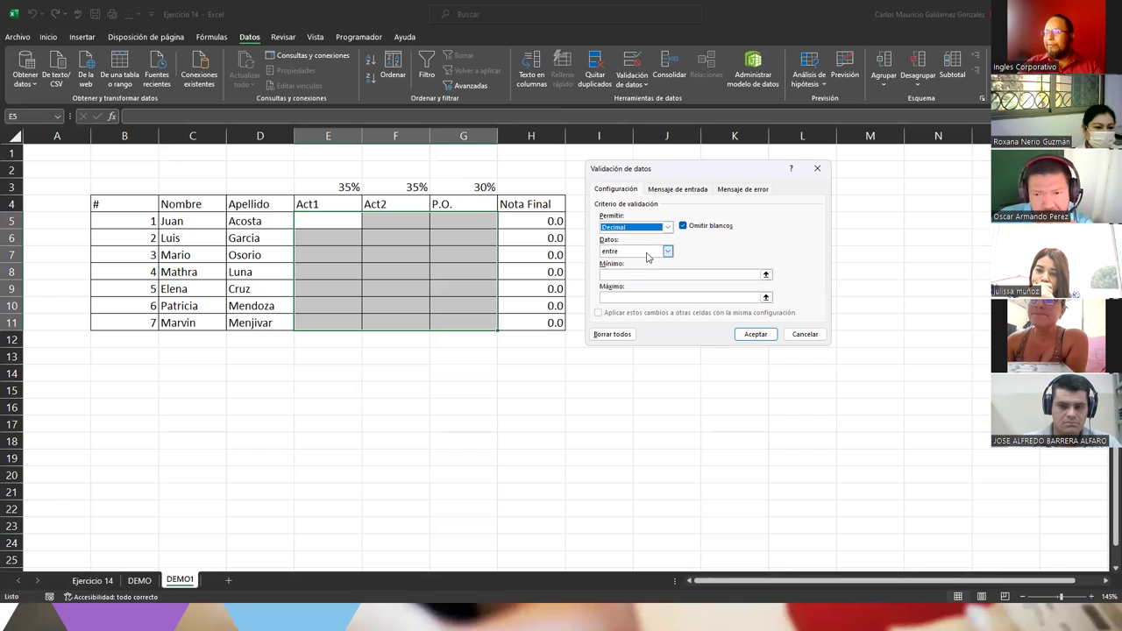
pyautogui.click(643, 228)
pyautogui.click(634, 247)
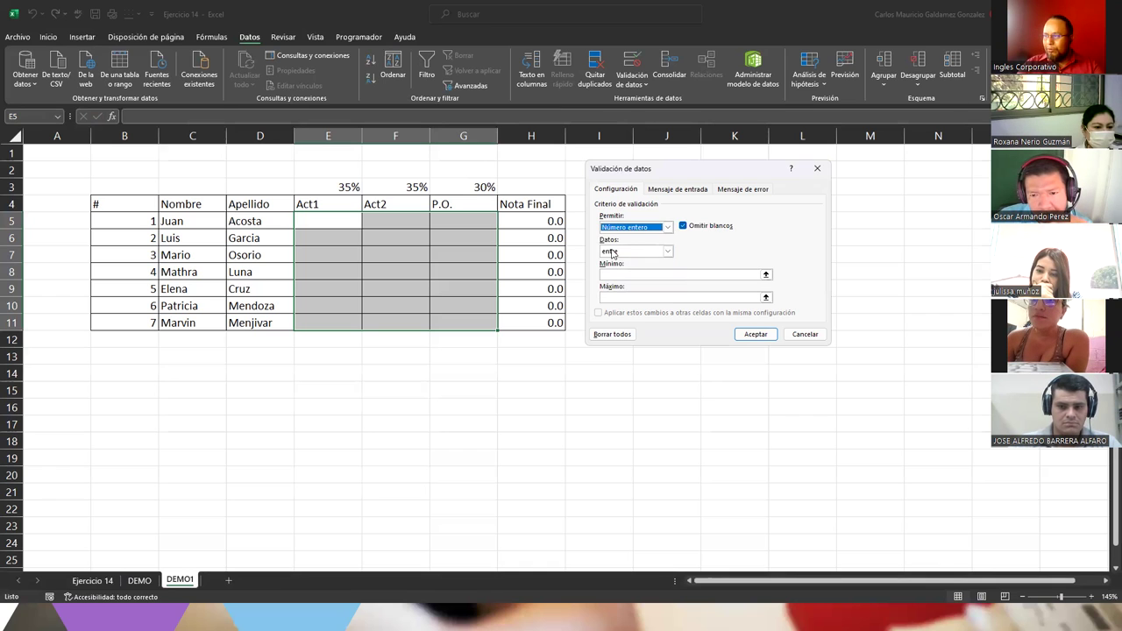
pyautogui.click(649, 255)
pyautogui.click(649, 255)
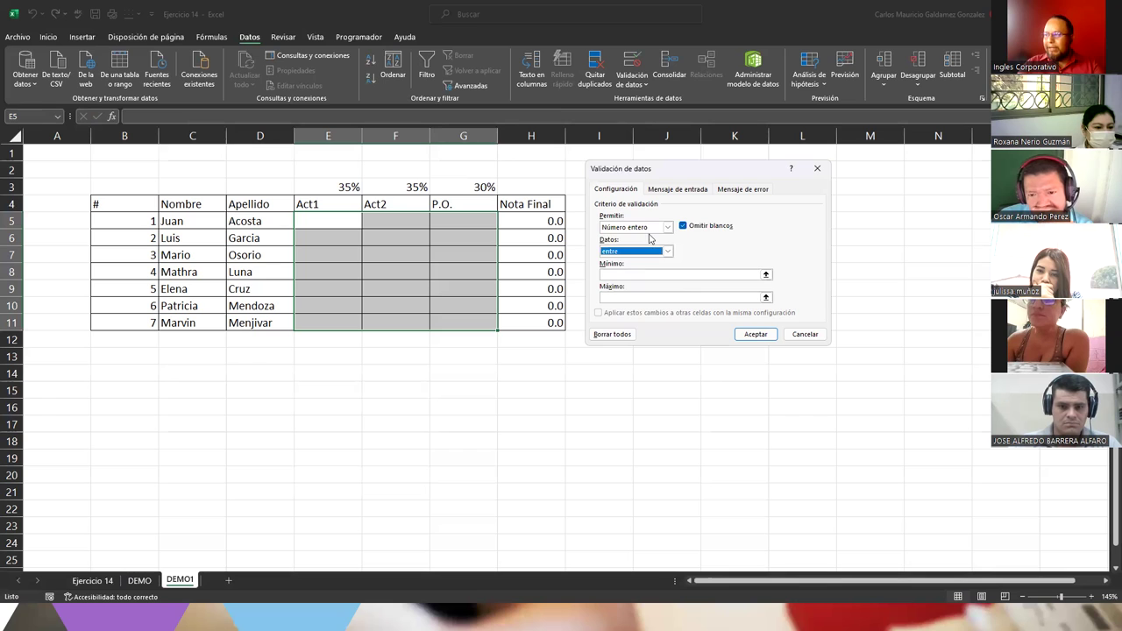
# Step: Preview the Decimal, Lista, Fecha, Hora, Longitud del texto and Personalizada allow types
pyautogui.click(649, 230)
pyautogui.click(645, 255)
pyautogui.click(666, 227)
pyautogui.click(646, 261)
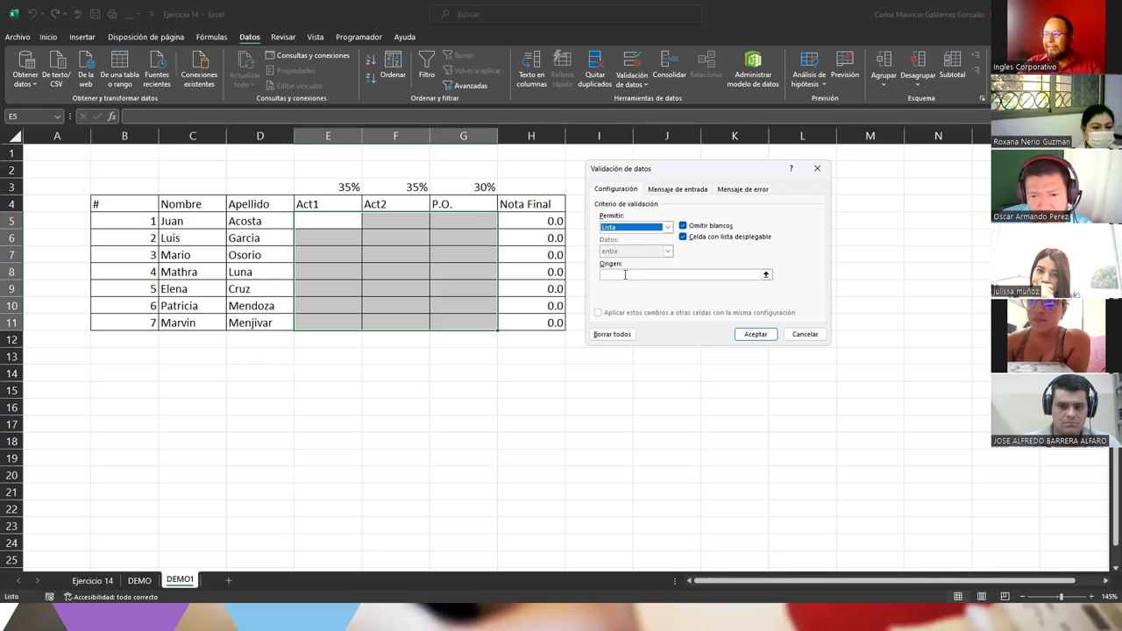
pyautogui.click(666, 227)
pyautogui.click(647, 268)
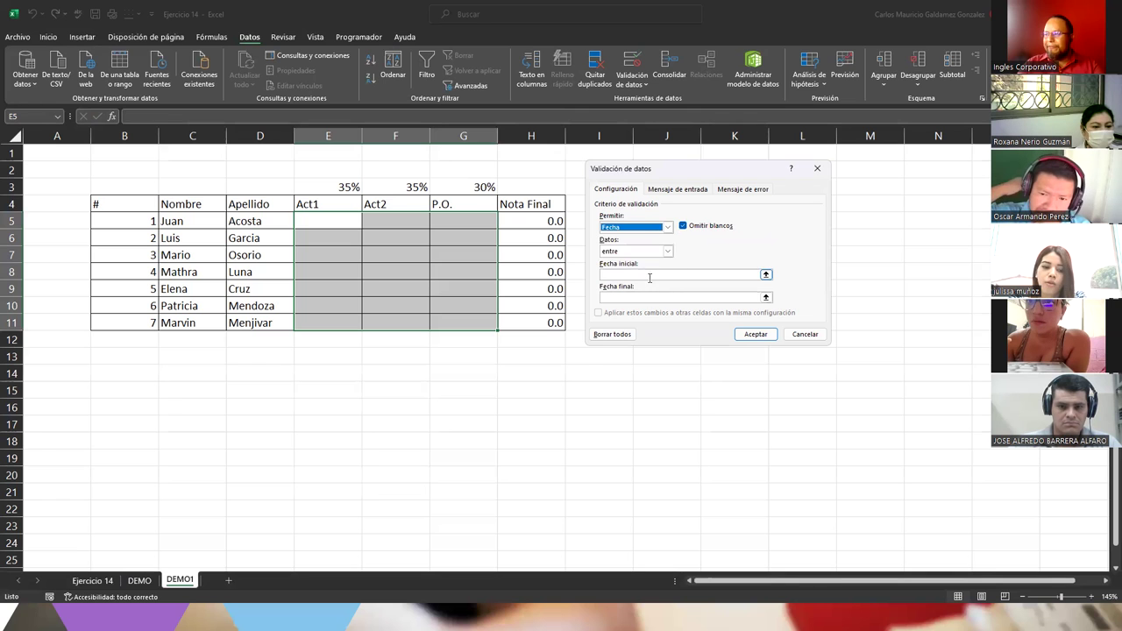
pyautogui.click(666, 227)
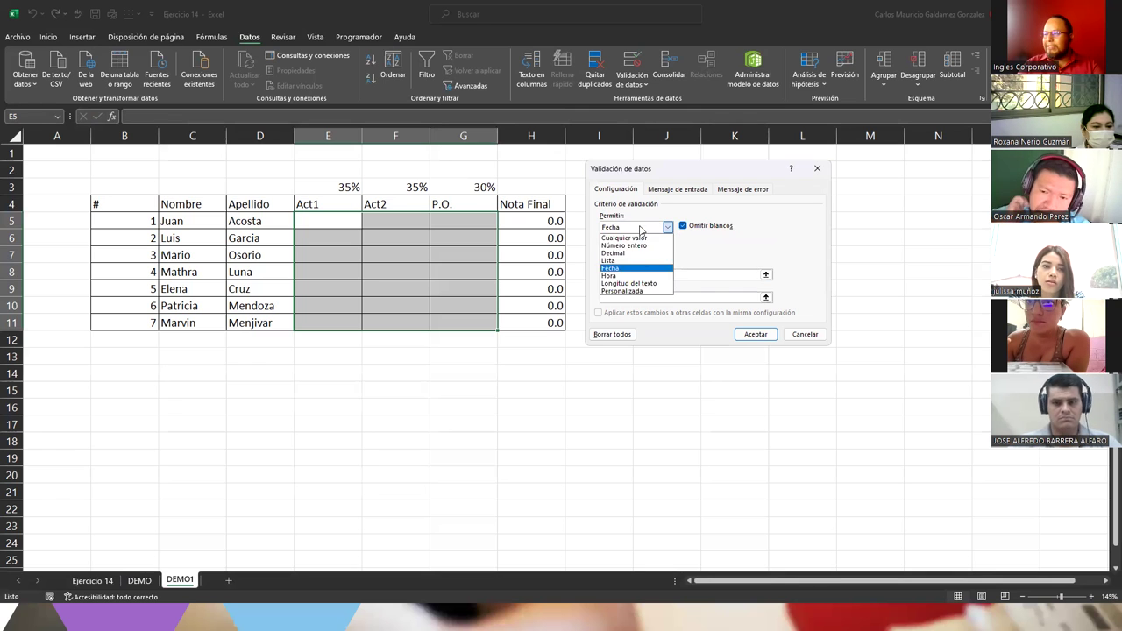
pyautogui.click(639, 275)
pyautogui.click(666, 227)
pyautogui.click(639, 284)
pyautogui.click(666, 227)
pyautogui.click(655, 292)
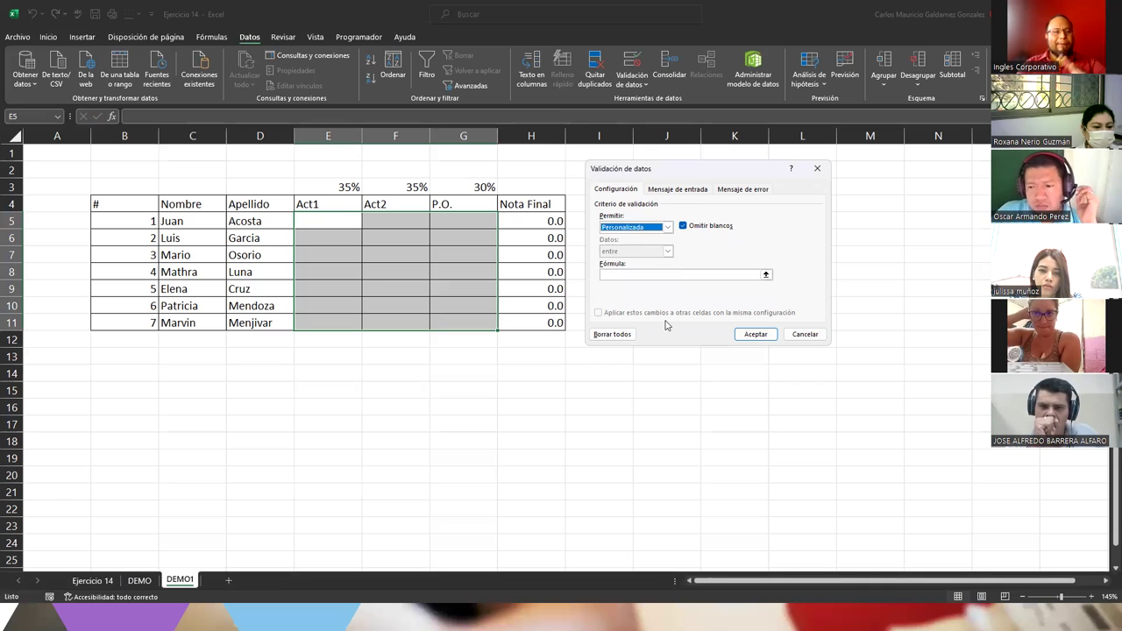
# Step: Set the allowed type back to Decimal with the between condition
pyautogui.click(651, 228)
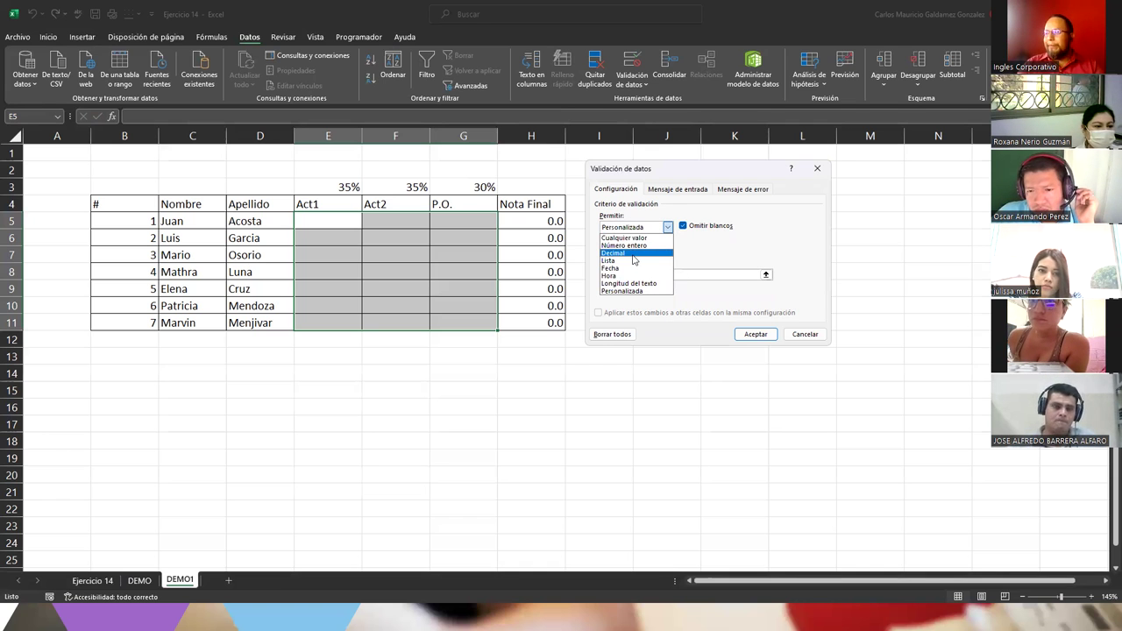
pyautogui.click(631, 253)
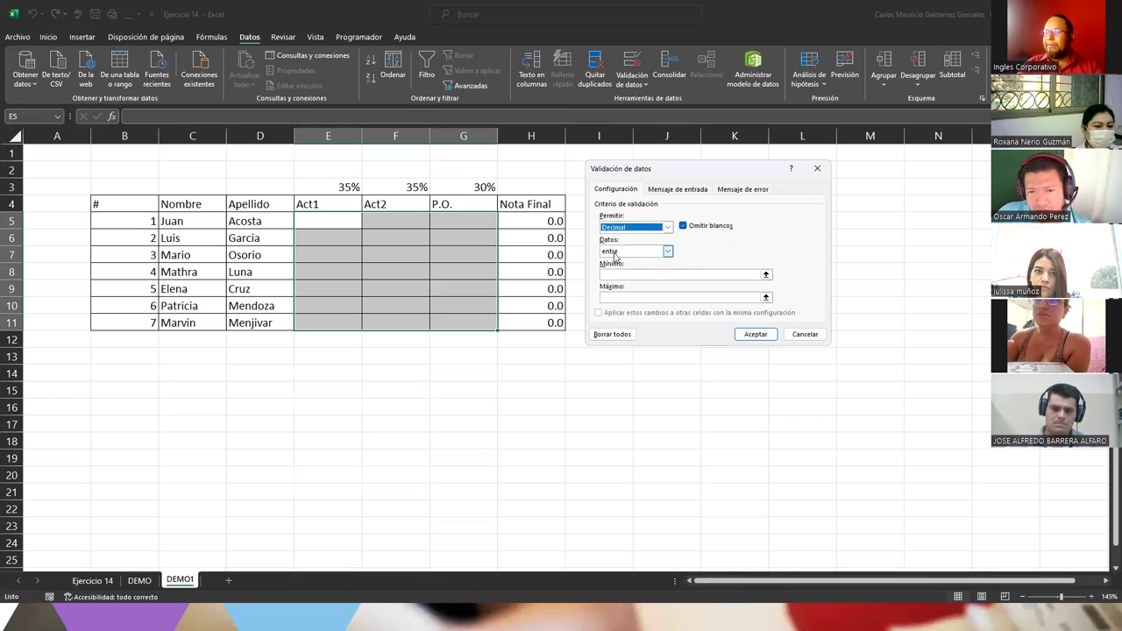
pyautogui.click(622, 254)
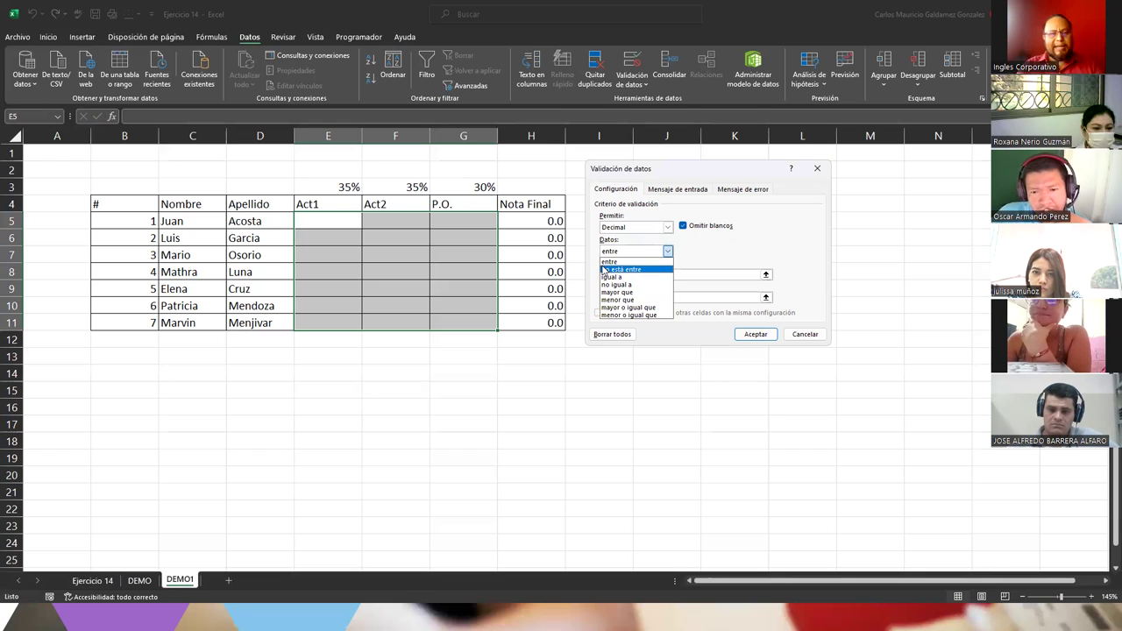
# Step: Set the Decimal rule's minimum to 0.0 and maximum to 10.0, and confirm
pyautogui.click(617, 261)
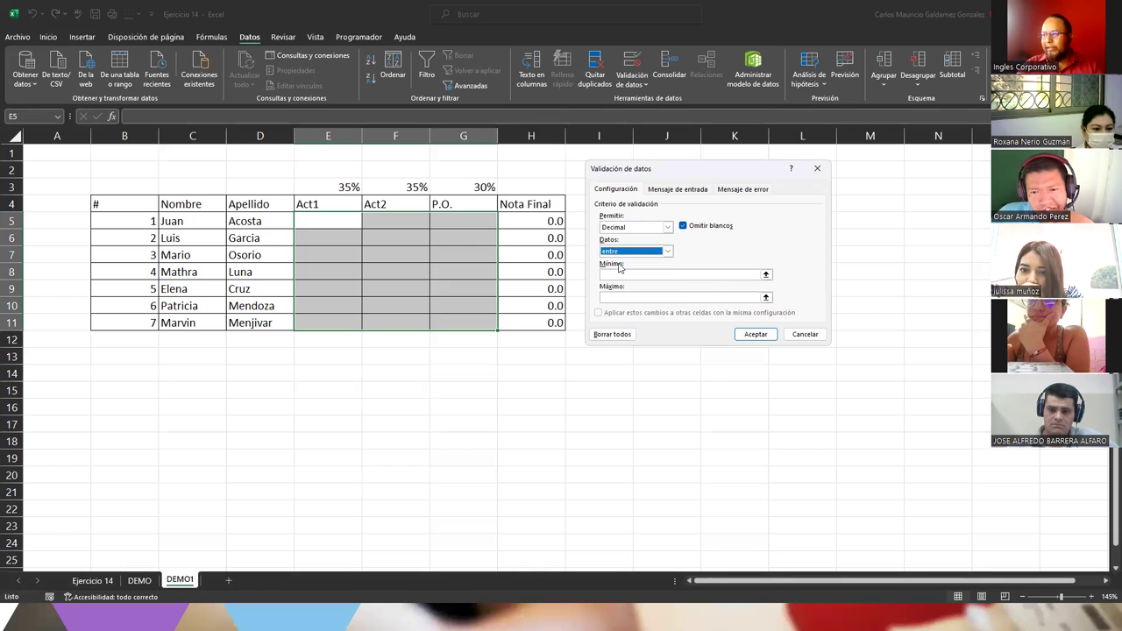
pyautogui.click(624, 275)
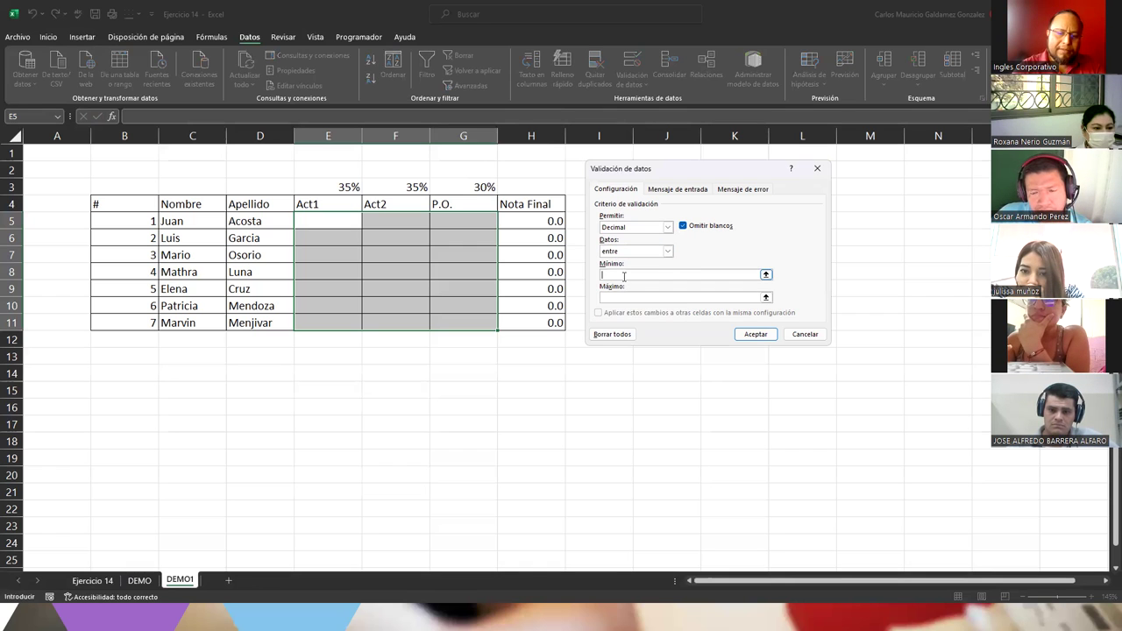
pyautogui.write('0.0')
pyautogui.press('Tab')
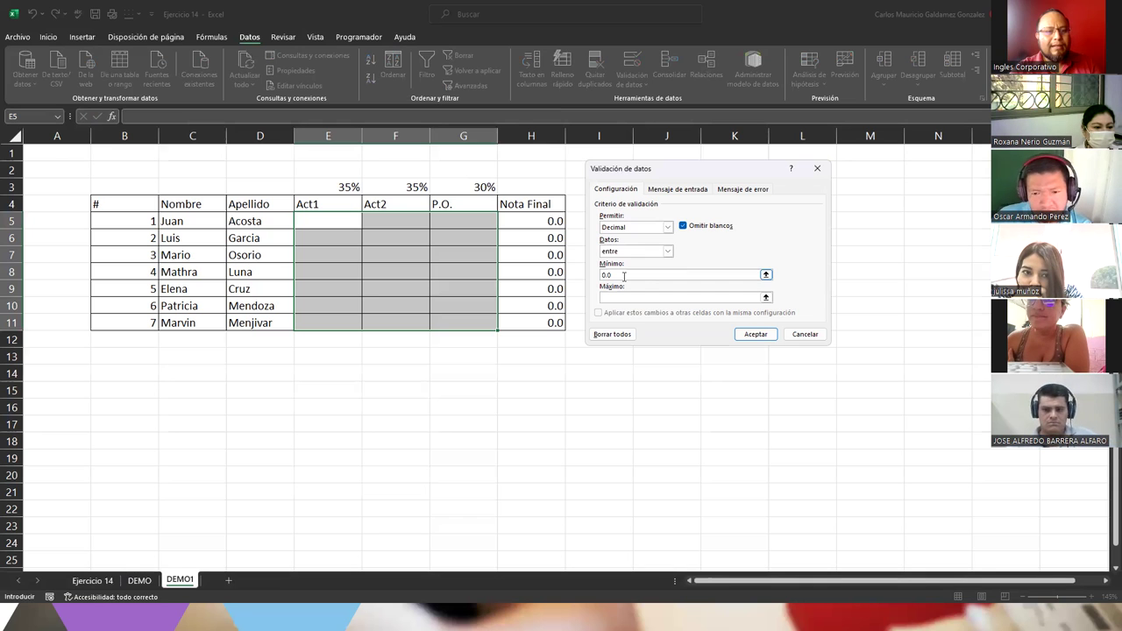
pyautogui.write('10.0')
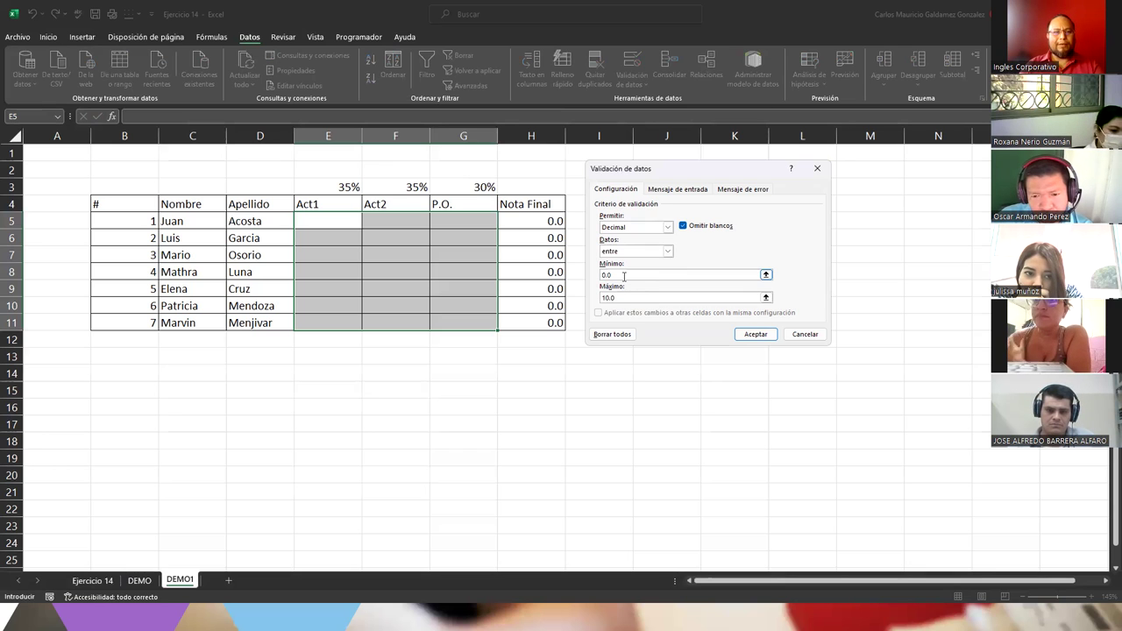
pyautogui.click(754, 336)
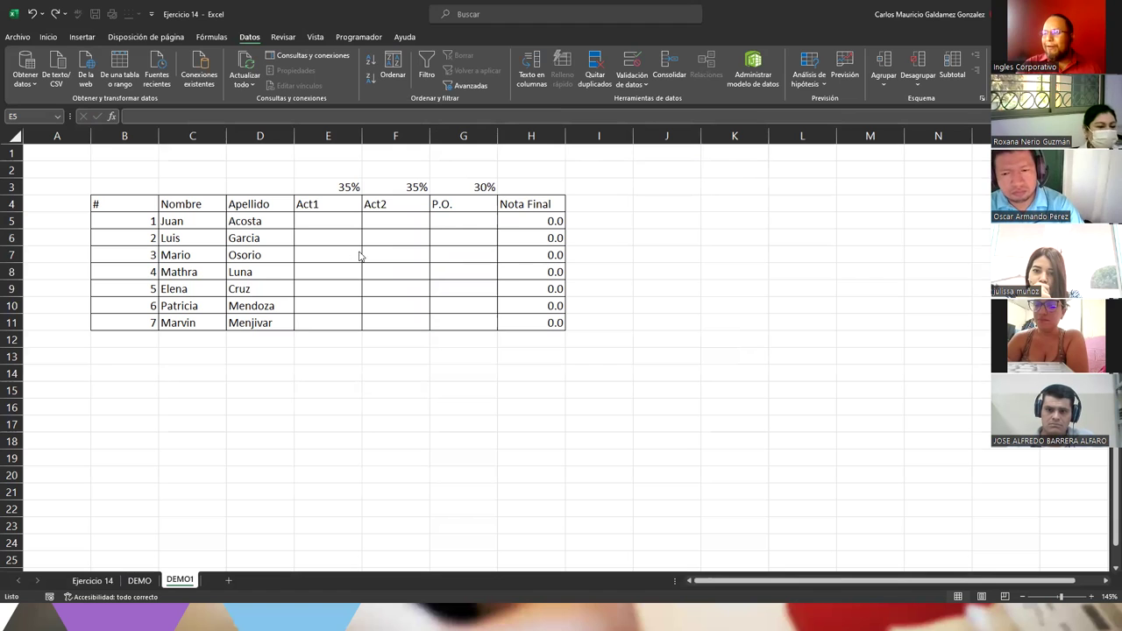
# Step: Enter a surname as text in E5 to see the validation reject it
pyautogui.hotkey('shift', 'Down')
pyautogui.hotkey('shift', 'Down')
pyautogui.hotkey('shift', 'Down')
pyautogui.hotkey('shift', 'Right')
pyautogui.hotkey('shift', 'Right')
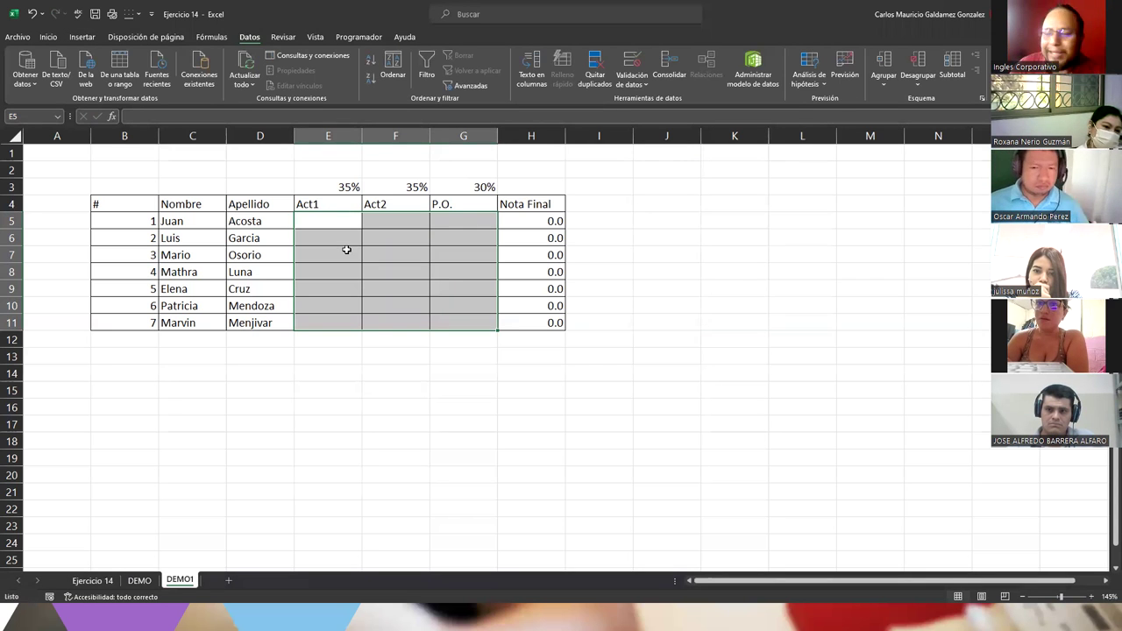
pyautogui.click(330, 234)
pyautogui.click(326, 221)
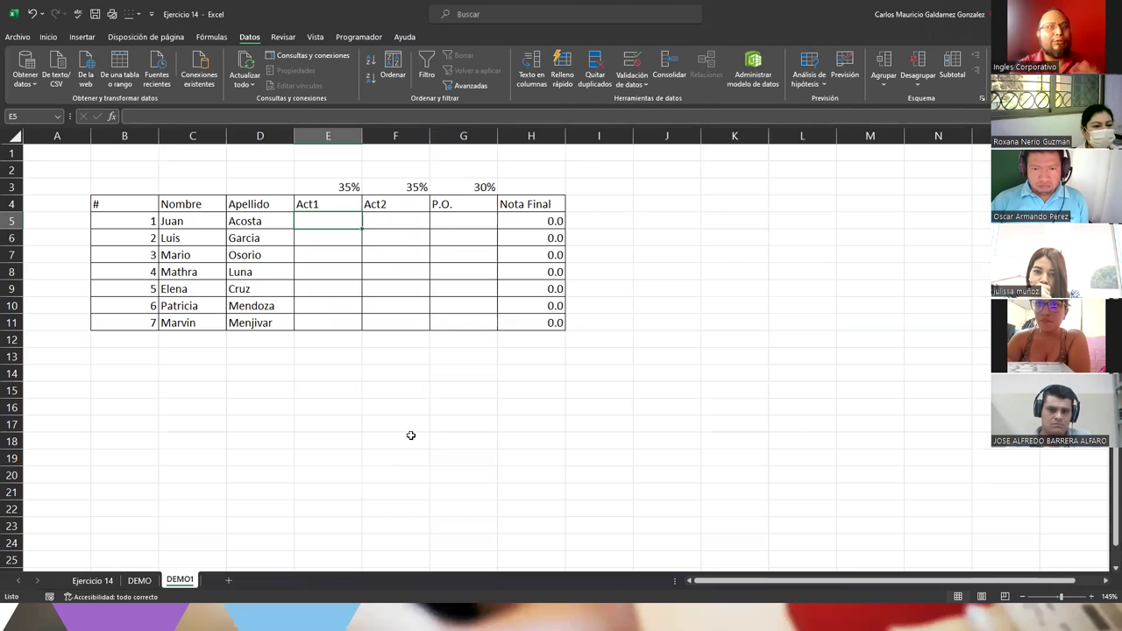
pyautogui.write('Matinezrtinez')
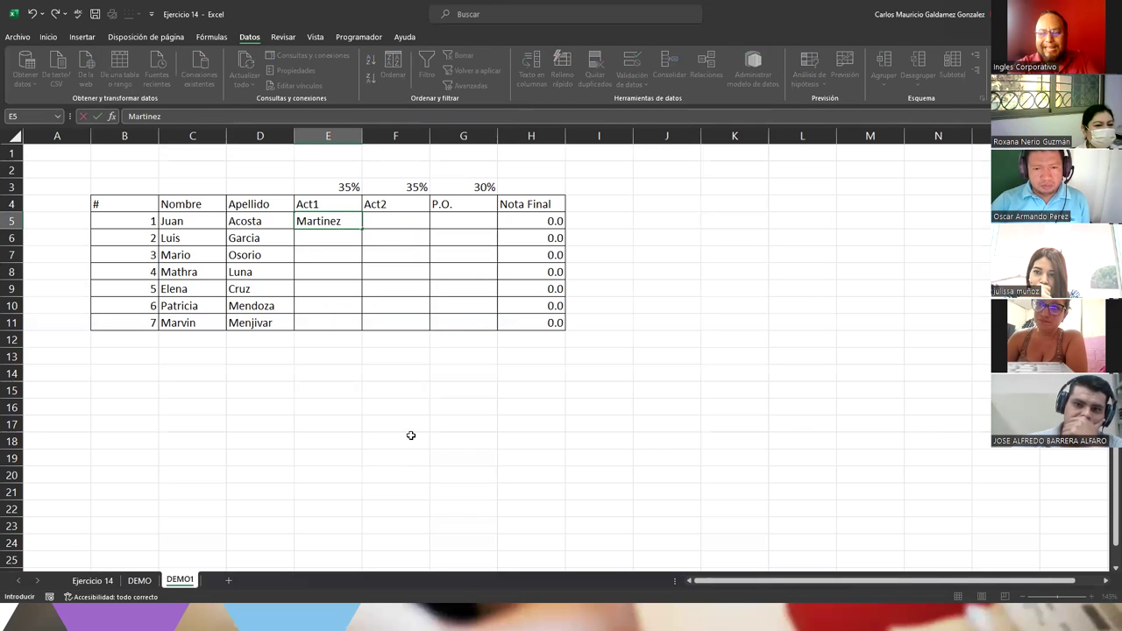
pyautogui.press('Return')
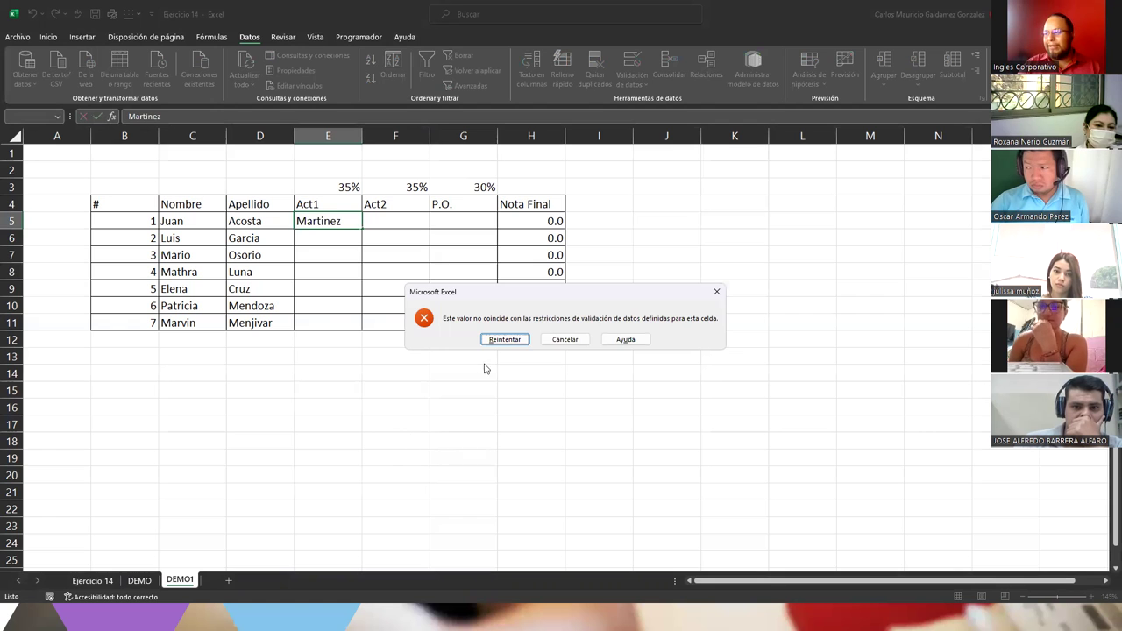
# Step: Retry E5 with 9.5, which is accepted and gives Nota Final 3.3
pyautogui.click(502, 341)
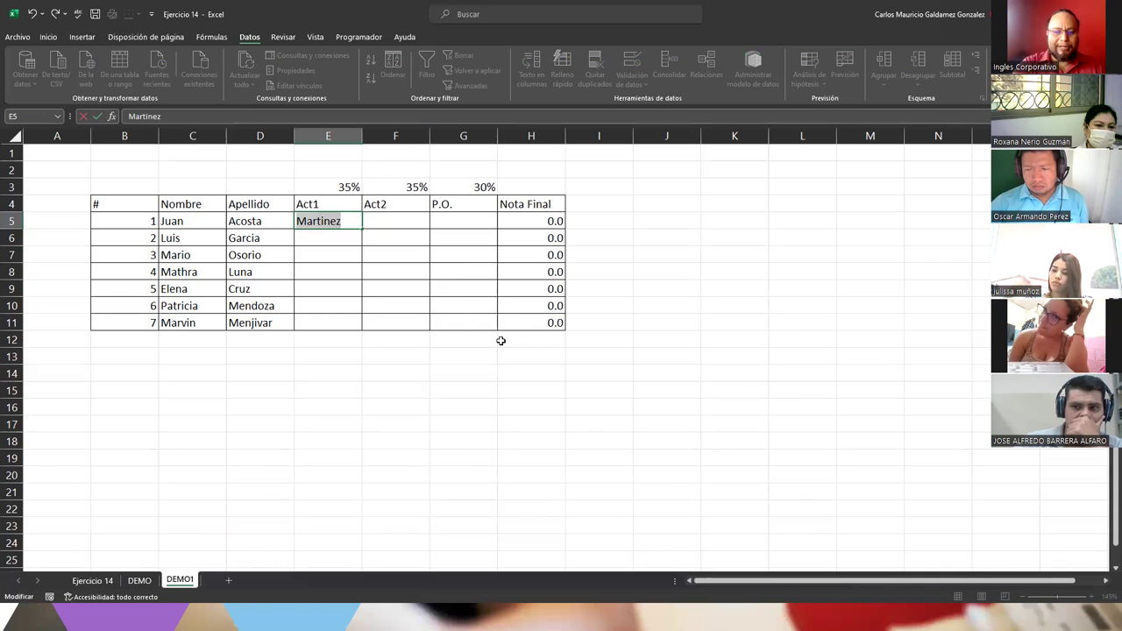
pyautogui.write('9.5')
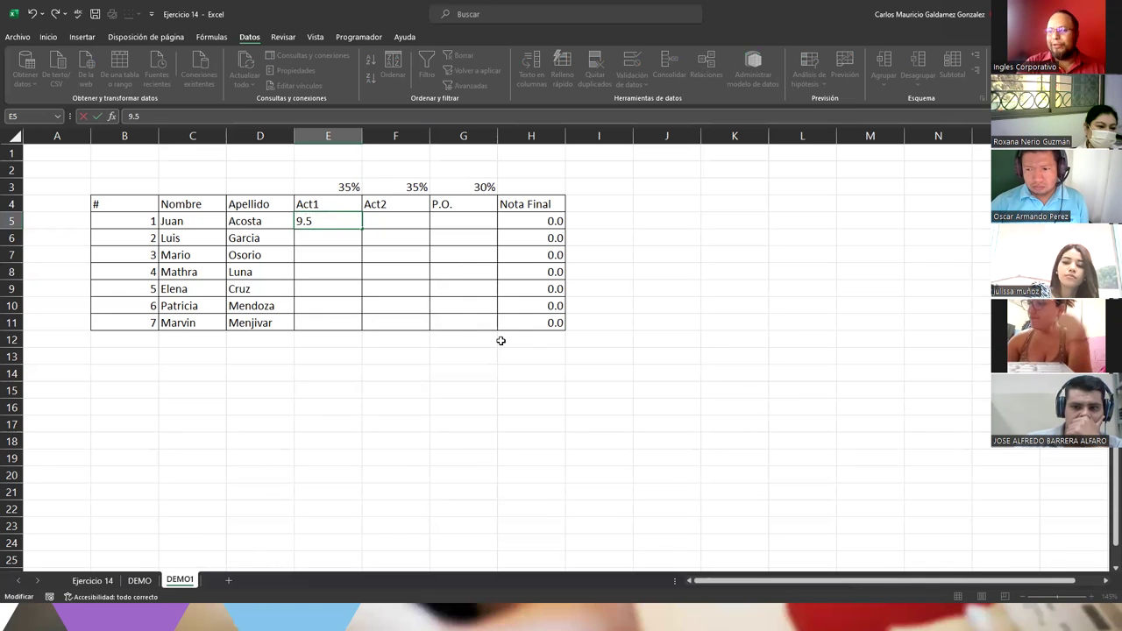
pyautogui.press('Return')
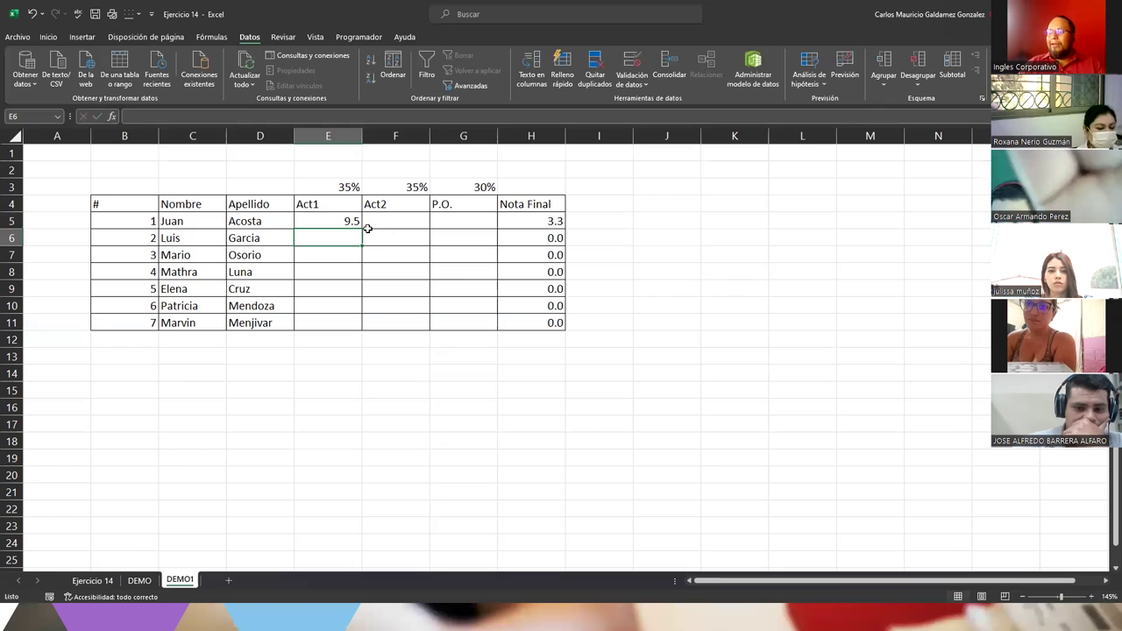
# Step: Enter 100 in F5, cancel the rejection, then record 10 so Nota Final becomes 6.8
pyautogui.click(395, 221)
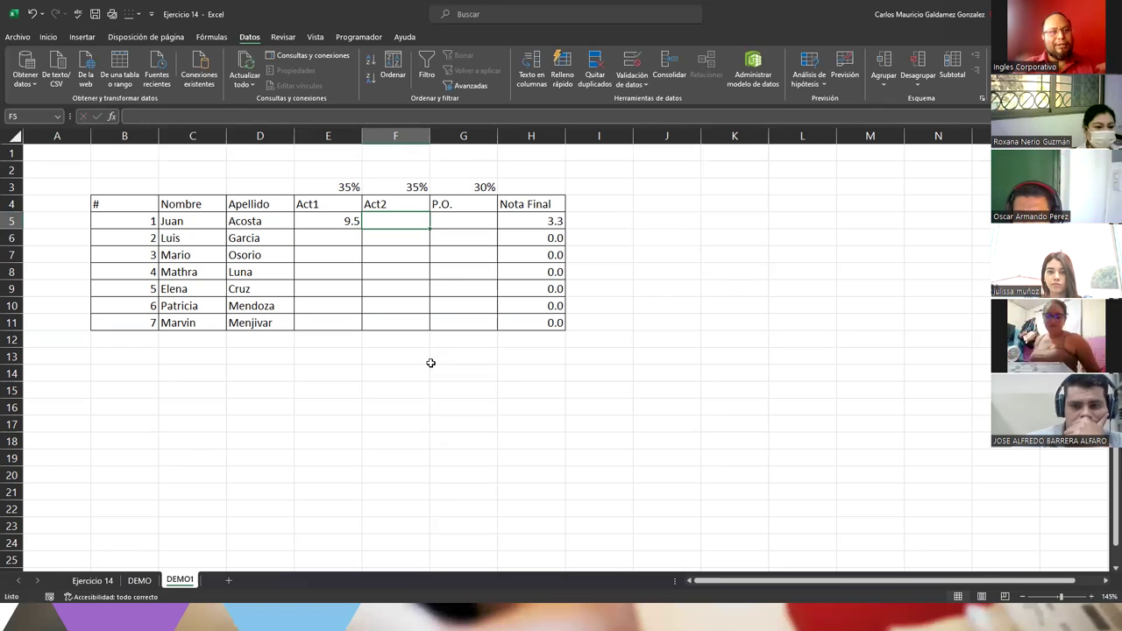
pyautogui.write('1')
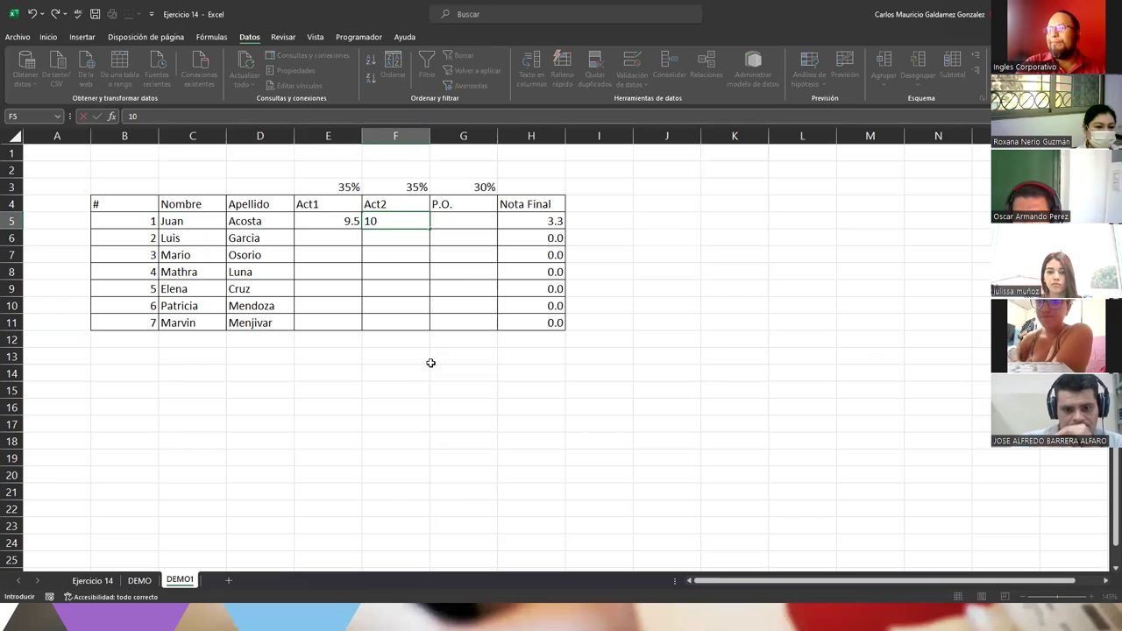
pyautogui.write('0')
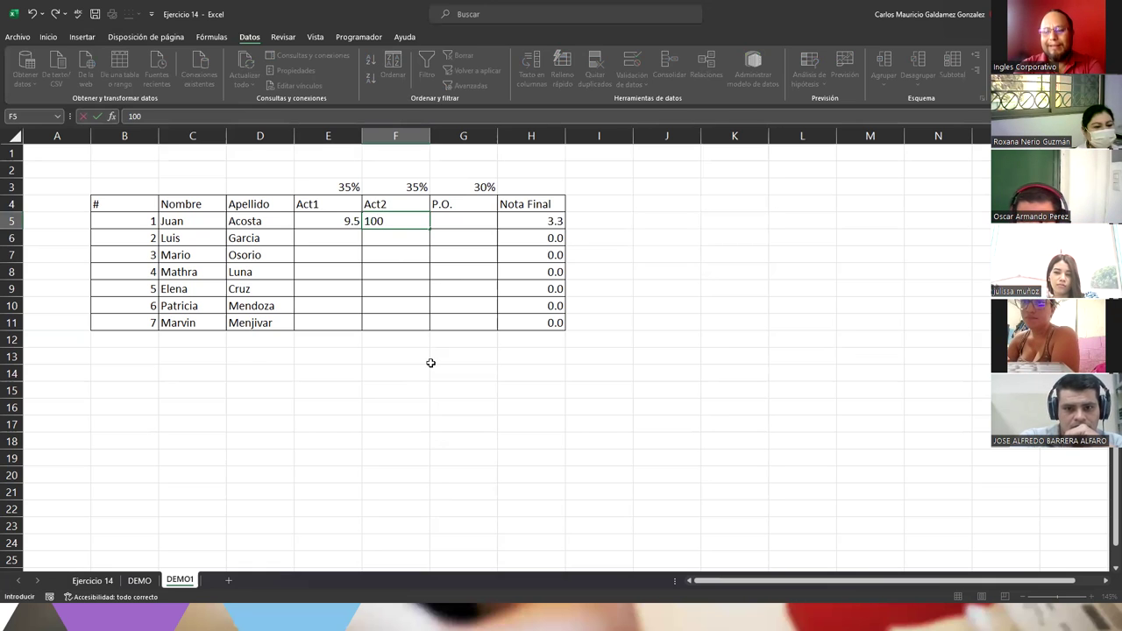
pyautogui.press('Return')
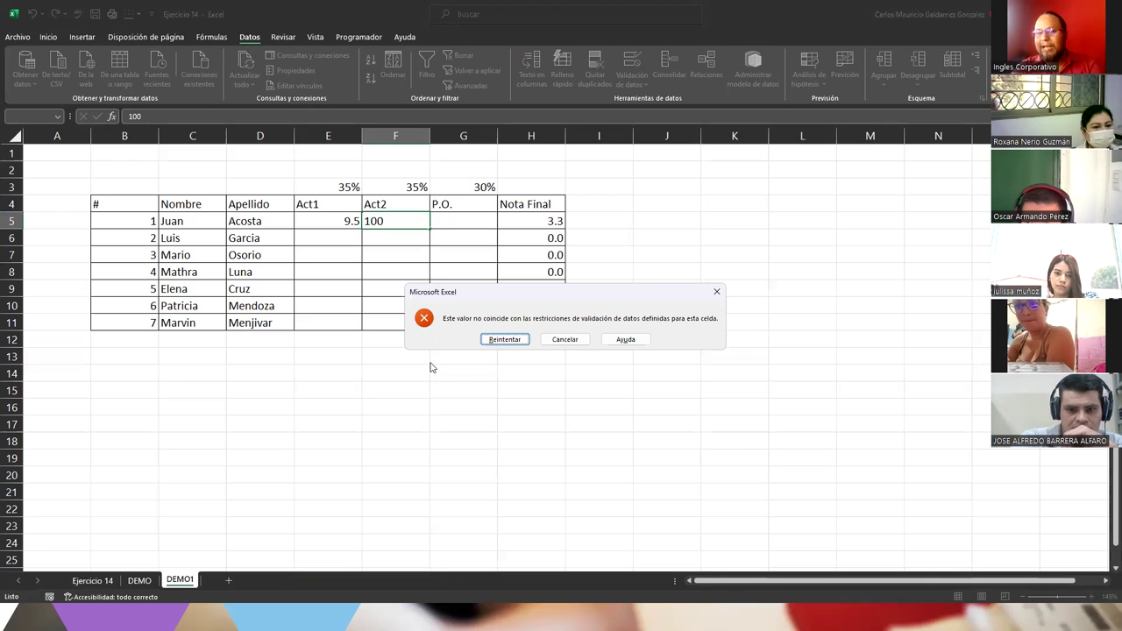
pyautogui.click(550, 340)
pyautogui.write('10')
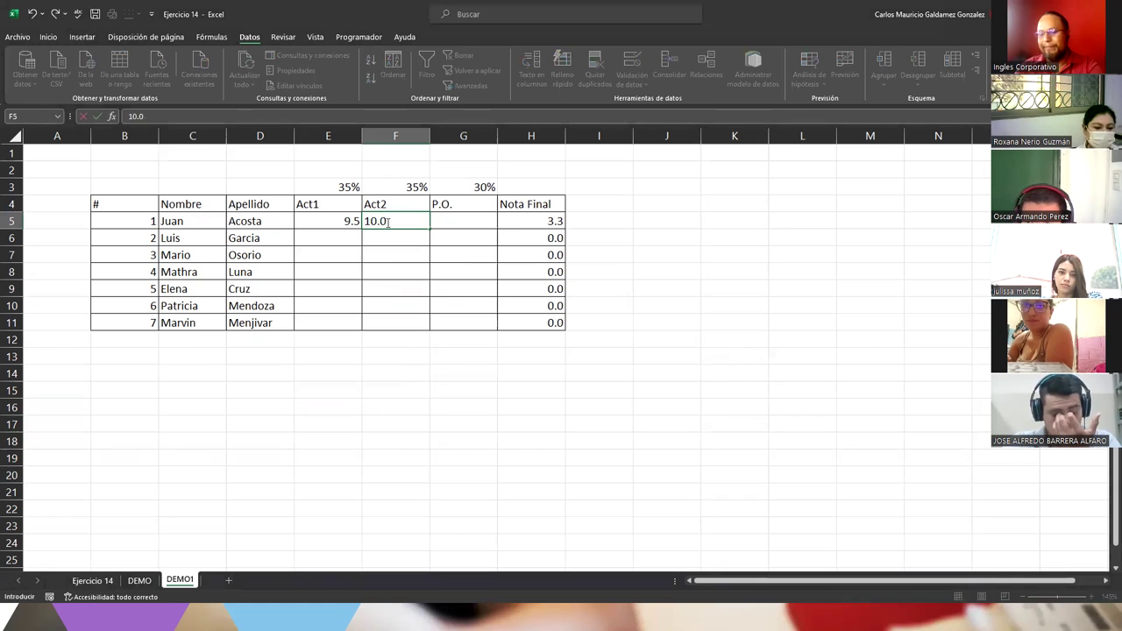
pyautogui.press('Return')
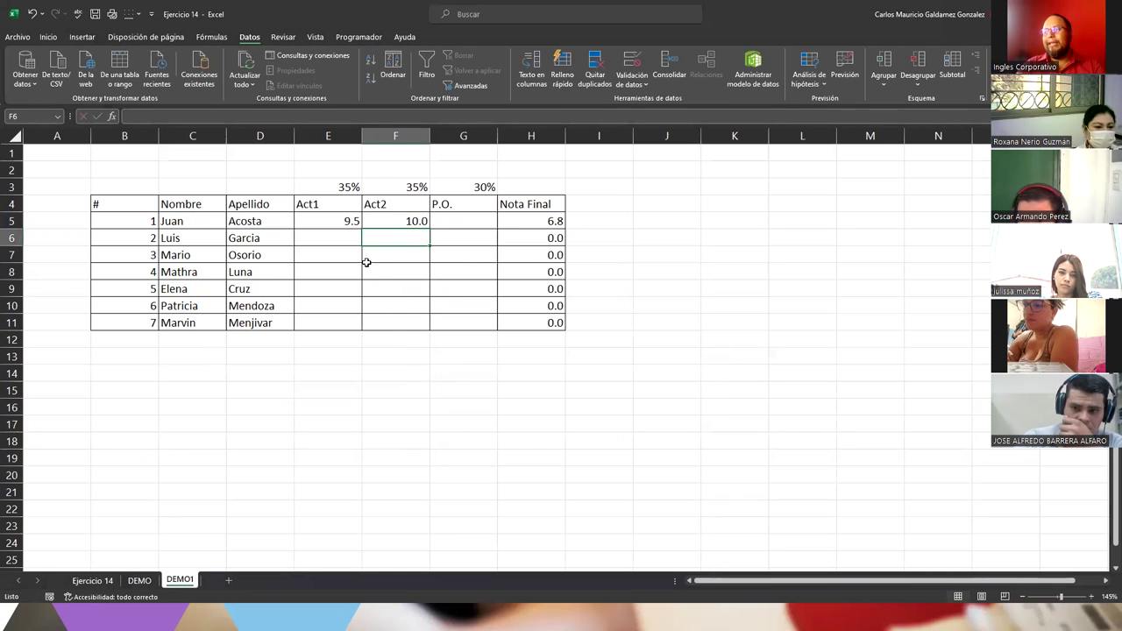
pyautogui.moveTo(333, 221); pyautogui.dragTo(437, 223)
pyautogui.click(530, 224)
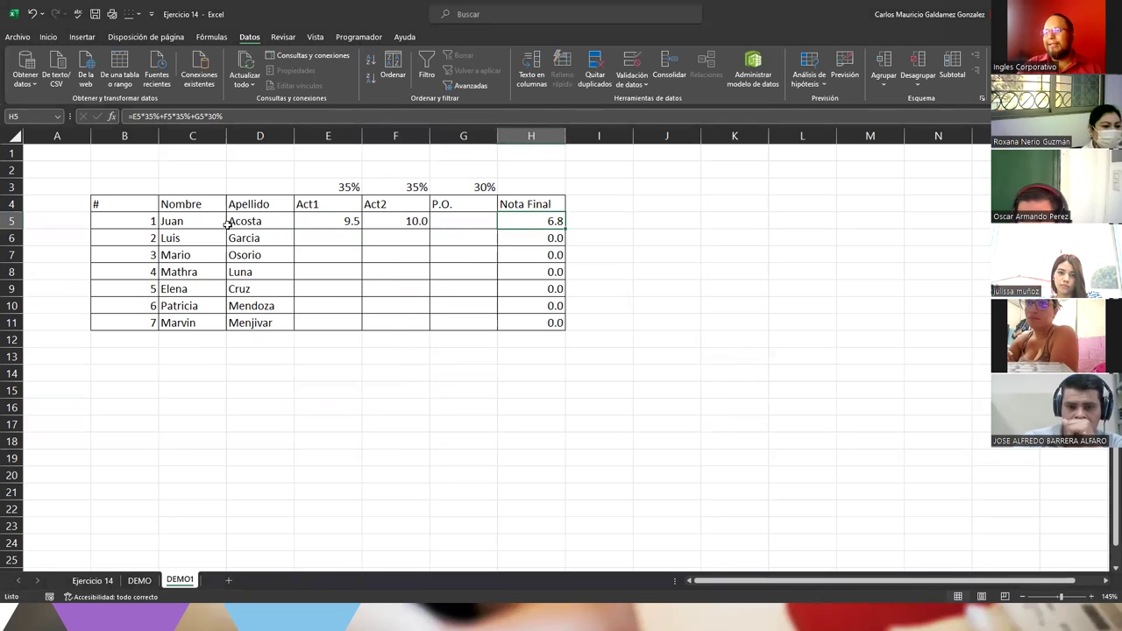
pyautogui.moveTo(193, 221); pyautogui.dragTo(517, 221)
pyautogui.click(511, 224)
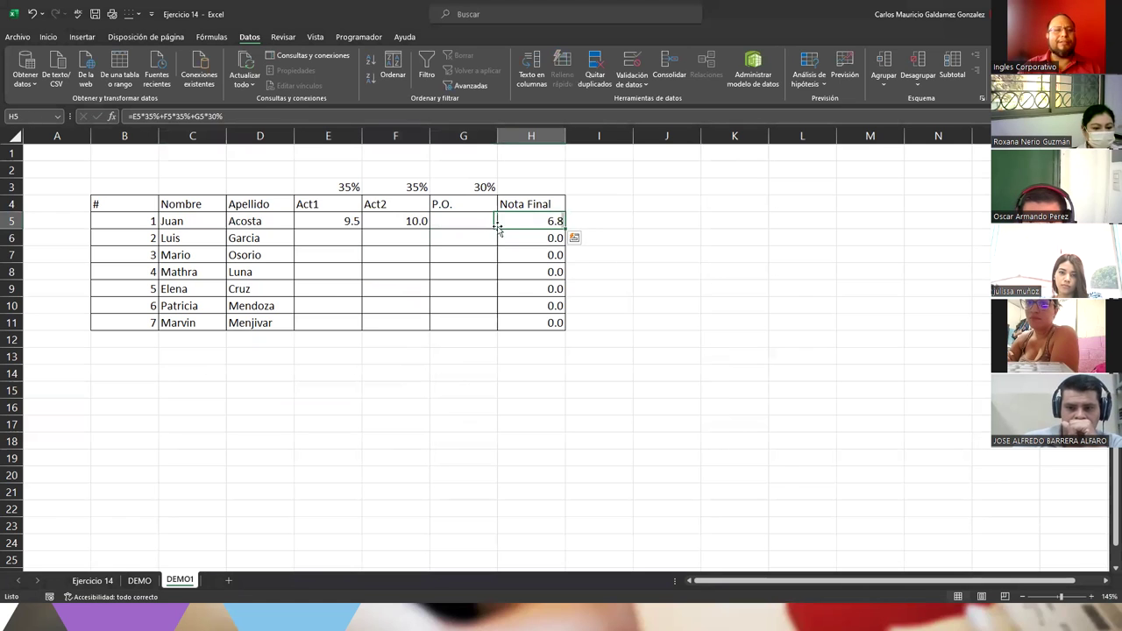
pyautogui.click(473, 224)
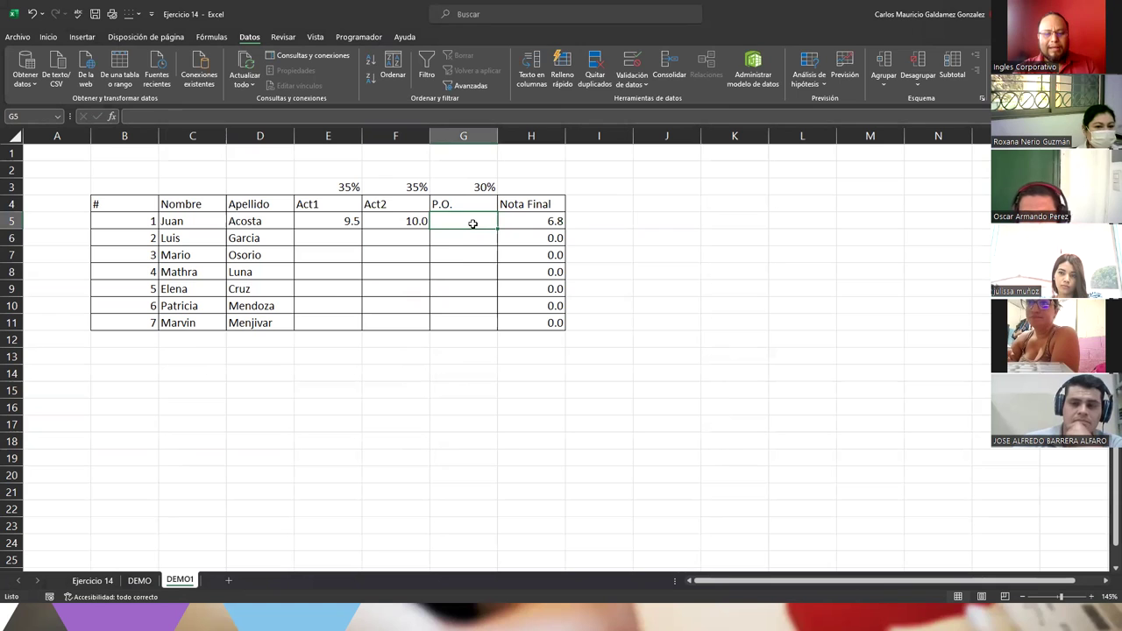
pyautogui.write('9%')
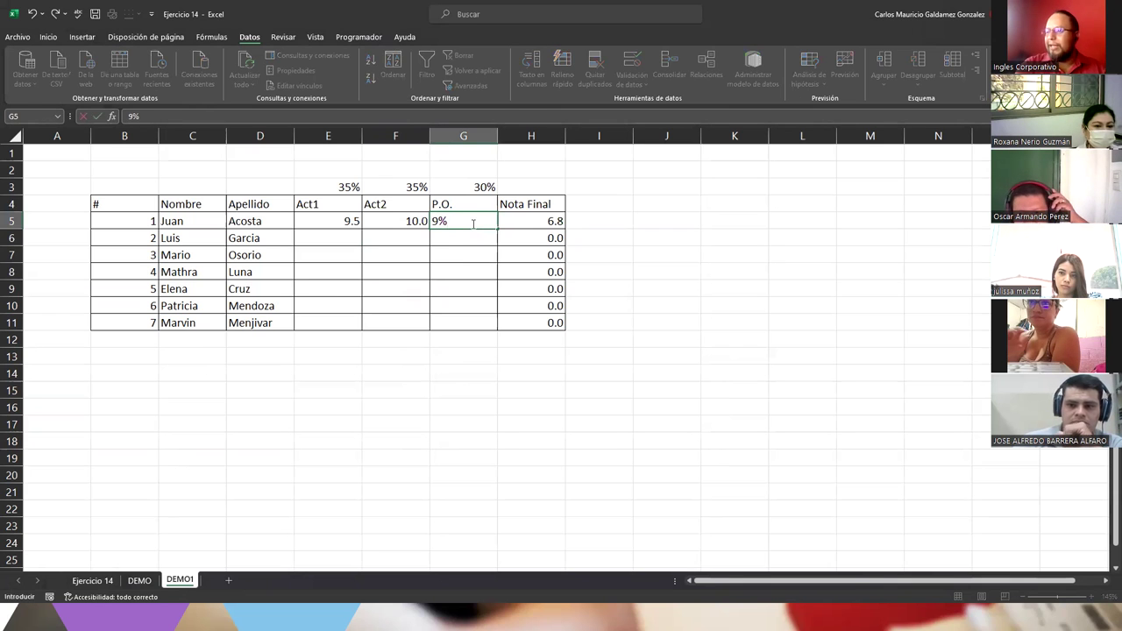
pyautogui.press('Return')
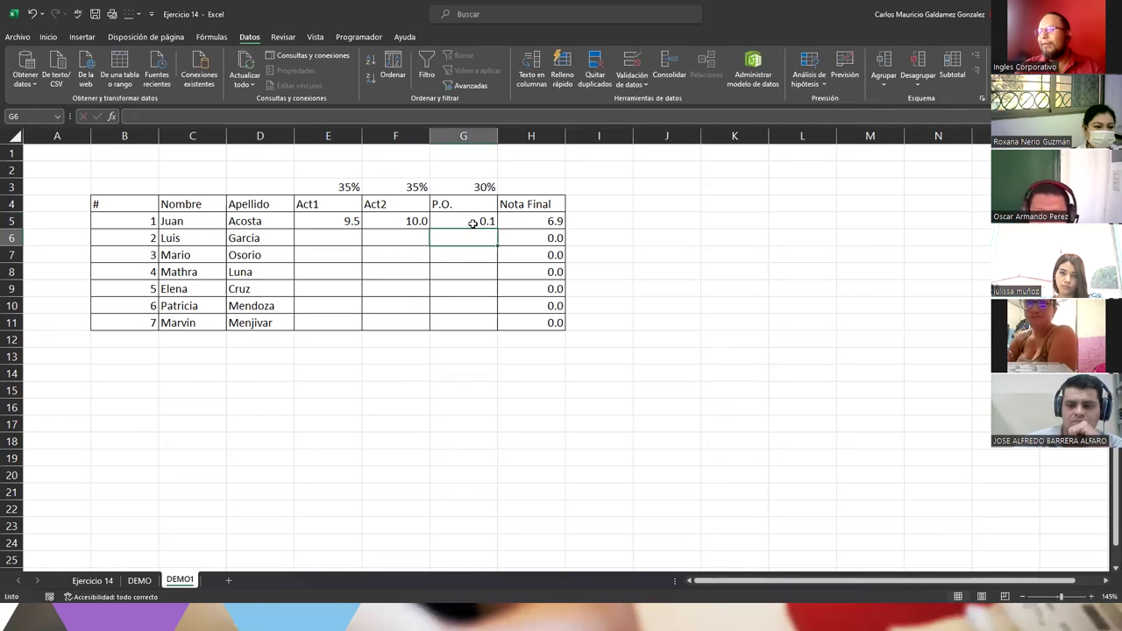
pyautogui.click(472, 223)
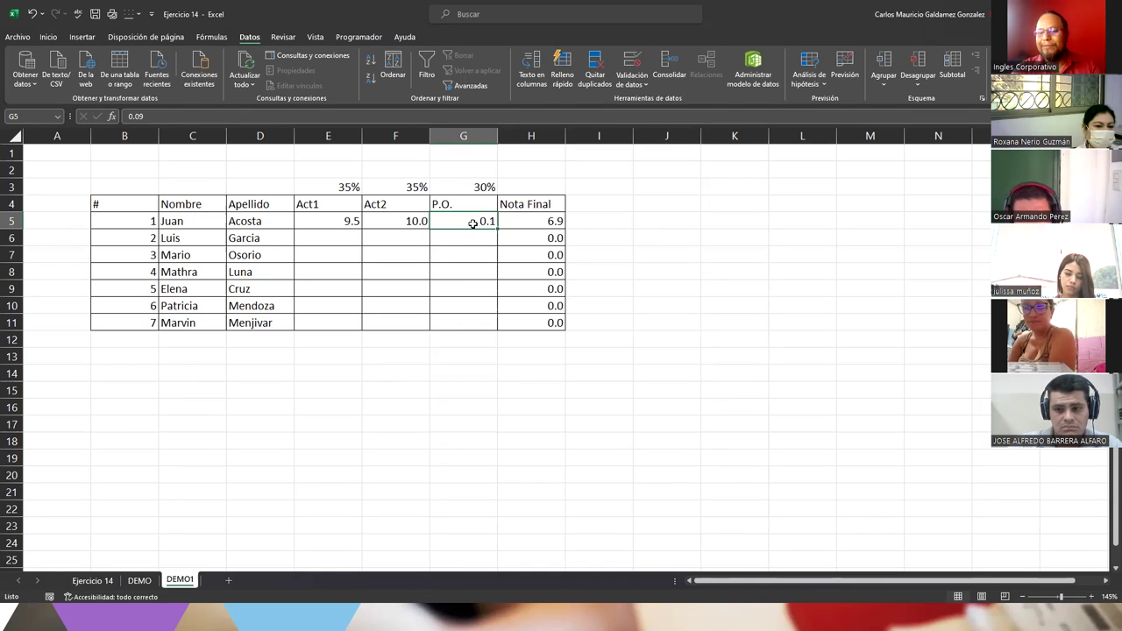
pyautogui.press('Delete')
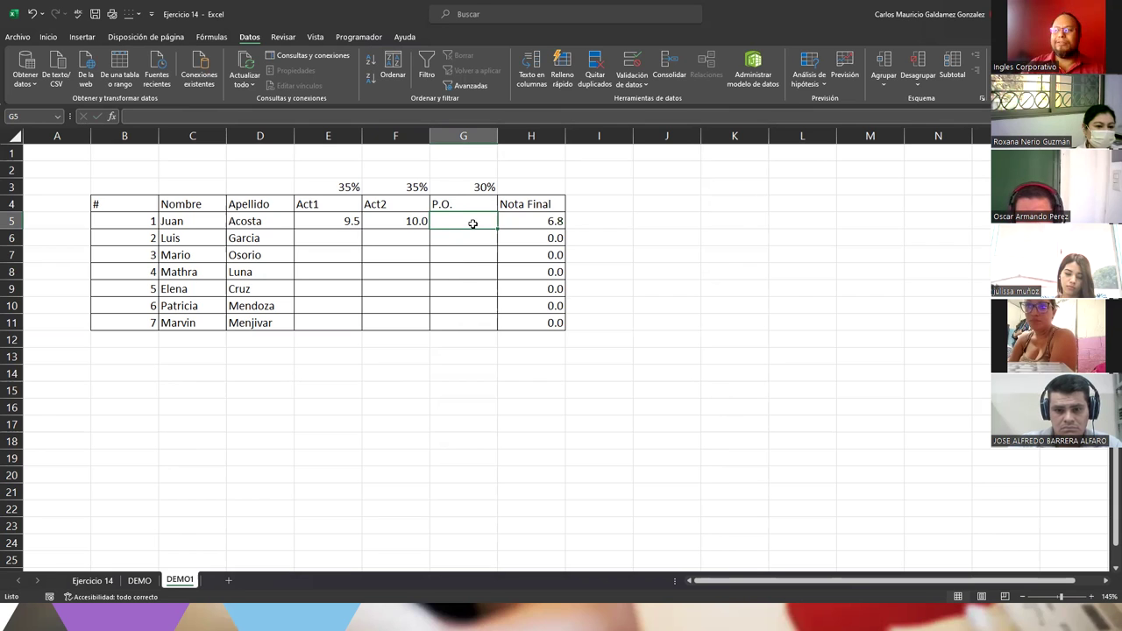
pyautogui.moveTo(332, 220); pyautogui.dragTo(455, 322)
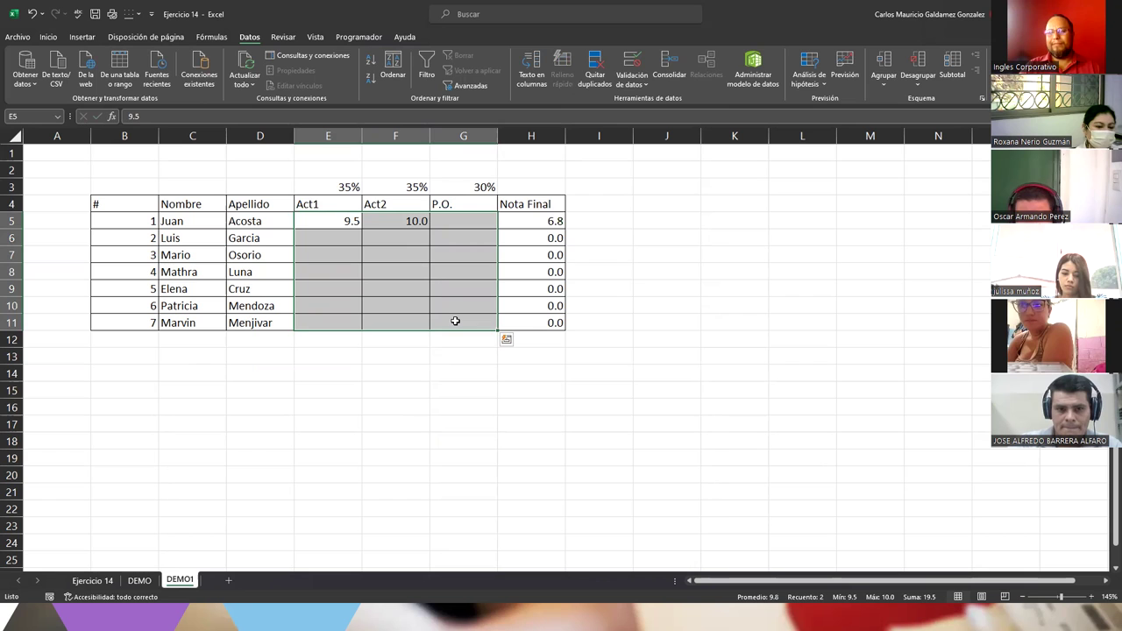
# Step: Enter the random-score formula =ALEATORIO.ENTRE(0;10) in E5
pyautogui.click(397, 273)
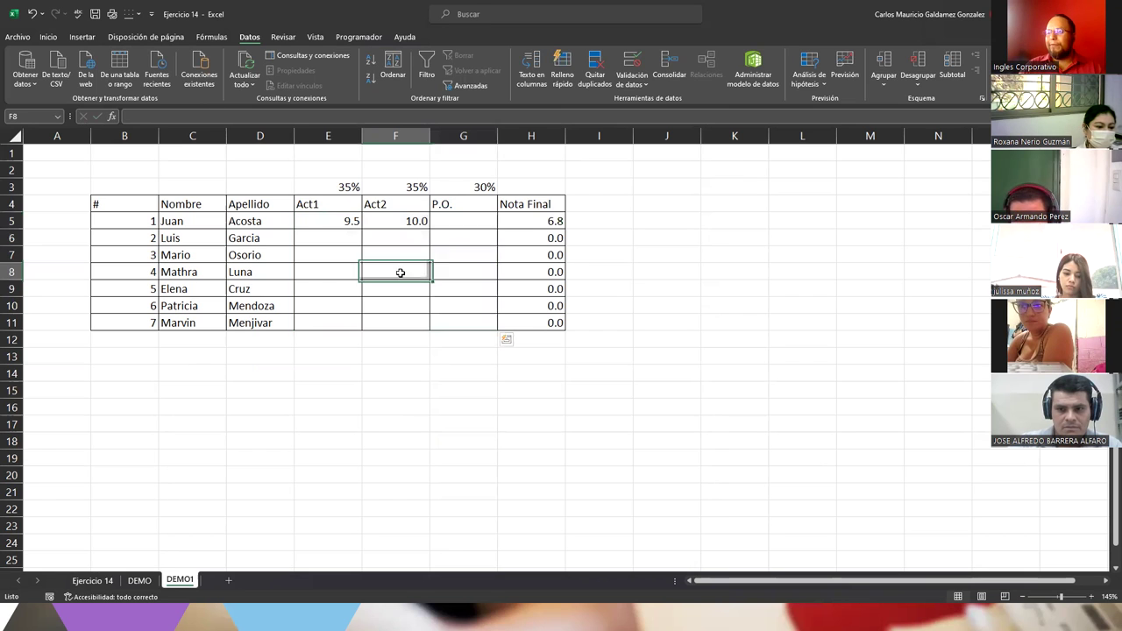
pyautogui.click(451, 223)
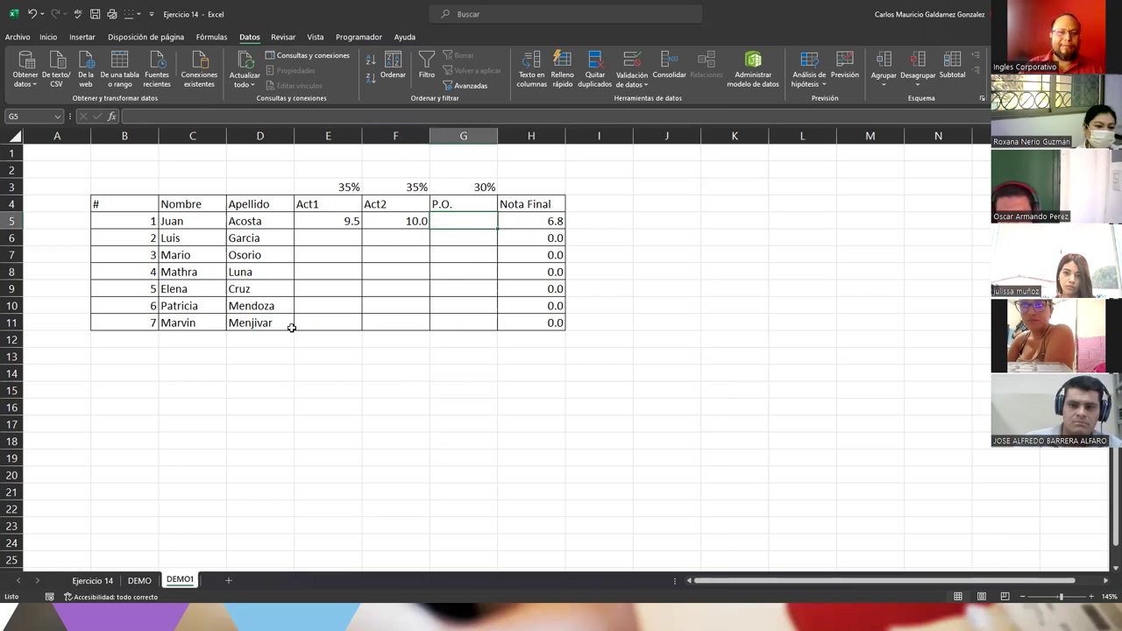
pyautogui.click(318, 220)
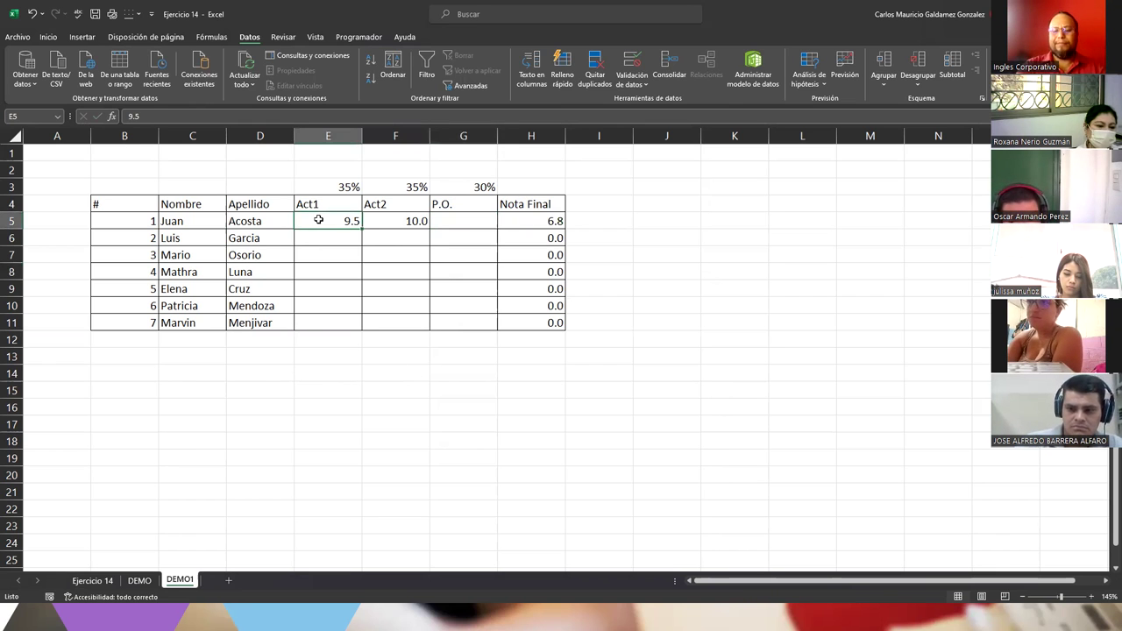
pyautogui.write('=alea')
pyautogui.press('Down')
pyautogui.press('Tab')
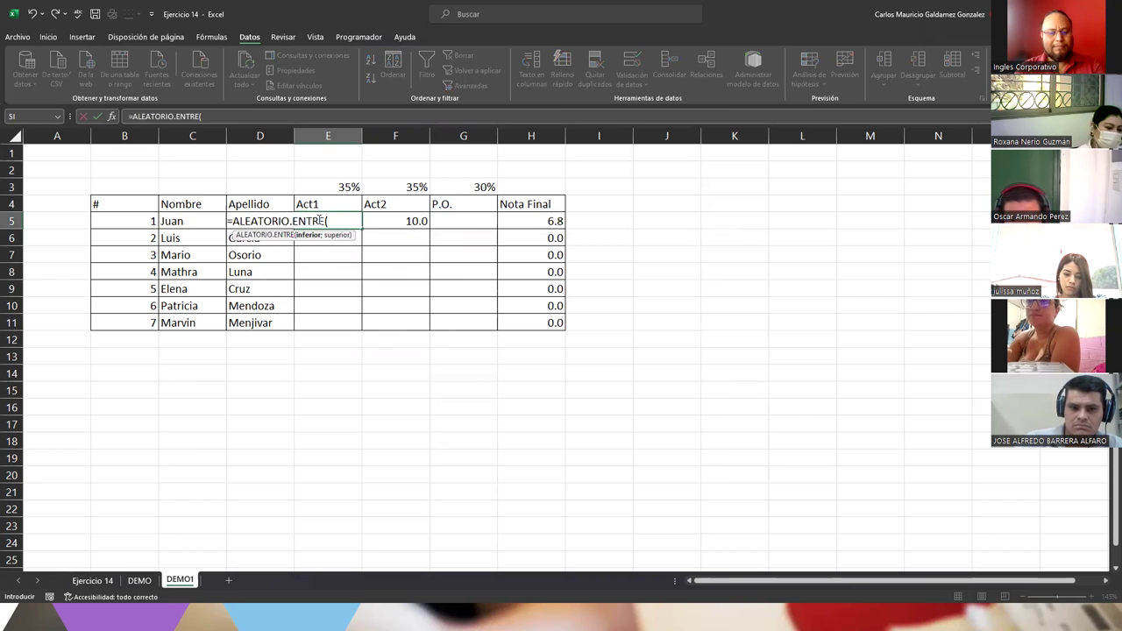
pyautogui.write('0.0;')
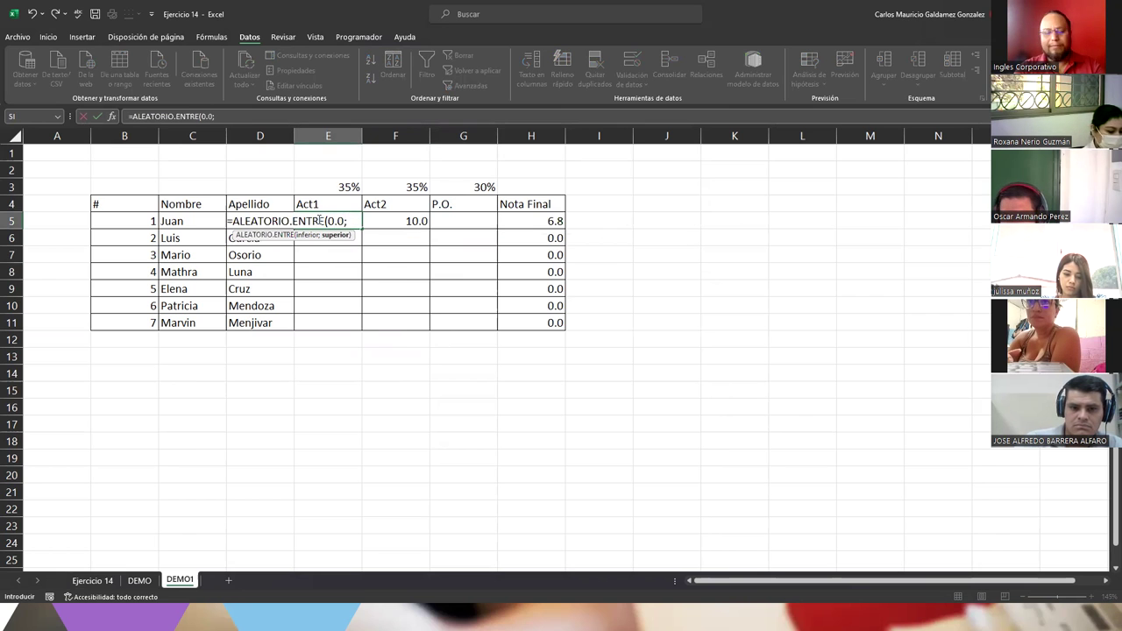
pyautogui.write('10.')
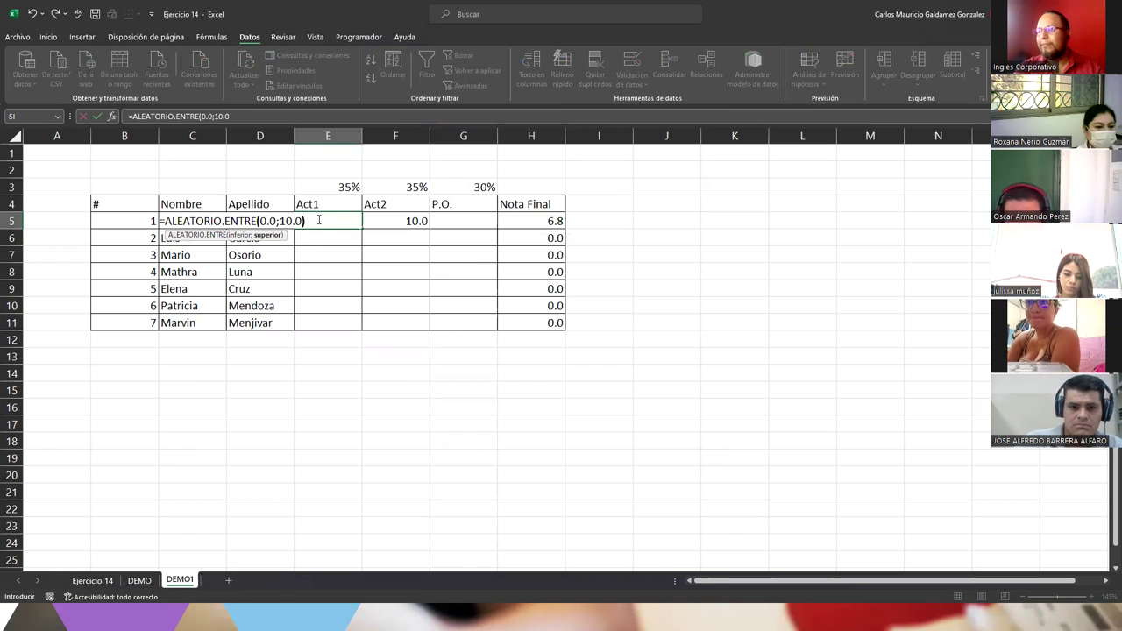
pyautogui.press('Return')
# Step: Fill the random formula through E5:G11 and recalculate the scores
pyautogui.click(319, 219)
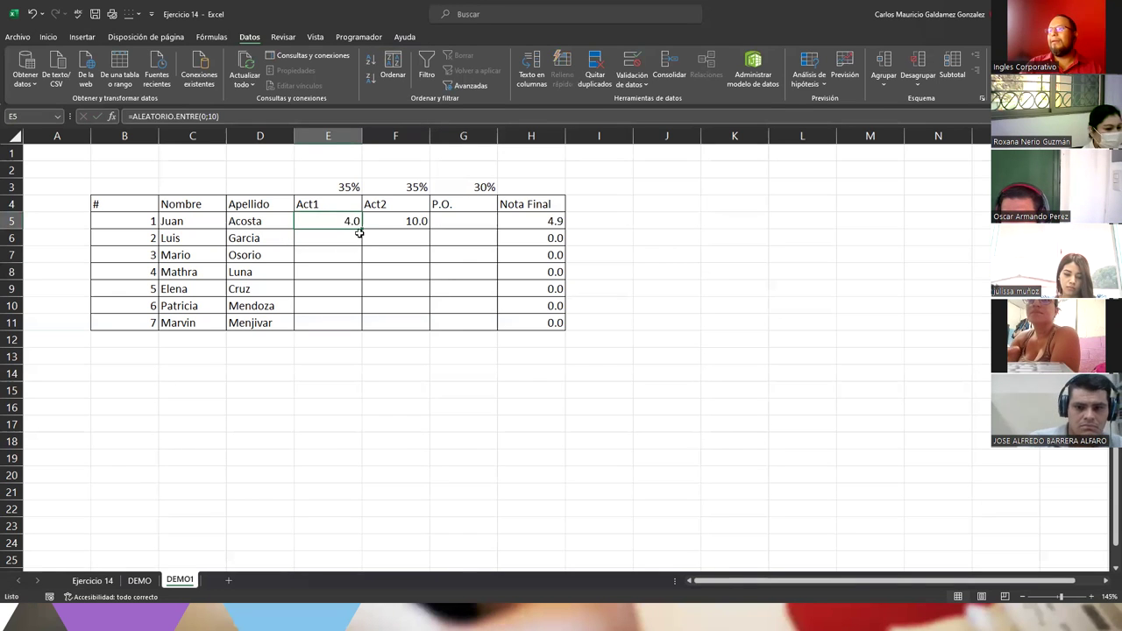
pyautogui.moveTo(362, 237)
pyautogui.mouseDown()
pyautogui.moveTo(364, 329)
pyautogui.moveTo(465, 323)
pyautogui.mouseUp()
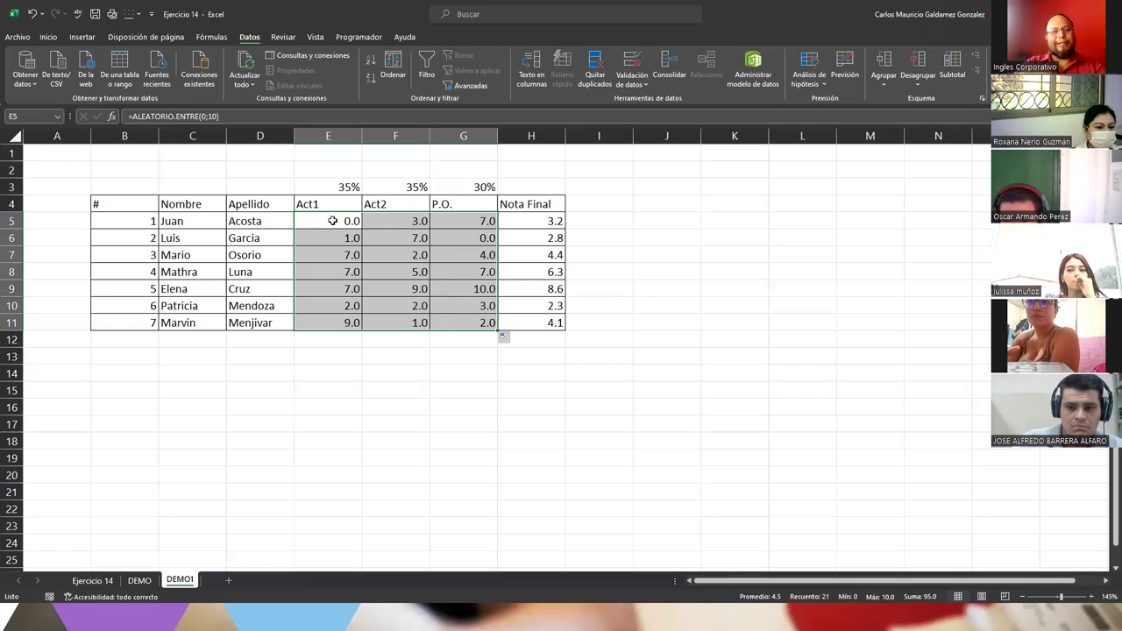
pyautogui.click(333, 221)
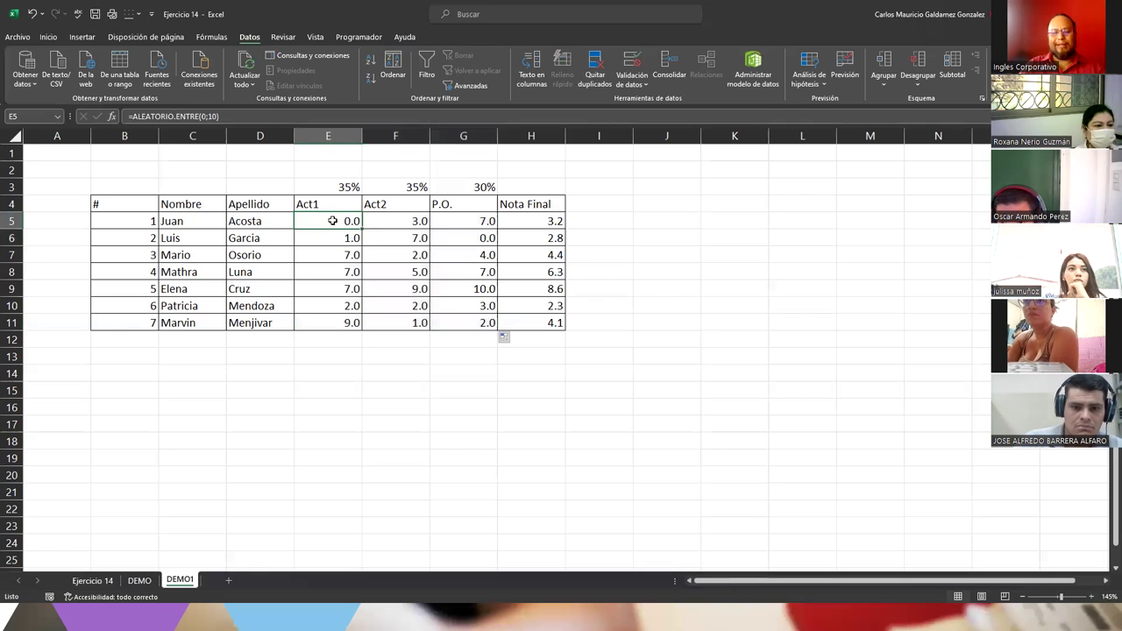
pyautogui.press('Down')
pyautogui.press('F2')
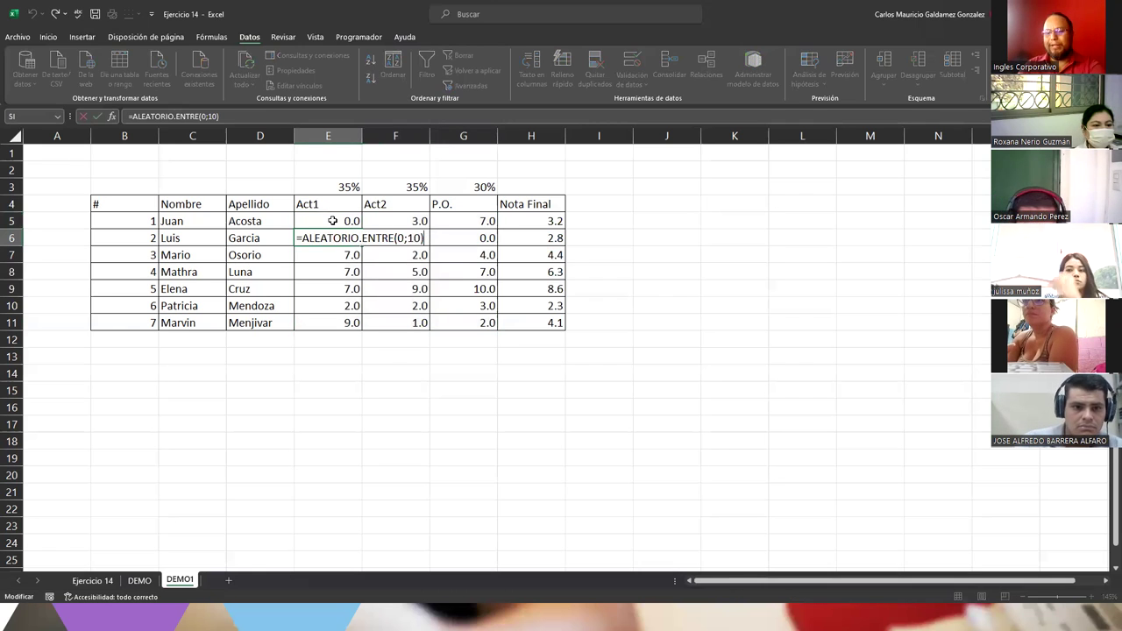
pyautogui.press('Return')
pyautogui.click(333, 221)
# Step: Copy E5:G11 and paste it back onto E5 as values (Pegar valores)
pyautogui.rightClick(333, 221)
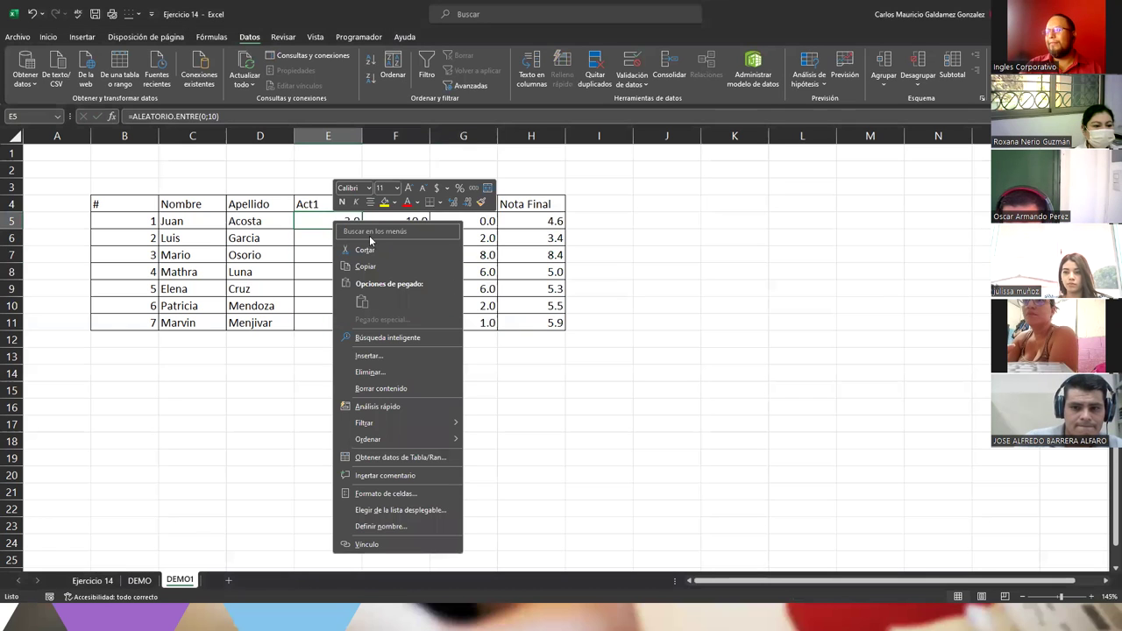
pyautogui.keyDown('shift'); pyautogui.click(483, 321); pyautogui.keyUp('shift')
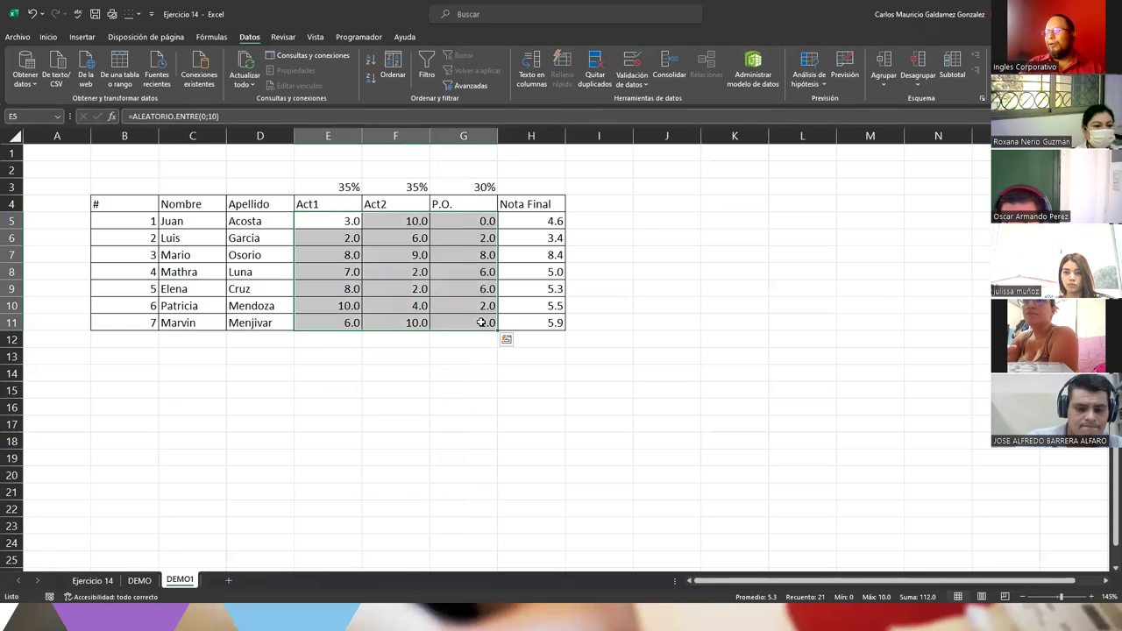
pyautogui.rightClick(481, 323)
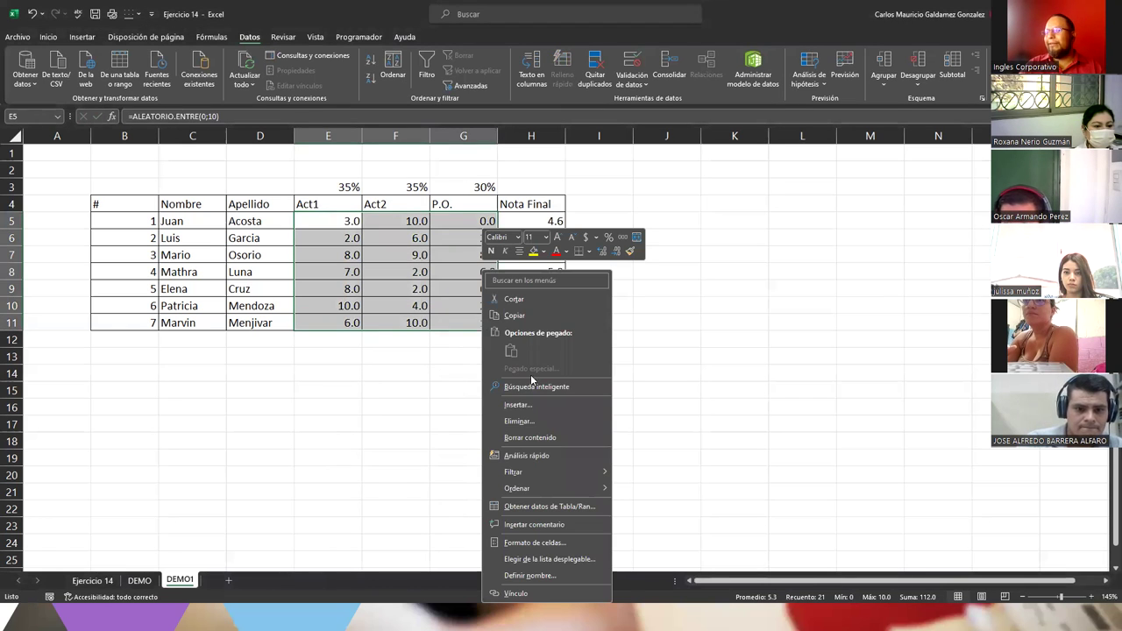
pyautogui.click(514, 316)
pyautogui.click(315, 223)
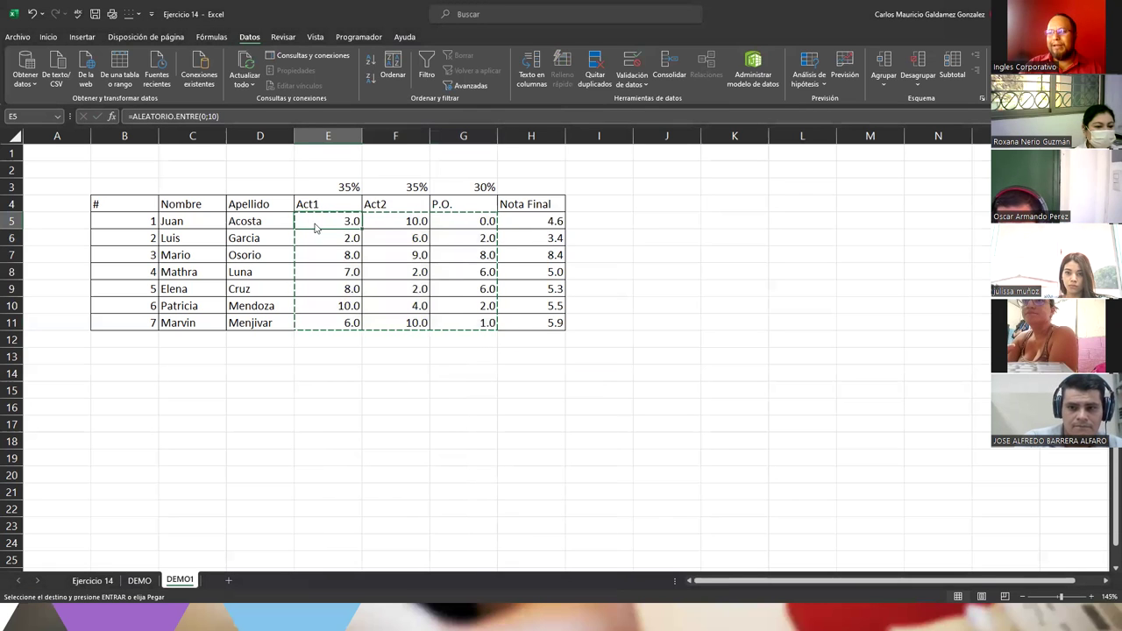
pyautogui.rightClick(317, 227)
pyautogui.moveTo(448, 327)
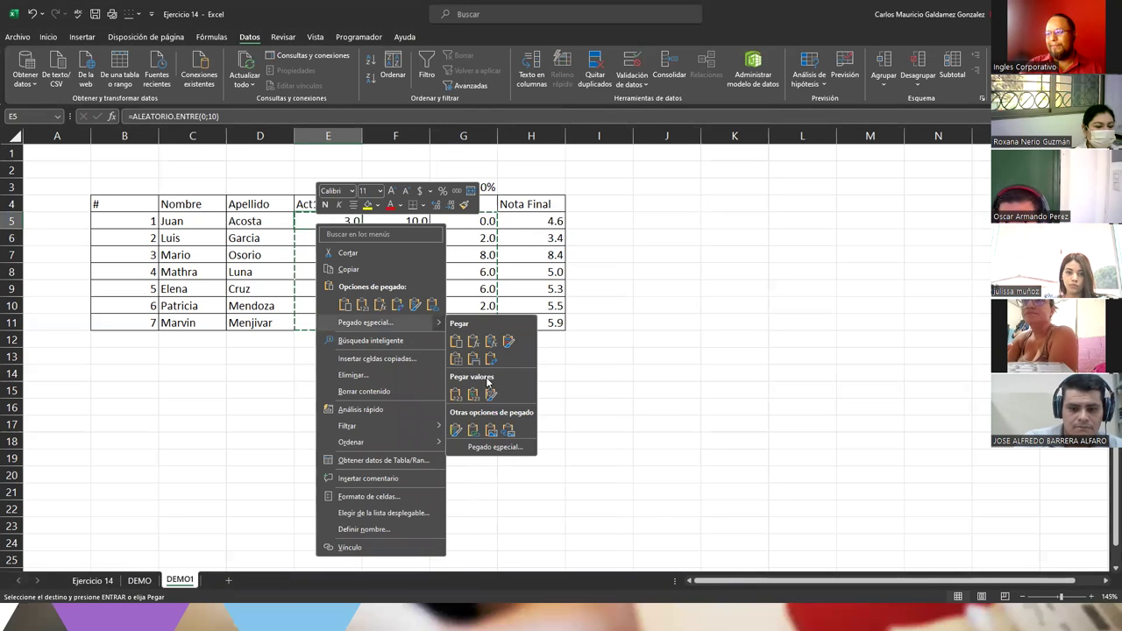
pyautogui.click(456, 394)
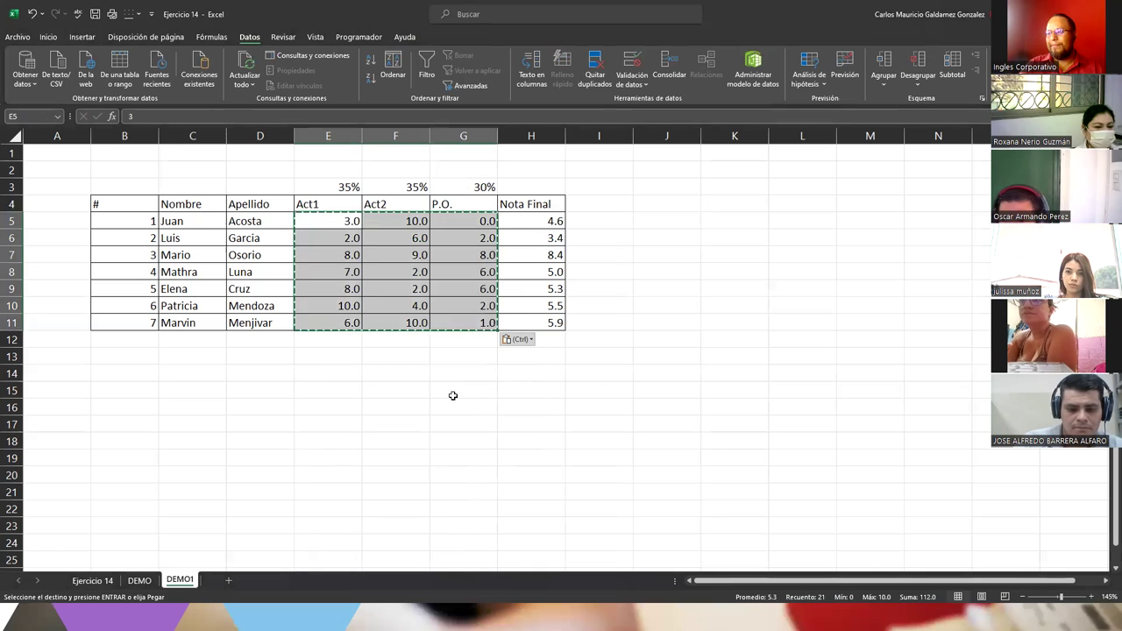
pyautogui.click(349, 267)
pyautogui.press('Escape')
pyautogui.click(379, 270)
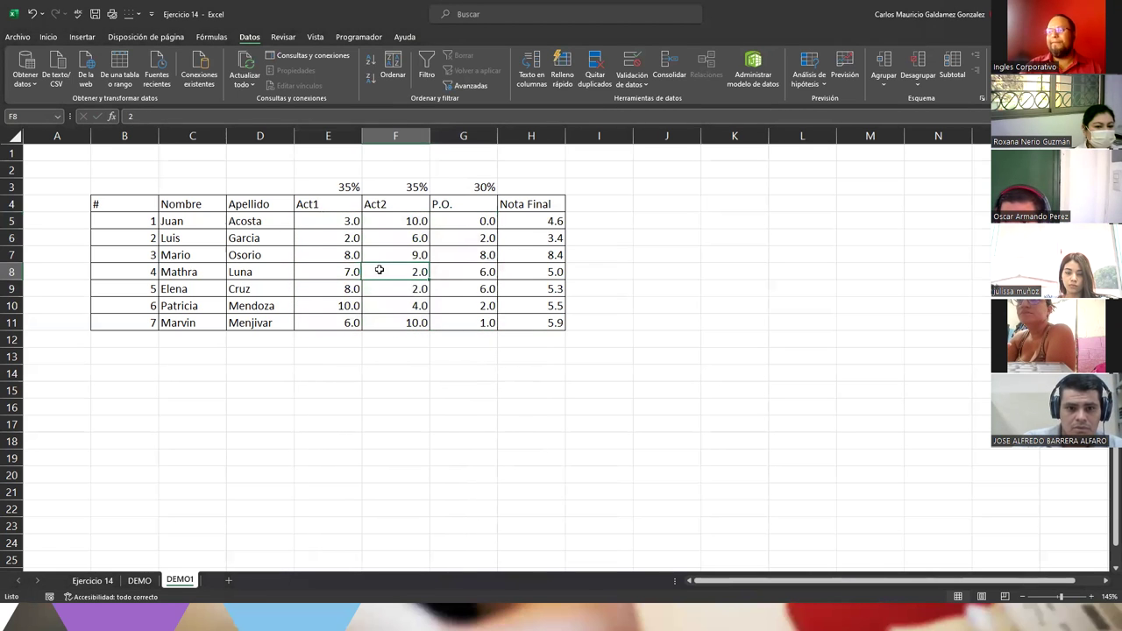
pyautogui.click(124, 367)
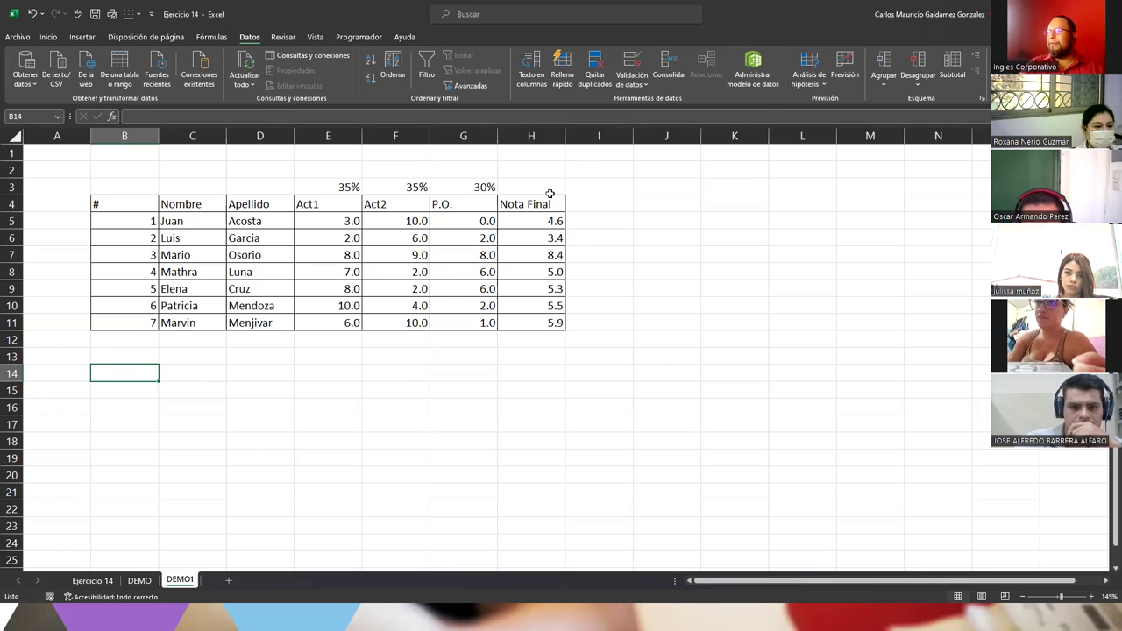
pyautogui.click(402, 242)
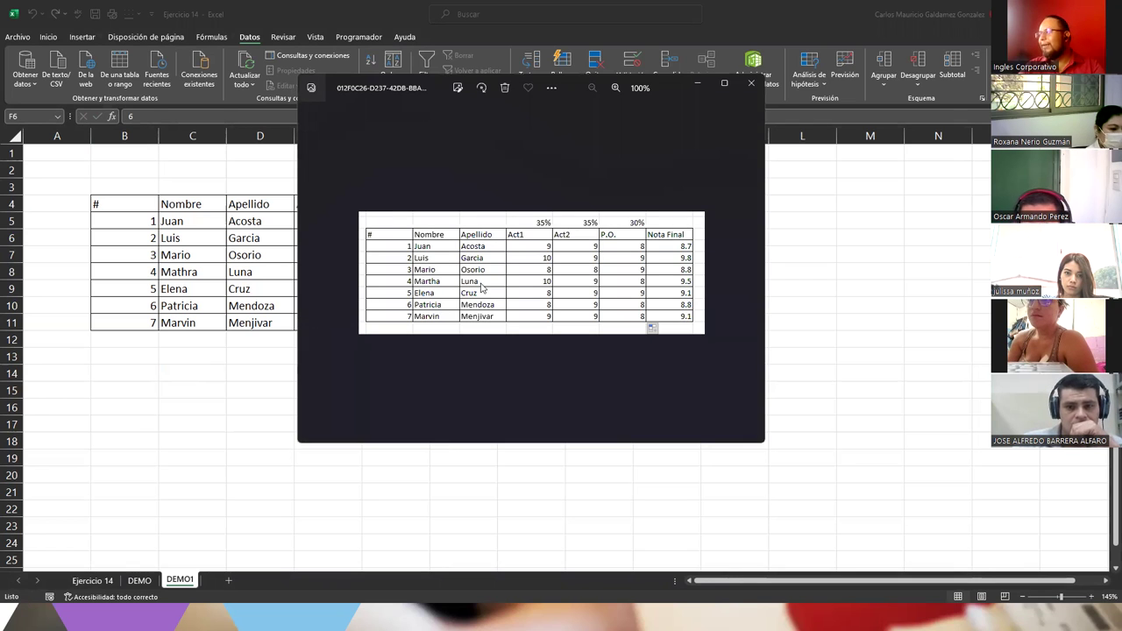
pyautogui.click(752, 86)
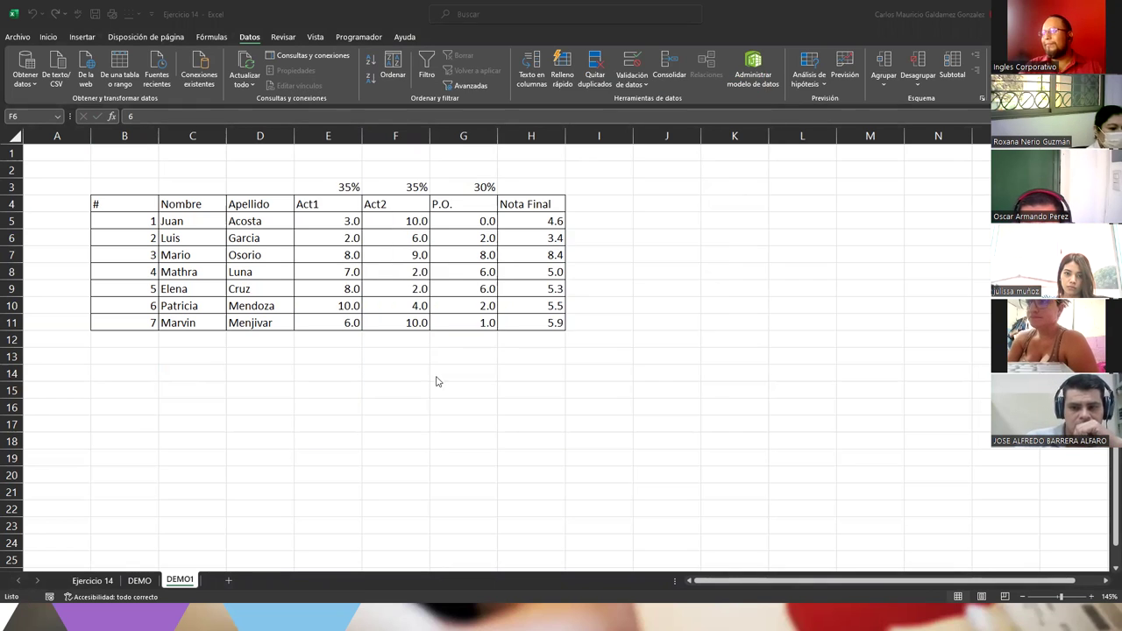
pyautogui.click(328, 343)
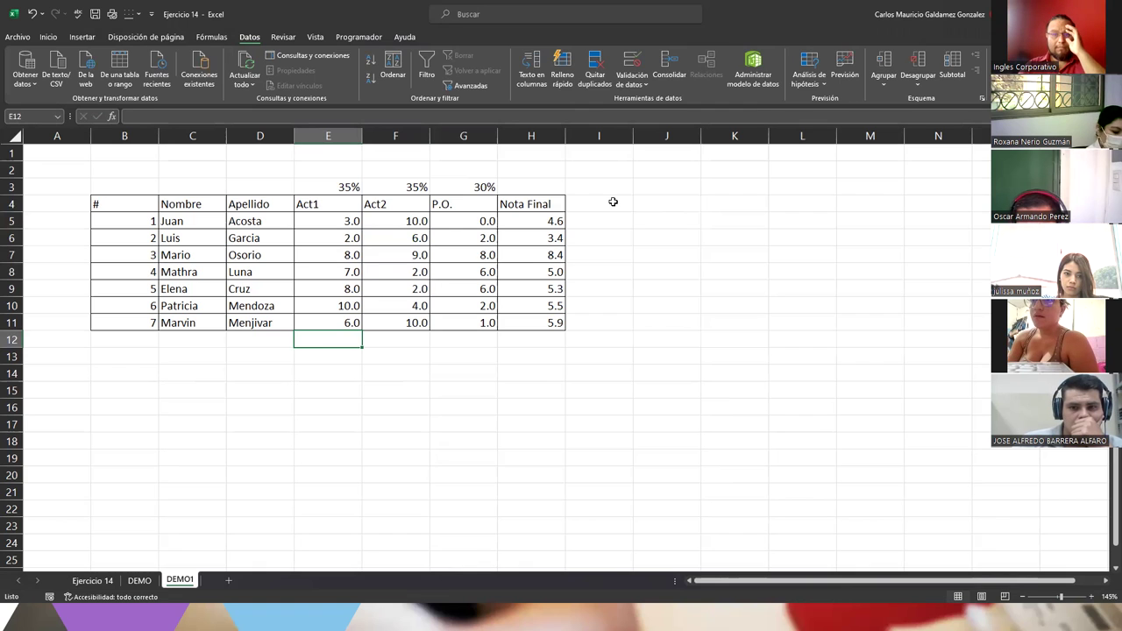
pyautogui.click(612, 202)
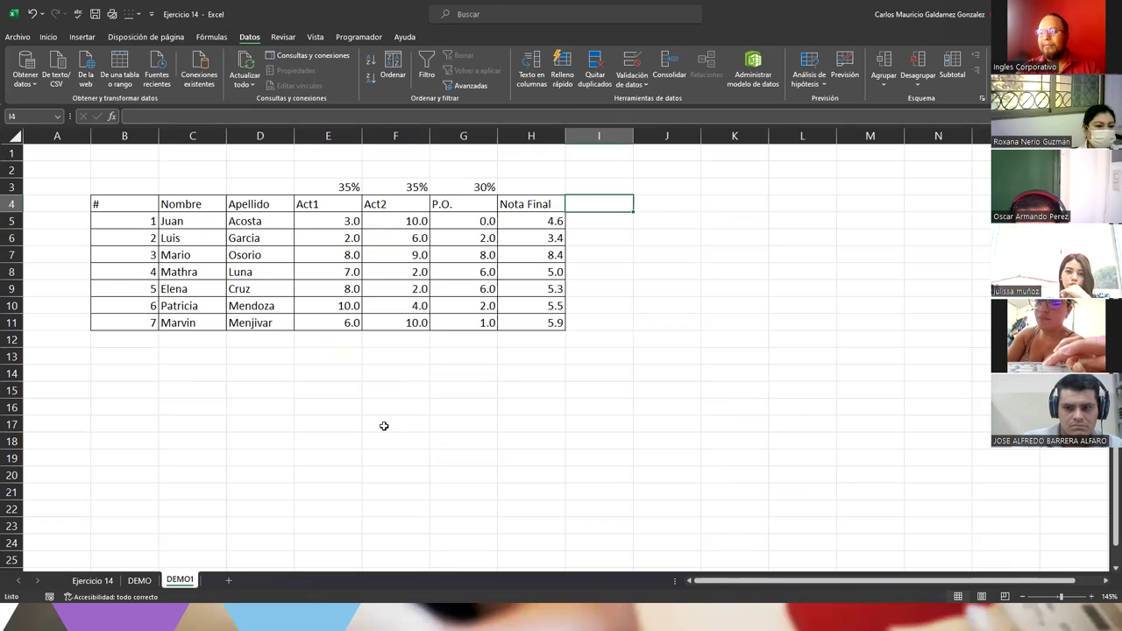
pyautogui.click(518, 219)
pyautogui.doubleClick(518, 219)
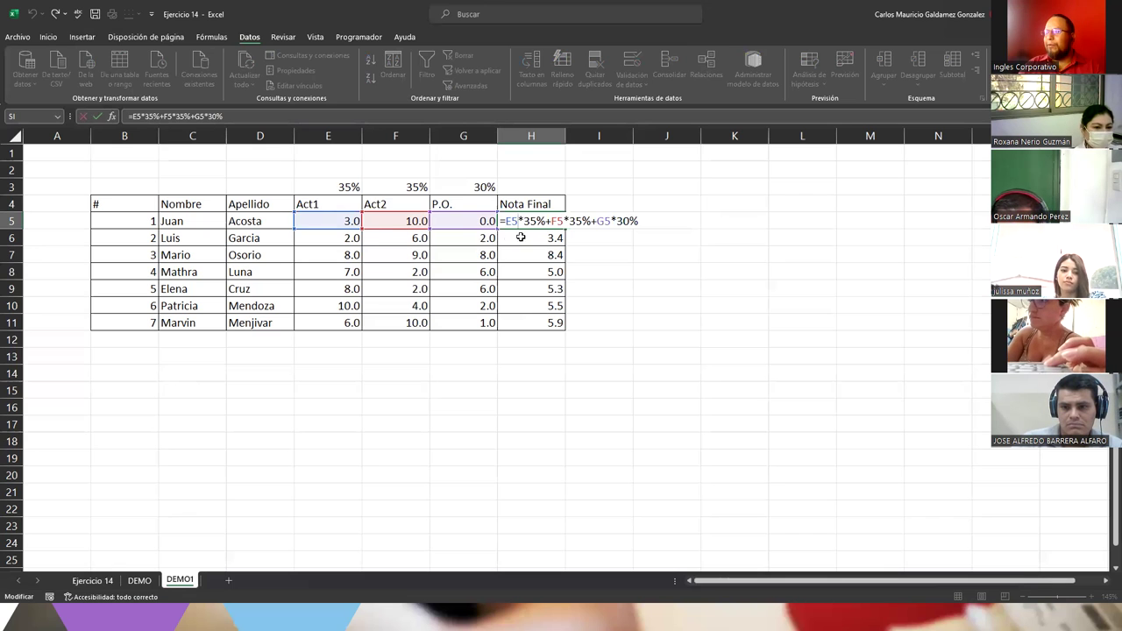
pyautogui.moveTo(506, 221); pyautogui.dragTo(547, 222)
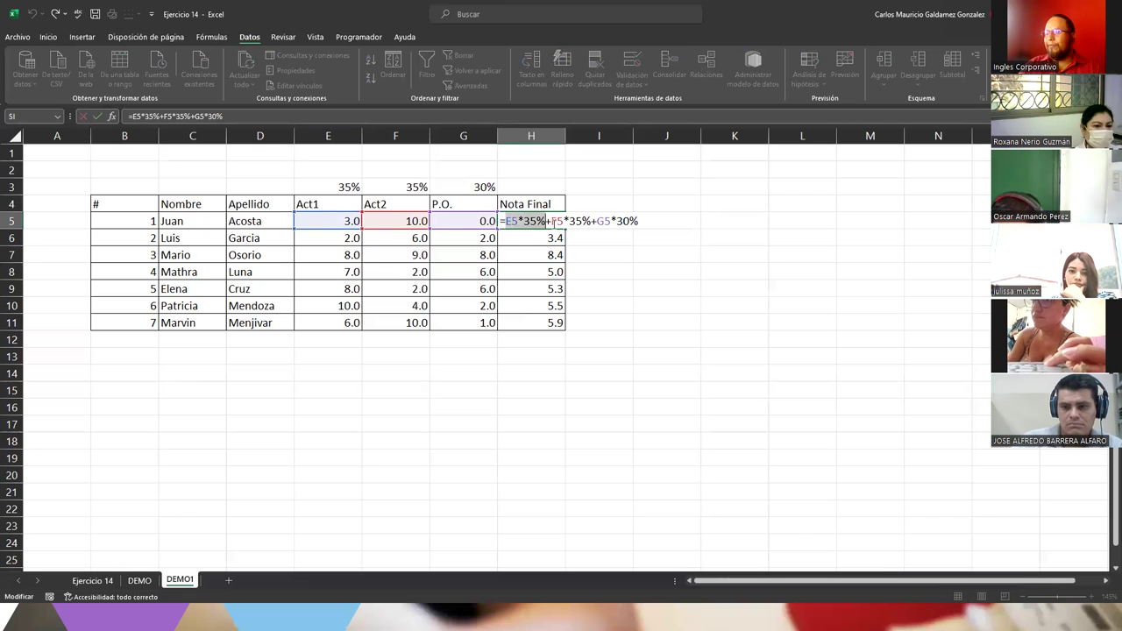
pyautogui.moveTo(550, 221); pyautogui.dragTo(639, 223)
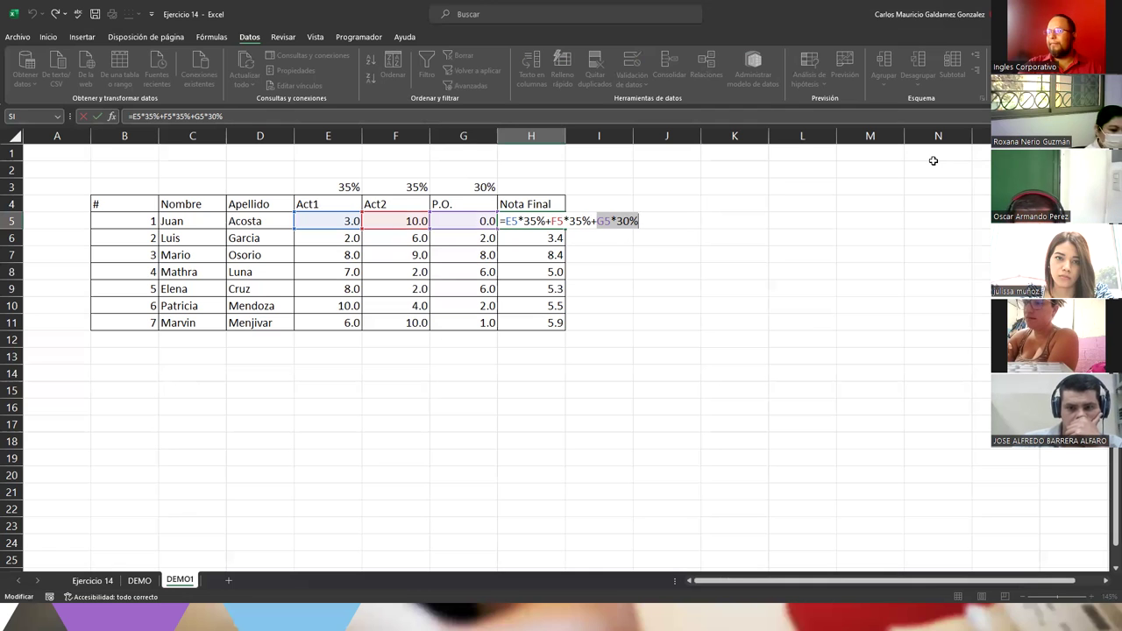
pyautogui.press('Return')
# Step: Change the Act1 scores: E5 to 7, E6 to 8.9, E11 to 7.1
pyautogui.press('Up')
pyautogui.press('Left')
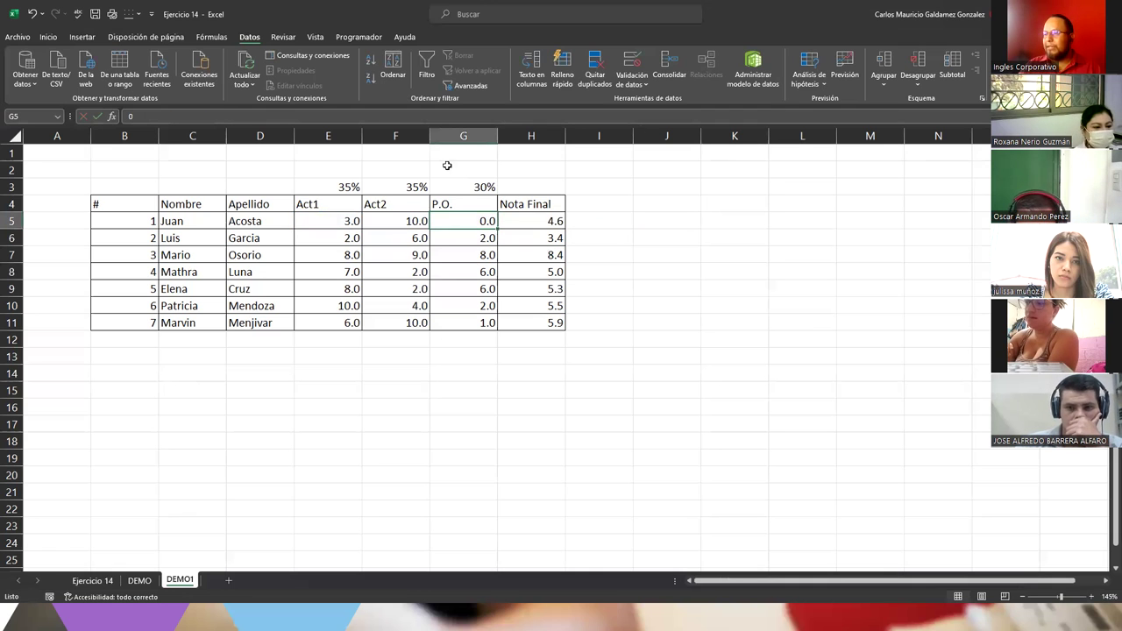
pyautogui.click(324, 222)
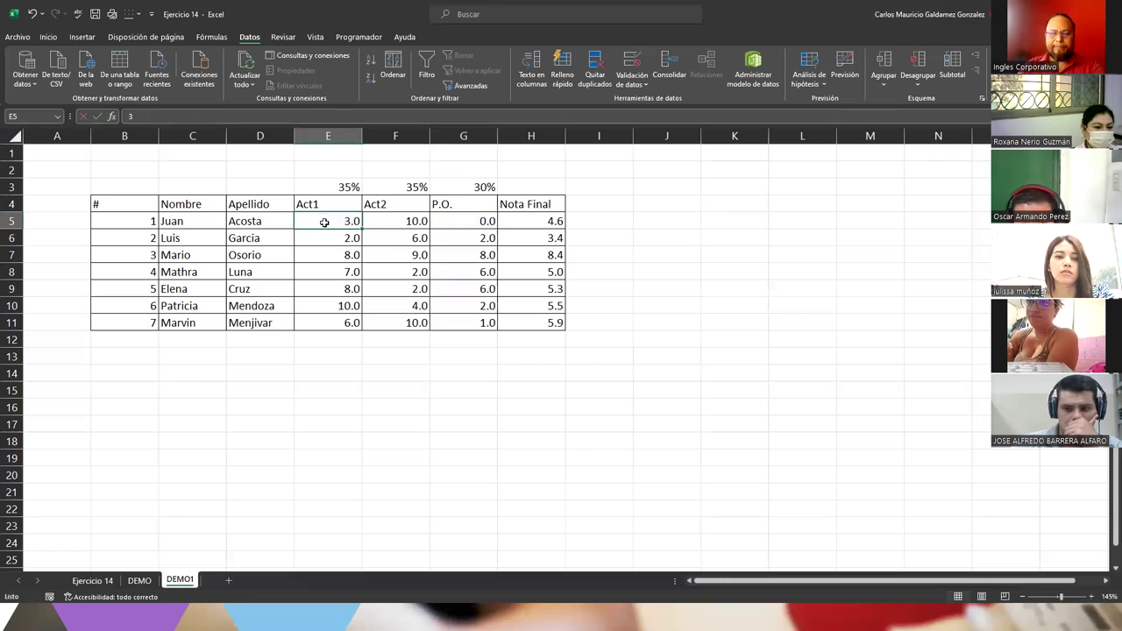
pyautogui.write('37')
pyautogui.click(322, 245)
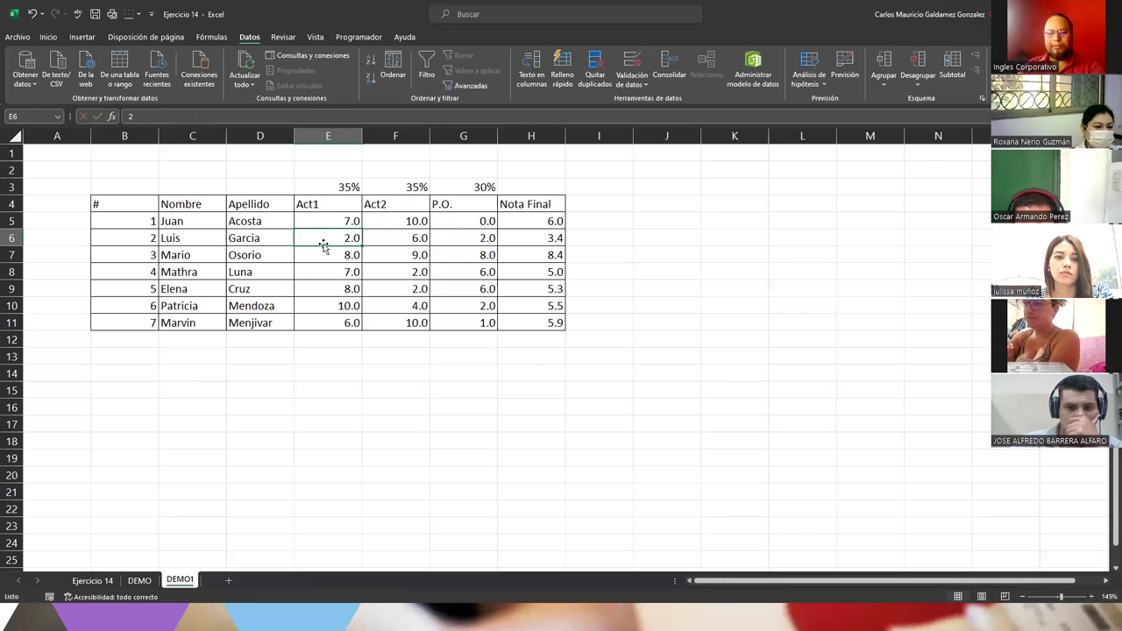
pyautogui.write('8.9')
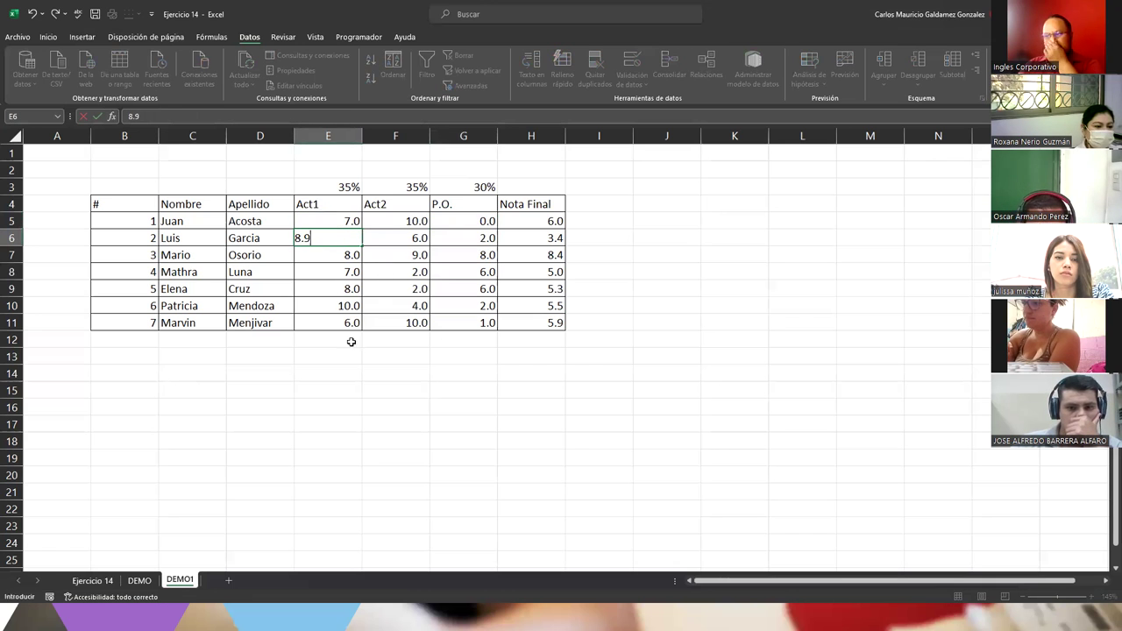
pyautogui.click(345, 325)
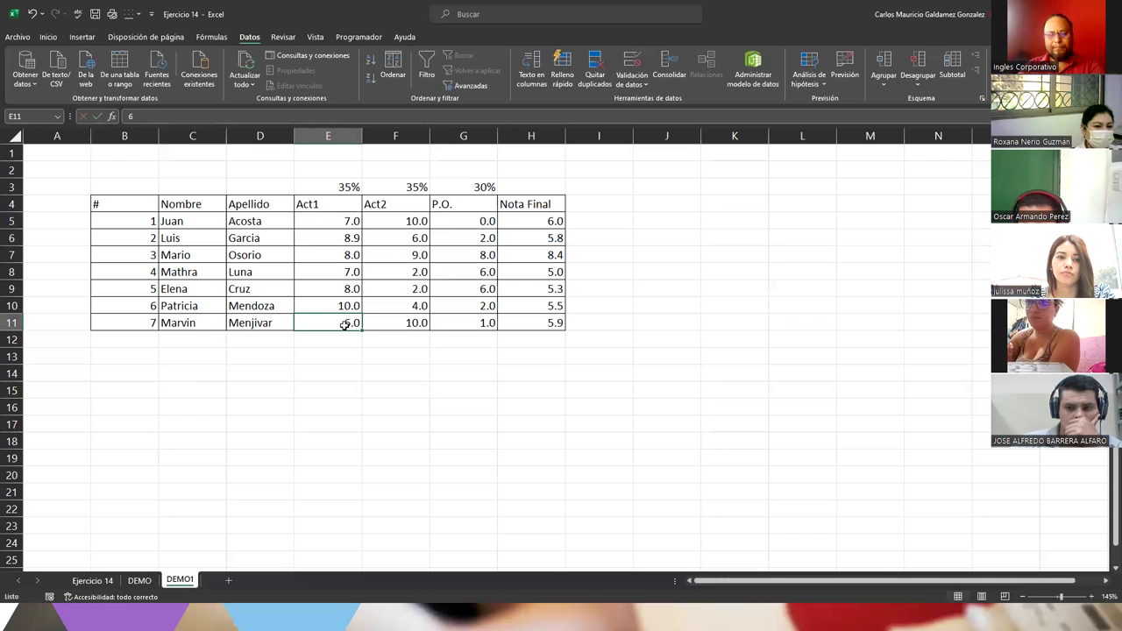
pyautogui.write('7.1')
pyautogui.press('Tab')
# Step: Change the Act2 scores: F8 to 8.7, F9 to 7.8, F10 to 7.0
pyautogui.click(410, 304)
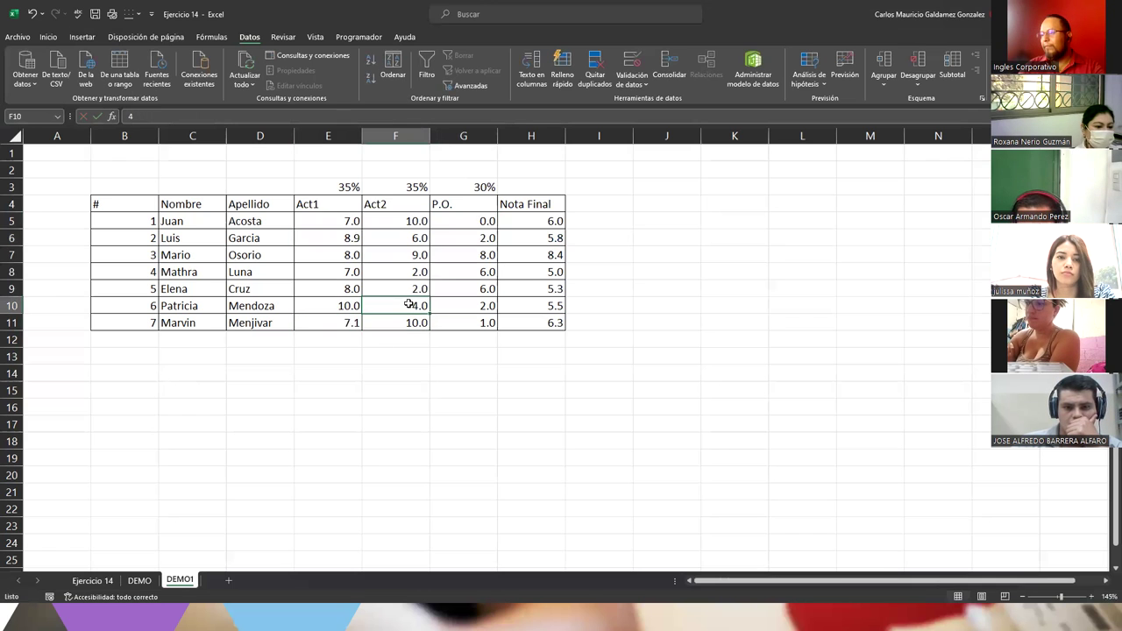
pyautogui.click(390, 279)
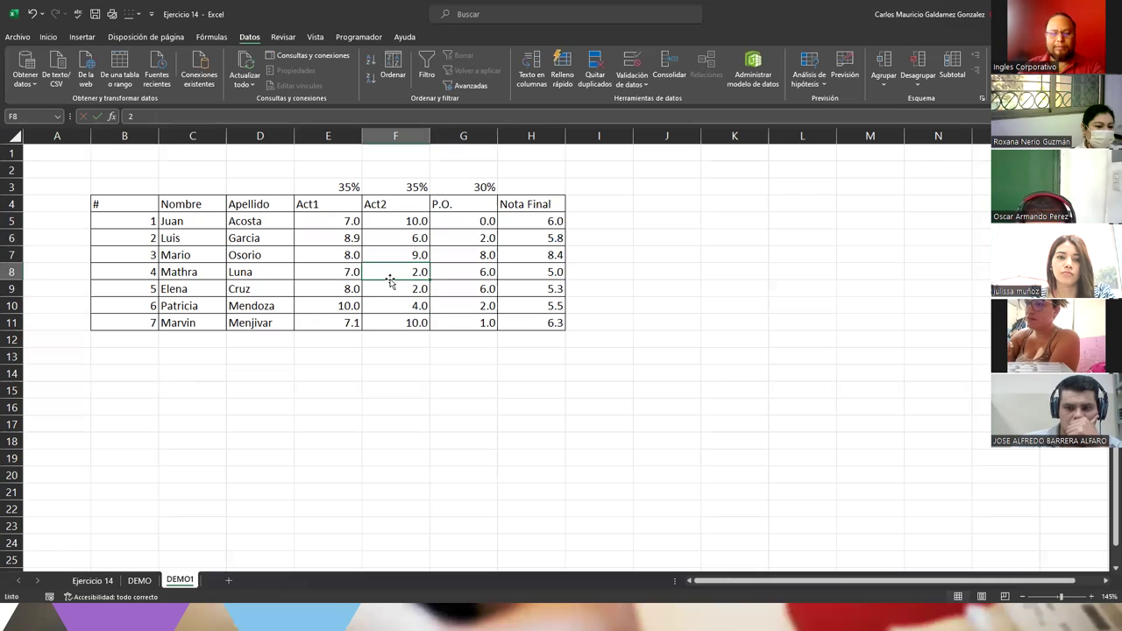
pyautogui.write('8.7')
pyautogui.press('Return')
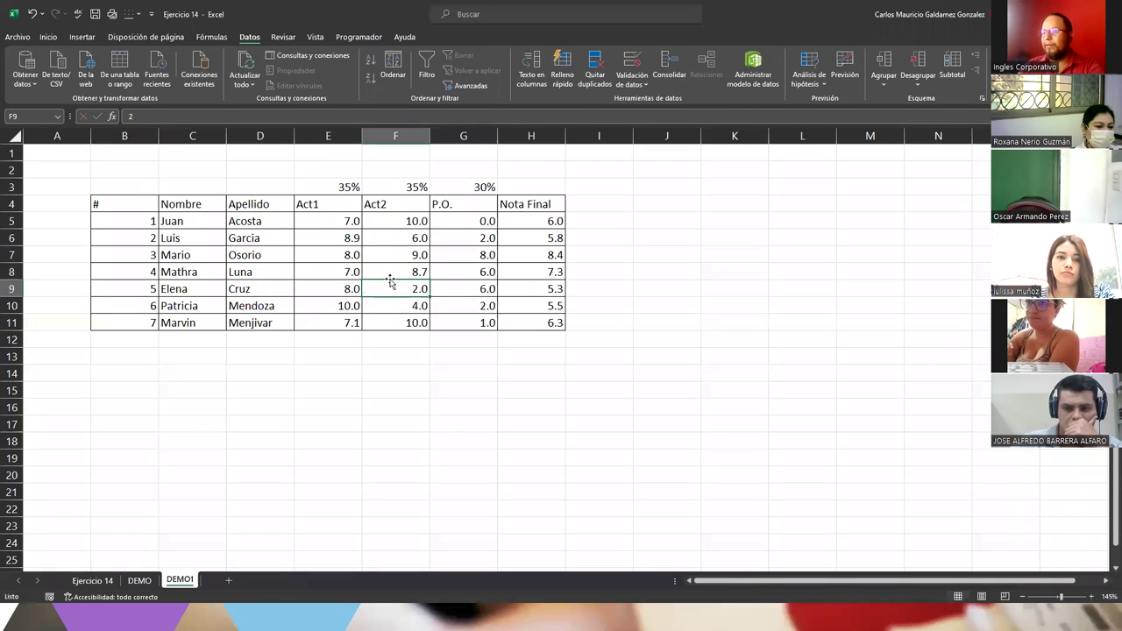
pyautogui.write('7.8')
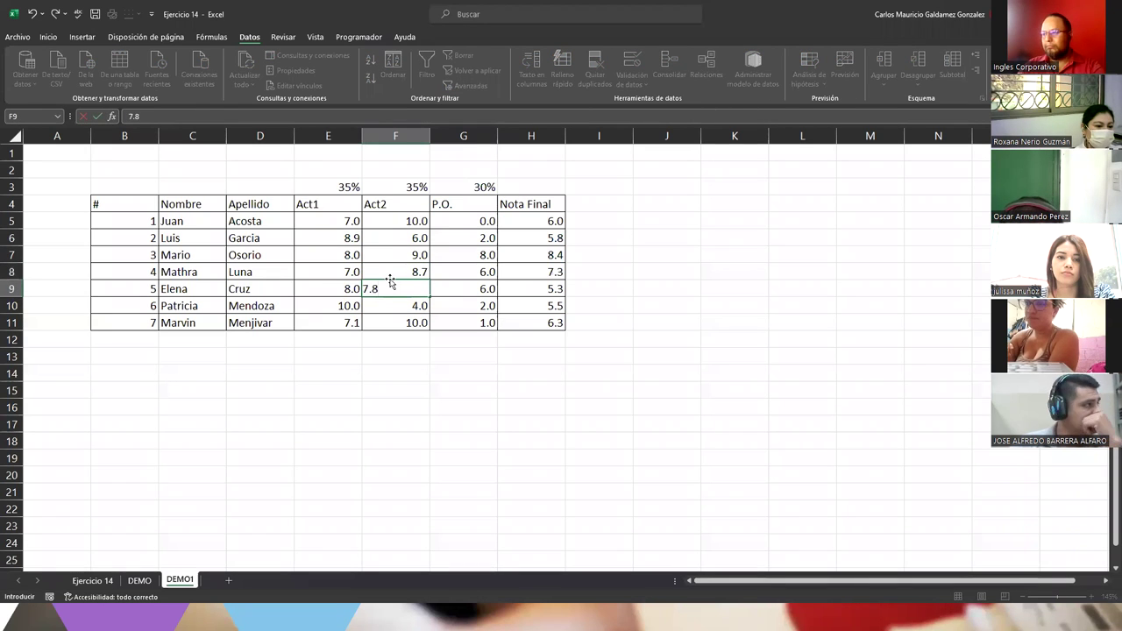
pyautogui.press('Return')
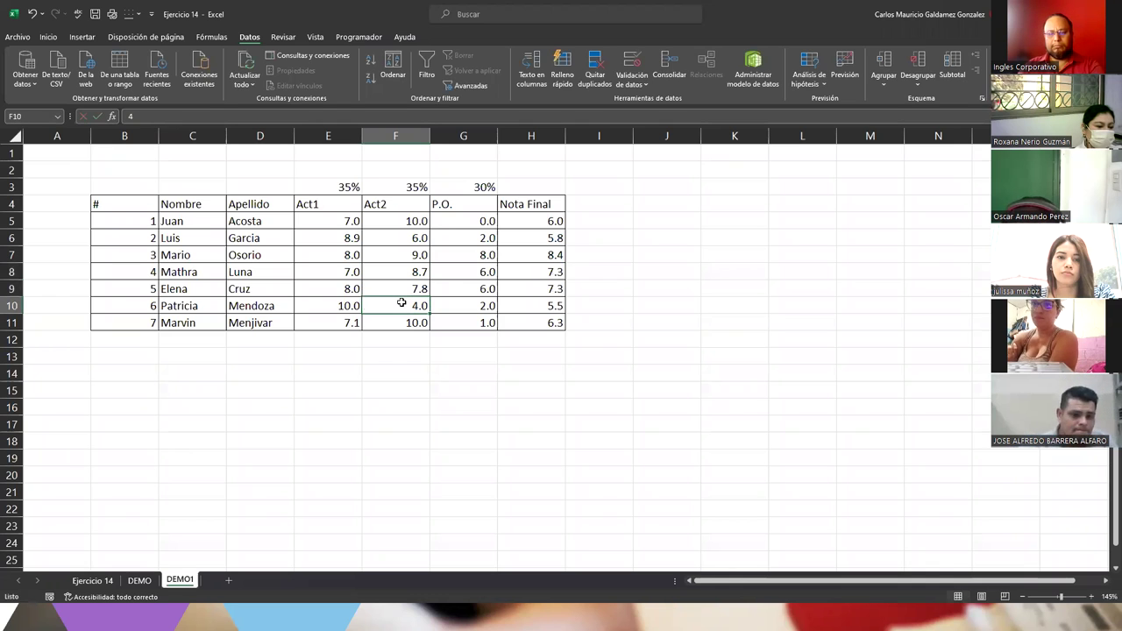
pyautogui.write('7.0')
pyautogui.press('Return')
# Step: Revise the P.O. scores: G11 8.2, G10 9.5, G8 7, G9 8, G6 10, G5 9
pyautogui.click(461, 322)
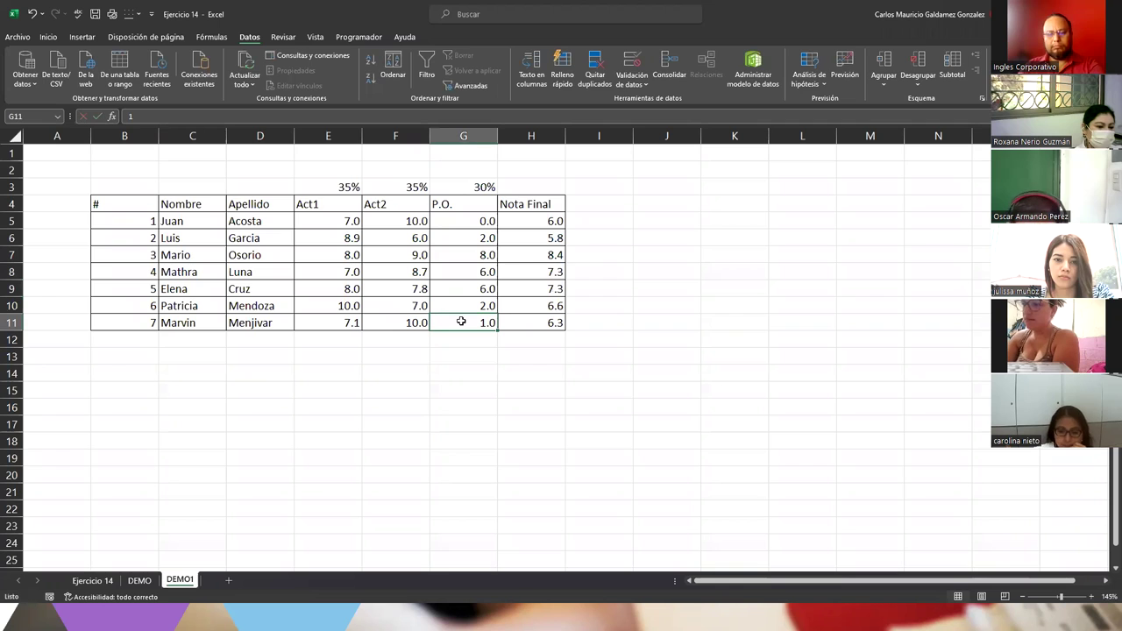
pyautogui.write('8.2')
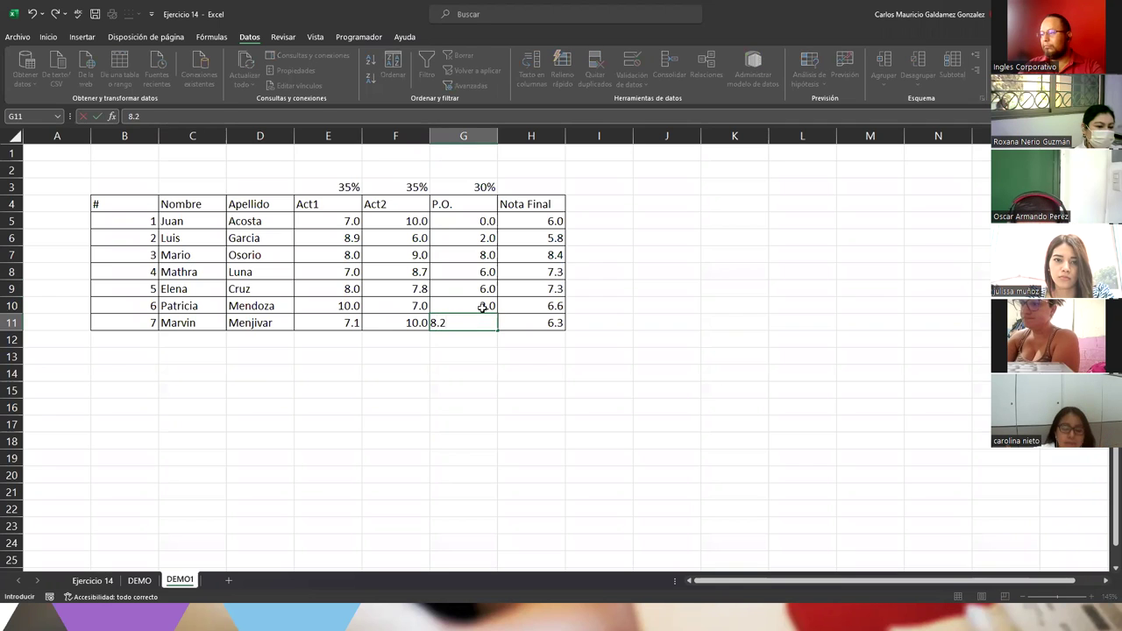
pyautogui.click(480, 305)
pyautogui.write('9.5')
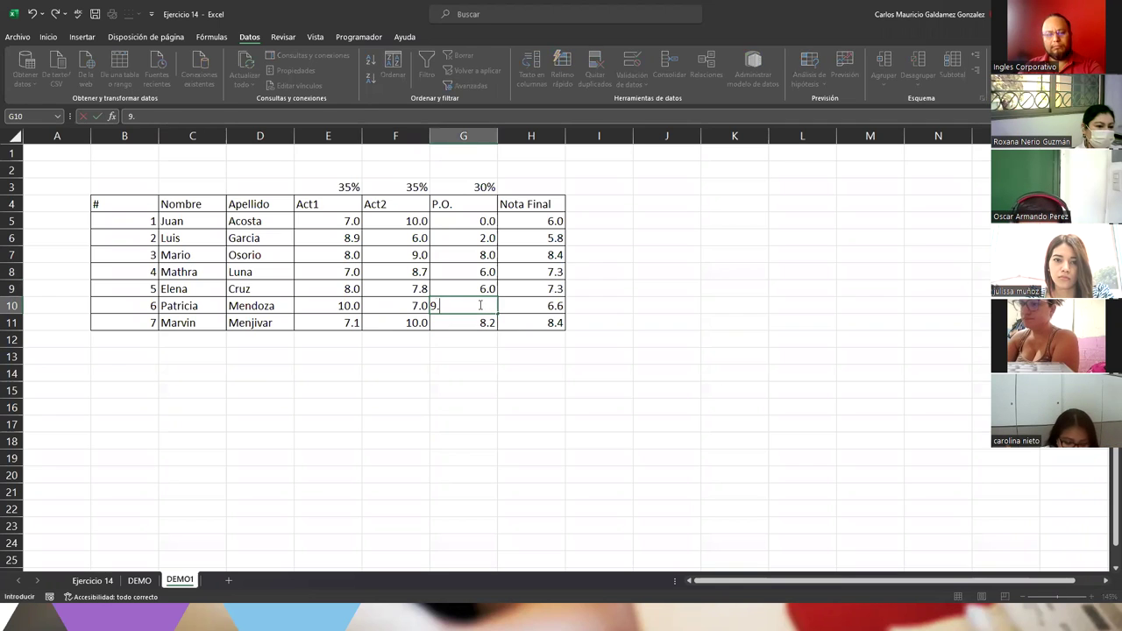
pyautogui.click(465, 275)
pyautogui.write('7')
pyautogui.press('Return')
pyautogui.write('8')
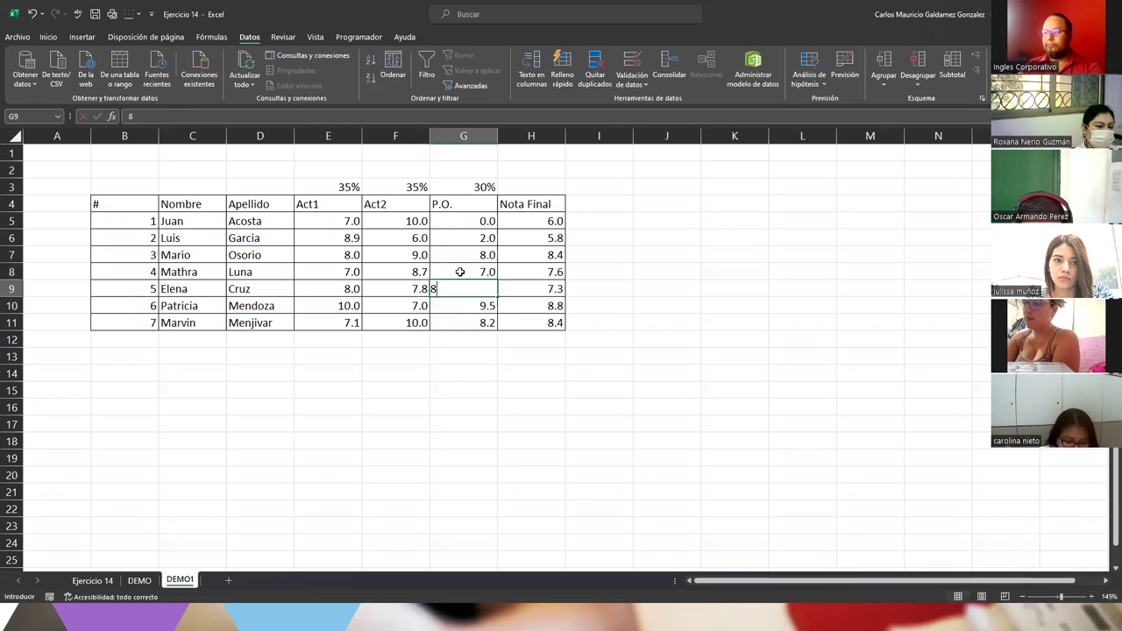
pyautogui.click(455, 239)
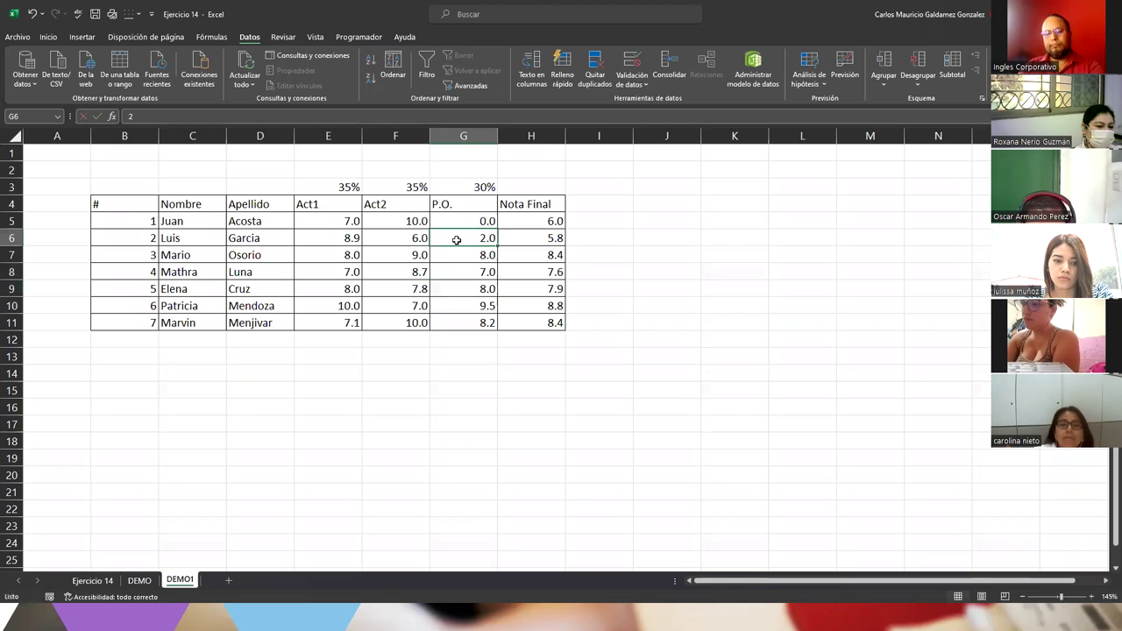
pyautogui.write('10')
pyautogui.press('Up')
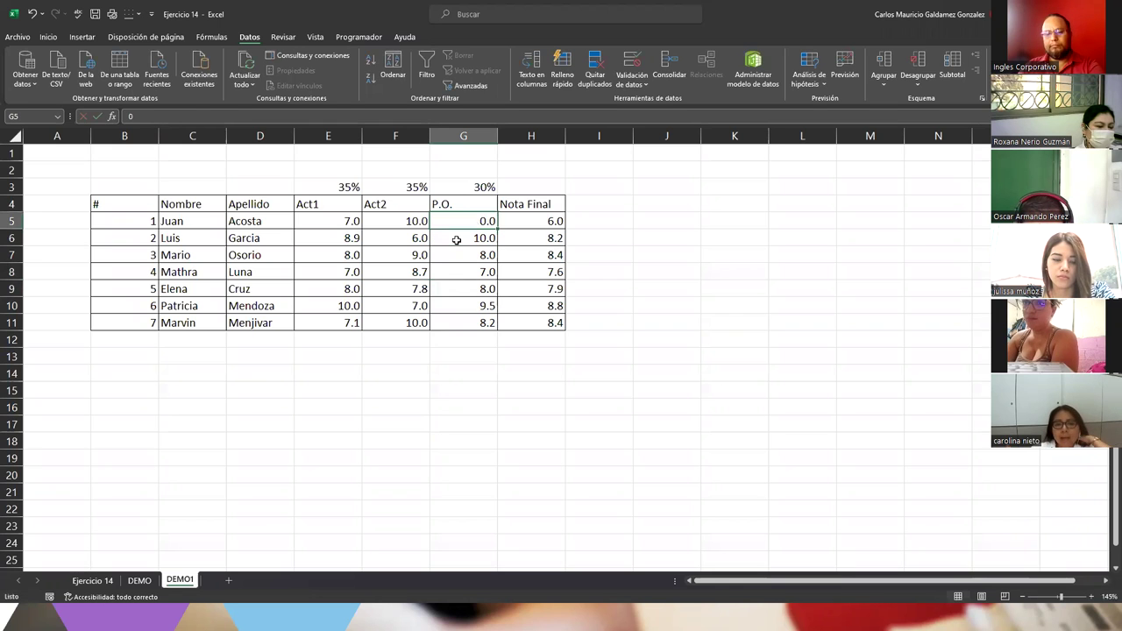
pyautogui.write('9')
pyautogui.click(388, 271)
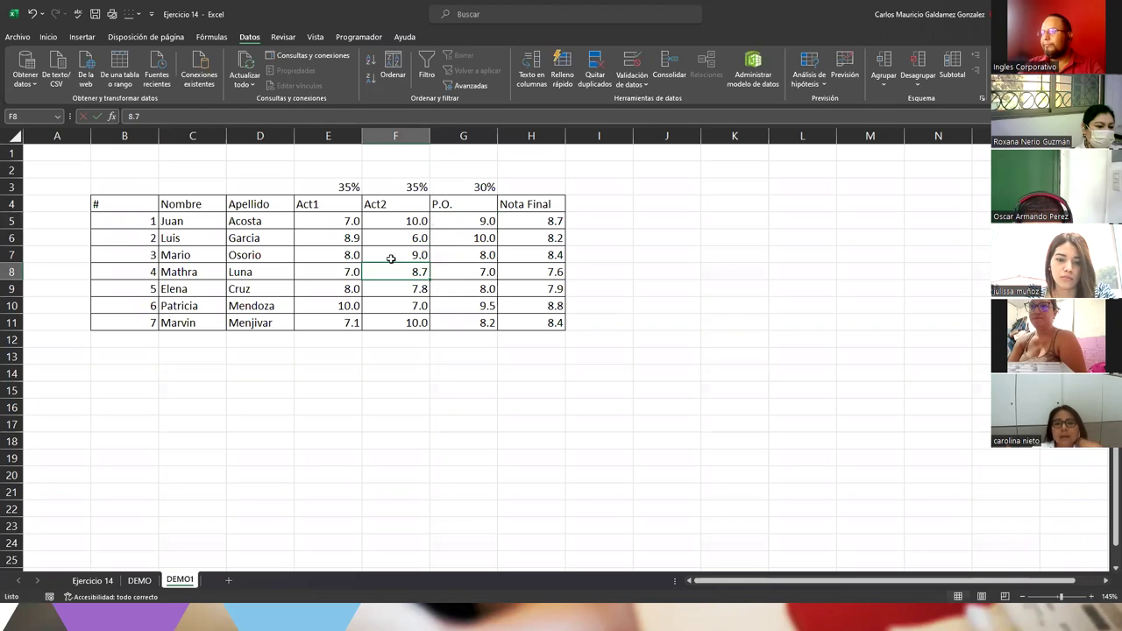
# Step: Change the Act2 score in F6 to 7.9
pyautogui.click(386, 238)
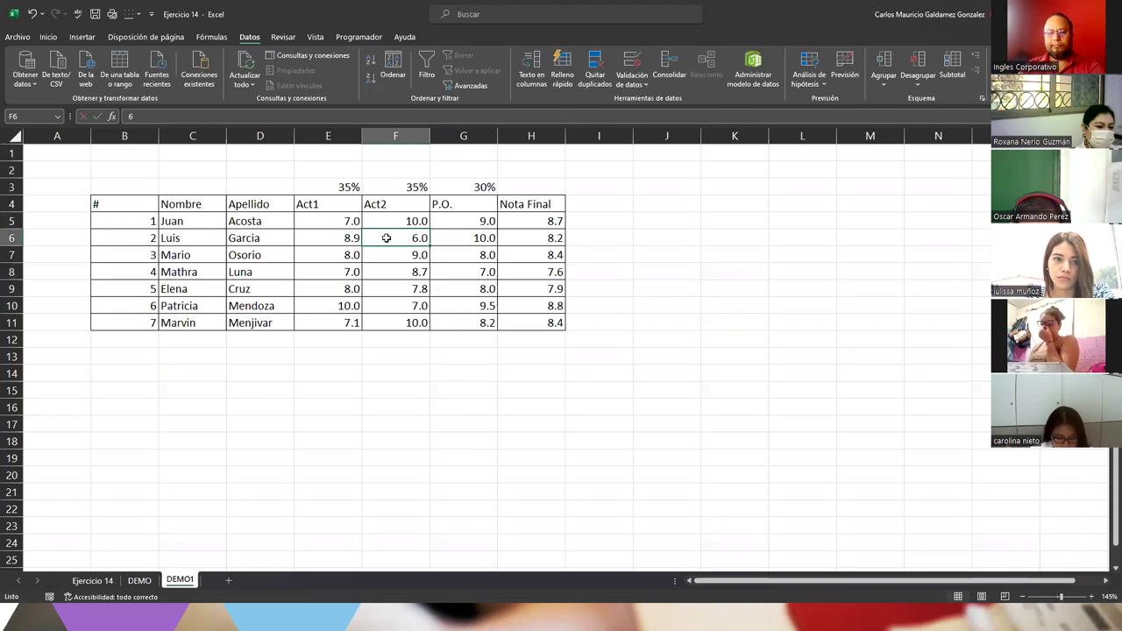
pyautogui.write('7.9')
pyautogui.press('Return')
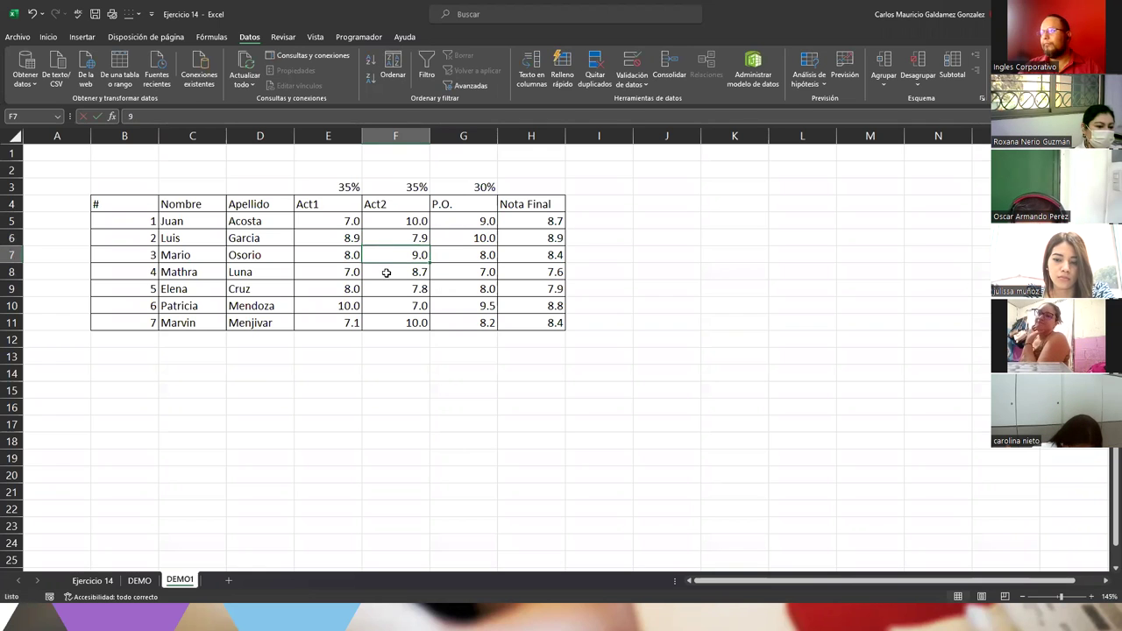
pyautogui.click(386, 273)
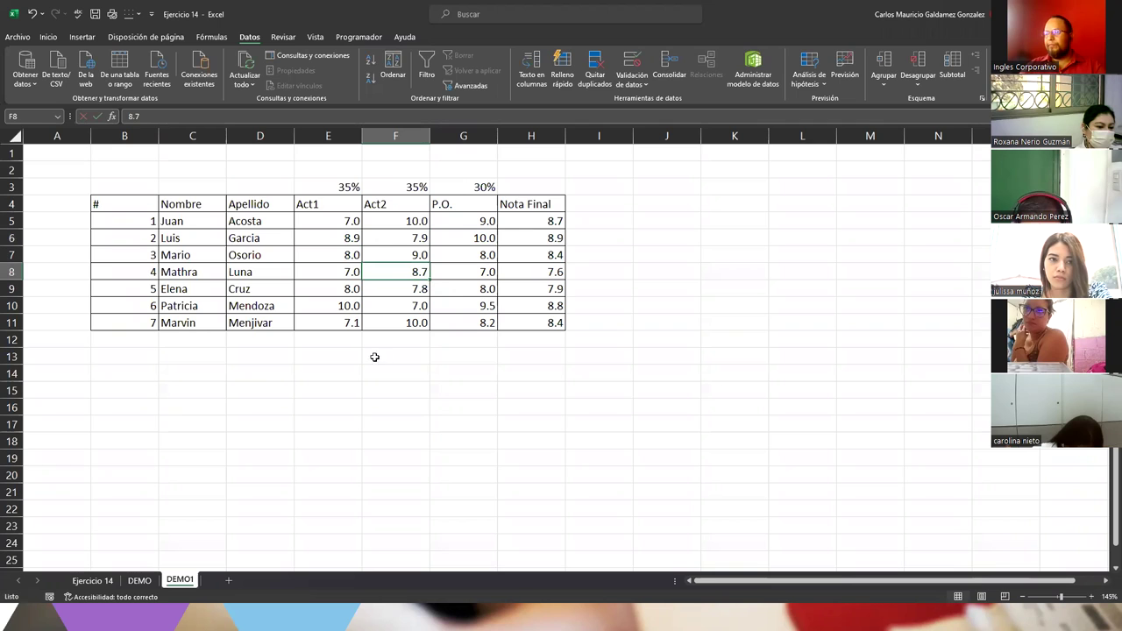
pyautogui.moveTo(323, 322)
pyautogui.mouseDown()
pyautogui.moveTo(478, 318)
pyautogui.moveTo(459, 222)
pyautogui.mouseUp()
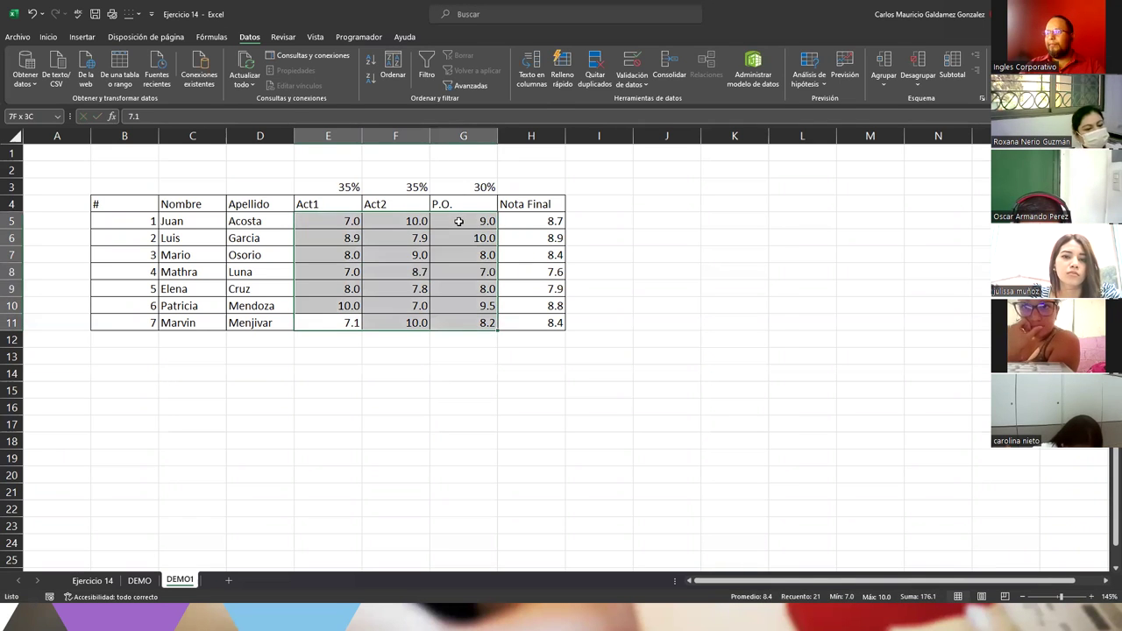
pyautogui.click(318, 368)
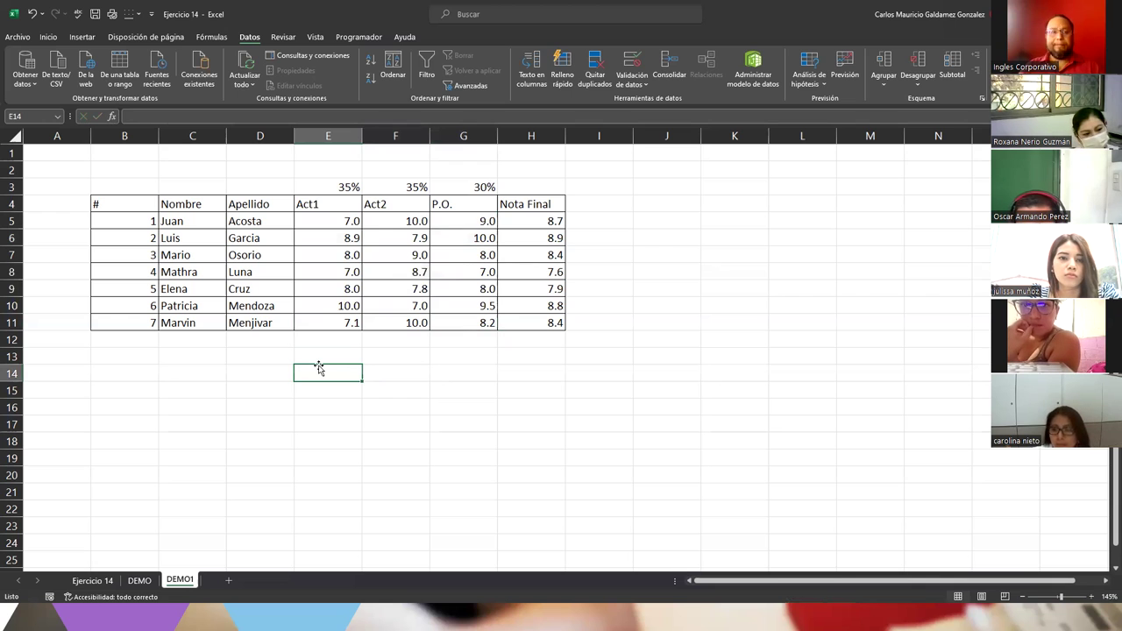
# Step: Add a 'Conducta' header in I4 and give the column I4:I11 all borders
pyautogui.click(584, 208)
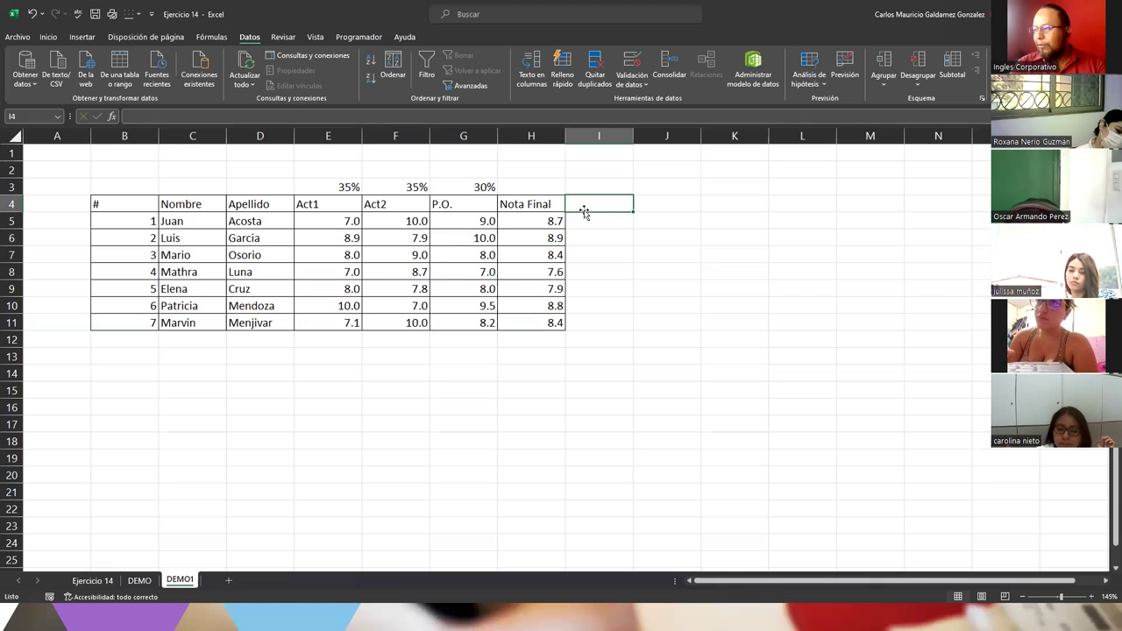
pyautogui.write('C')
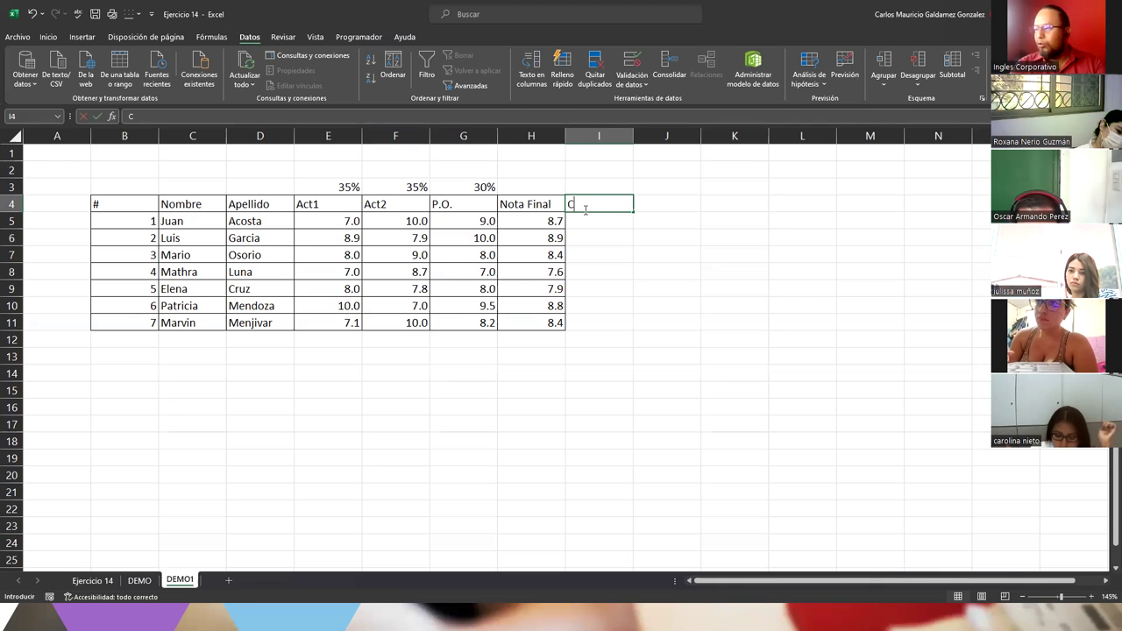
pyautogui.write('onducta')
pyautogui.press('Tab')
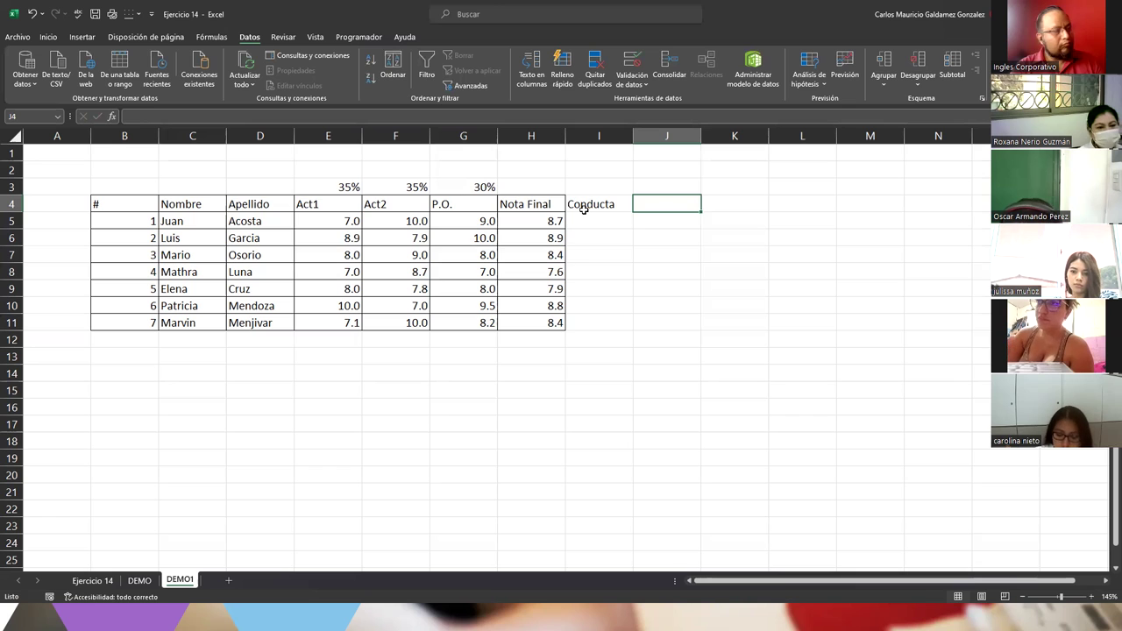
pyautogui.click(584, 209)
pyautogui.hotkey('shift', 'Down')
pyautogui.hotkey('shift', 'Down')
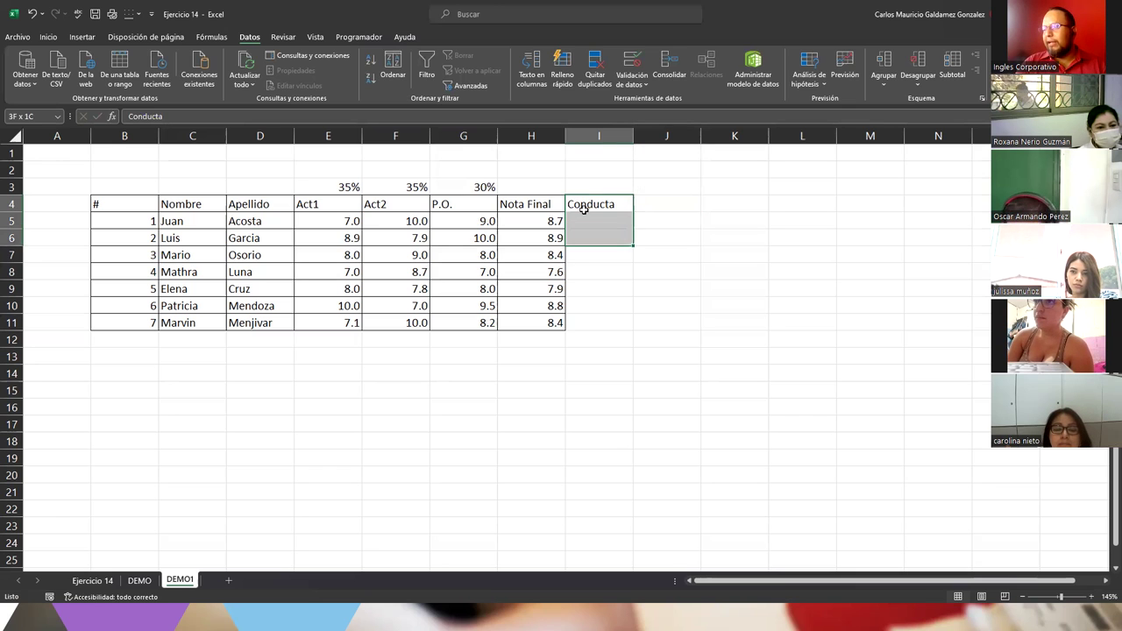
pyautogui.hotkey('shift', 'Down')
pyautogui.hotkey('shift', 'Down')
pyautogui.hotkey('shift', 'Down')
pyautogui.hotkey('shift', 'Down')
pyautogui.hotkey('shift', 'Down')
pyautogui.hotkey('shift', 'Down')
pyautogui.hotkey('shift', 'Up')
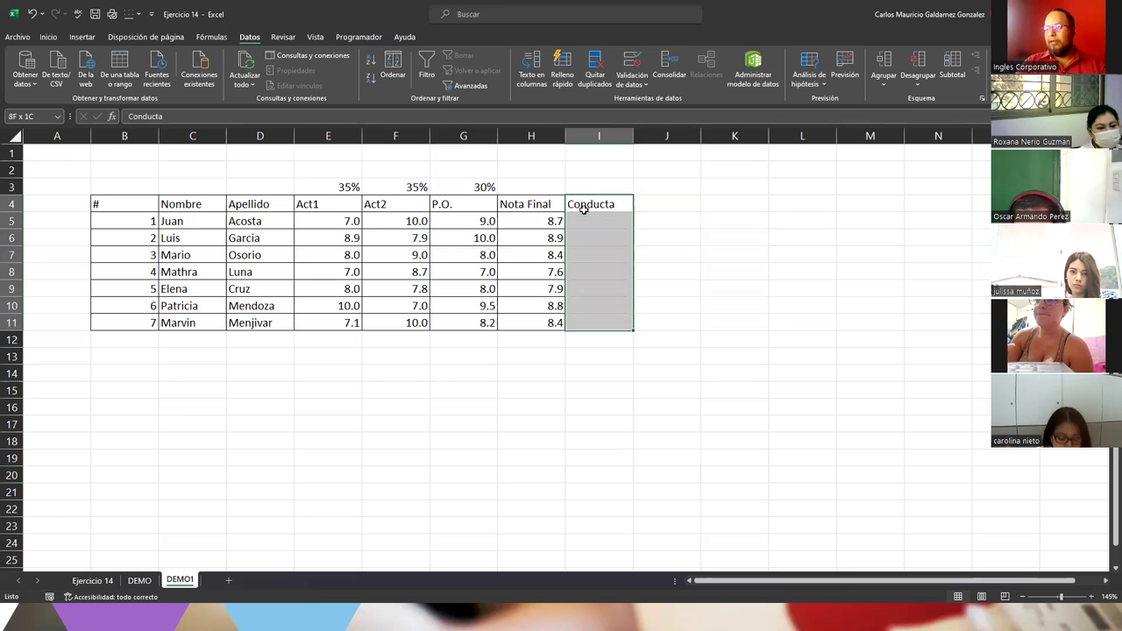
pyautogui.click(48, 37)
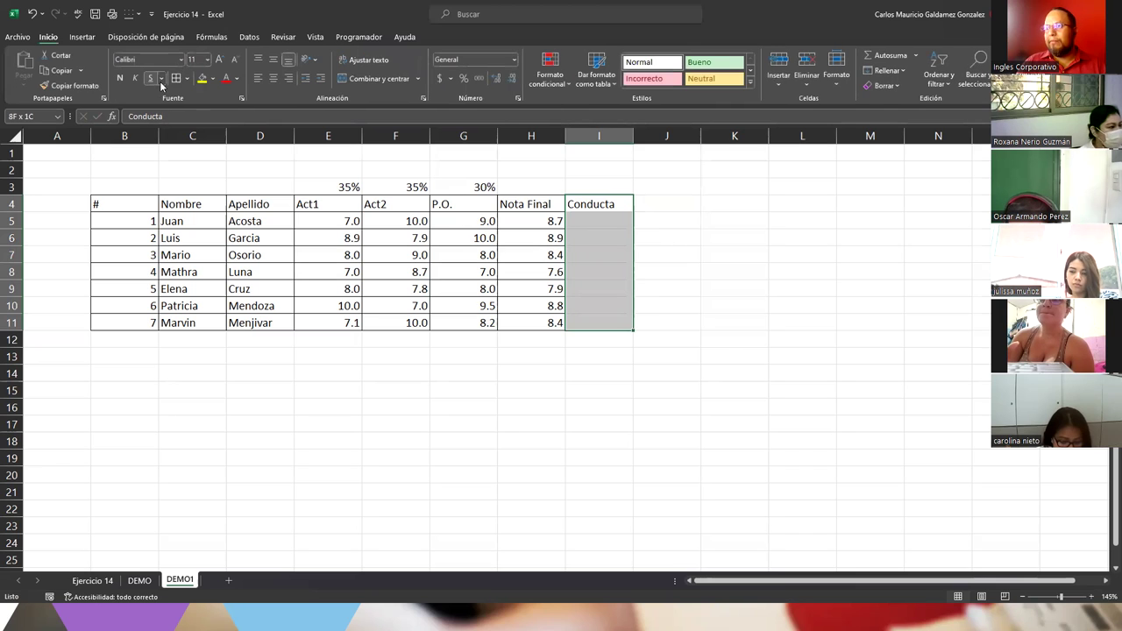
# Step: Center the header labels across B4:I4
pyautogui.moveTo(617, 209); pyautogui.dragTo(135, 200)
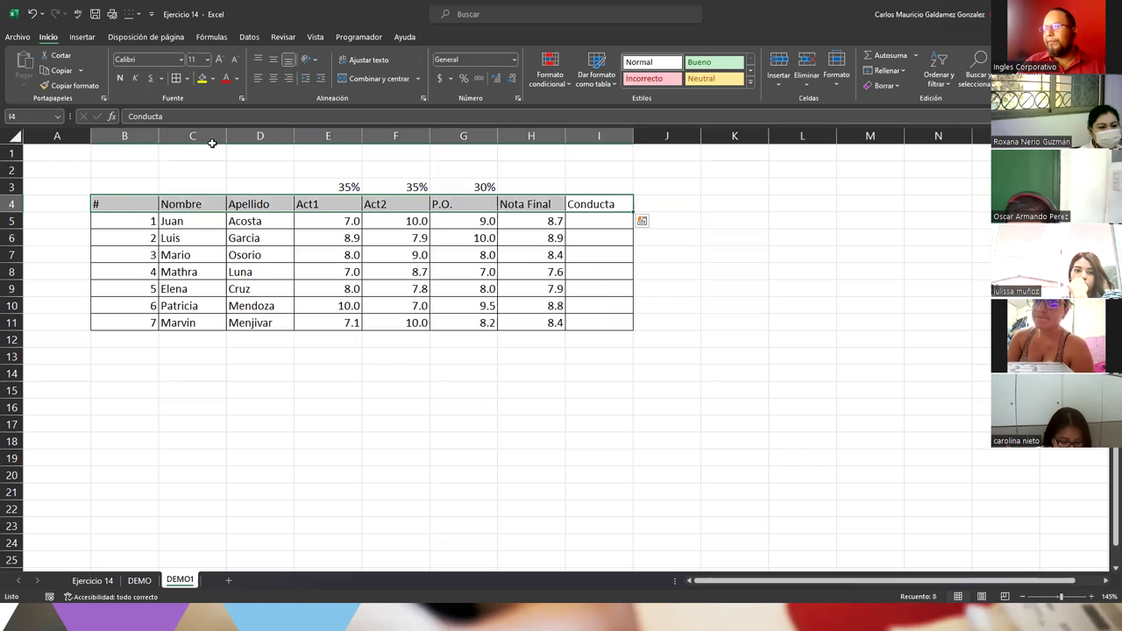
pyautogui.click(272, 79)
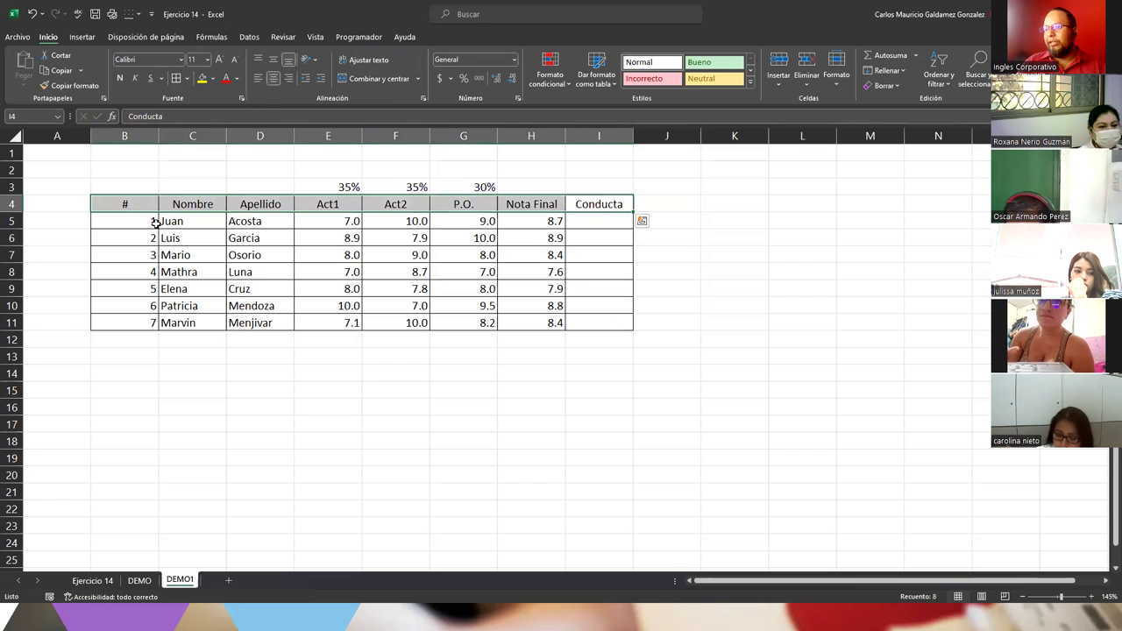
pyautogui.click(174, 237)
pyautogui.hotkey('ctrl', 't')
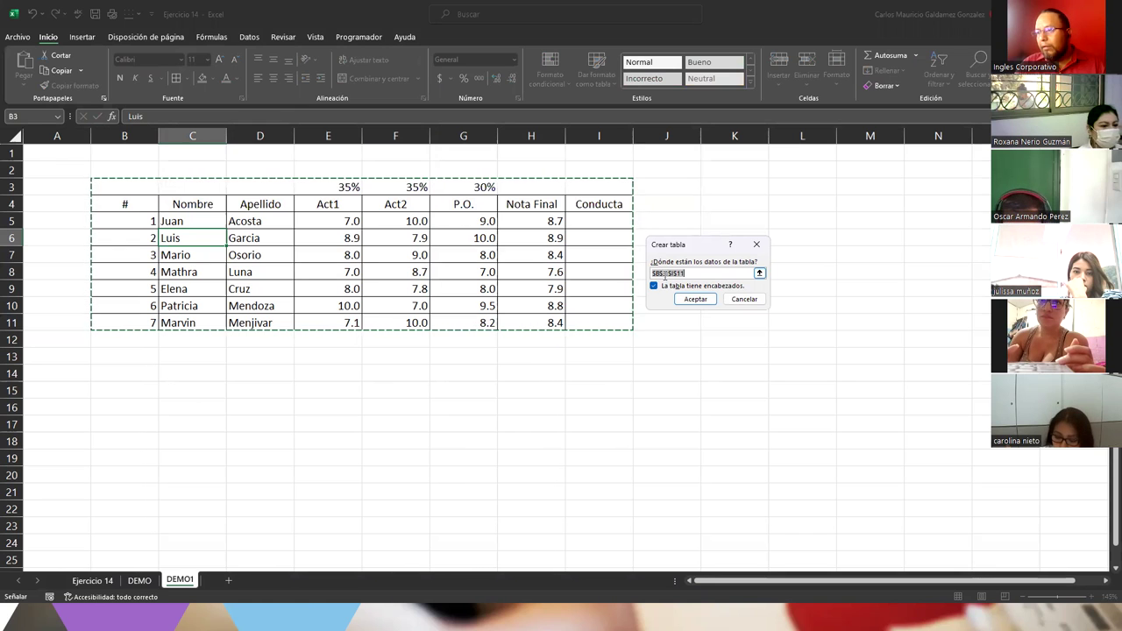
pyautogui.click(666, 275)
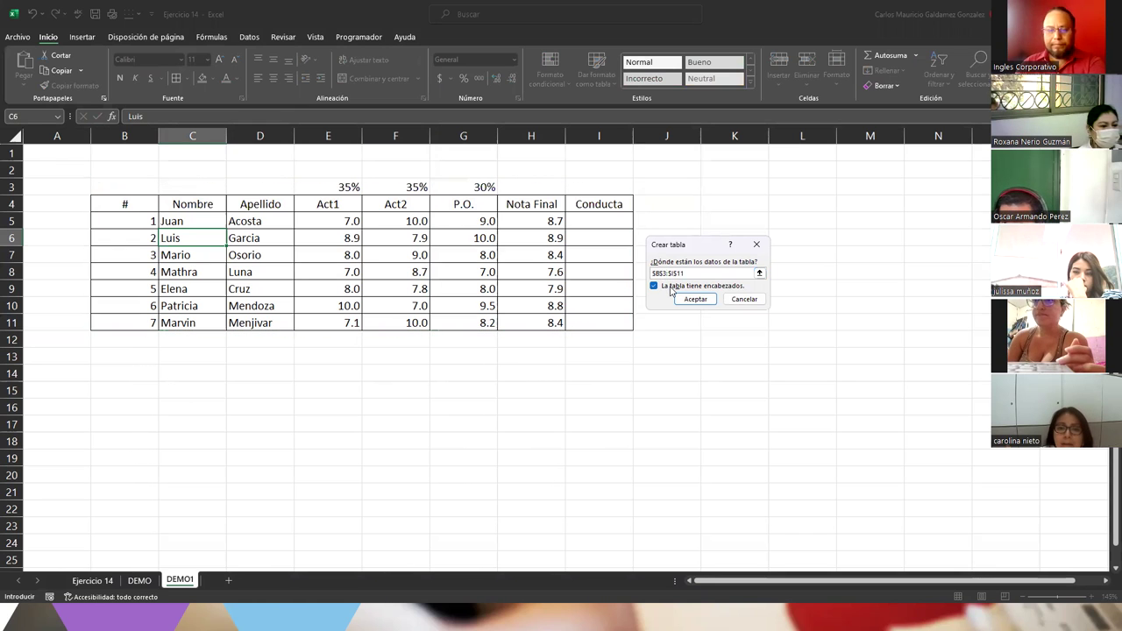
pyautogui.press('BackSpace')
pyautogui.write('4')
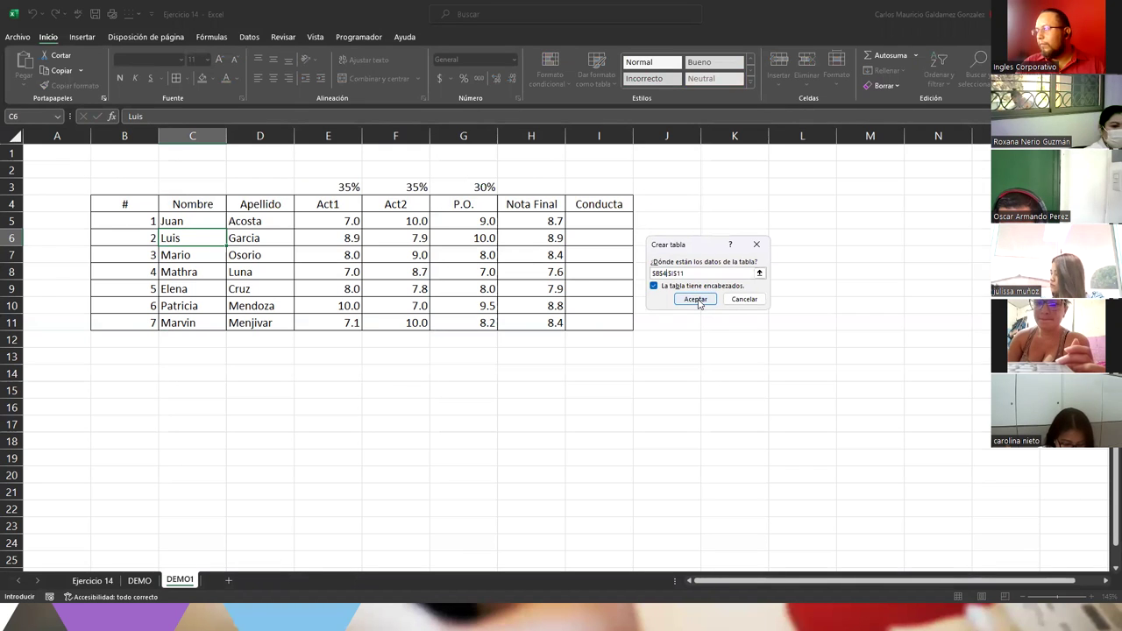
pyautogui.click(697, 301)
pyautogui.hotkey('ctrl', 'z')
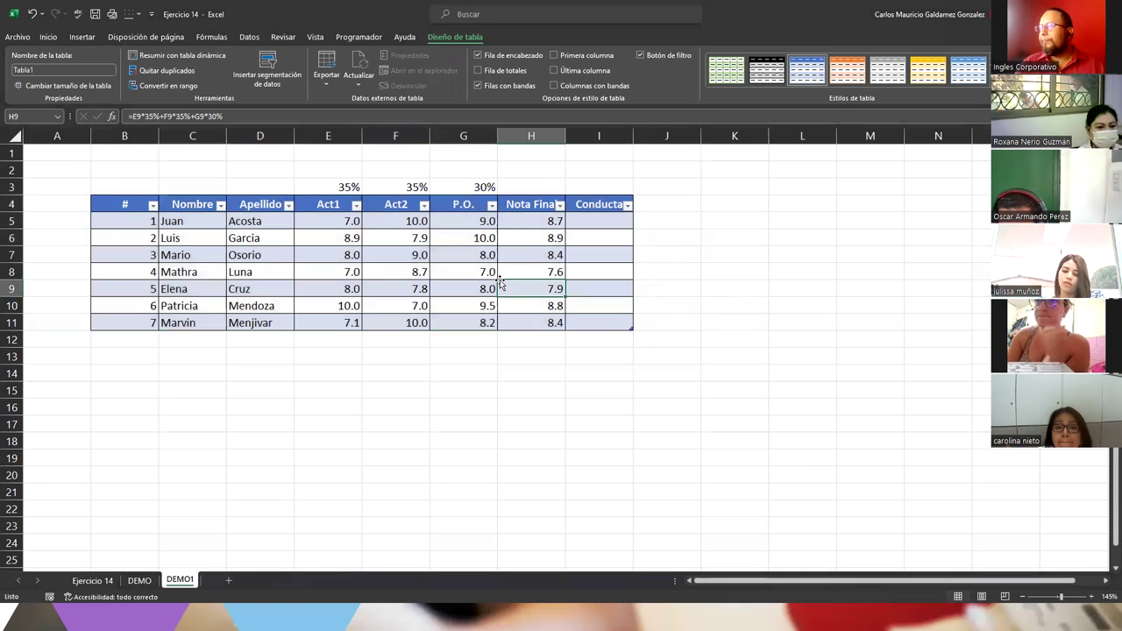
pyautogui.hotkey('ctrl', 'z')
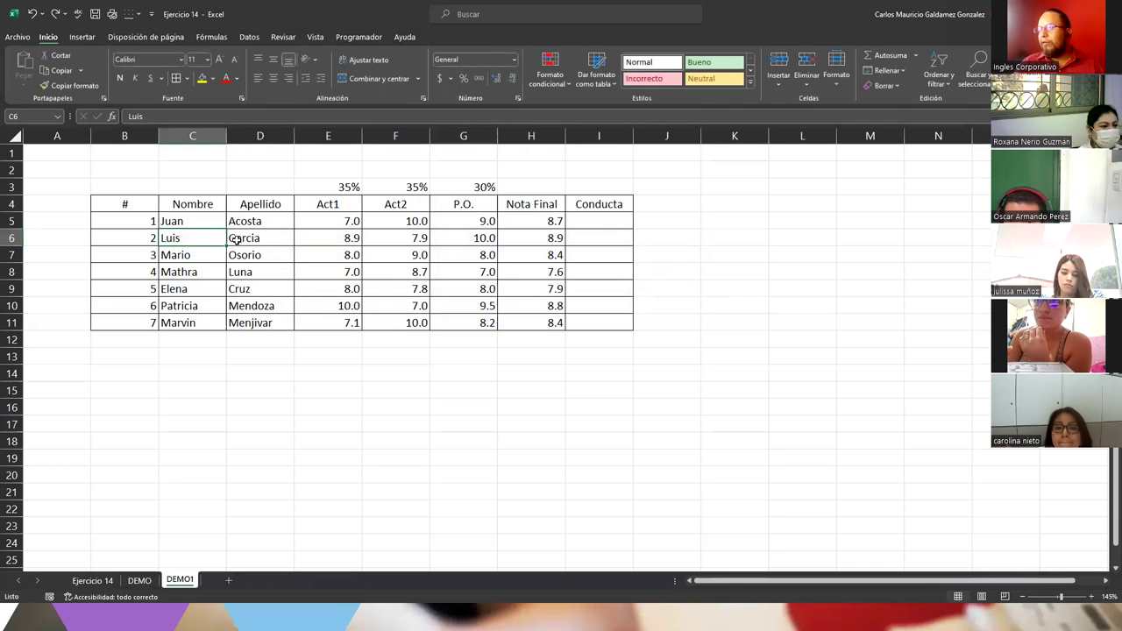
pyautogui.click(584, 222)
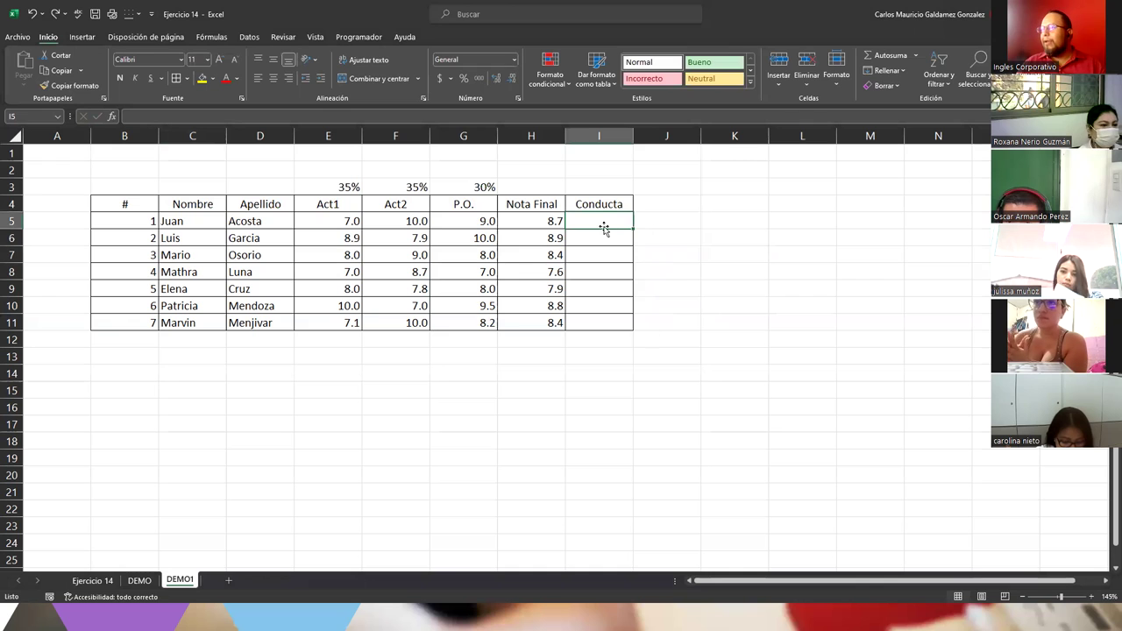
pyautogui.moveTo(599, 223); pyautogui.dragTo(606, 323)
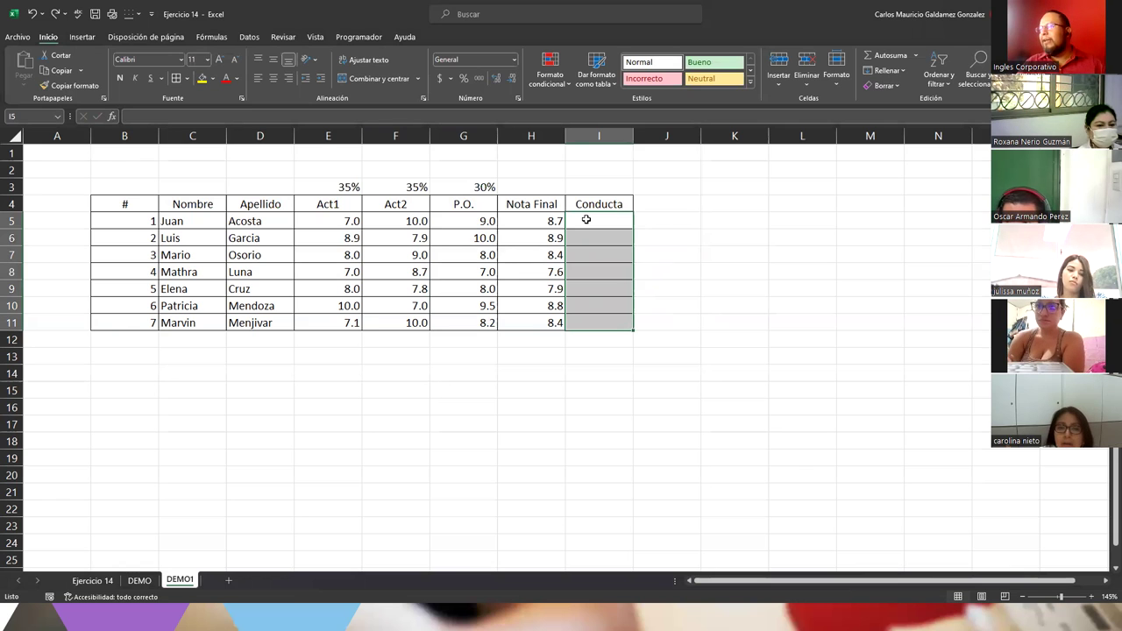
pyautogui.moveTo(633, 137); pyautogui.dragTo(653, 145)
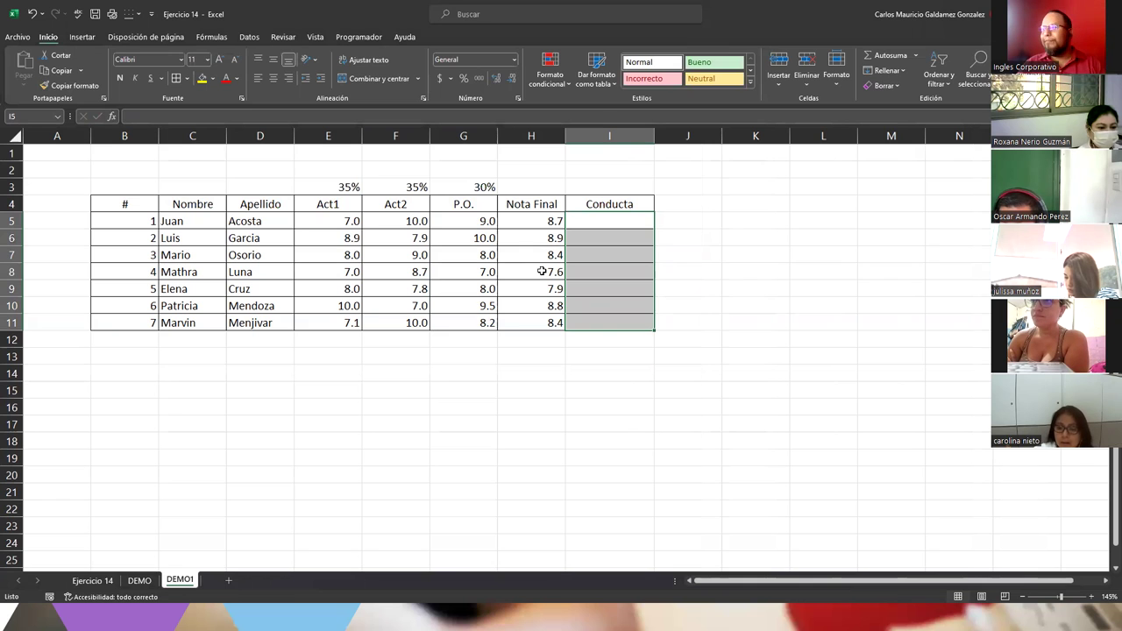
pyautogui.rightClick(595, 252)
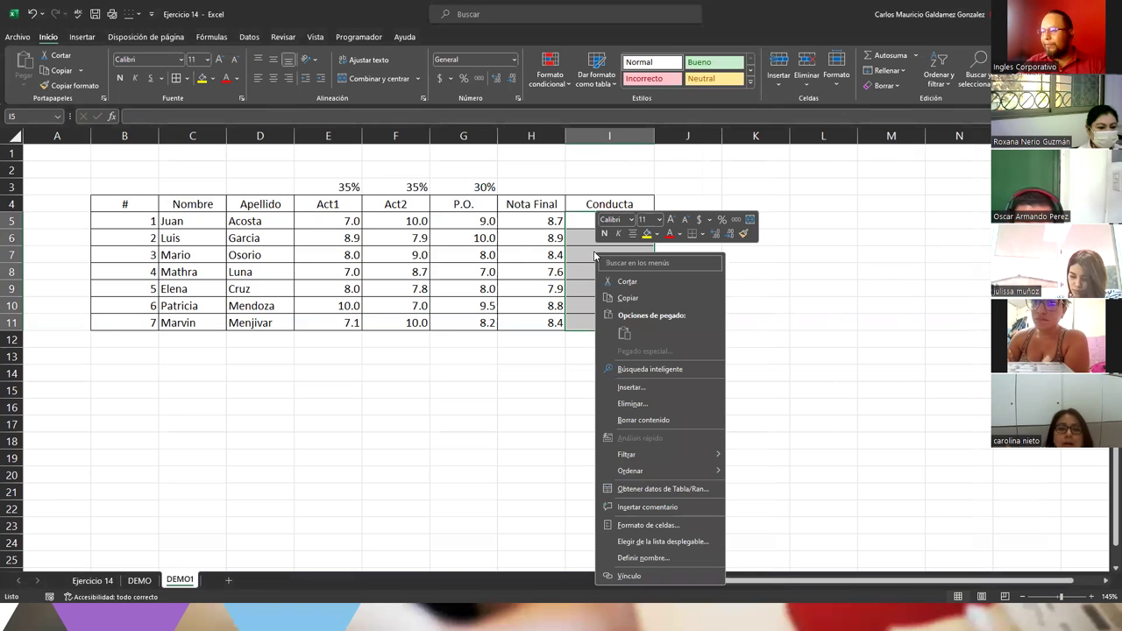
pyautogui.press('Escape')
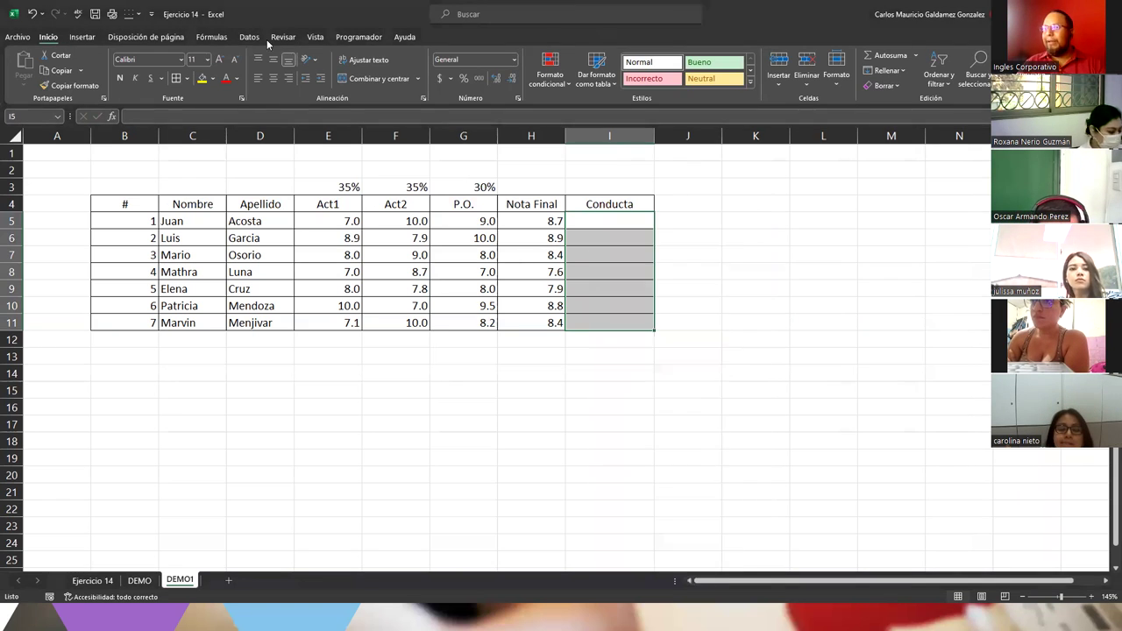
# Step: Open Data Validation for the empty Conducta cells I5:I11 and expand the Permitir list
pyautogui.click(250, 37)
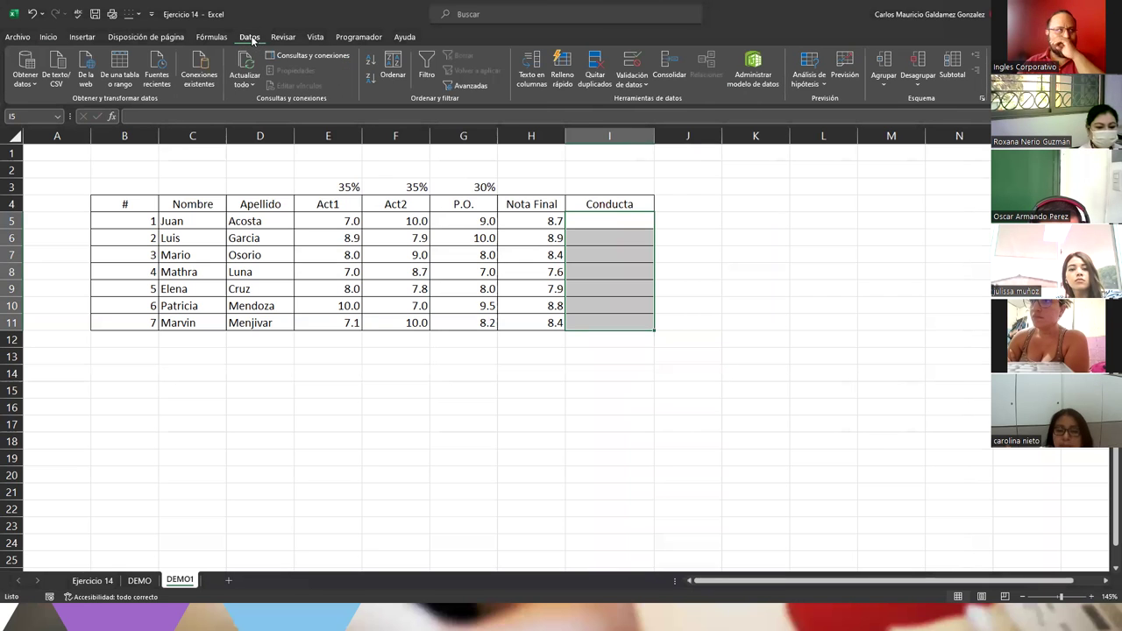
pyautogui.click(630, 62)
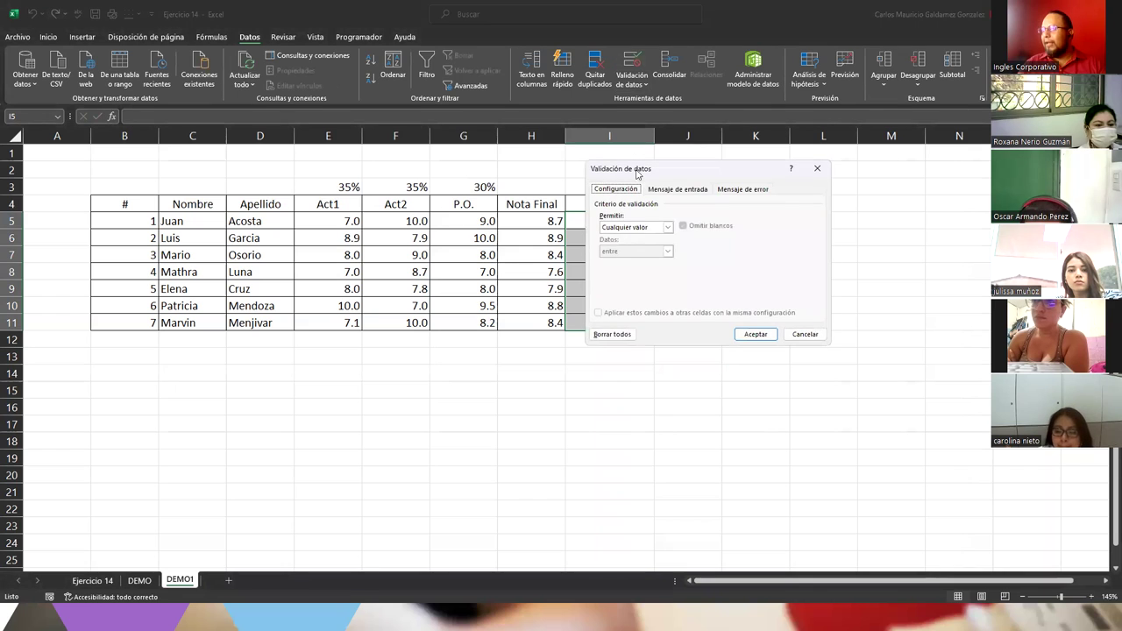
pyautogui.click(640, 228)
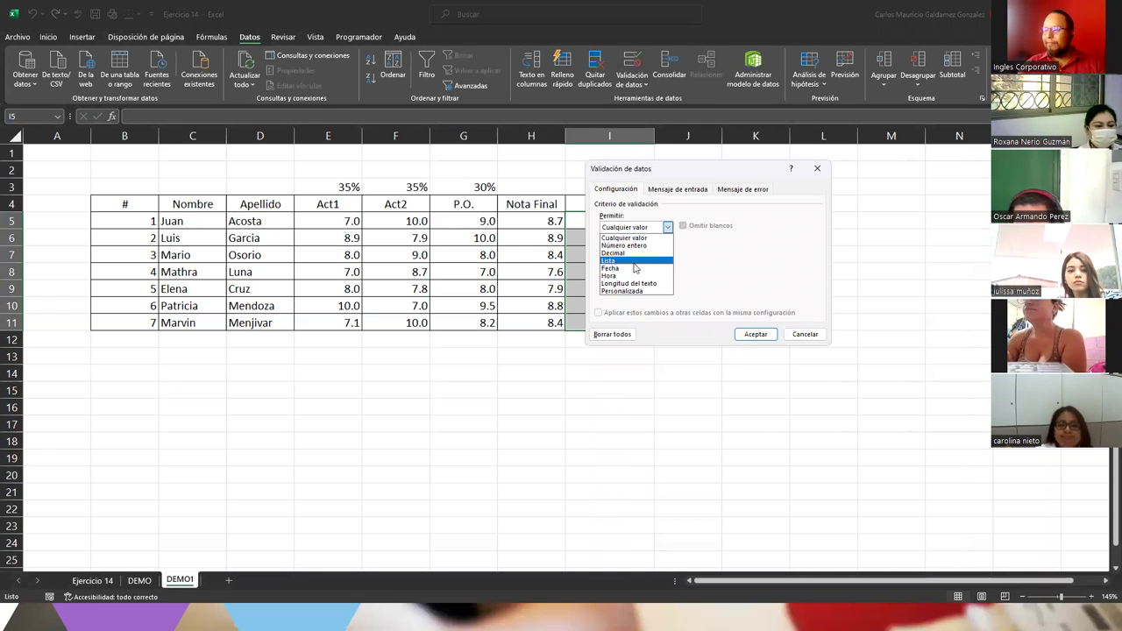
# Step: Make the Conducta rule a Lista with source E;MB;B;R;NM
pyautogui.click(634, 262)
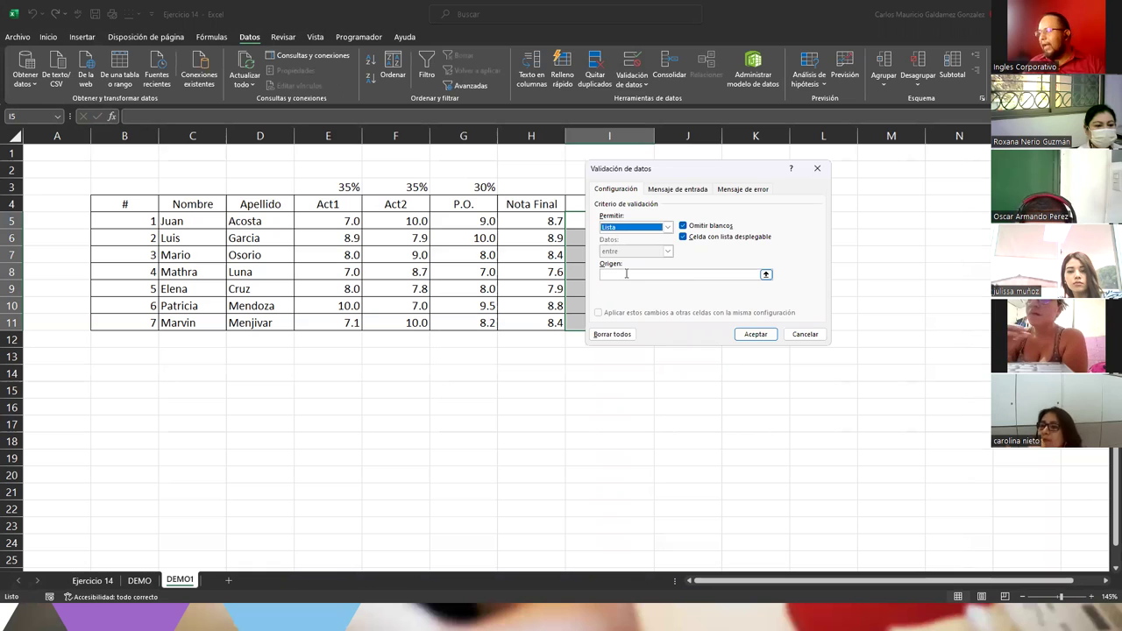
pyautogui.click(625, 274)
pyautogui.write('E')
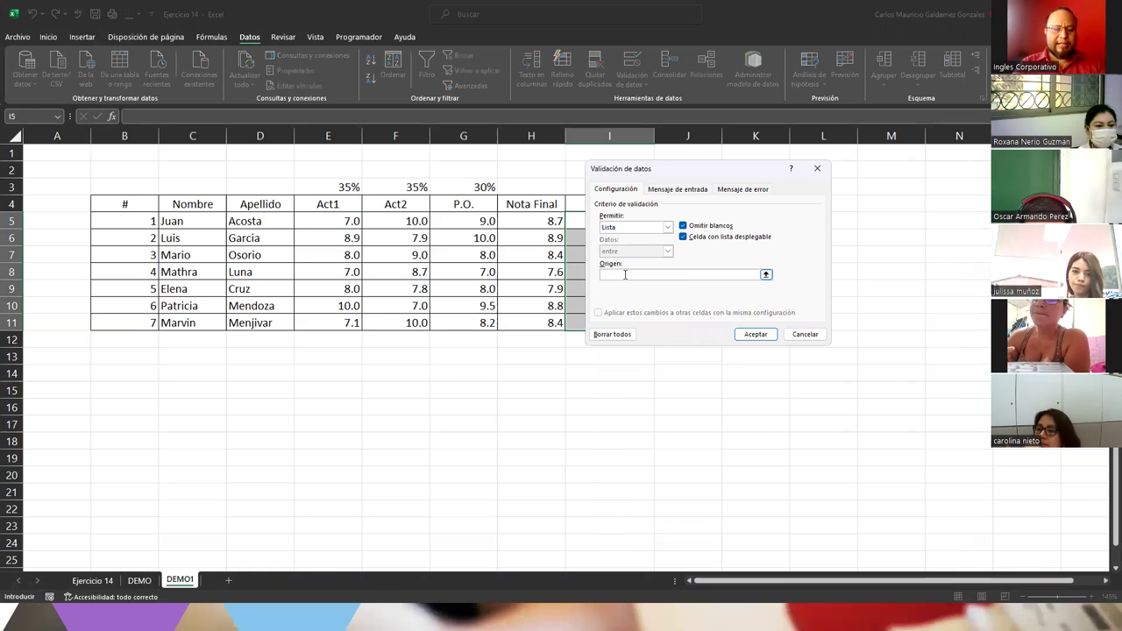
pyautogui.write(';MB')
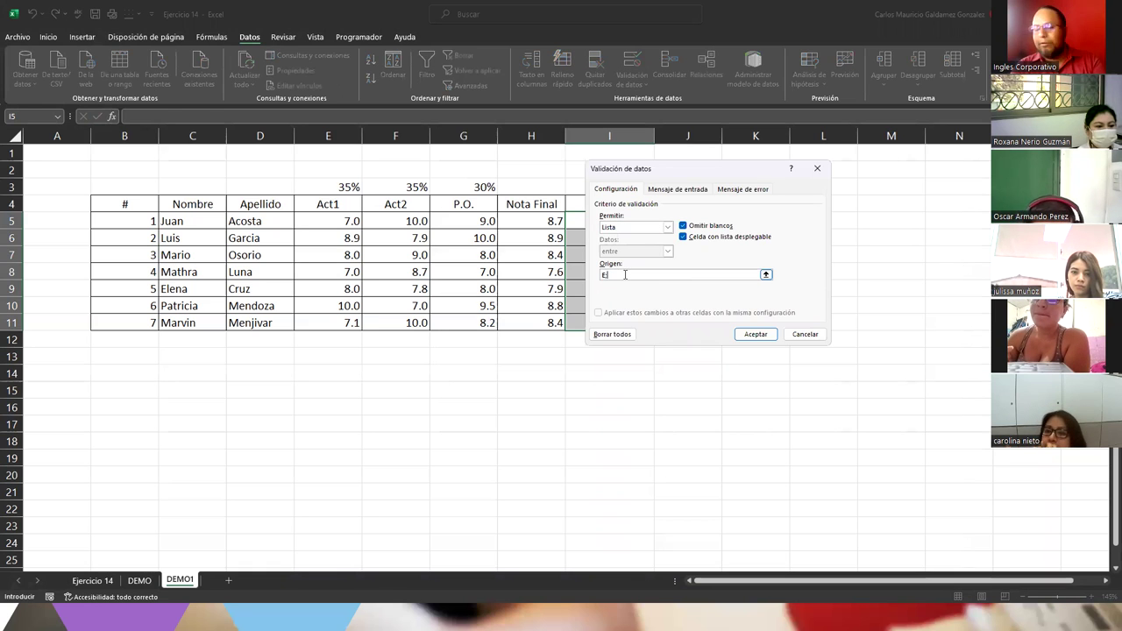
pyautogui.write(';B')
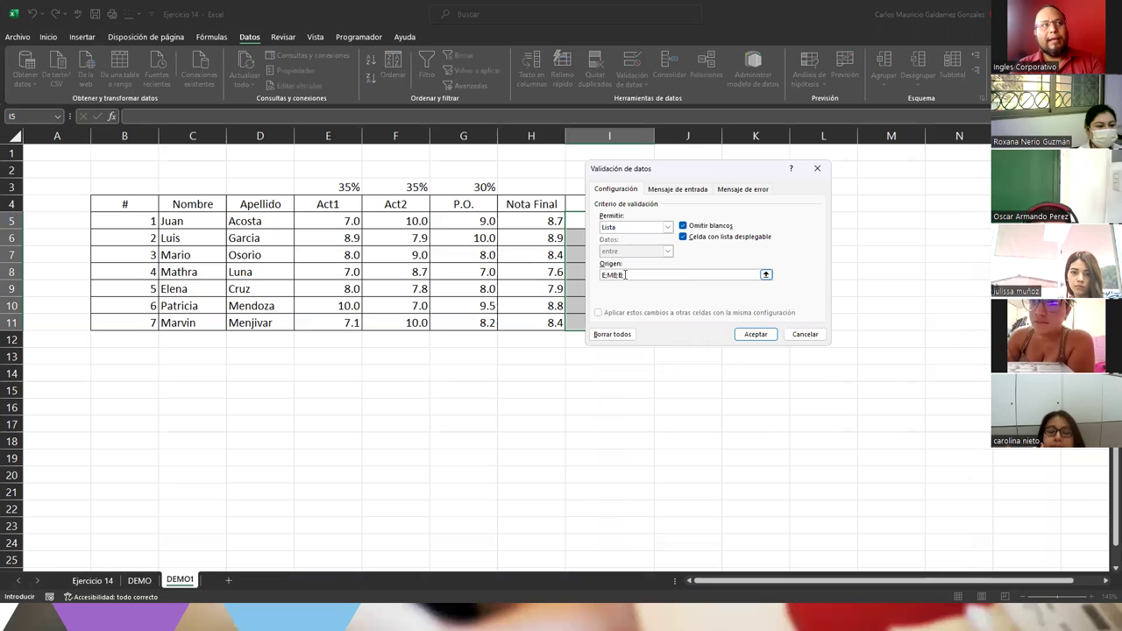
pyautogui.write(';')
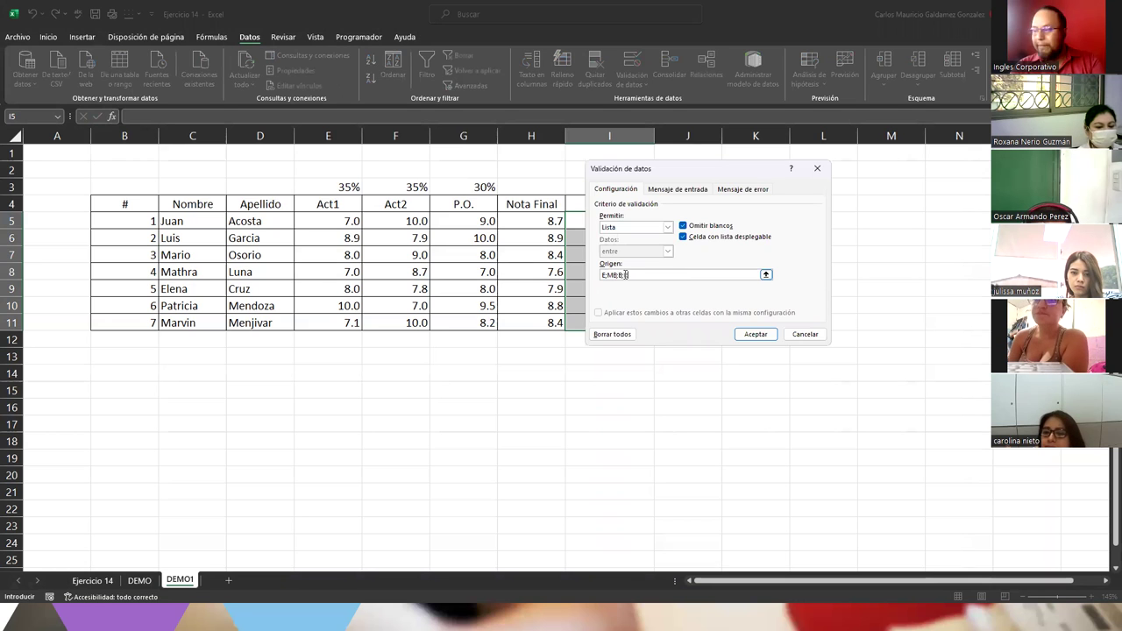
pyautogui.write('R;NM')
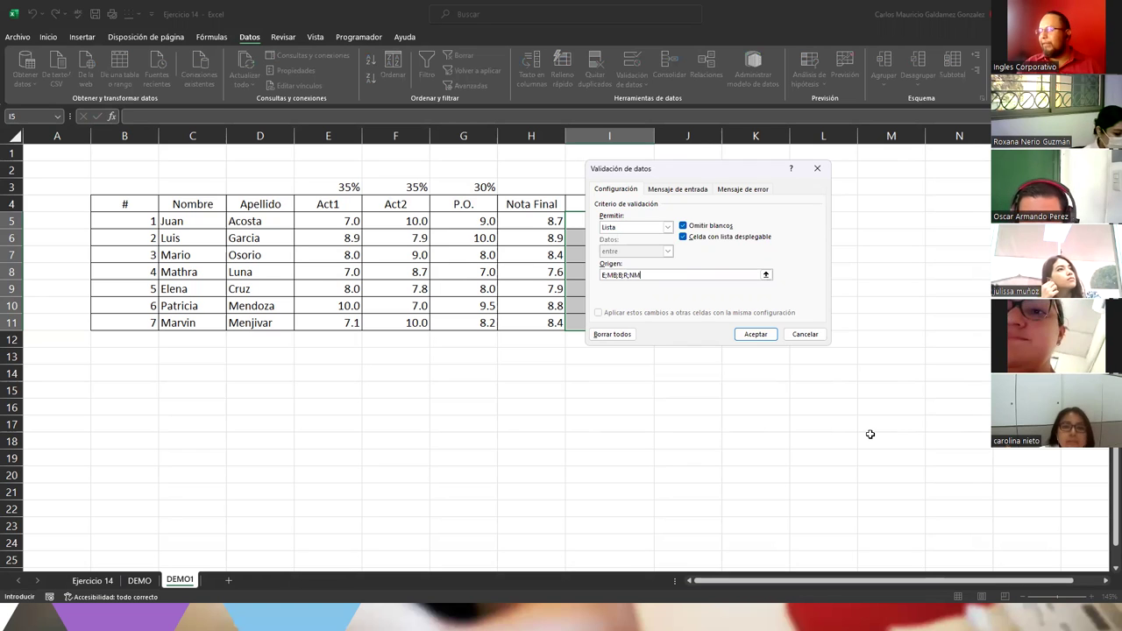
pyautogui.moveTo(674, 174); pyautogui.dragTo(761, 173)
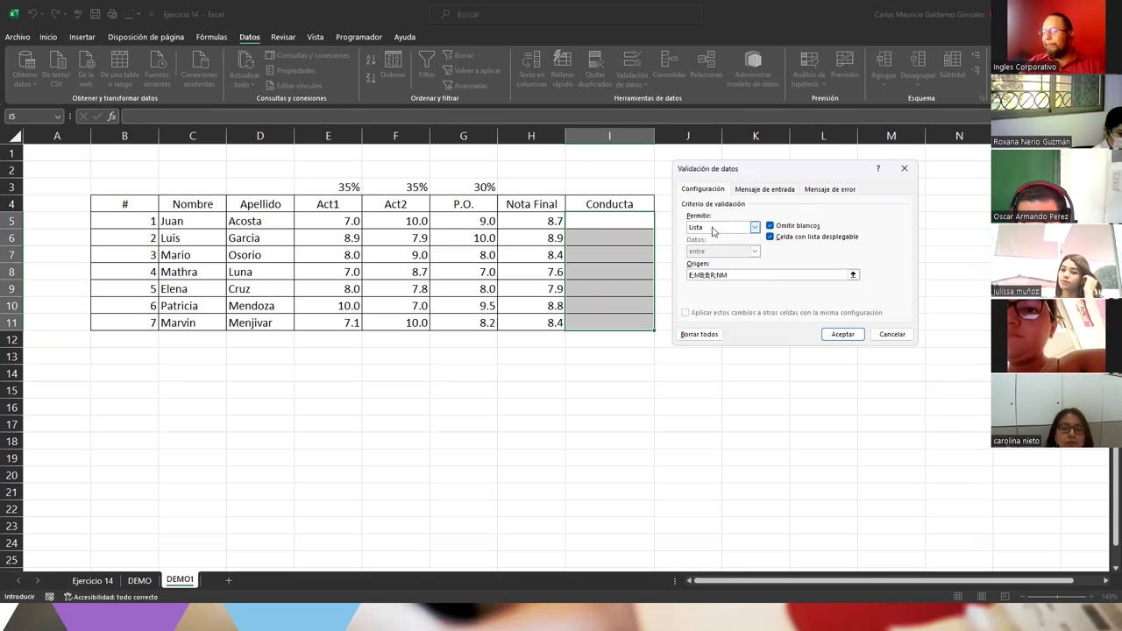
pyautogui.moveTo(728, 276); pyautogui.dragTo(643, 275)
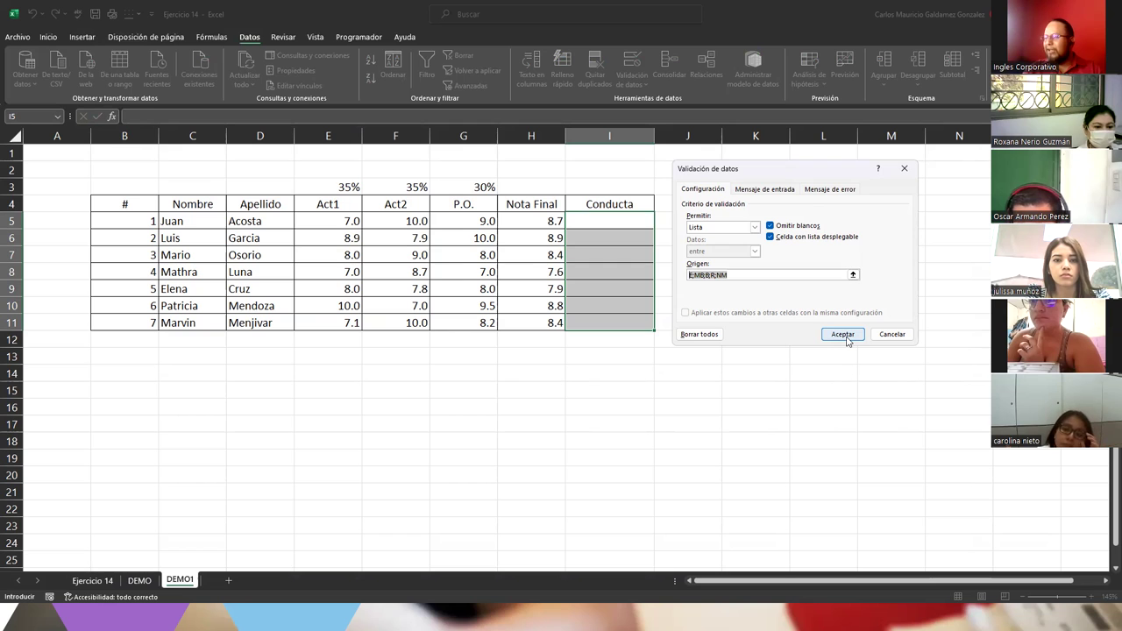
# Step: Apply the grade list and confirm that typing 'Inadactable' in I5 is rejected
pyautogui.click(842, 334)
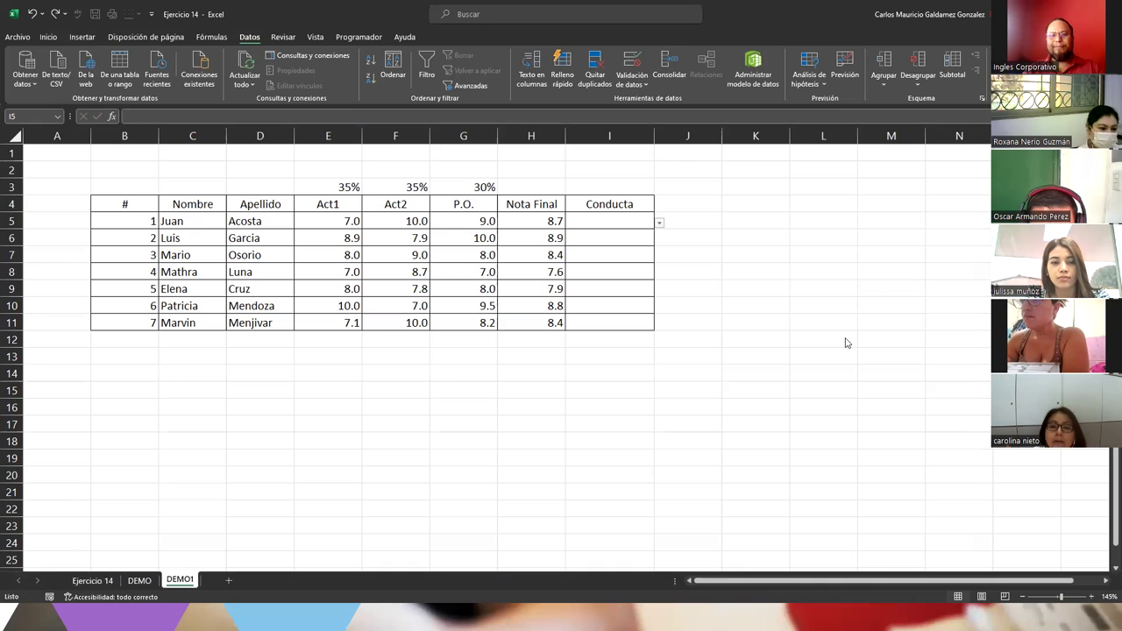
pyautogui.hotkey('shift', 'Down')
pyautogui.hotkey('shift', 'Down')
pyautogui.hotkey('shift', 'Down')
pyautogui.click(619, 220)
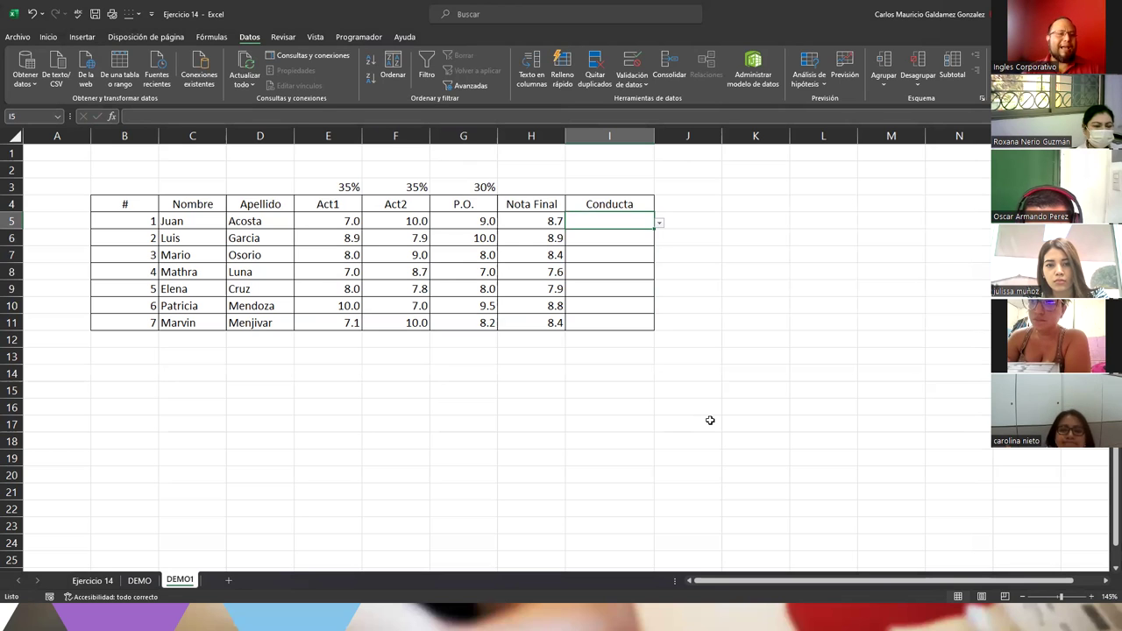
pyautogui.write('Inadactable')
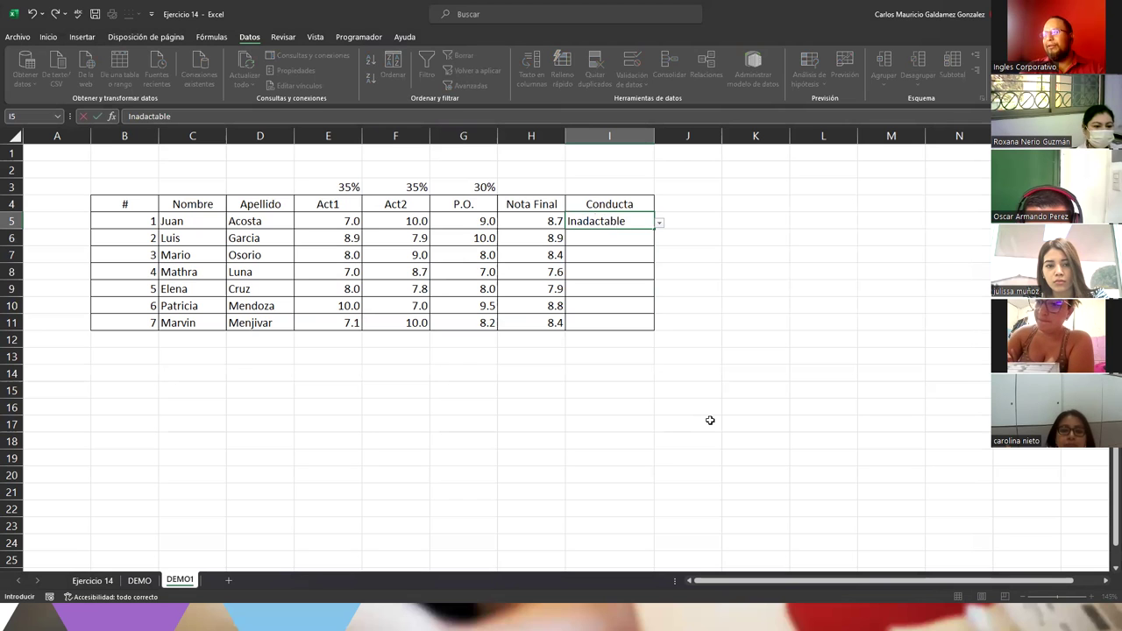
pyautogui.press('Return')
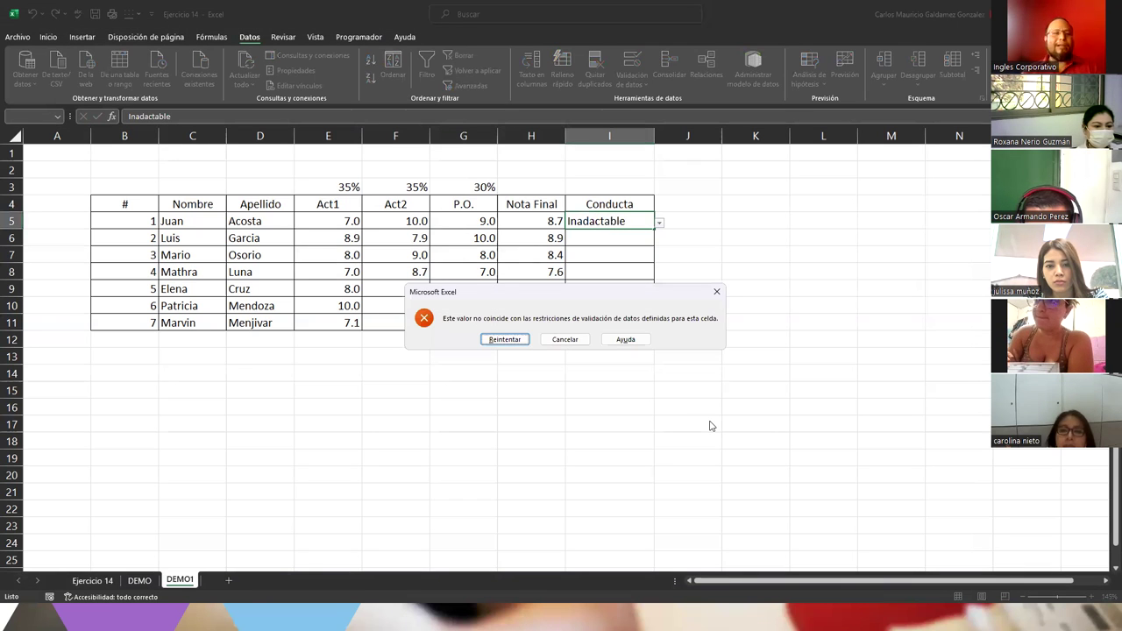
pyautogui.click(561, 341)
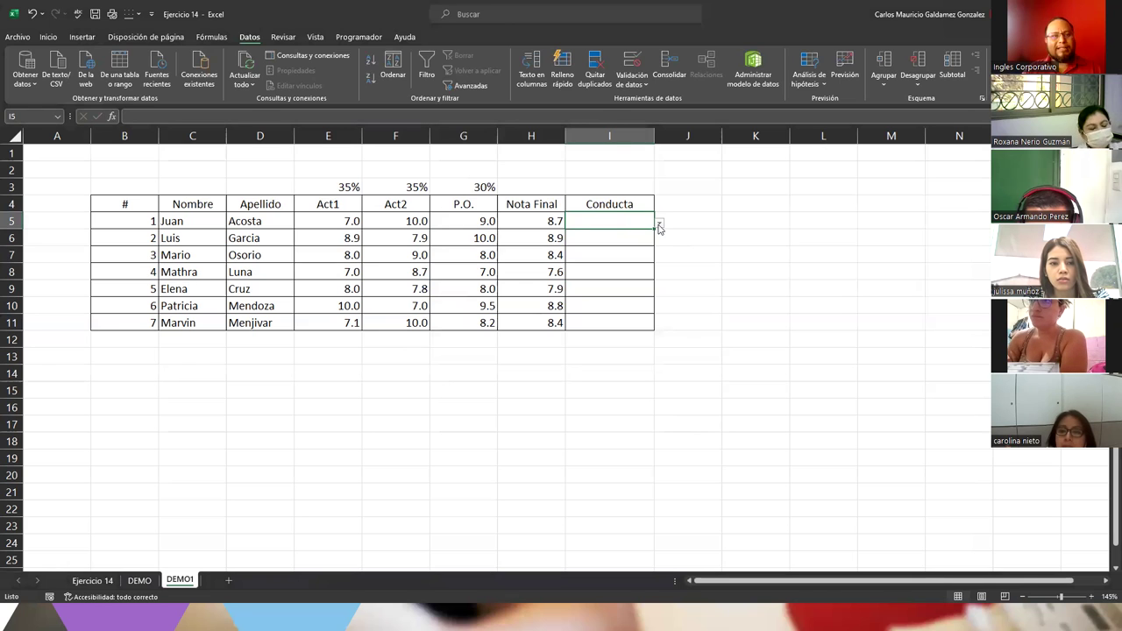
# Step: Check each Conducta cell I5–I11 has the grade dropdown, then pick R for I5
pyautogui.click(608, 241)
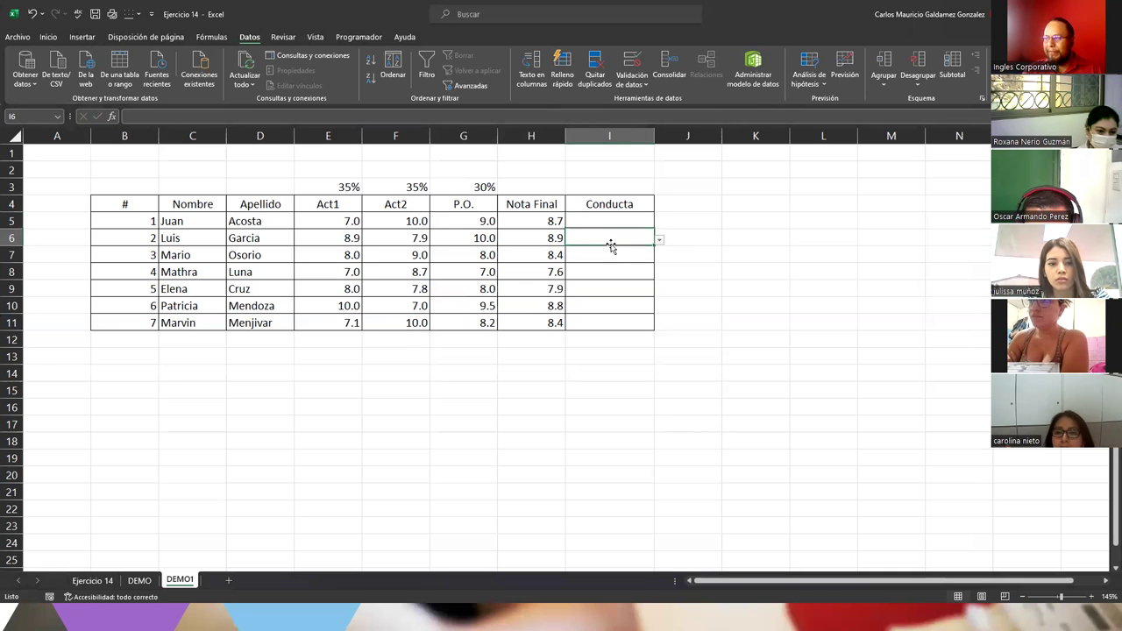
pyautogui.click(606, 224)
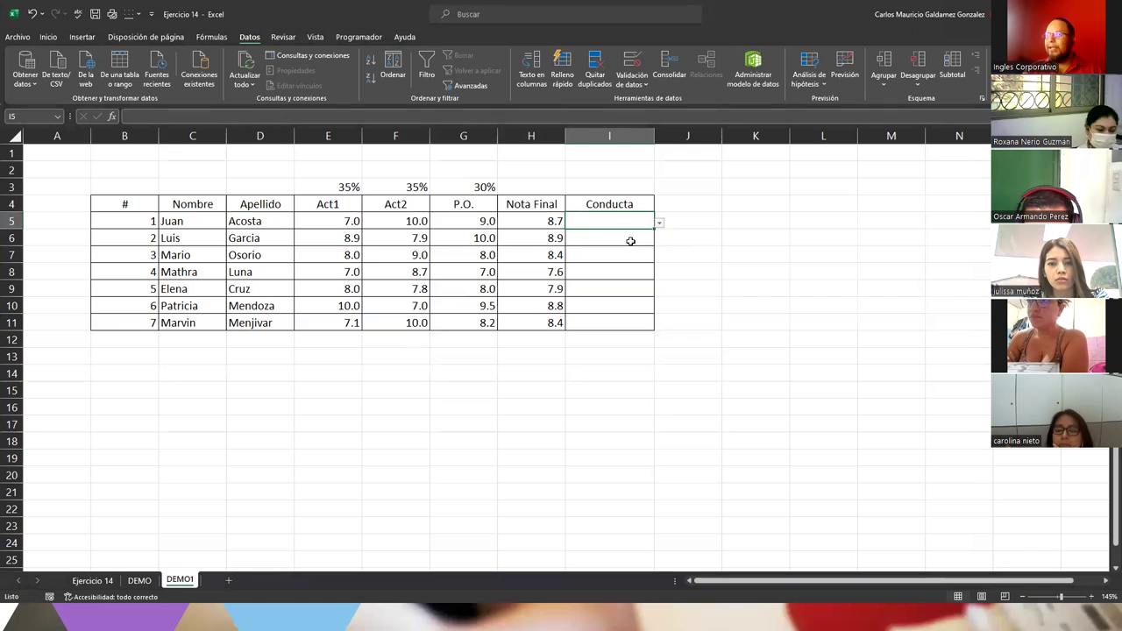
pyautogui.click(630, 241)
pyautogui.click(624, 256)
pyautogui.click(626, 273)
pyautogui.click(626, 290)
pyautogui.click(627, 307)
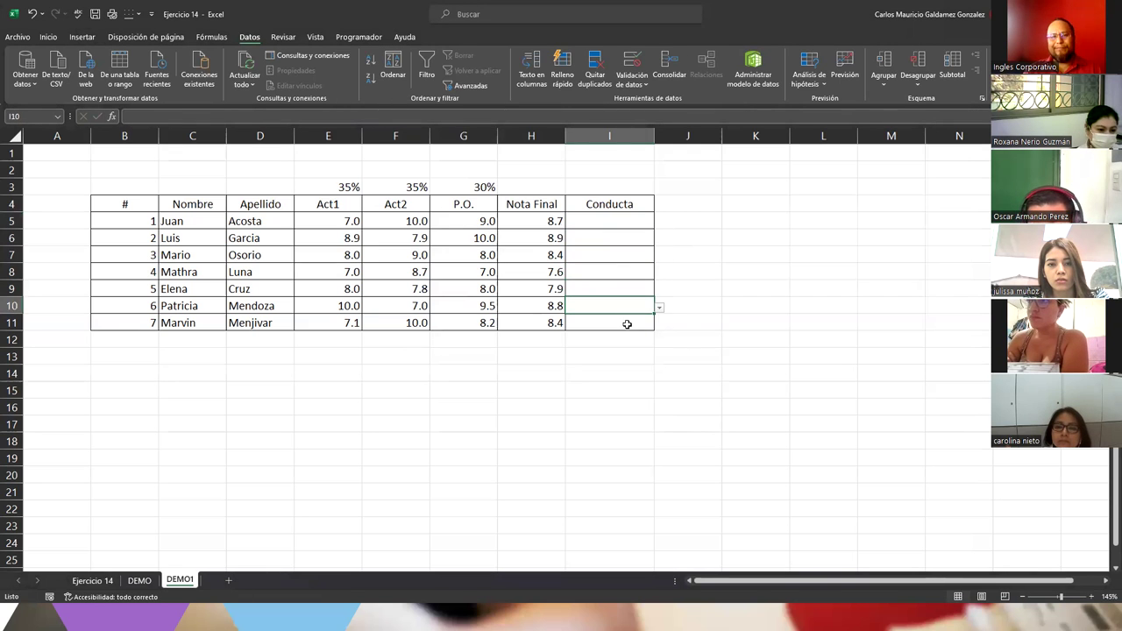
pyautogui.click(627, 323)
pyautogui.click(601, 223)
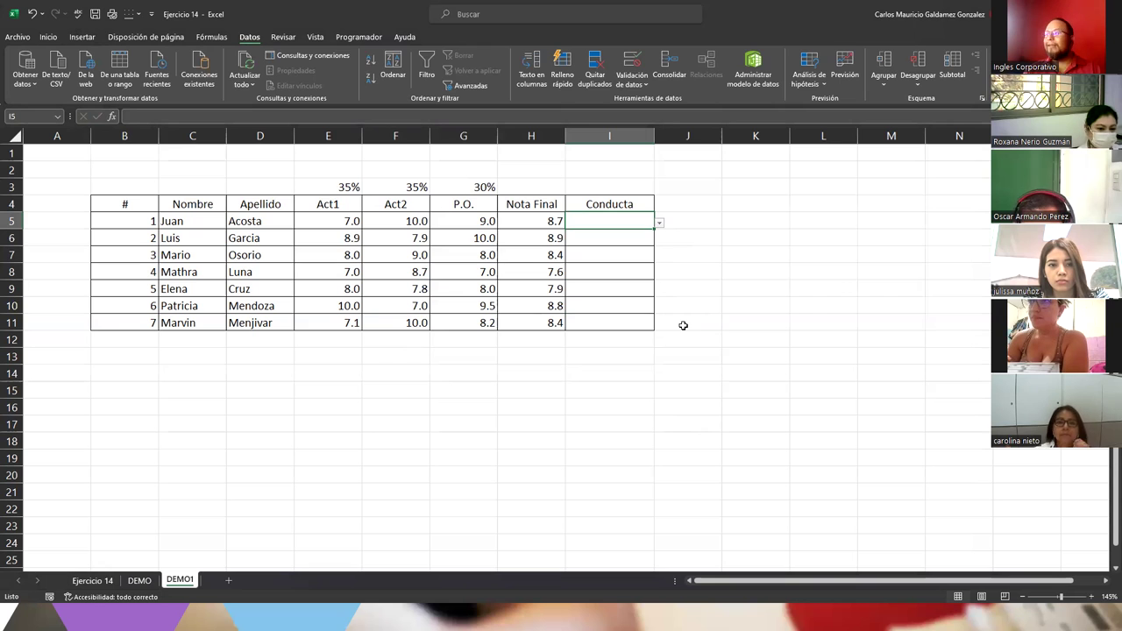
pyautogui.click(660, 225)
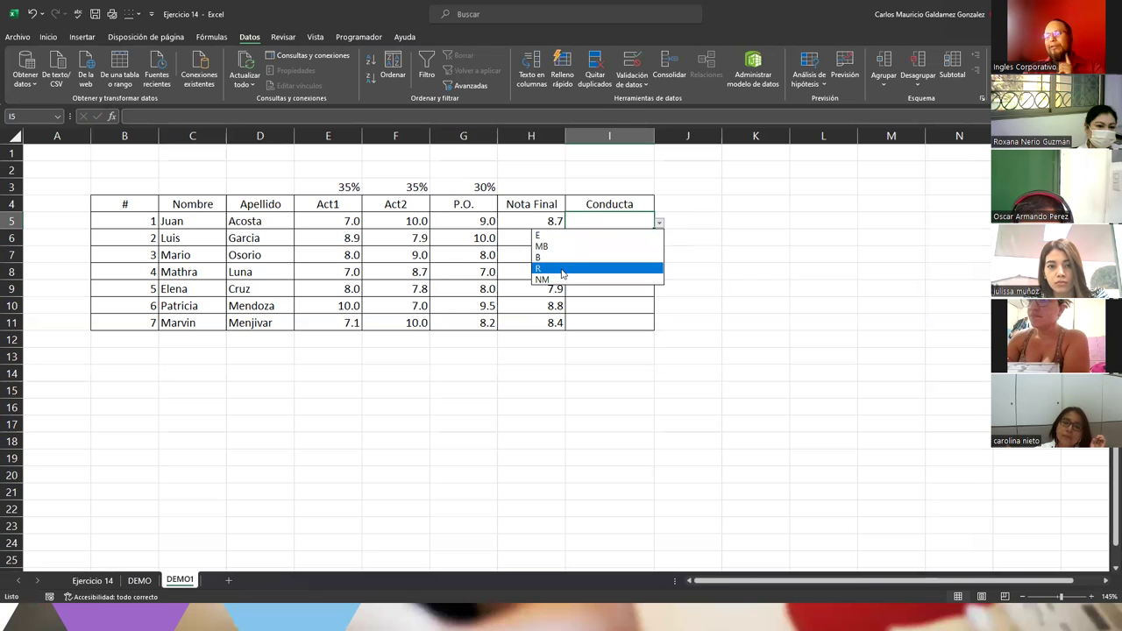
pyautogui.click(561, 269)
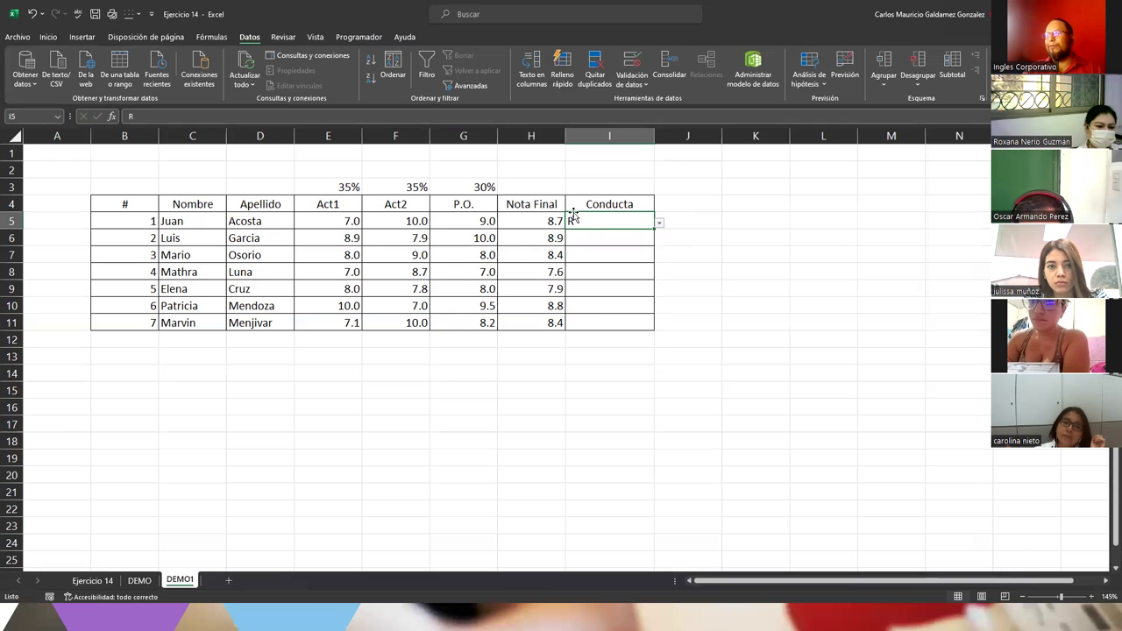
# Step: Centre the Conducta cells I5:I11 and autofit column I to its header
pyautogui.moveTo(597, 221); pyautogui.dragTo(603, 325)
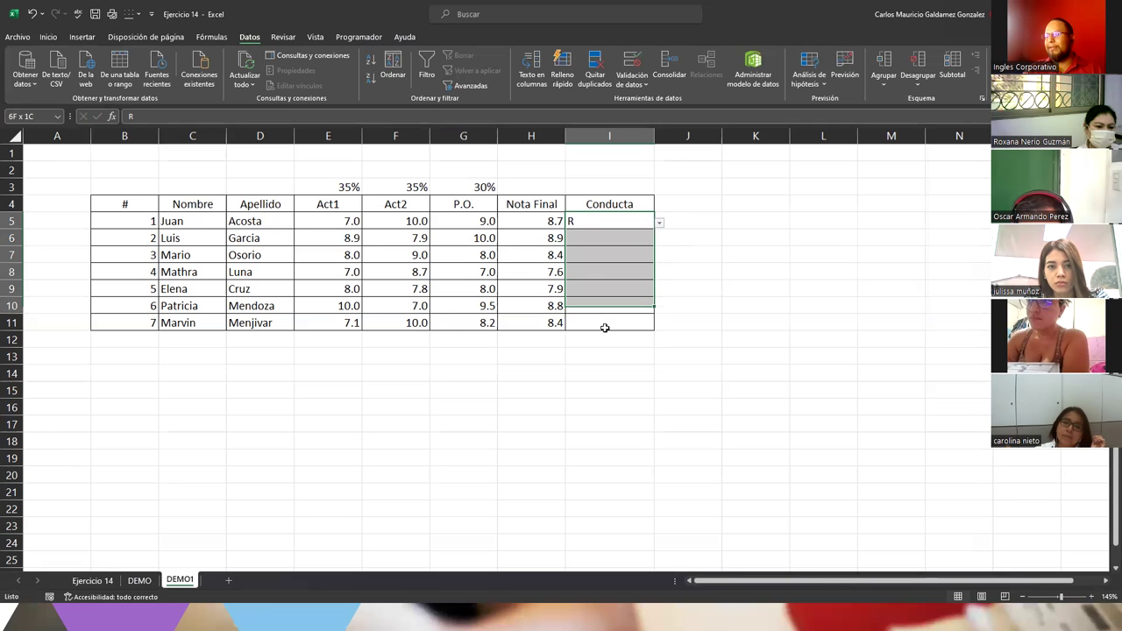
pyautogui.click(50, 37)
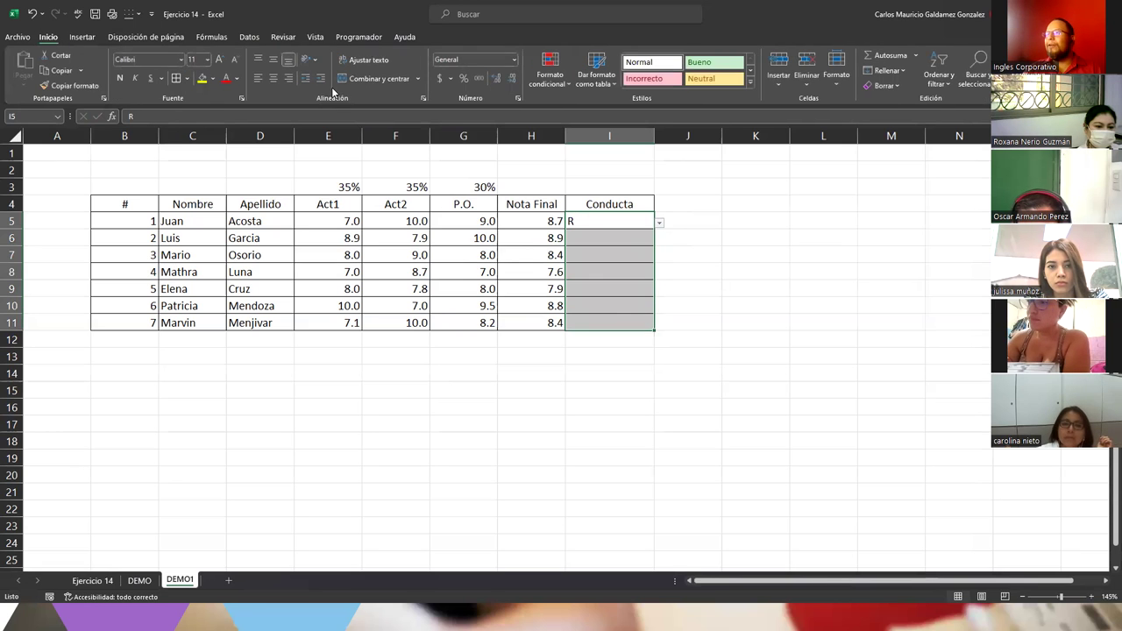
pyautogui.click(272, 78)
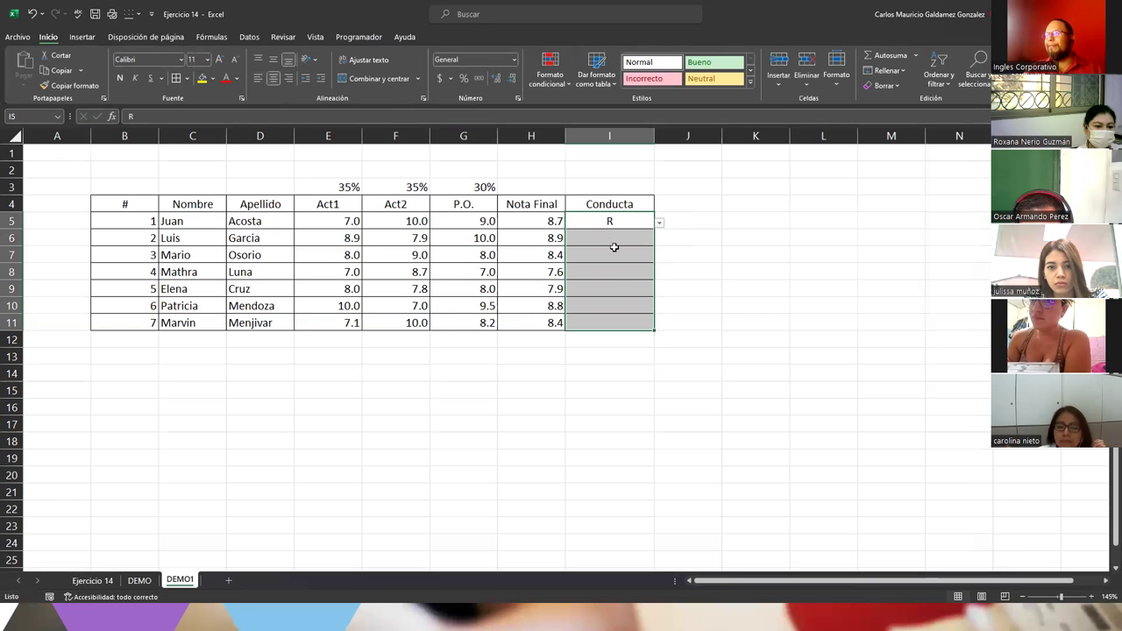
pyautogui.doubleClick(654, 137)
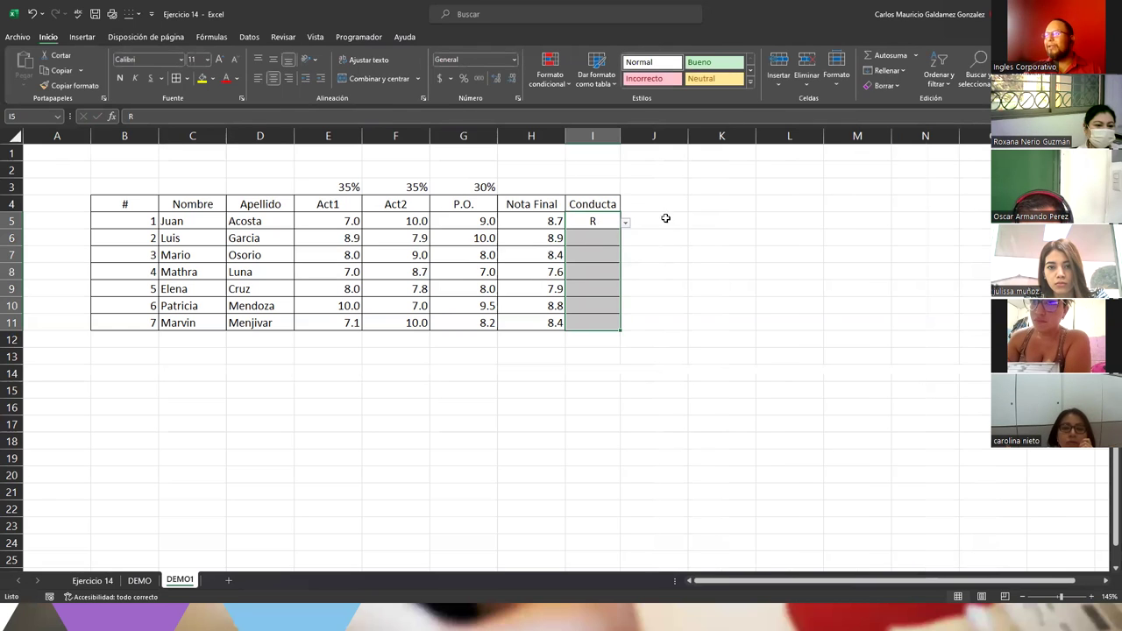
pyautogui.click(594, 238)
pyautogui.click(625, 239)
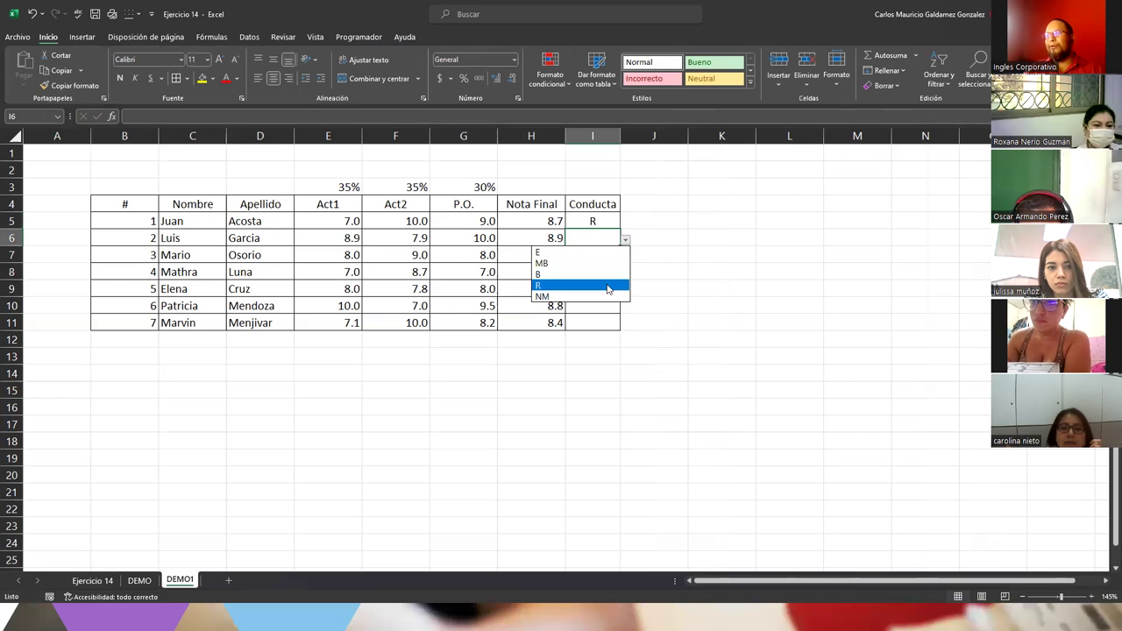
# Step: Pick E, MB and R from the grade dropdowns in I6, I7 and I8
pyautogui.click(580, 253)
pyautogui.click(599, 258)
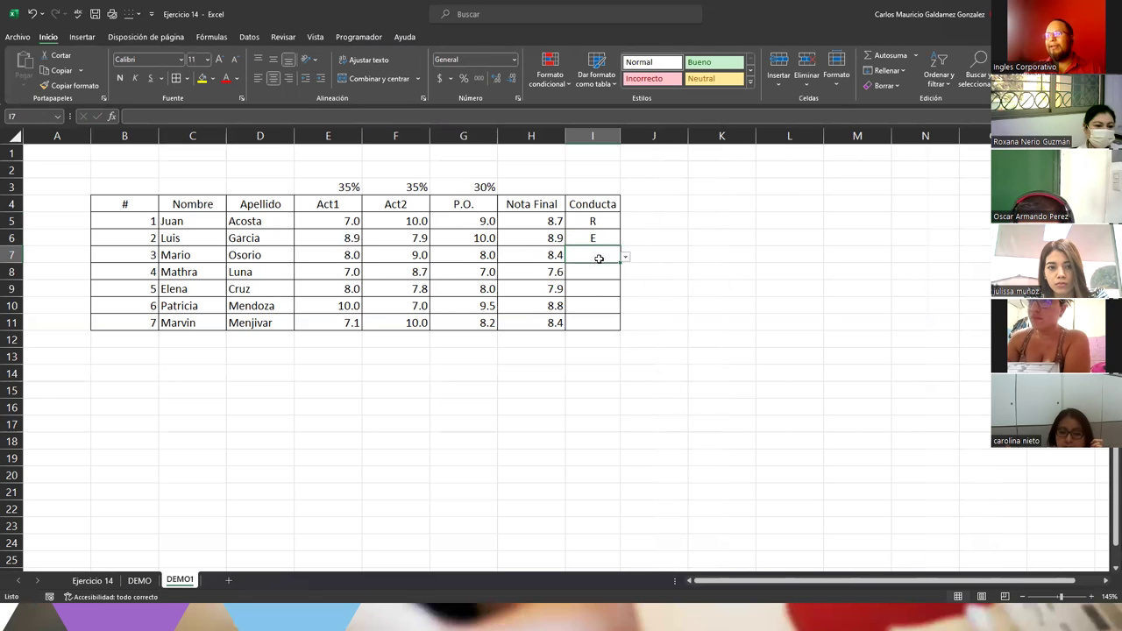
pyautogui.click(624, 257)
pyautogui.click(599, 280)
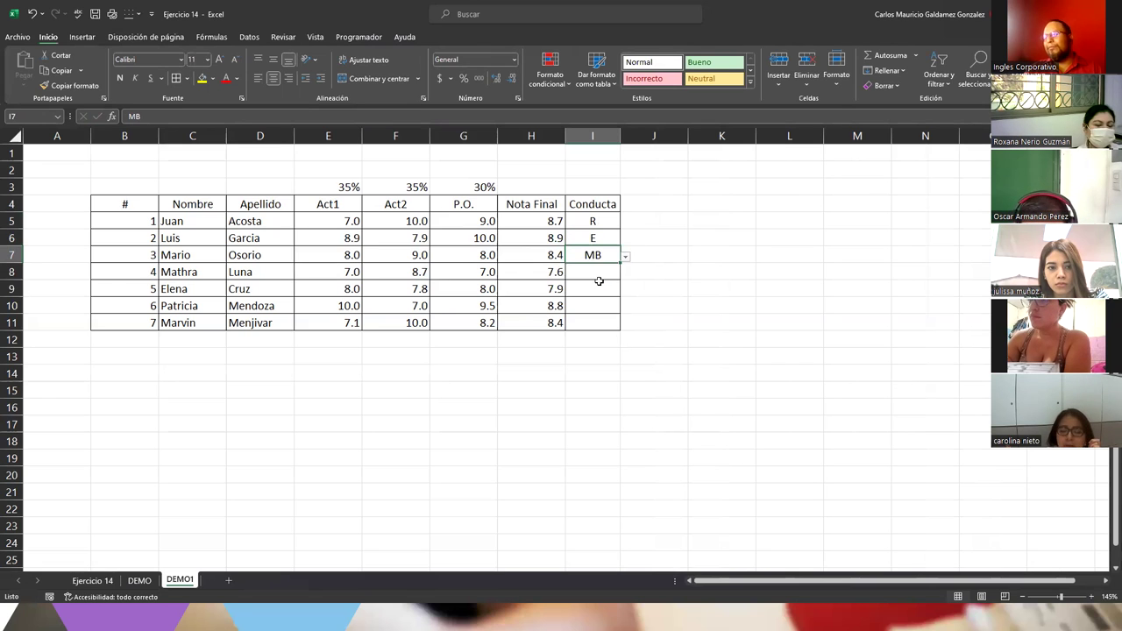
pyautogui.click(598, 276)
pyautogui.click(625, 273)
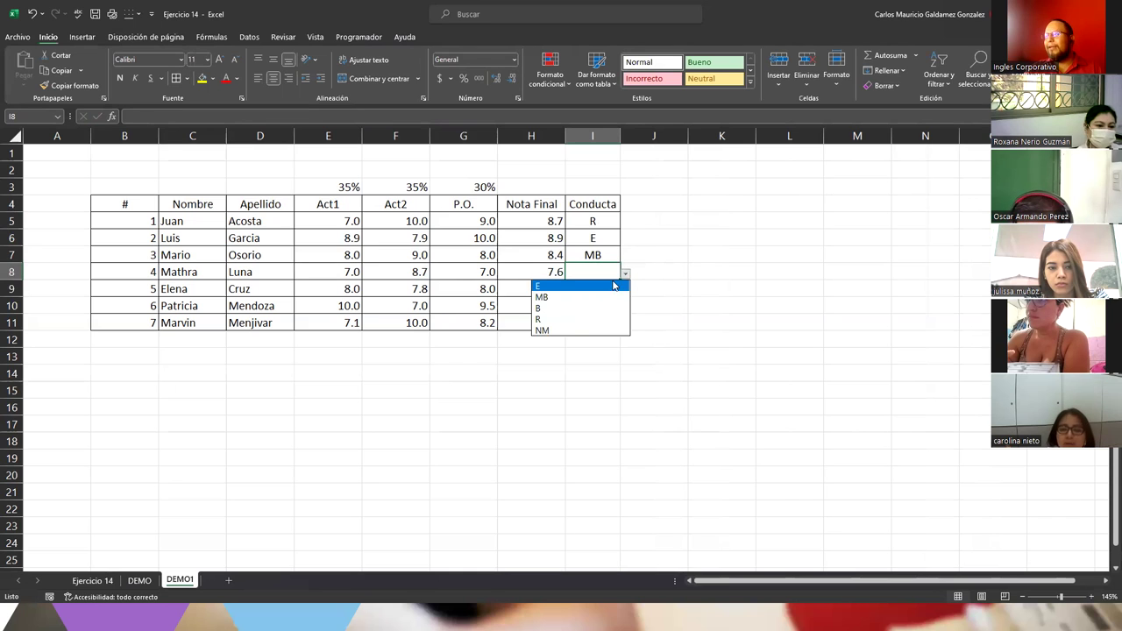
pyautogui.click(572, 322)
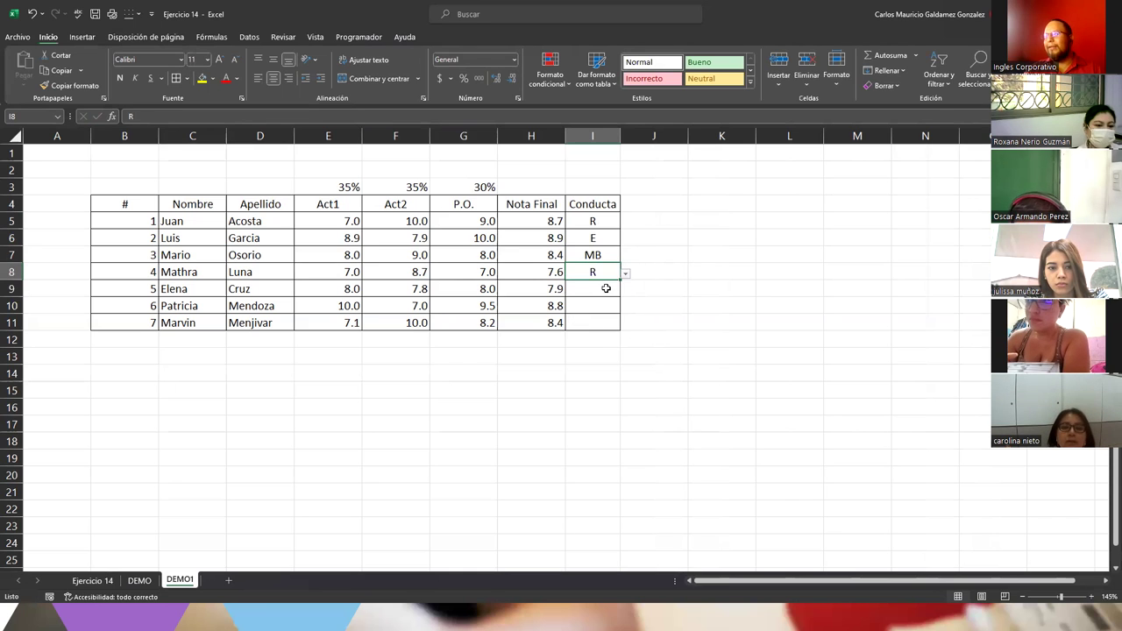
# Step: Pick NM, MB and E from the grade dropdowns in I9, I10 and I11
pyautogui.click(605, 288)
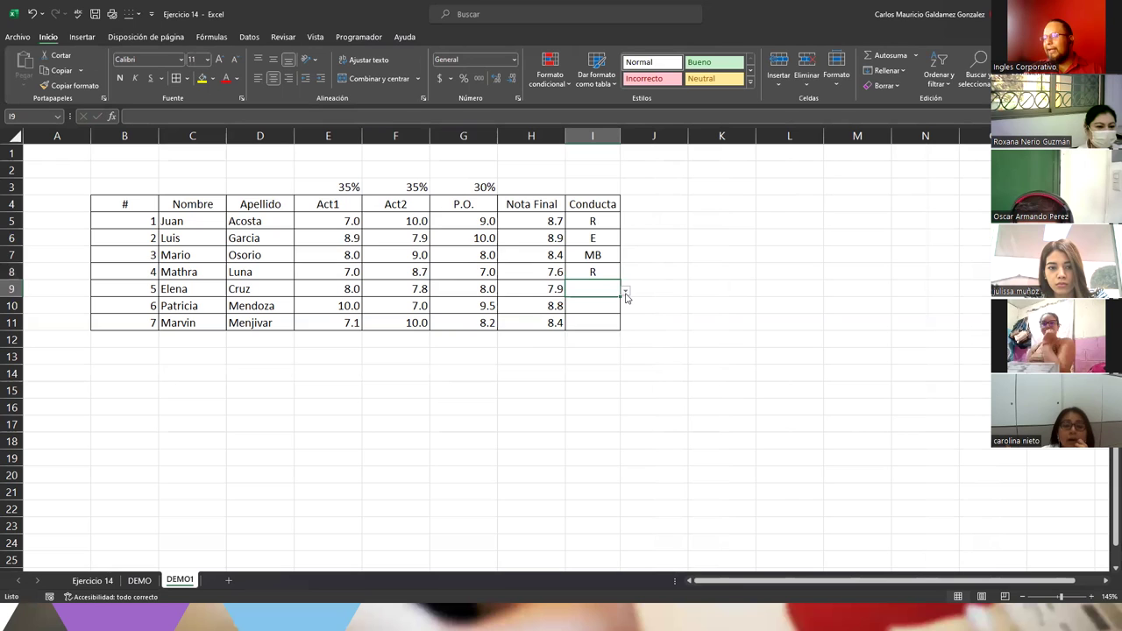
pyautogui.click(625, 290)
pyautogui.click(589, 350)
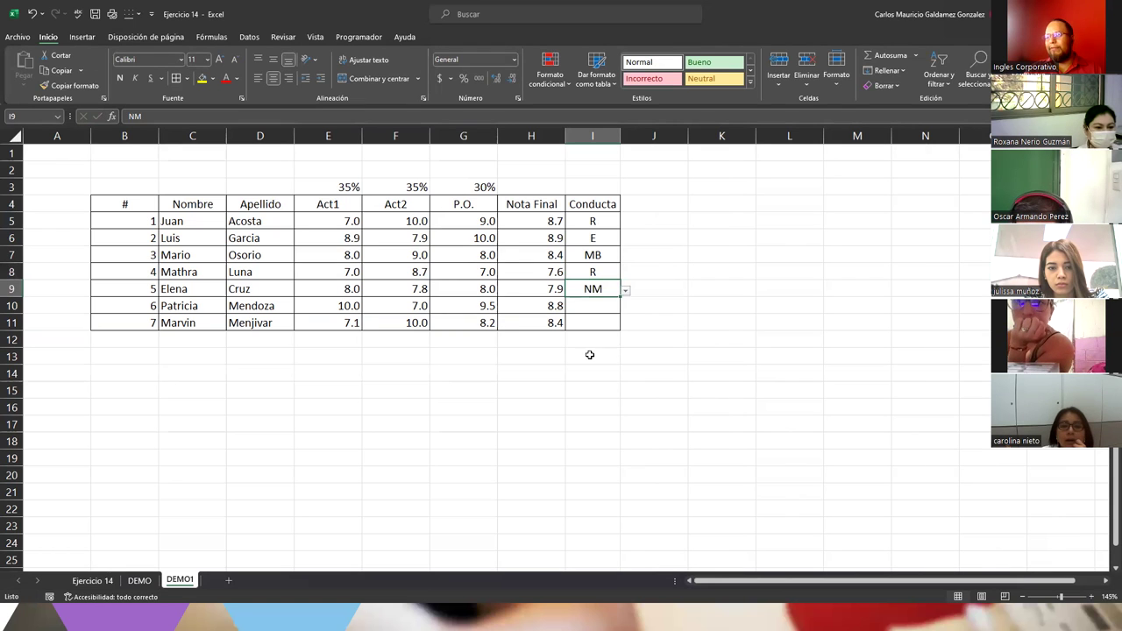
pyautogui.click(597, 308)
pyautogui.click(625, 307)
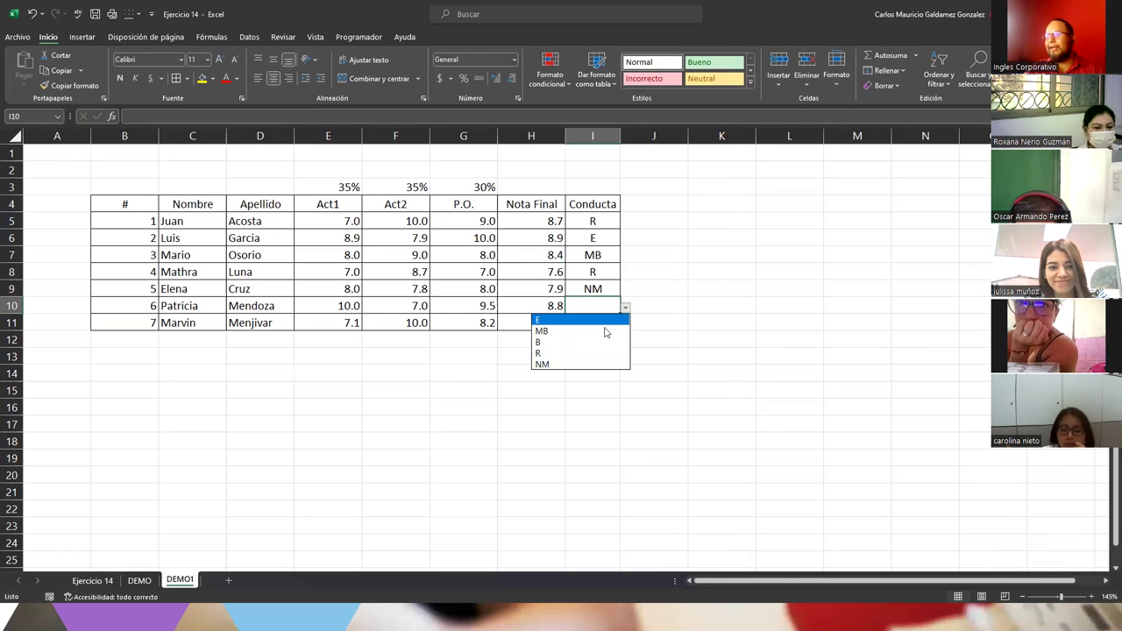
pyautogui.click(604, 333)
pyautogui.click(603, 322)
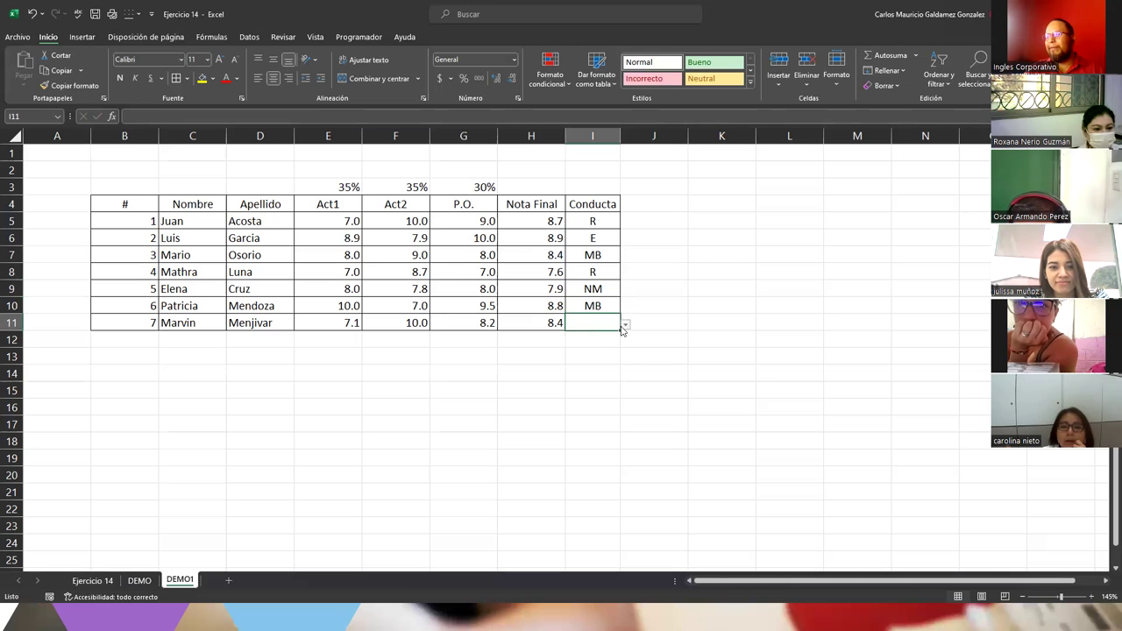
pyautogui.click(624, 326)
pyautogui.click(608, 338)
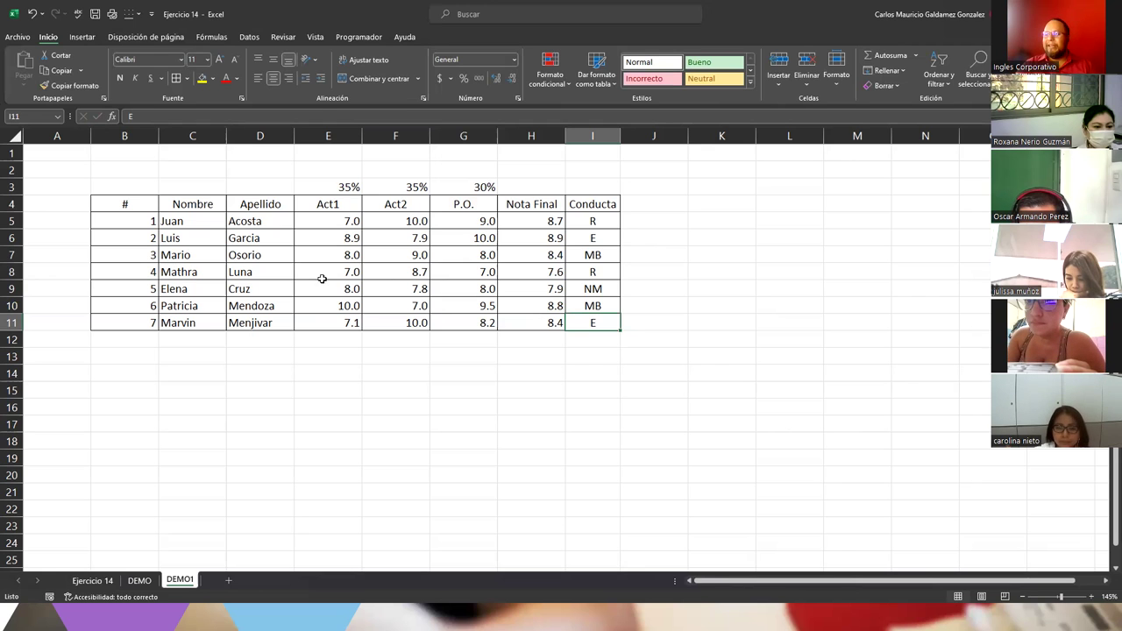
pyautogui.moveTo(344, 222); pyautogui.dragTo(440, 322)
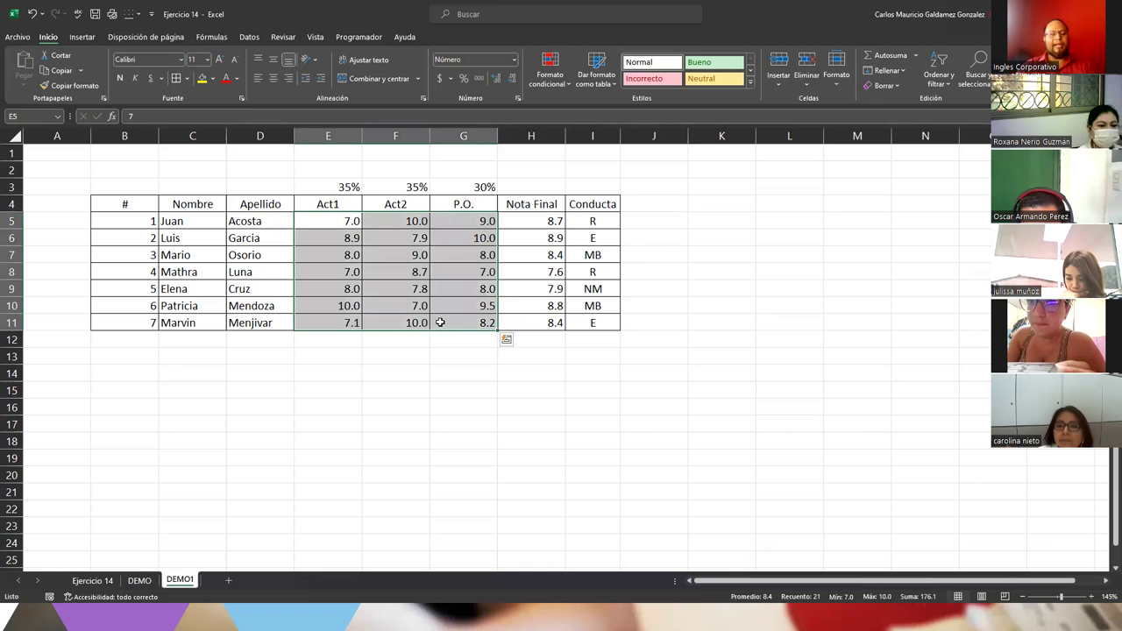
pyautogui.click(250, 37)
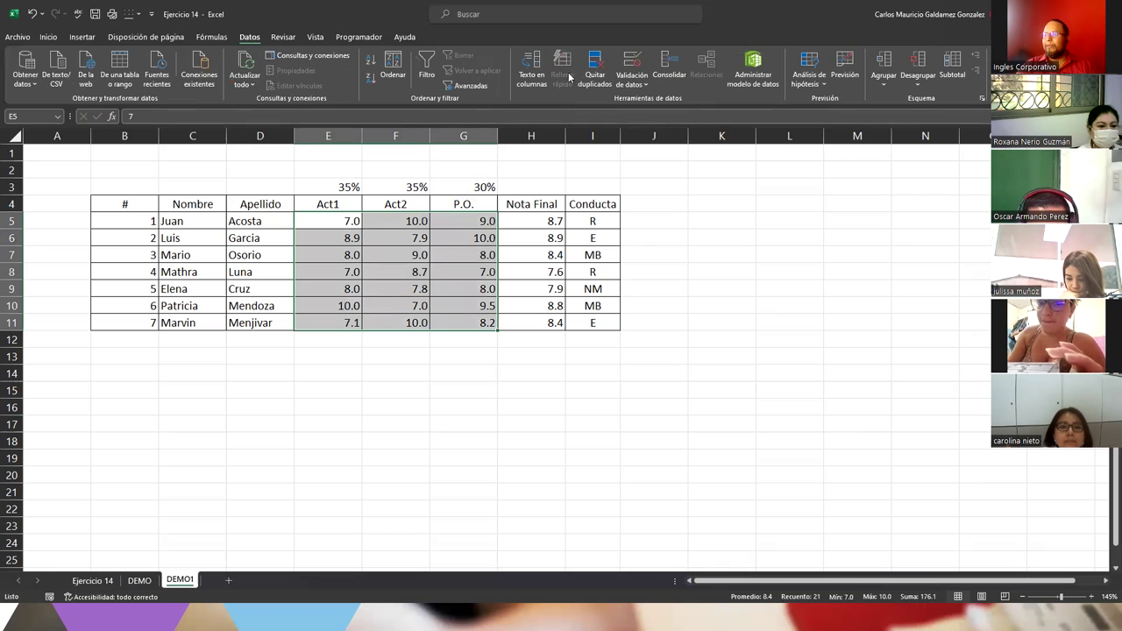
pyautogui.click(636, 62)
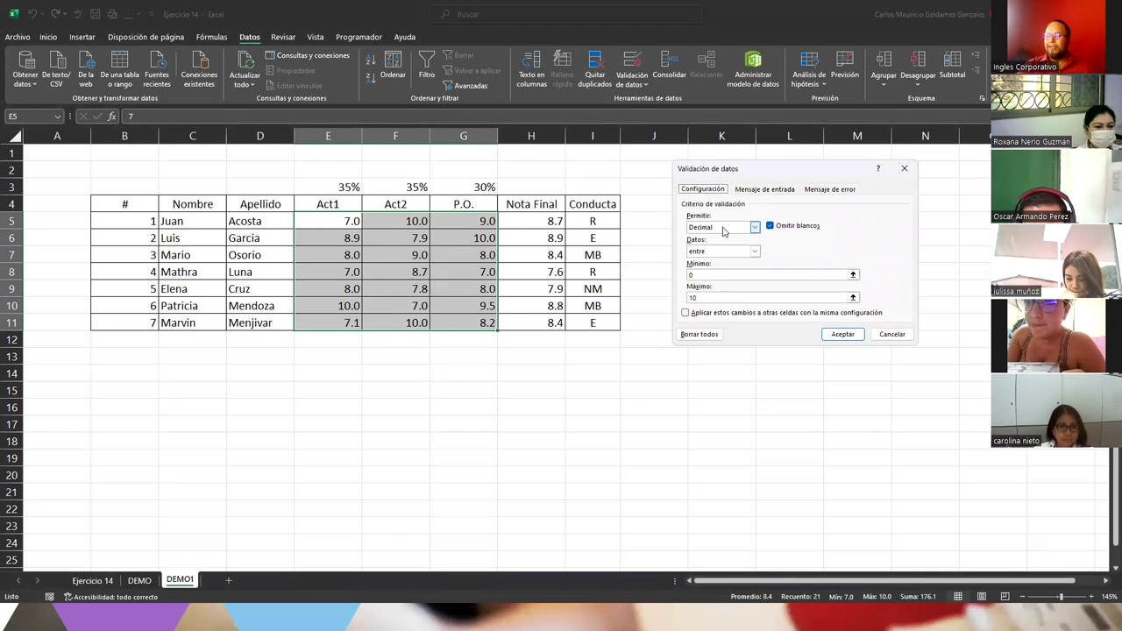
pyautogui.click(724, 230)
pyautogui.click(894, 331)
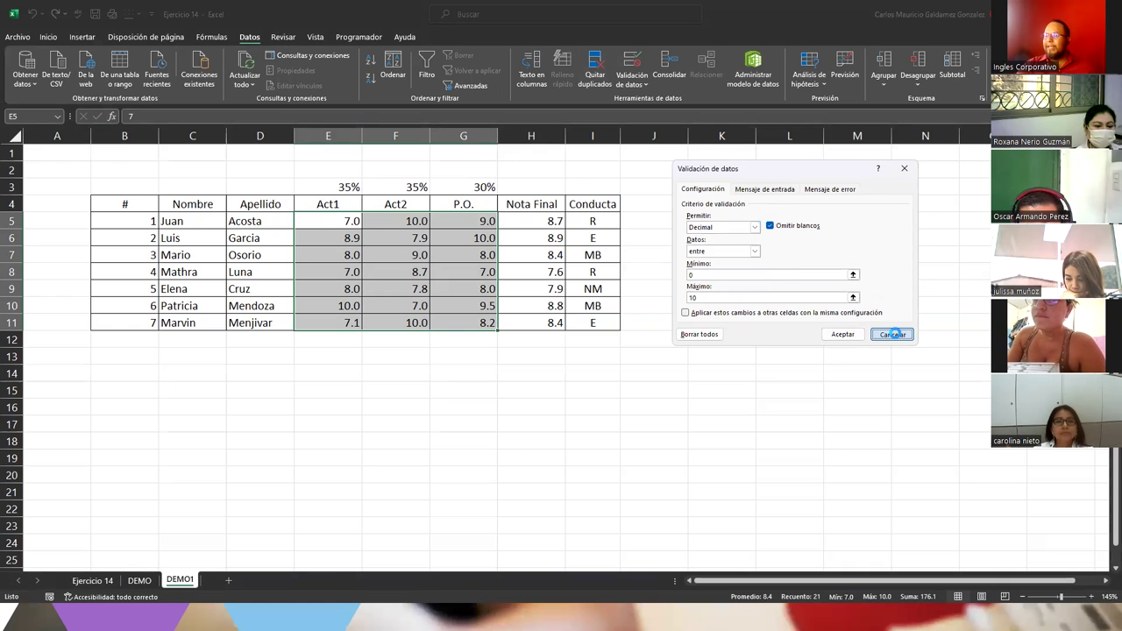
pyautogui.click(894, 333)
pyautogui.click(894, 334)
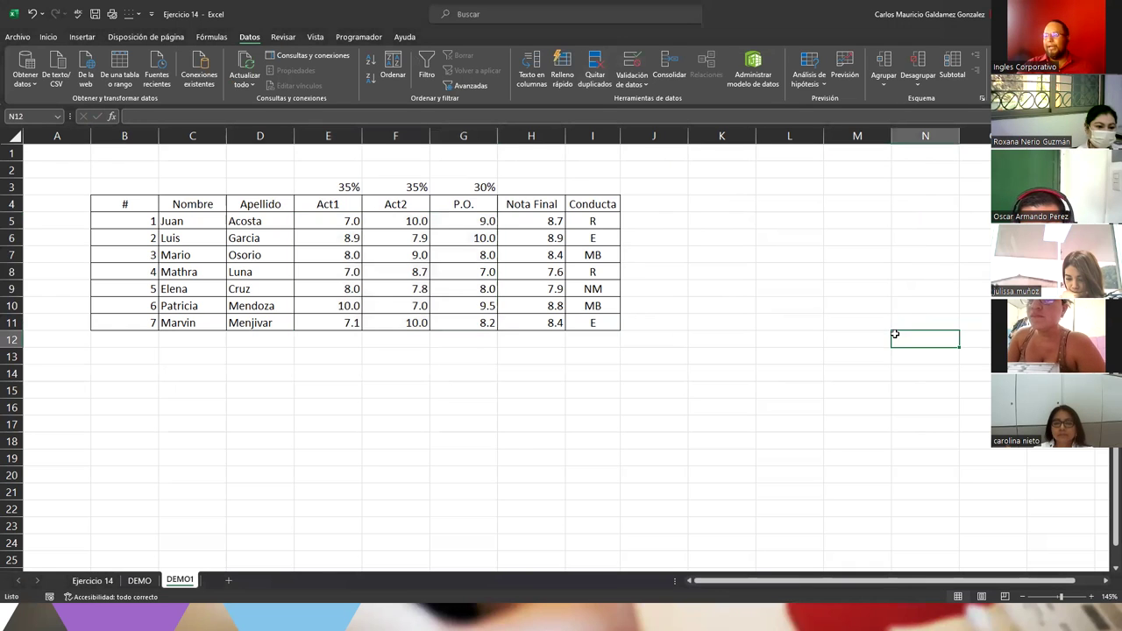
pyautogui.click(330, 390)
pyautogui.moveTo(202, 390); pyautogui.dragTo(331, 390)
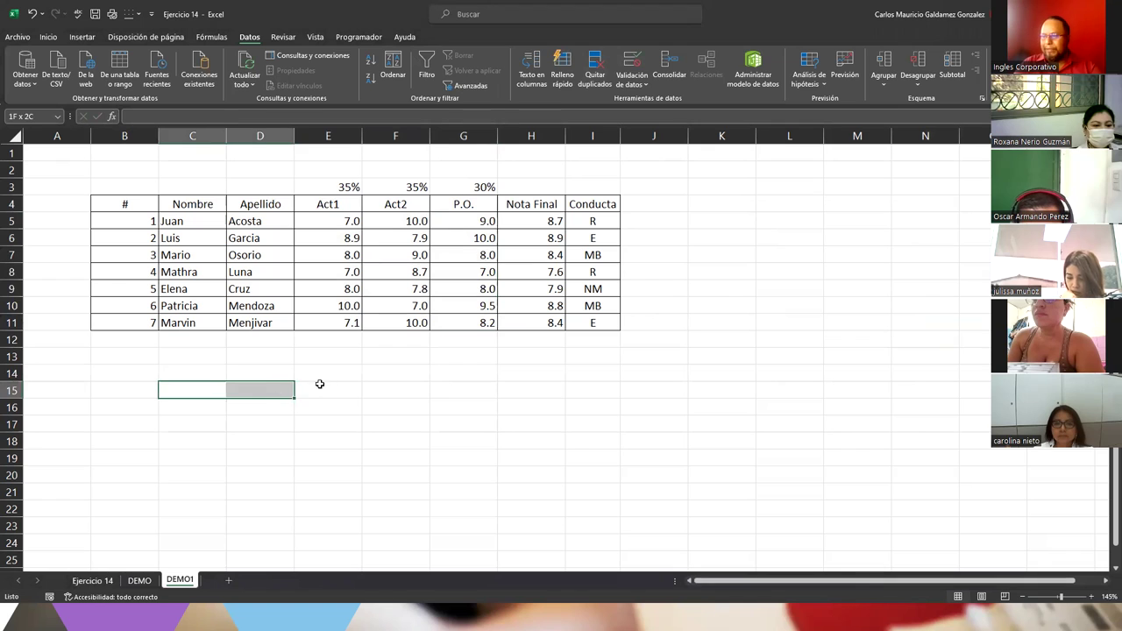
pyautogui.click(57, 63)
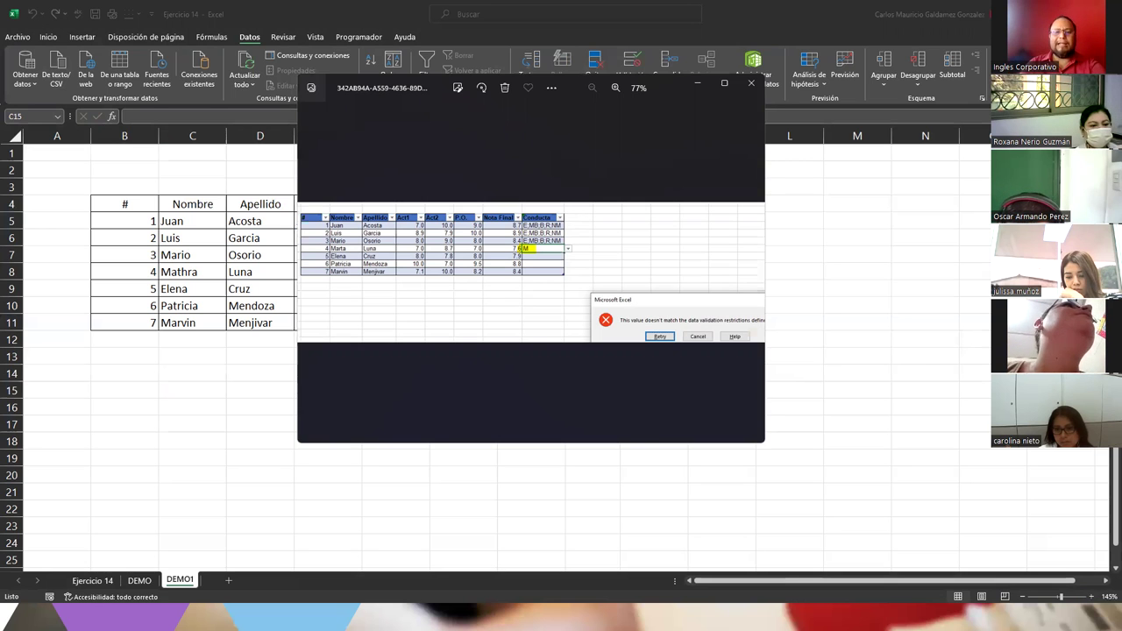
pyautogui.hotkey('alt', 'F4')
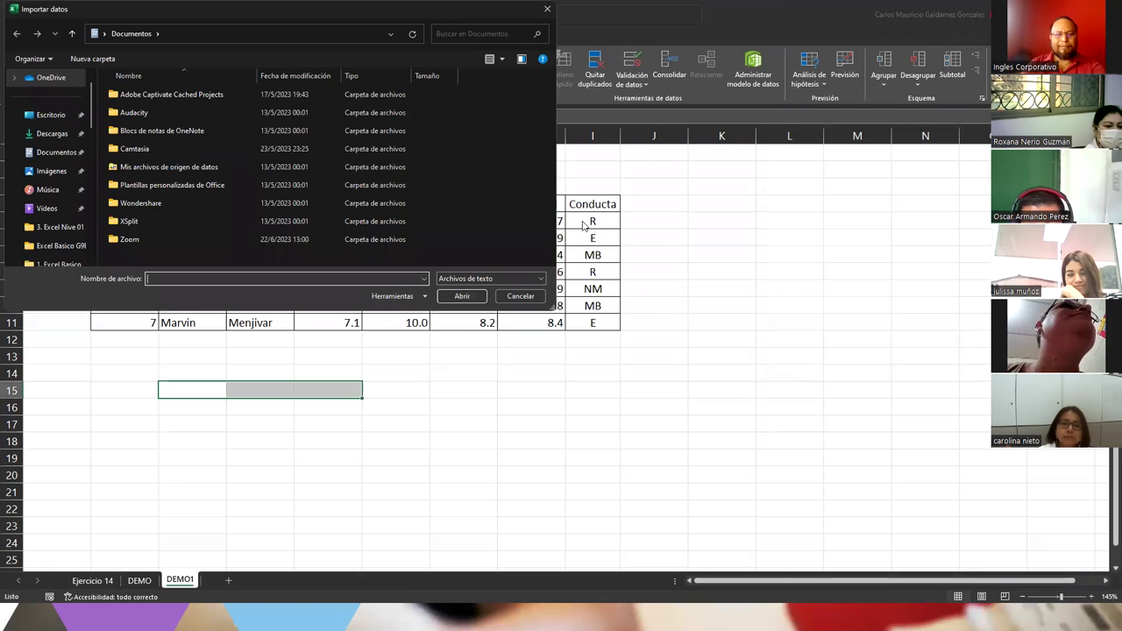
pyautogui.press('Escape')
pyautogui.moveTo(586, 222); pyautogui.dragTo(587, 322)
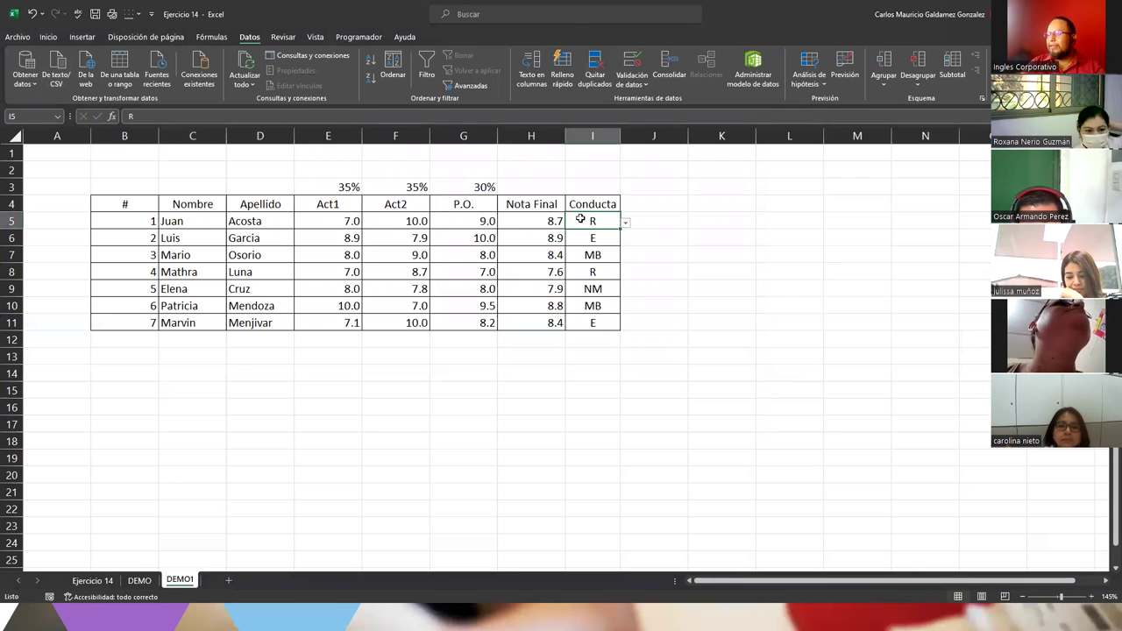
pyautogui.click(631, 61)
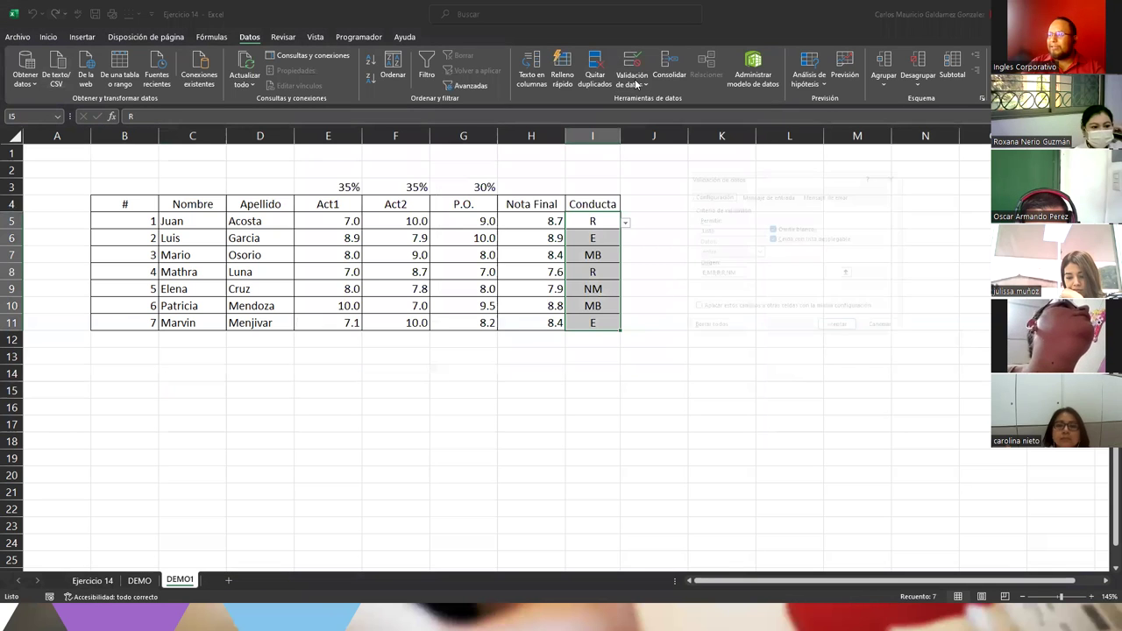
pyautogui.click(717, 275)
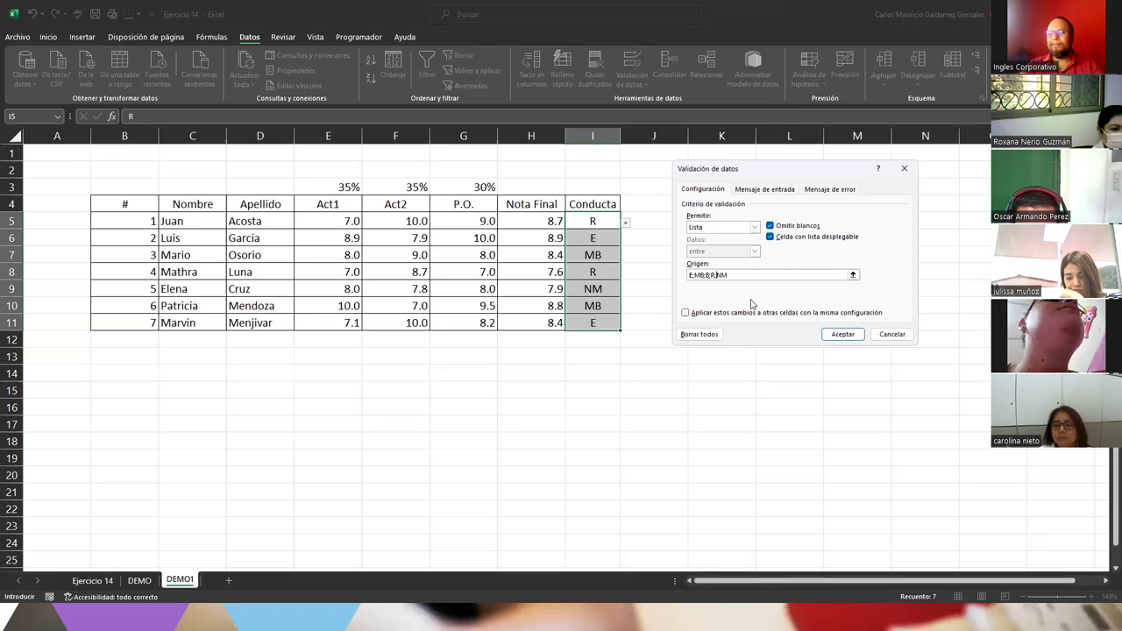
pyautogui.click(890, 335)
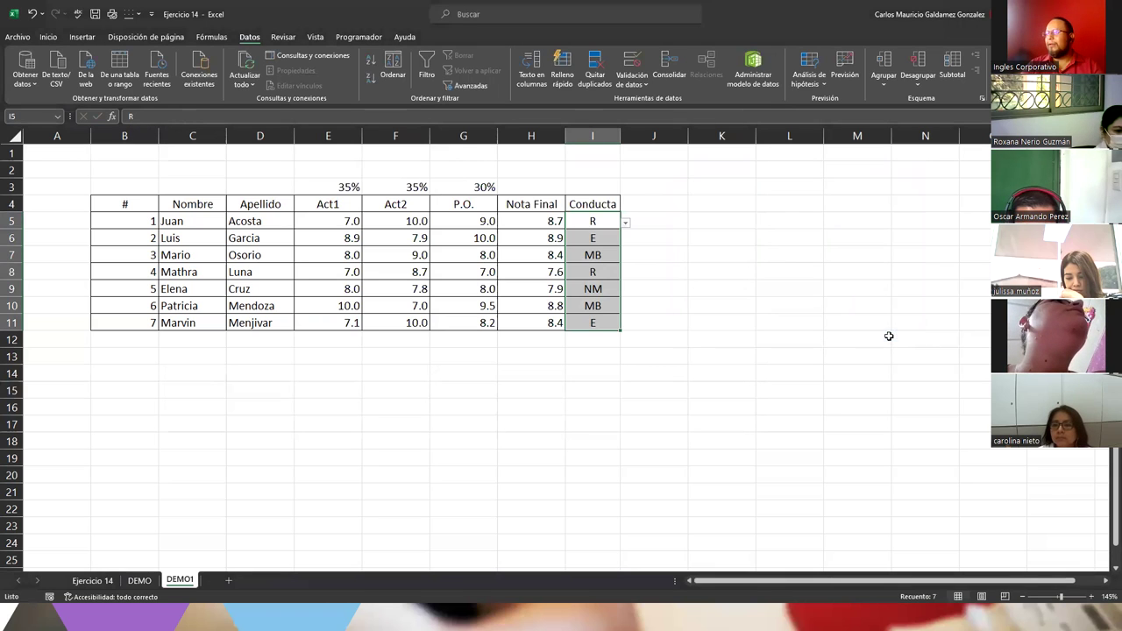
# Step: Merge and centre cells C15:E15 below the grade table
pyautogui.moveTo(193, 408); pyautogui.dragTo(319, 406)
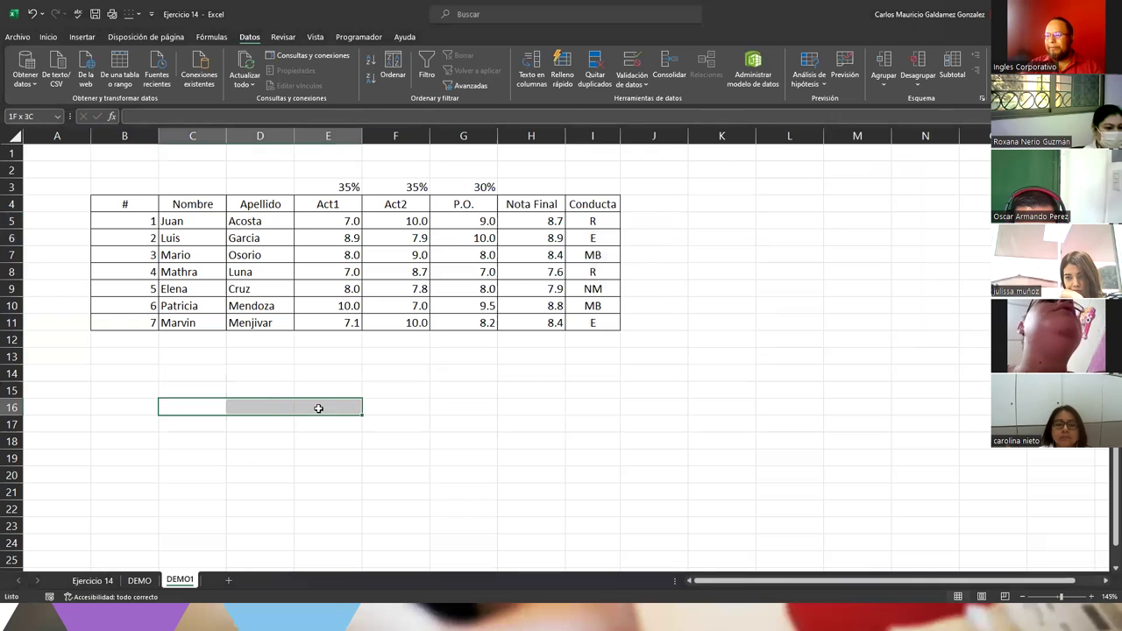
pyautogui.click(184, 219)
pyautogui.moveTo(108, 184); pyautogui.dragTo(581, 326)
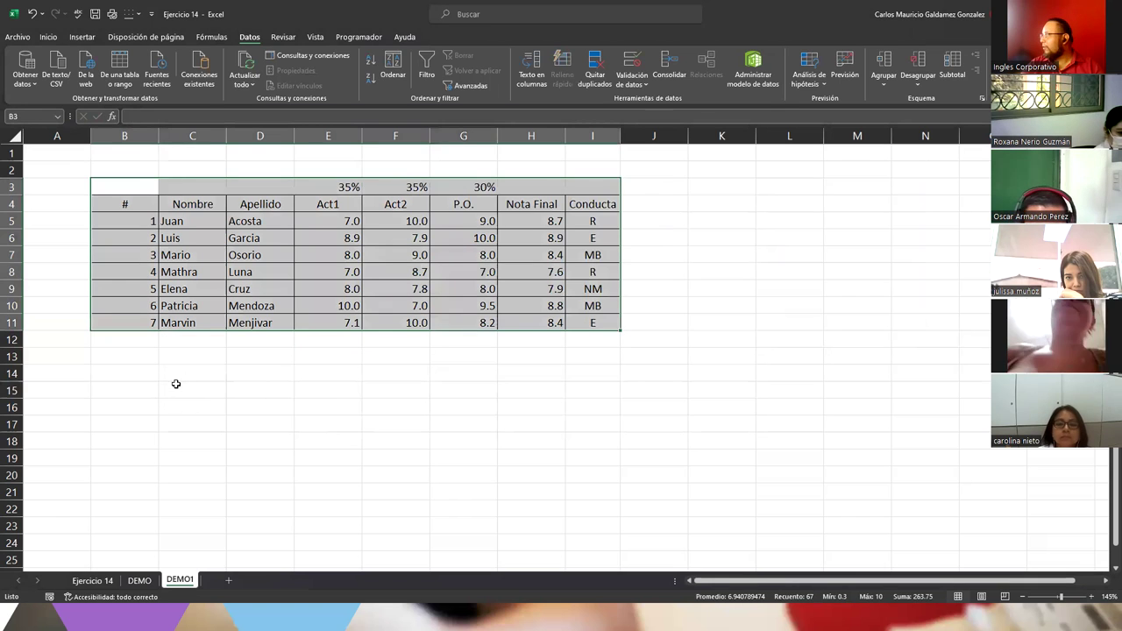
pyautogui.click(180, 392)
pyautogui.moveTo(191, 387); pyautogui.dragTo(324, 387)
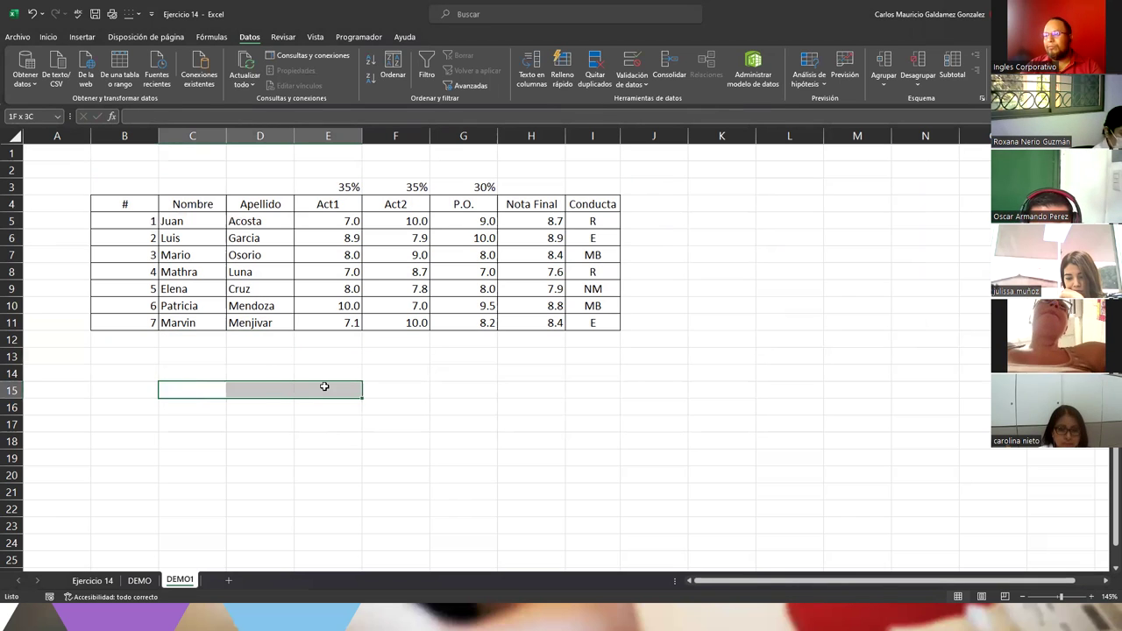
pyautogui.click(42, 39)
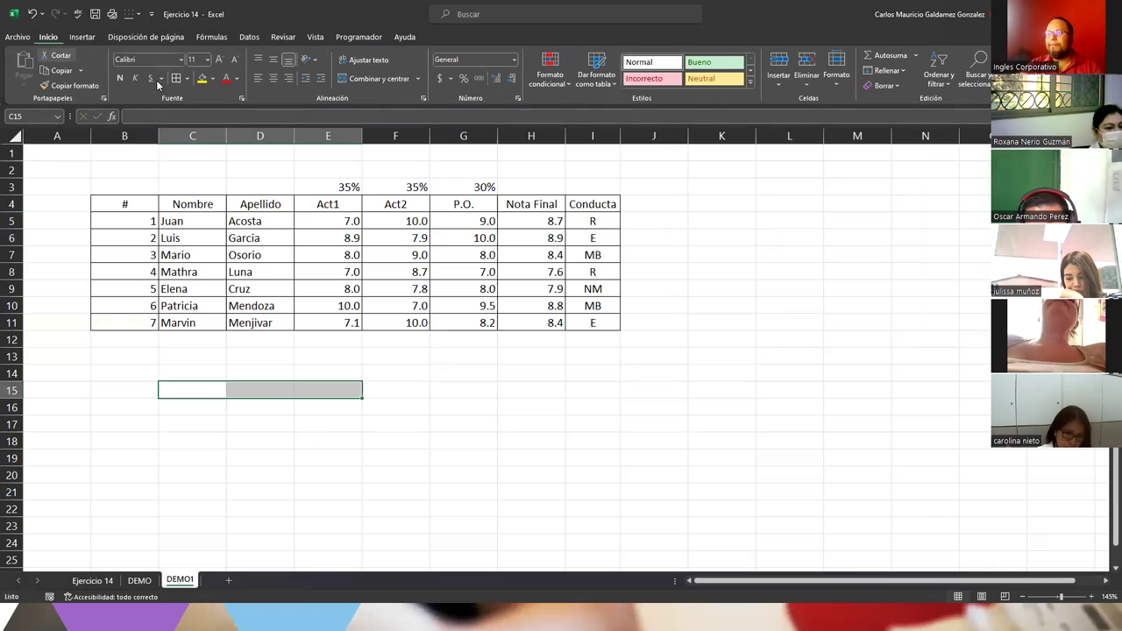
pyautogui.click(364, 79)
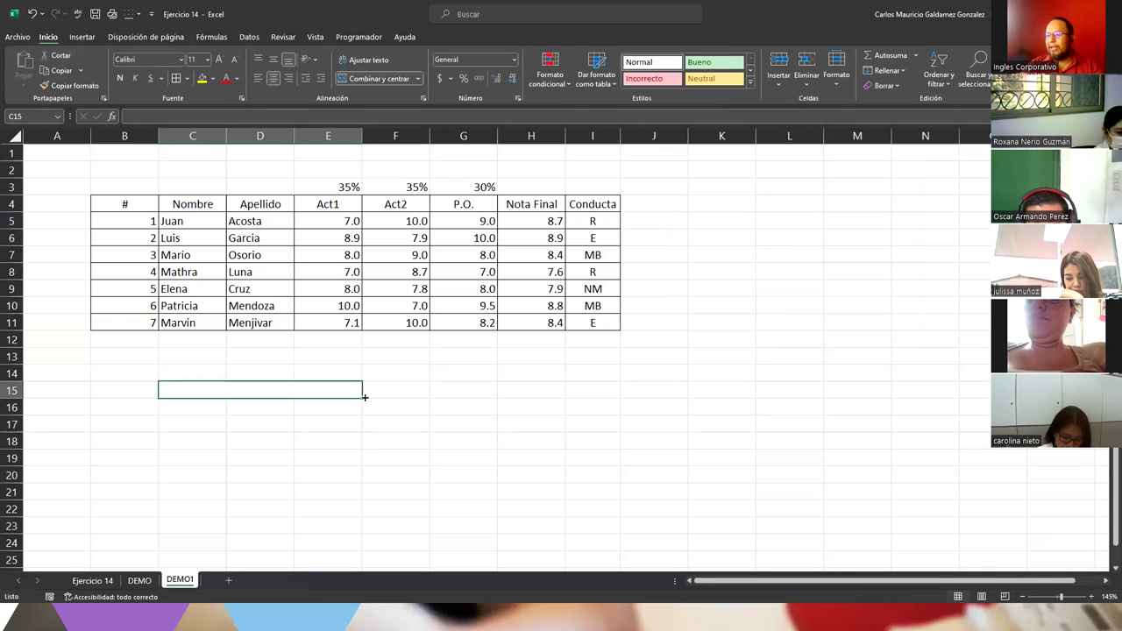
# Step: Copy the merged C–E layout from C15 to C17, C19 and C21
pyautogui.hotkey('ctrl', 'c')
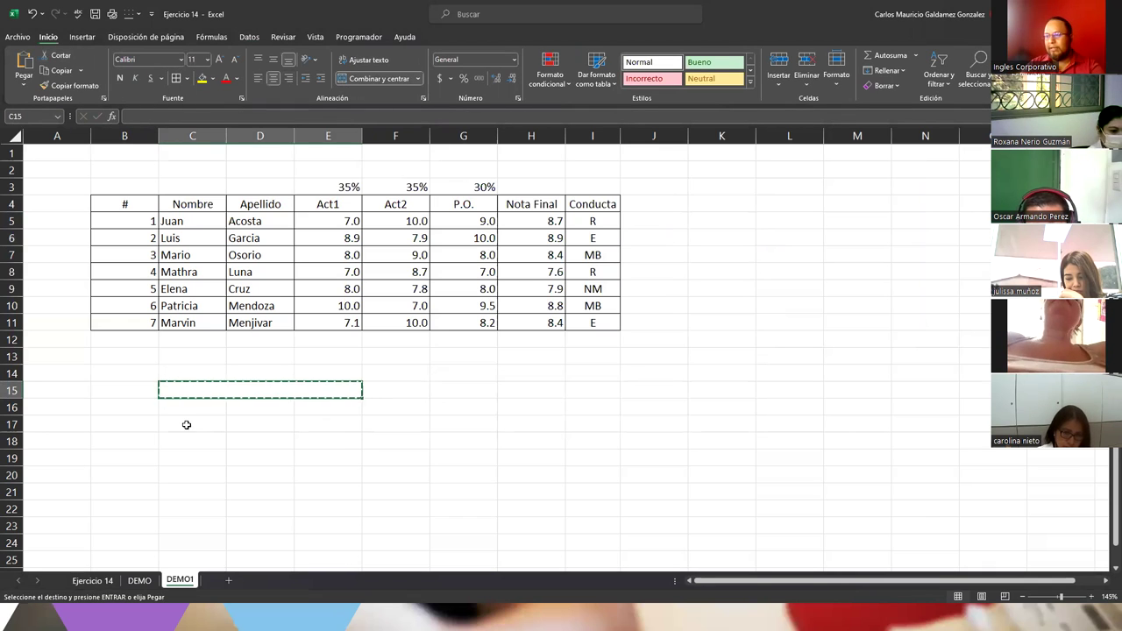
pyautogui.click(184, 424)
pyautogui.keyDown('ctrl'); pyautogui.click(184, 457); pyautogui.keyUp('ctrl')
pyautogui.keyDown('ctrl'); pyautogui.click(183, 488); pyautogui.keyUp('ctrl')
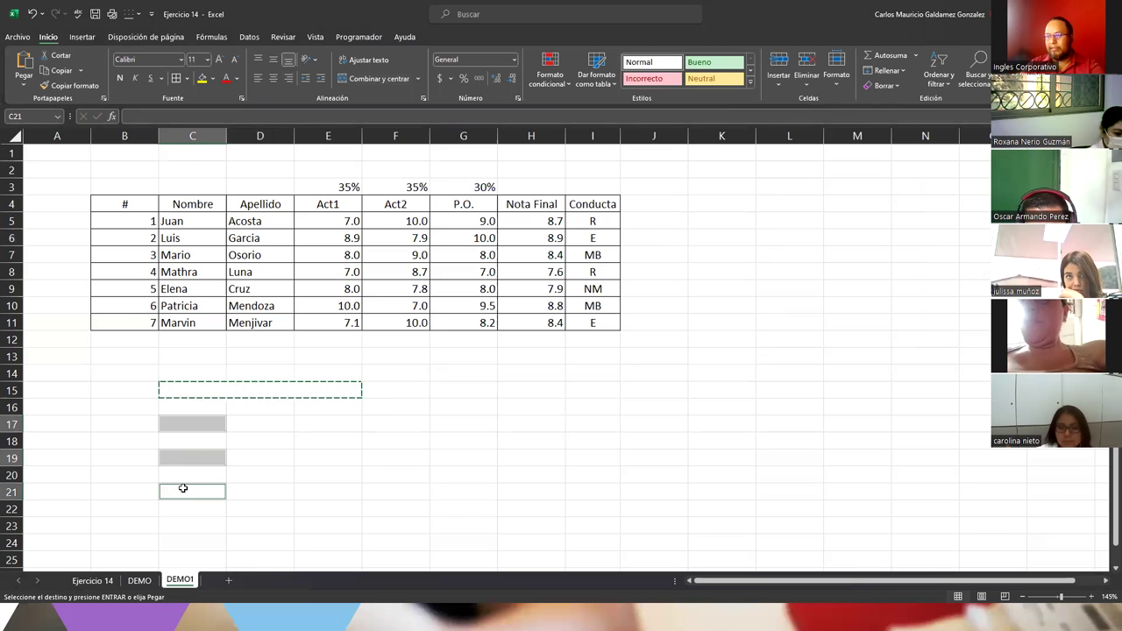
pyautogui.hotkey('ctrl', 'v')
pyautogui.click(233, 388)
pyautogui.press('Escape')
# Step: Enter 'NUMERO ENTRE 10 Y 50' in C15 and 'FECHA SUPERIOR AL 01/01/2000' in C17
pyautogui.write('NUMERO M')
pyautogui.press('BackSpace')
pyautogui.press('BackSpace')
pyautogui.write('ENTRE')
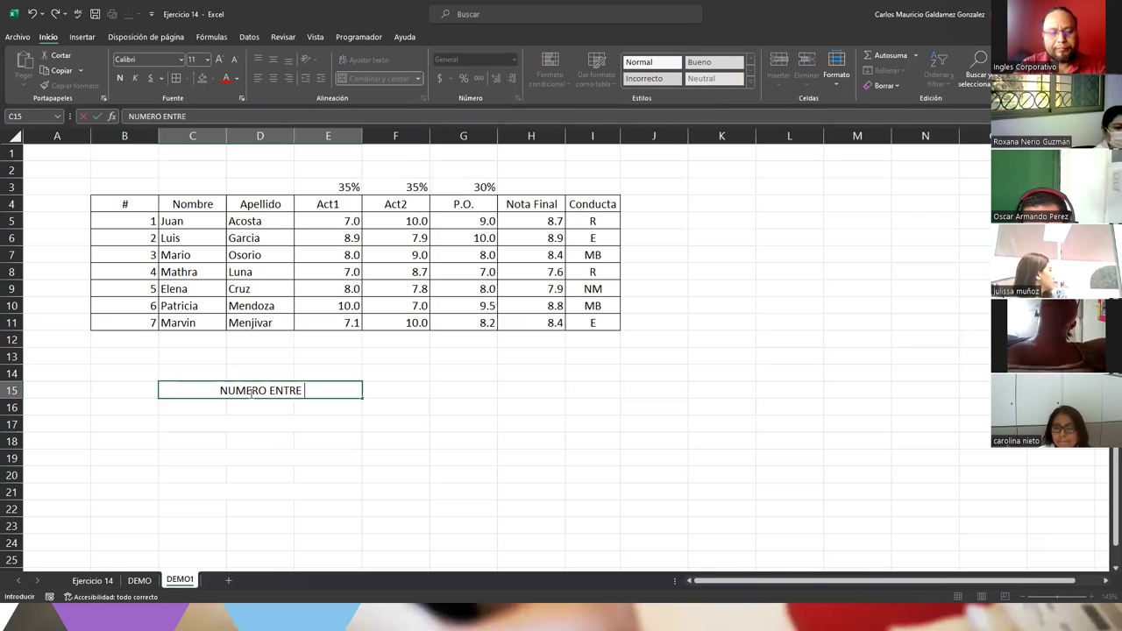
pyautogui.write(' 10 Y')
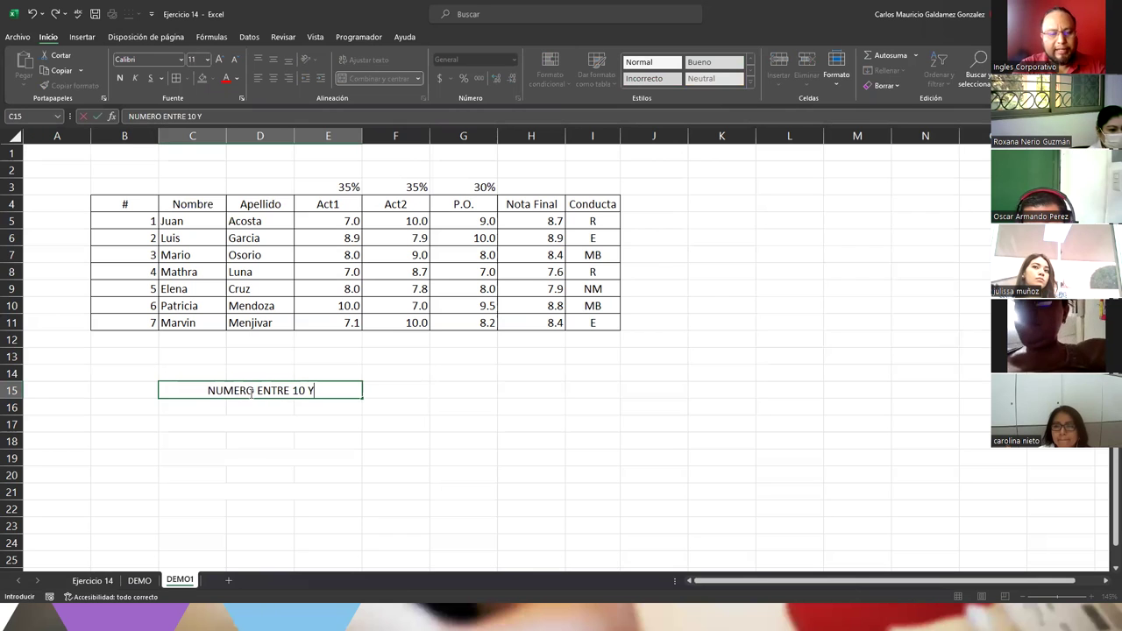
pyautogui.write(' 50')
pyautogui.press('Return')
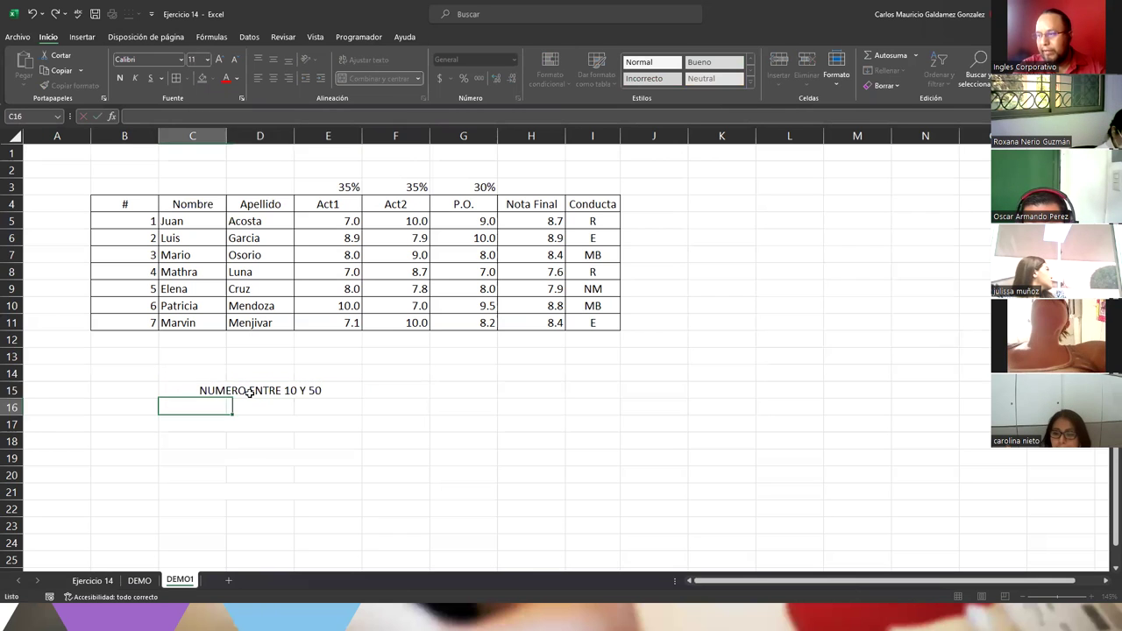
pyautogui.press('Return')
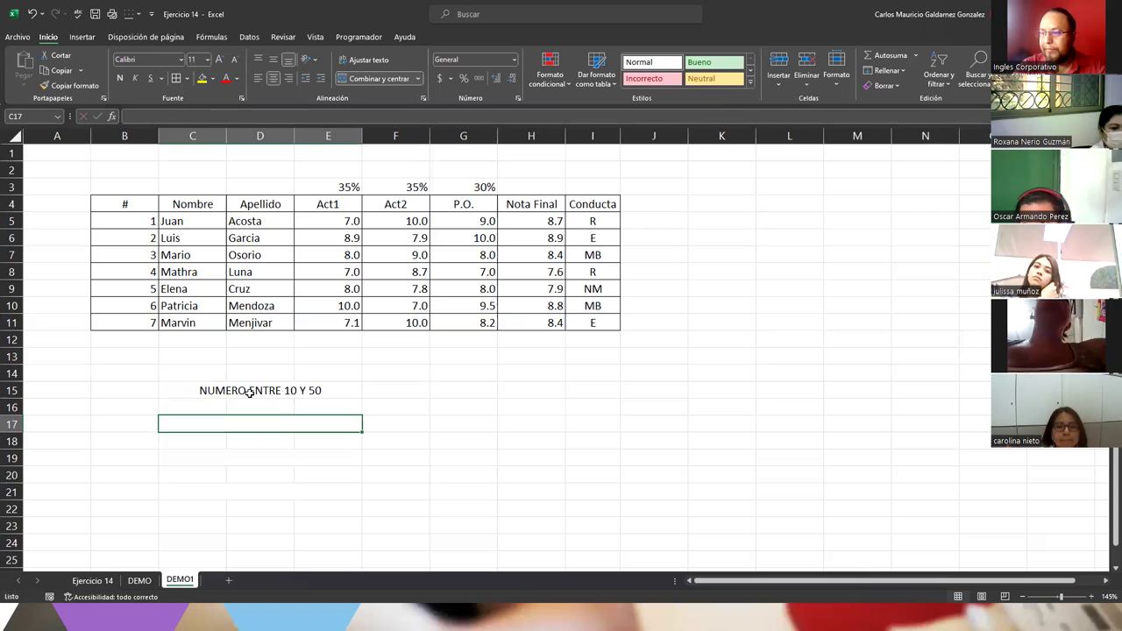
pyautogui.write('FECHA')
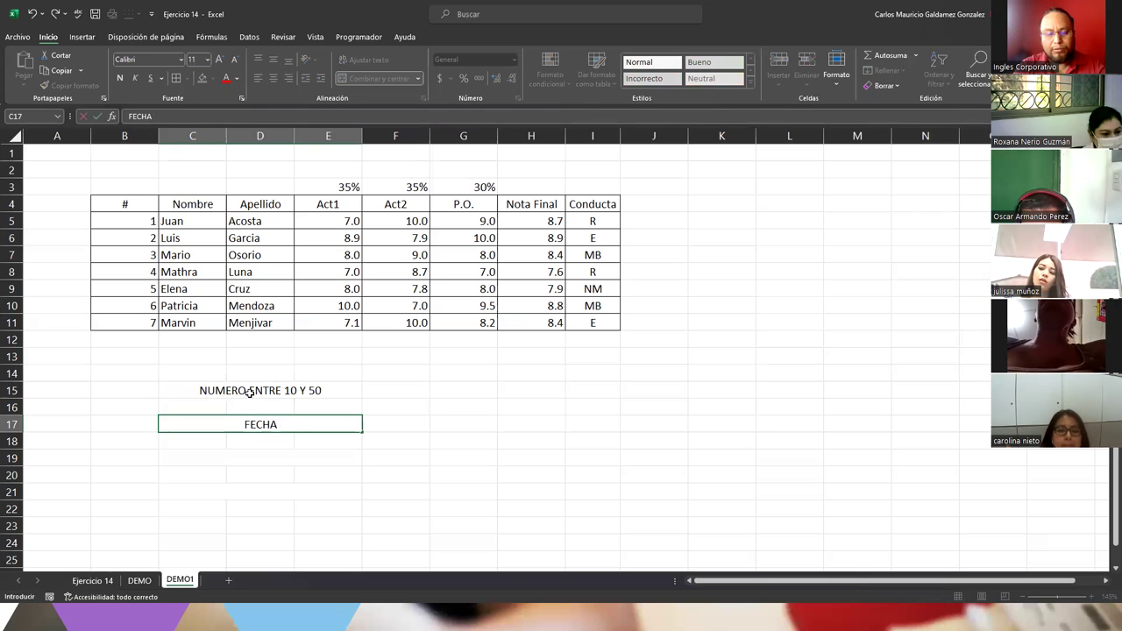
pyautogui.write(' SUPERIOR AL')
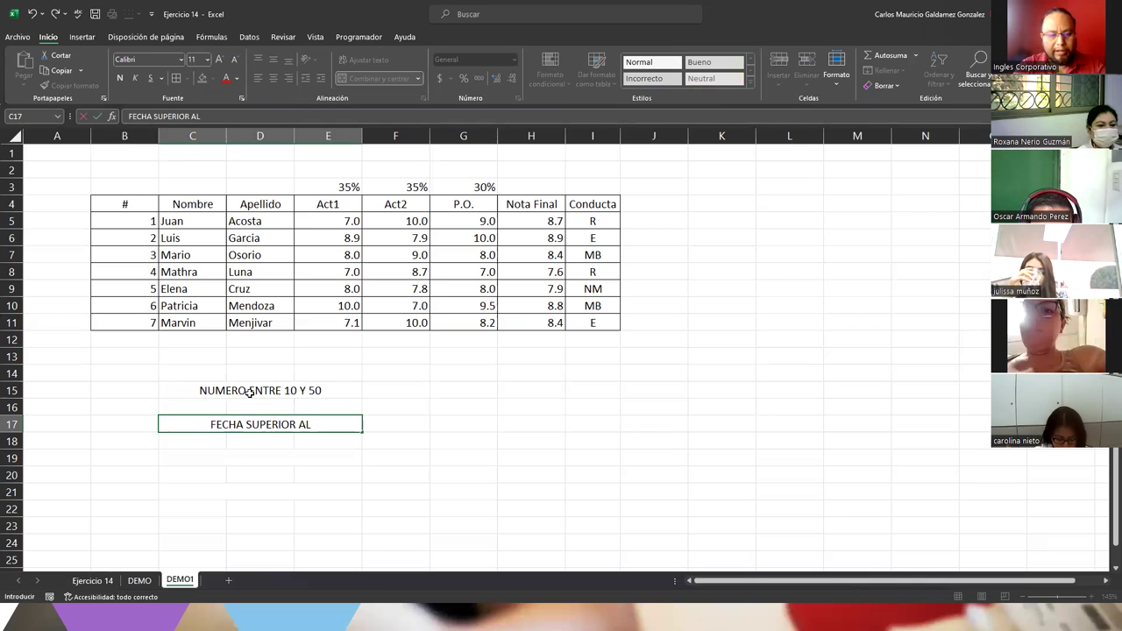
pyautogui.write(' 01/')
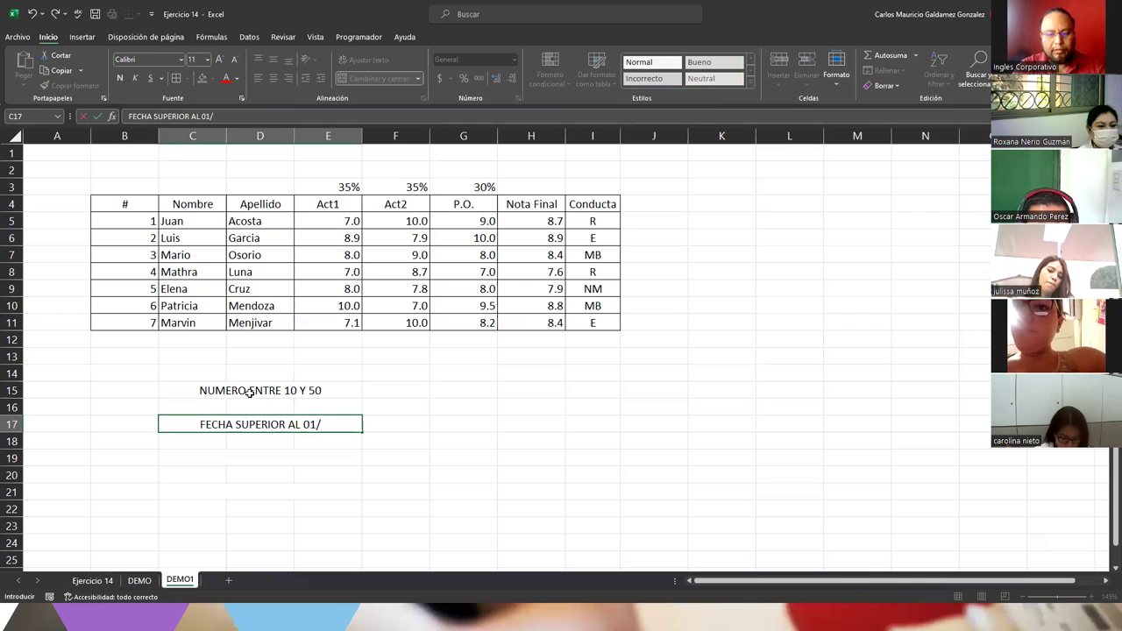
pyautogui.write('01/2000')
pyautogui.press('Return')
pyautogui.press('Return')
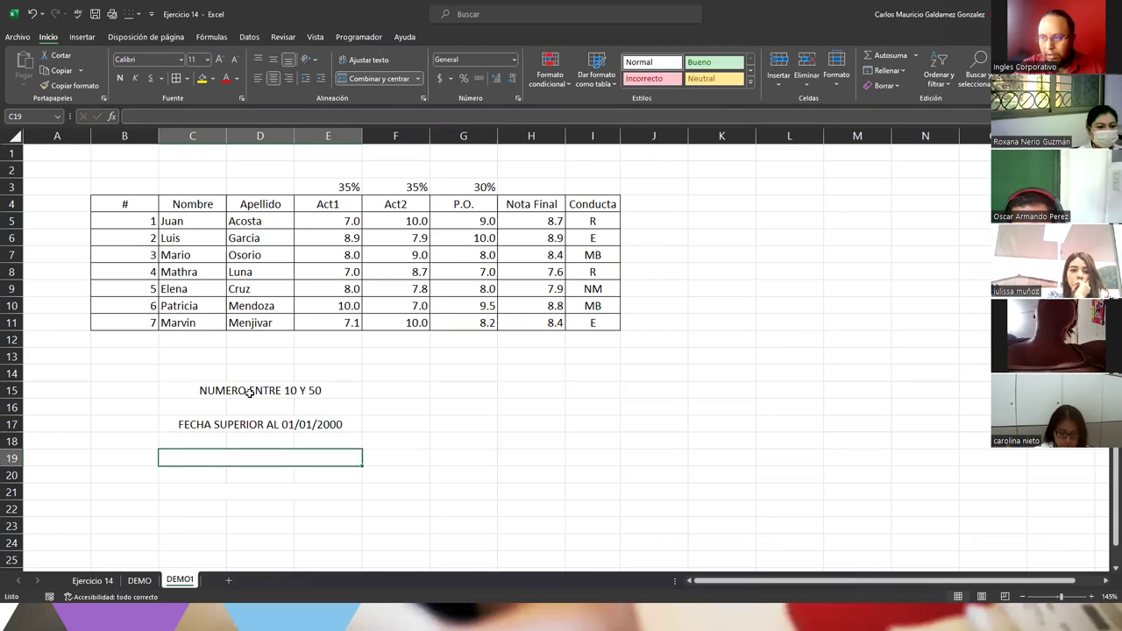
# Step: Enter 'VALORES DENTRE 0 Y 1' in C19 and 'LISTA DE ESTUDIANTES' in C21
pyautogui.write('VALORES ')
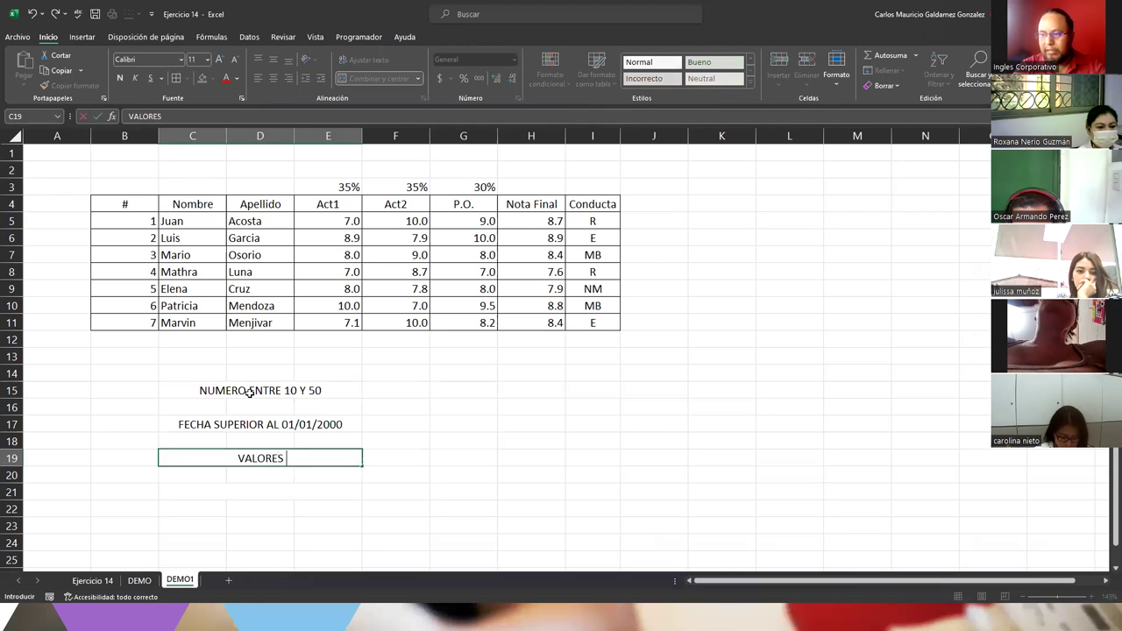
pyautogui.write('DENTRE 0Y')
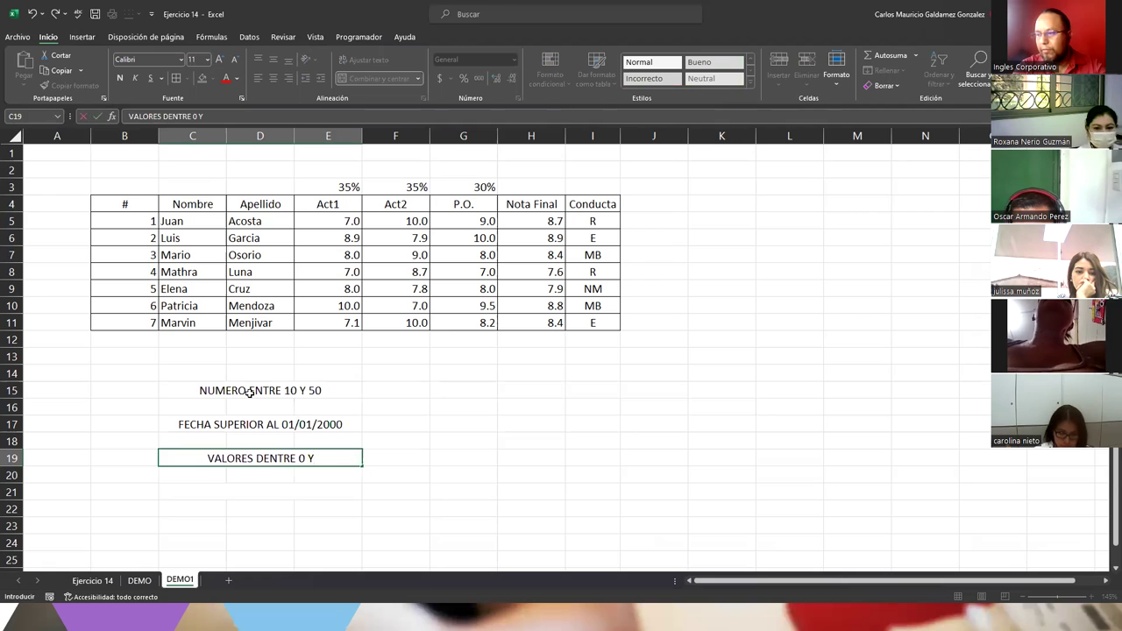
pyautogui.write('1')
pyautogui.press('BackSpace')
pyautogui.write('1')
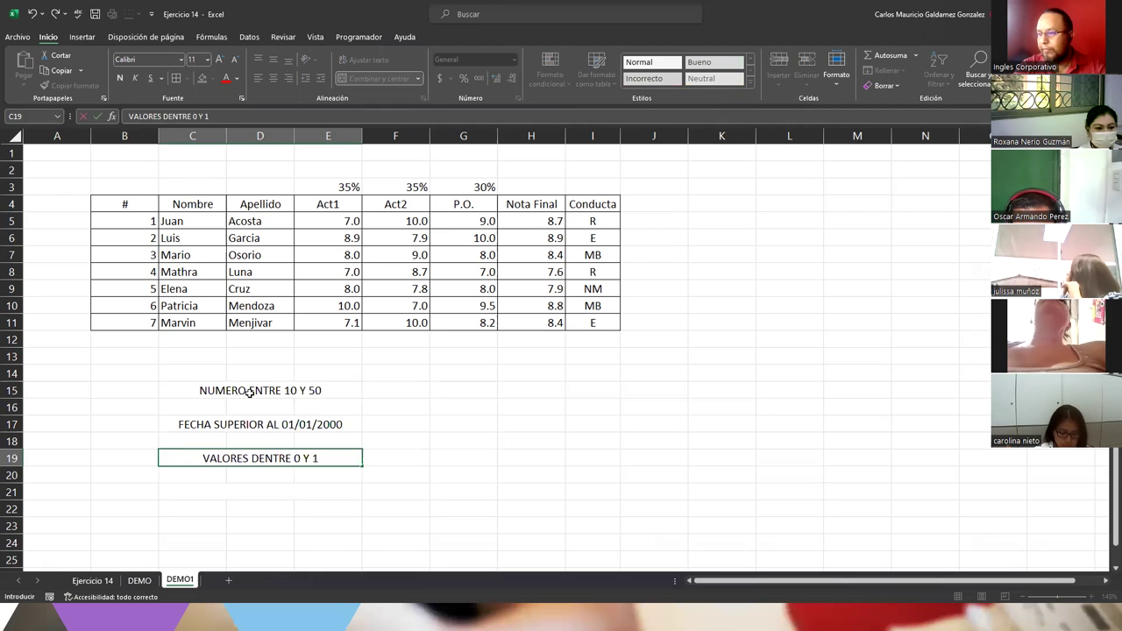
pyautogui.press('Return')
pyautogui.press('Return')
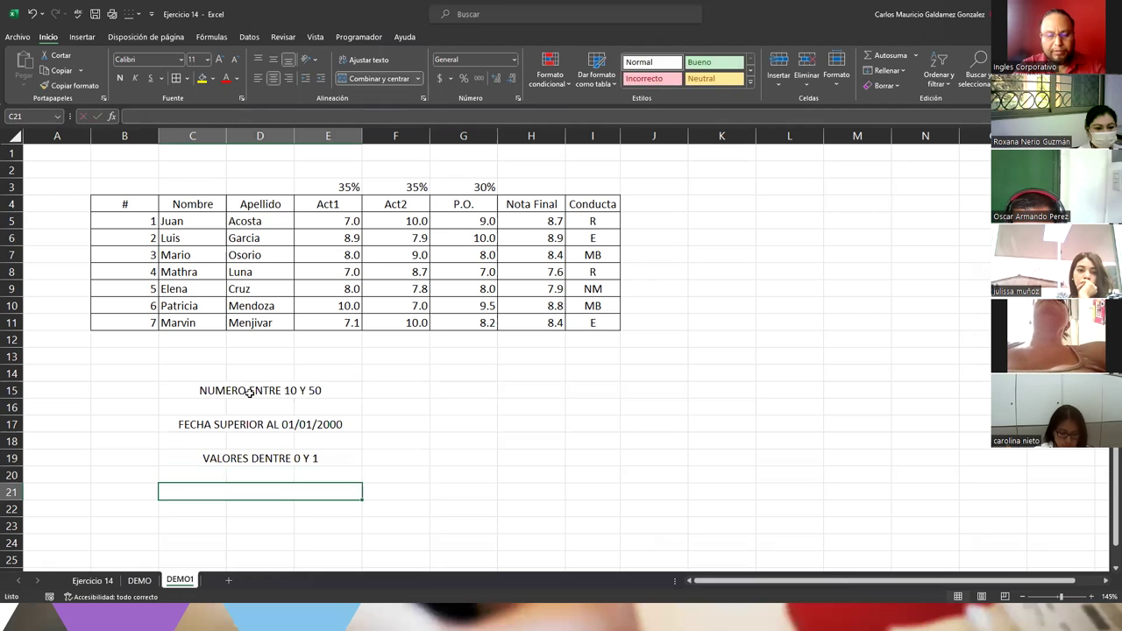
pyautogui.write('LISTA DE EMPLEADO')
pyautogui.press('BackSpace')
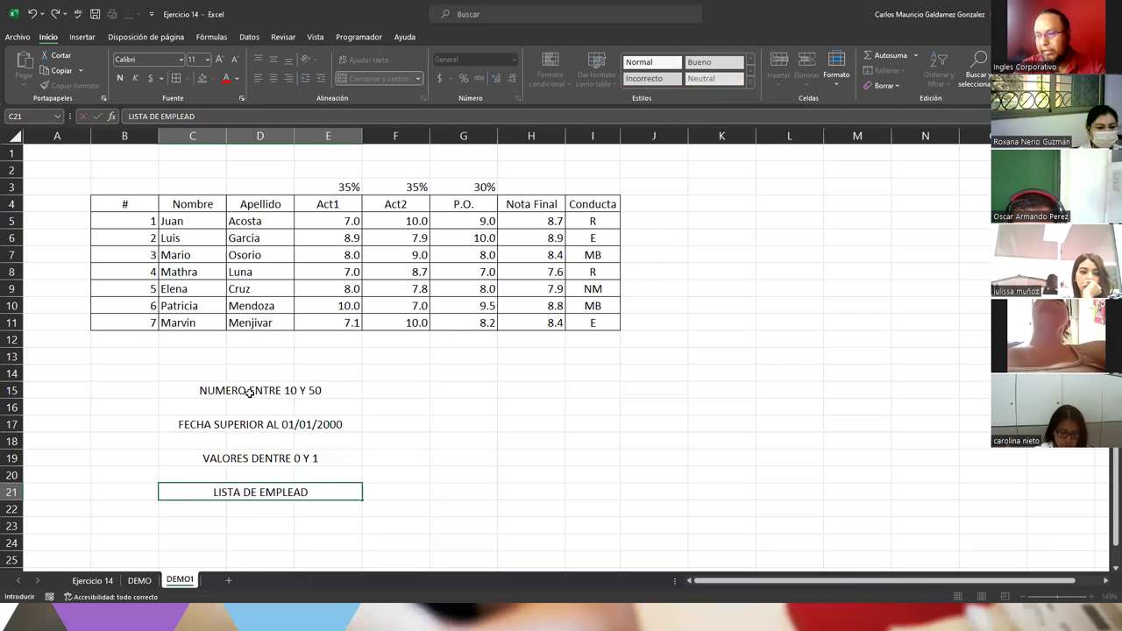
pyautogui.press('BackSpace')
pyautogui.press('BackSpace')
pyautogui.press('BackSpace')
pyautogui.press('BackSpace')
pyautogui.write('S')
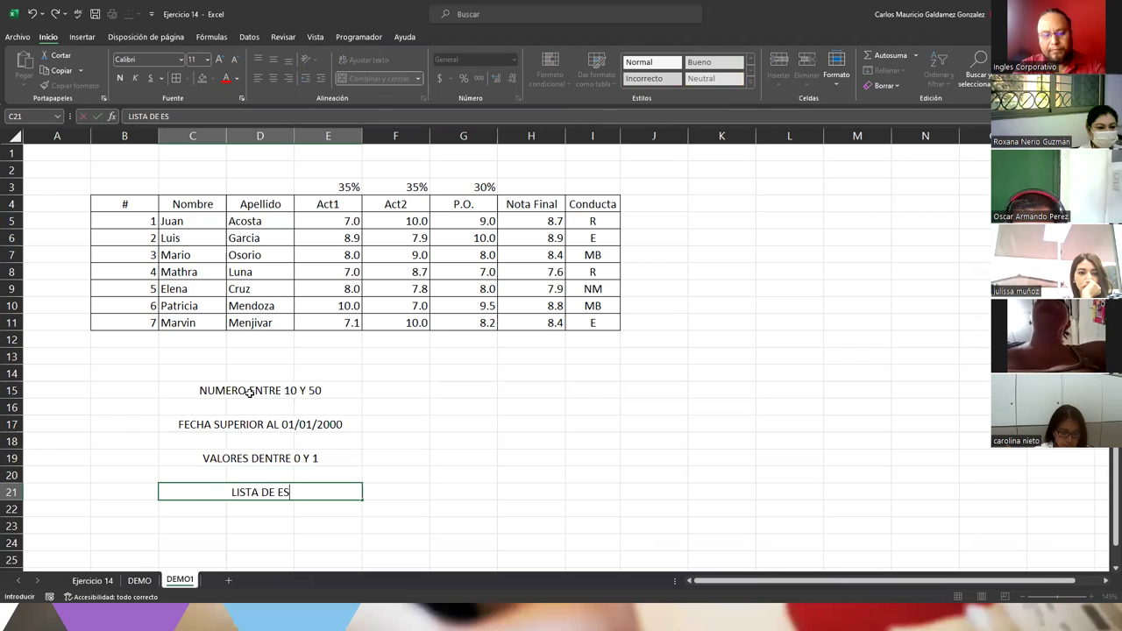
pyautogui.write('TUDIANTE')
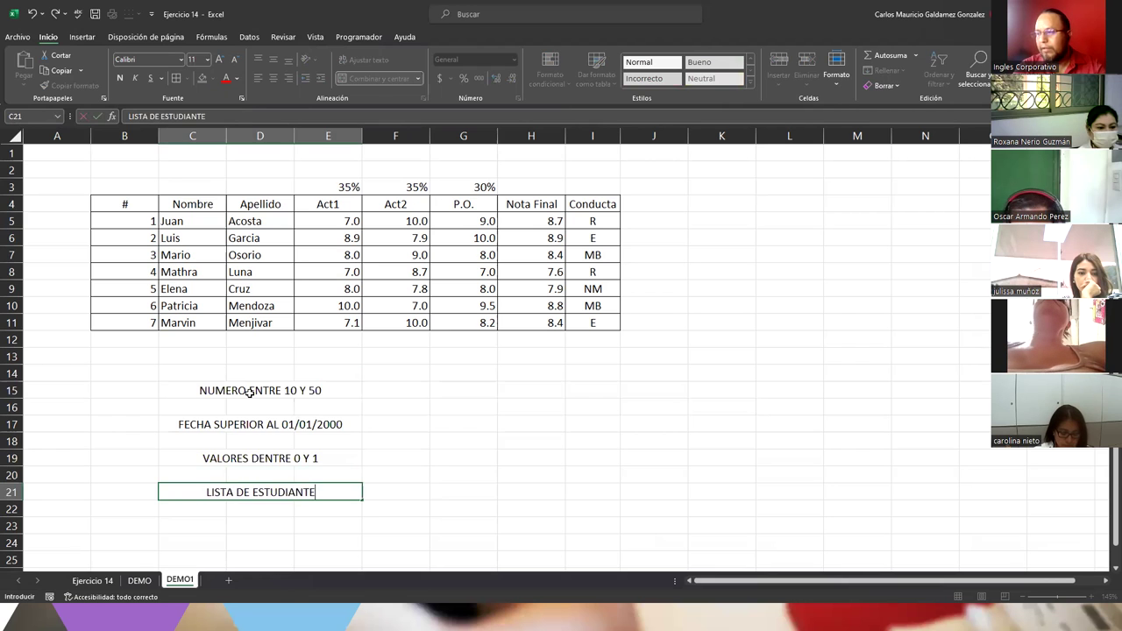
pyautogui.write('S')
pyautogui.press('Return')
# Step: Apply the green Bueno style to the four merged labels in C15–C21
pyautogui.click(250, 393)
pyautogui.keyDown('ctrl'); pyautogui.click(277, 428); pyautogui.keyUp('ctrl')
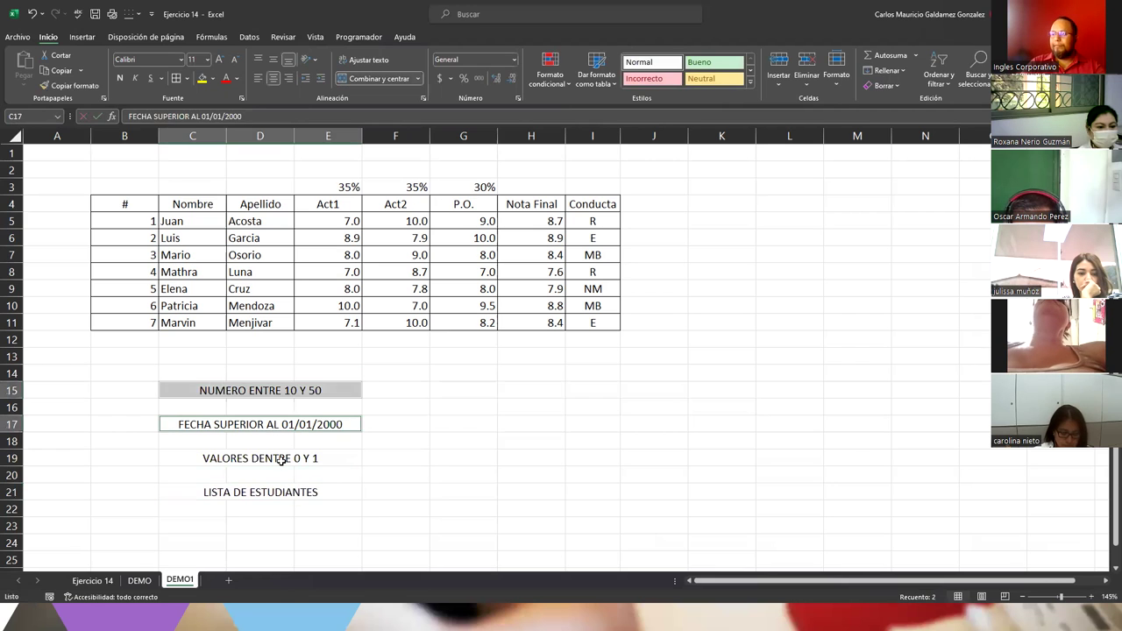
pyautogui.keyDown('ctrl'); pyautogui.click(282, 461); pyautogui.keyUp('ctrl')
pyautogui.keyDown('ctrl'); pyautogui.click(295, 491); pyautogui.keyUp('ctrl')
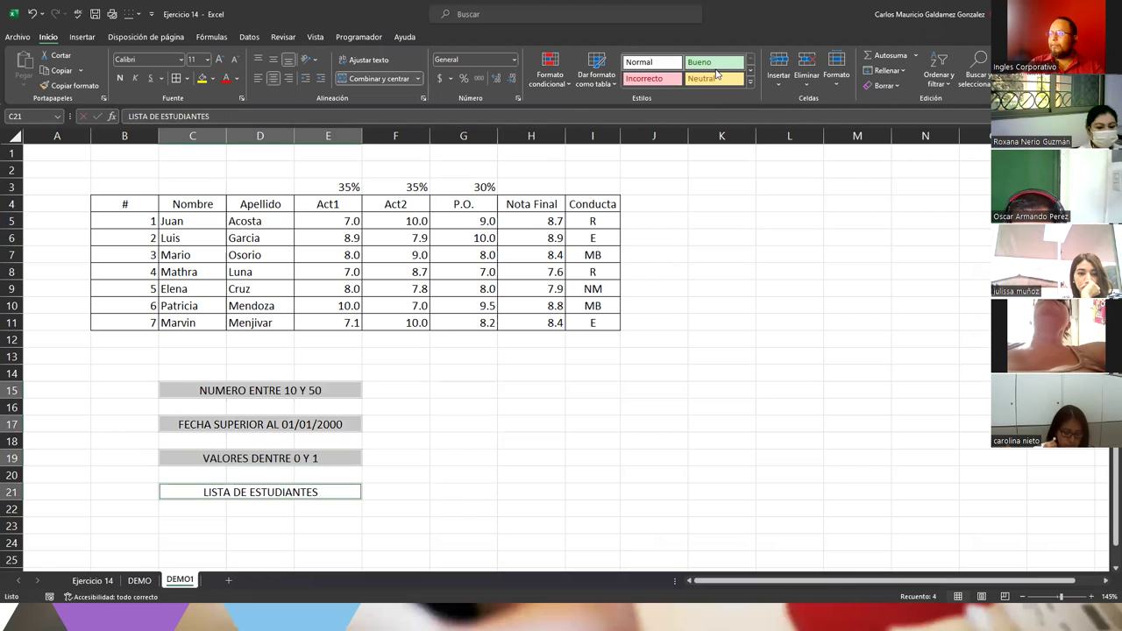
pyautogui.click(714, 62)
# Step: Apply the yellow Neutral style to answer cells F15, F17, F19 and F21
pyautogui.click(412, 390)
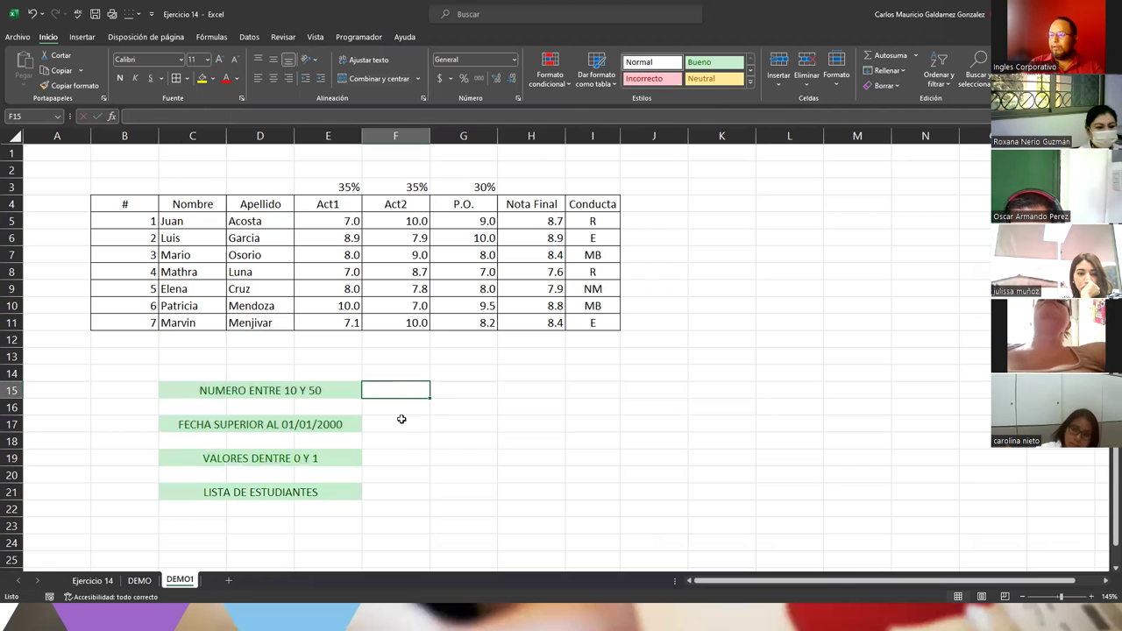
pyautogui.keyDown('ctrl'); pyautogui.click(396, 425); pyautogui.keyUp('ctrl')
pyautogui.keyDown('ctrl'); pyautogui.click(396, 458); pyautogui.keyUp('ctrl')
pyautogui.keyDown('ctrl'); pyautogui.click(398, 492); pyautogui.keyUp('ctrl')
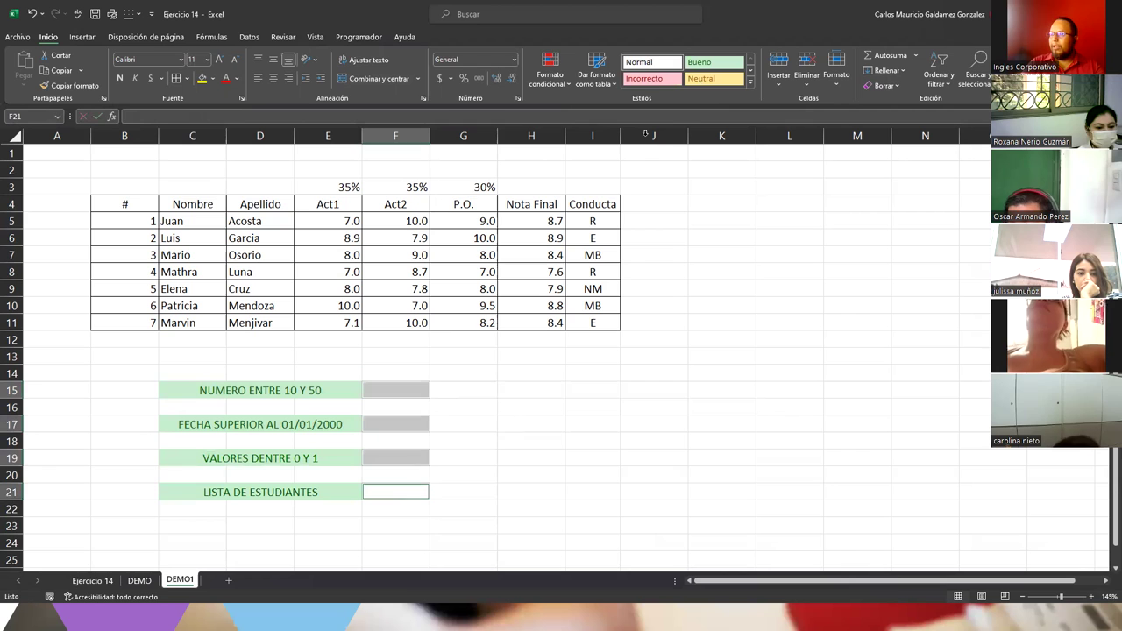
pyautogui.click(714, 78)
pyautogui.click(394, 408)
# Step: Put a thick outside border around the block B13:G23
pyautogui.moveTo(124, 355); pyautogui.dragTo(456, 528)
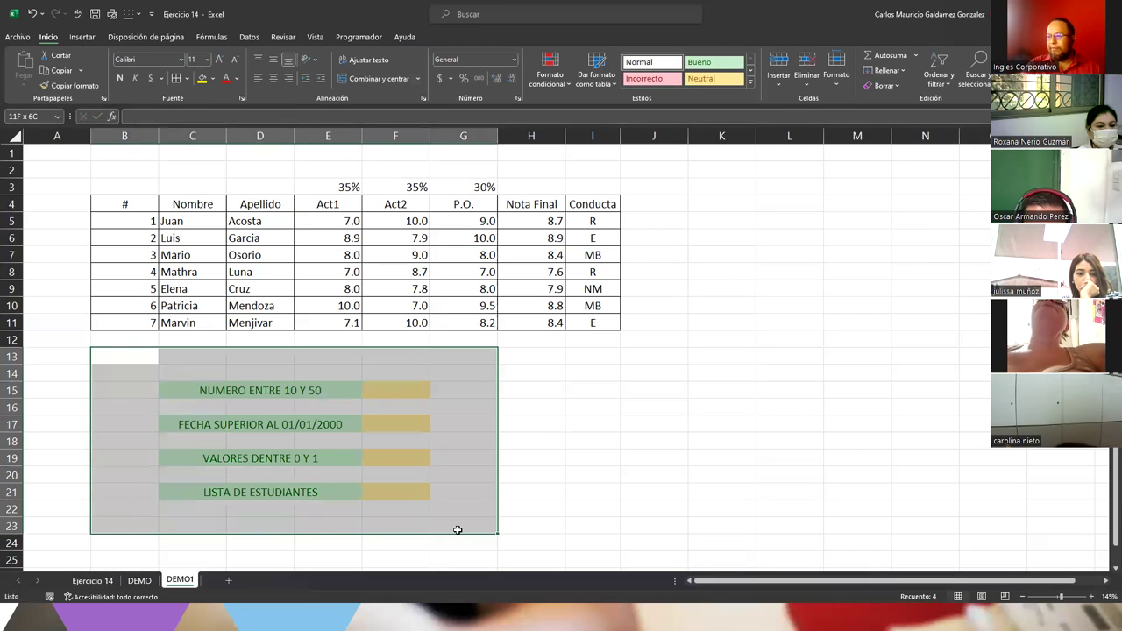
pyautogui.click(187, 81)
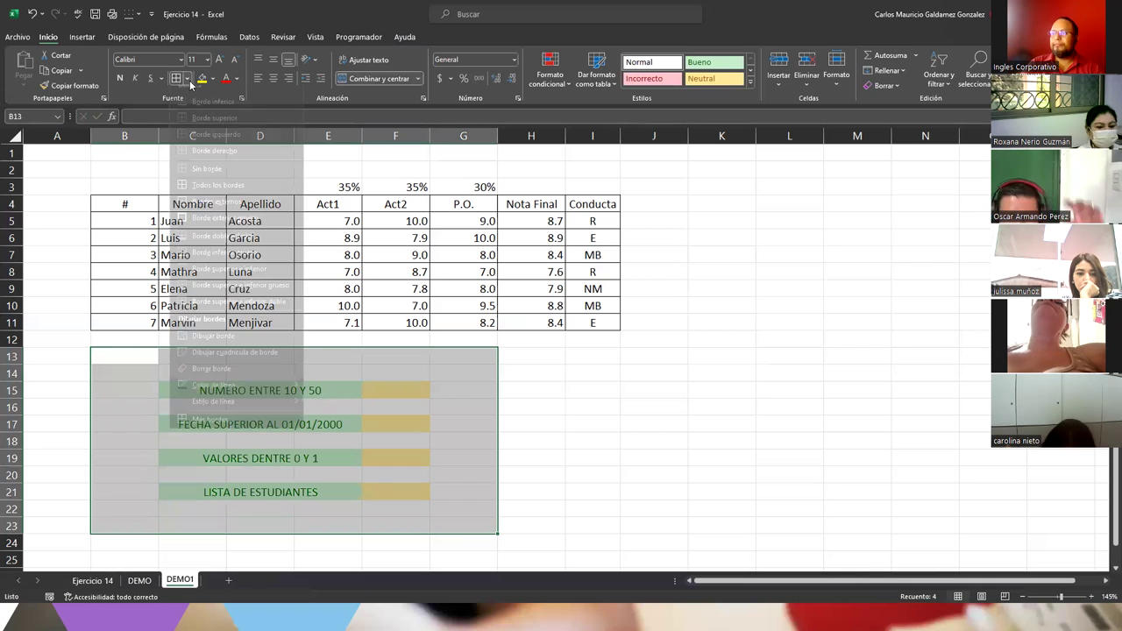
pyautogui.click(241, 226)
pyautogui.click(375, 509)
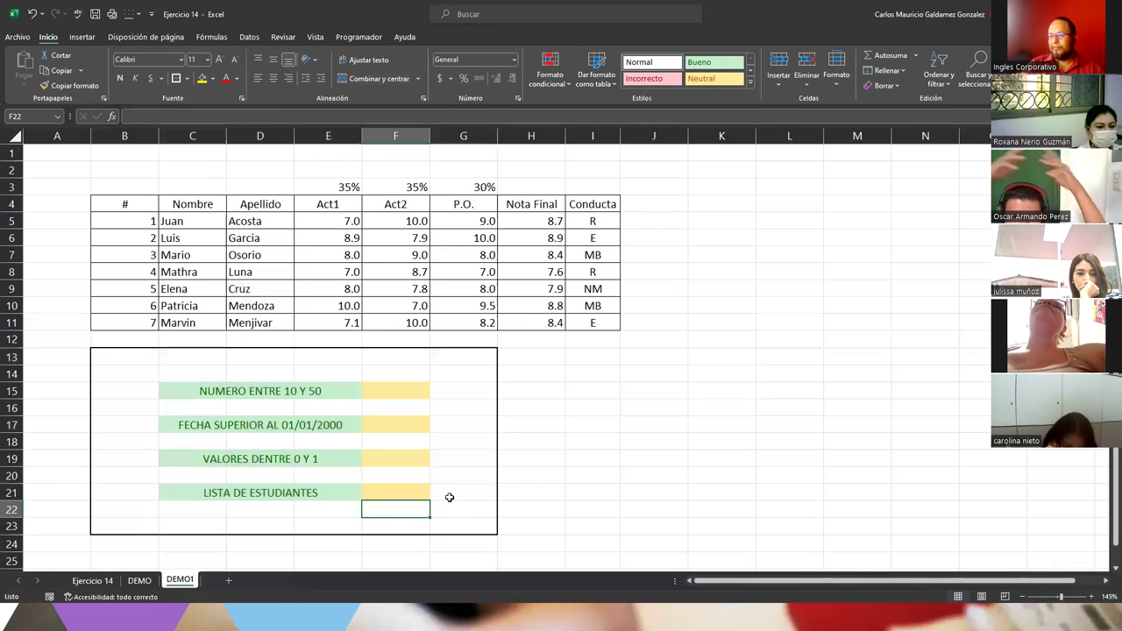
pyautogui.click(389, 390)
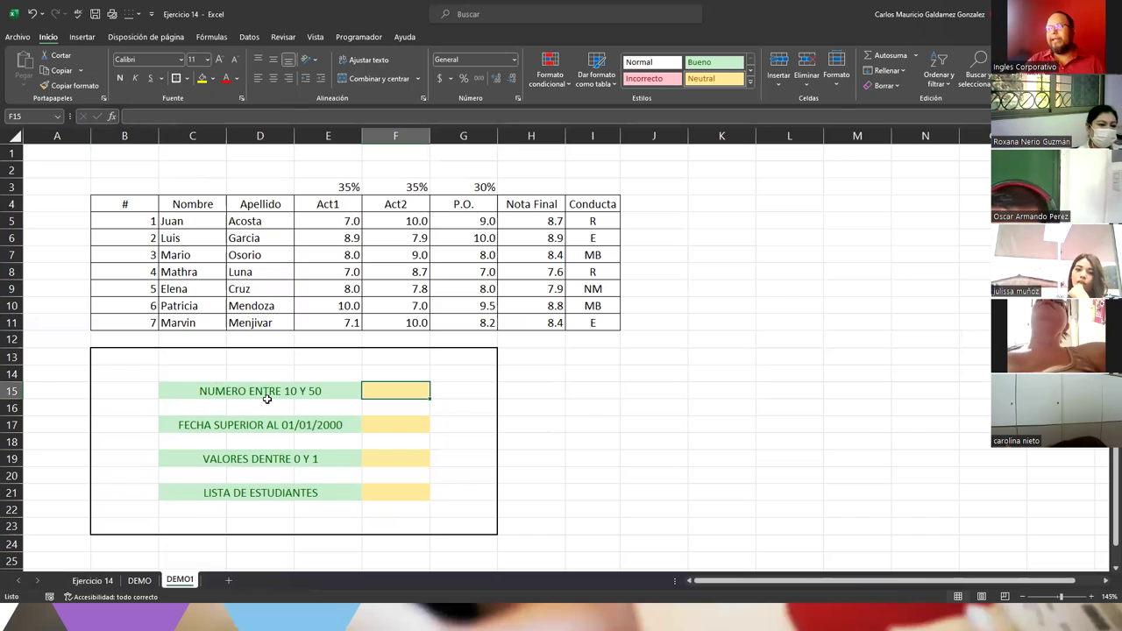
pyautogui.moveTo(117, 182); pyautogui.dragTo(579, 325)
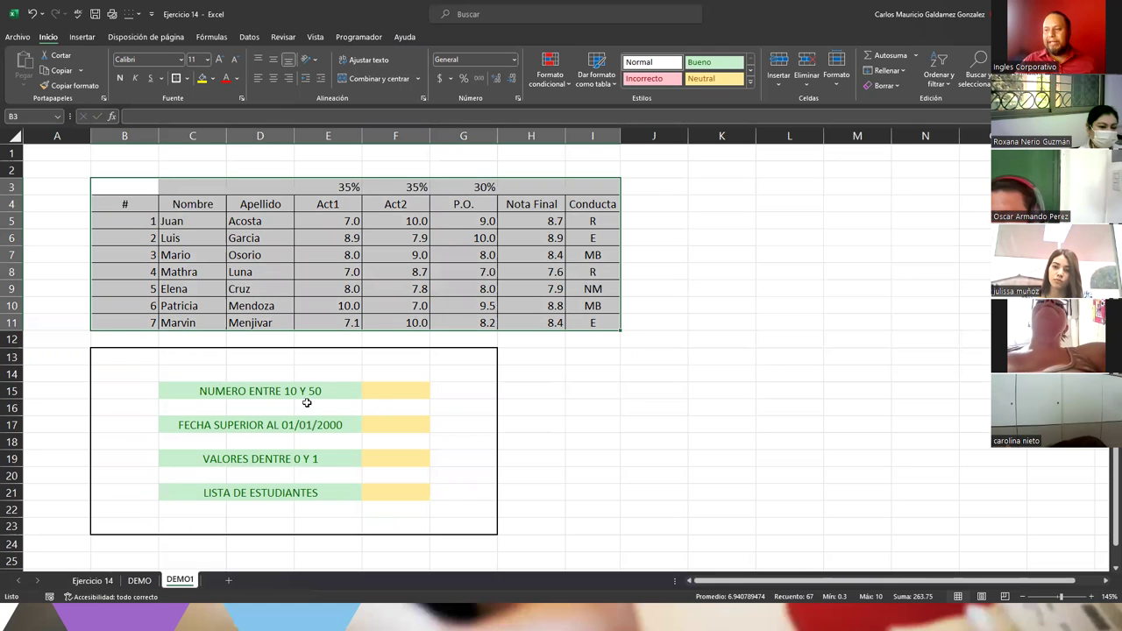
pyautogui.click(375, 396)
pyautogui.click(377, 428)
pyautogui.click(390, 459)
pyautogui.click(396, 491)
pyautogui.scroll(-5, 533, 414)
pyautogui.scroll(-1, 533, 414)
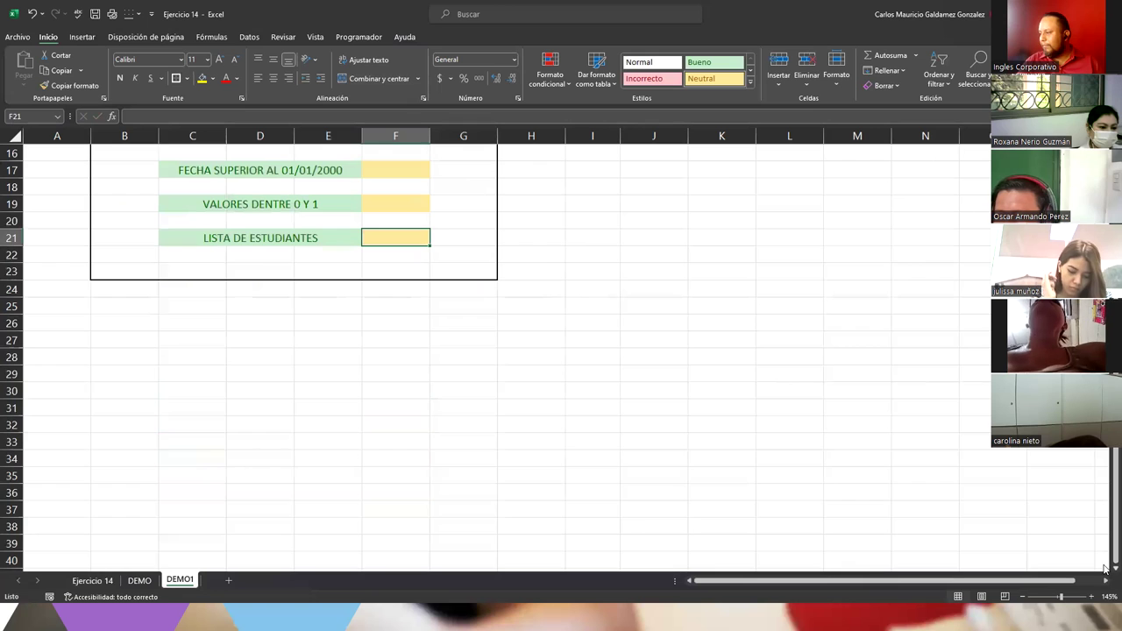
pyautogui.scroll(-1, 1105, 567)
pyautogui.scroll(-1, 1105, 568)
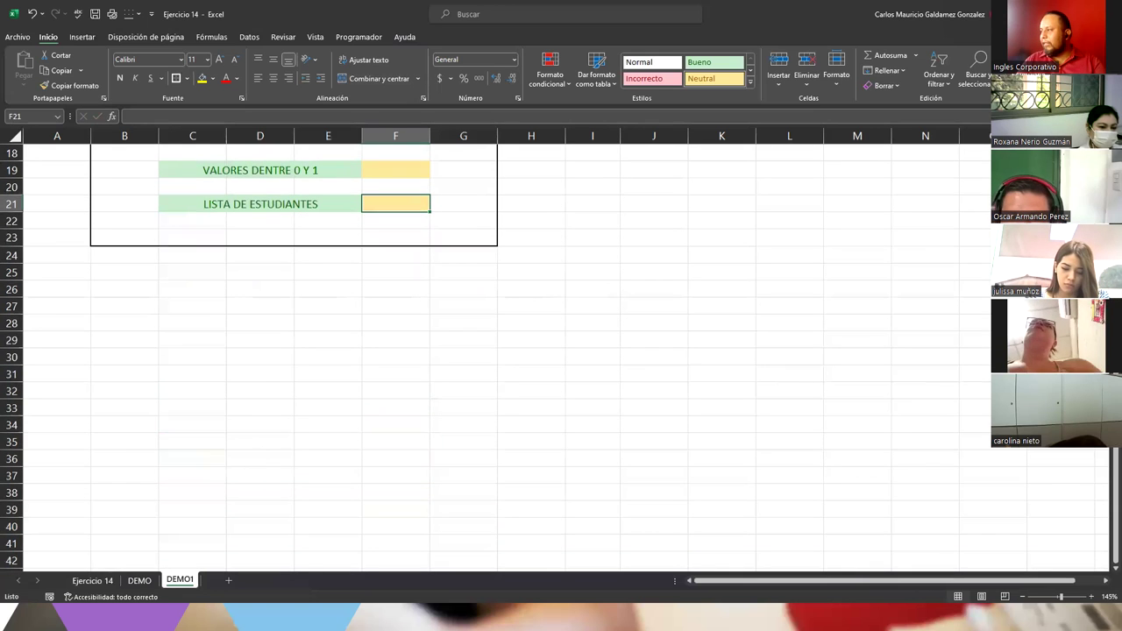
pyautogui.scroll(1, 626, 304)
pyautogui.scroll(1, 626, 304)
pyautogui.scroll(1, 625, 305)
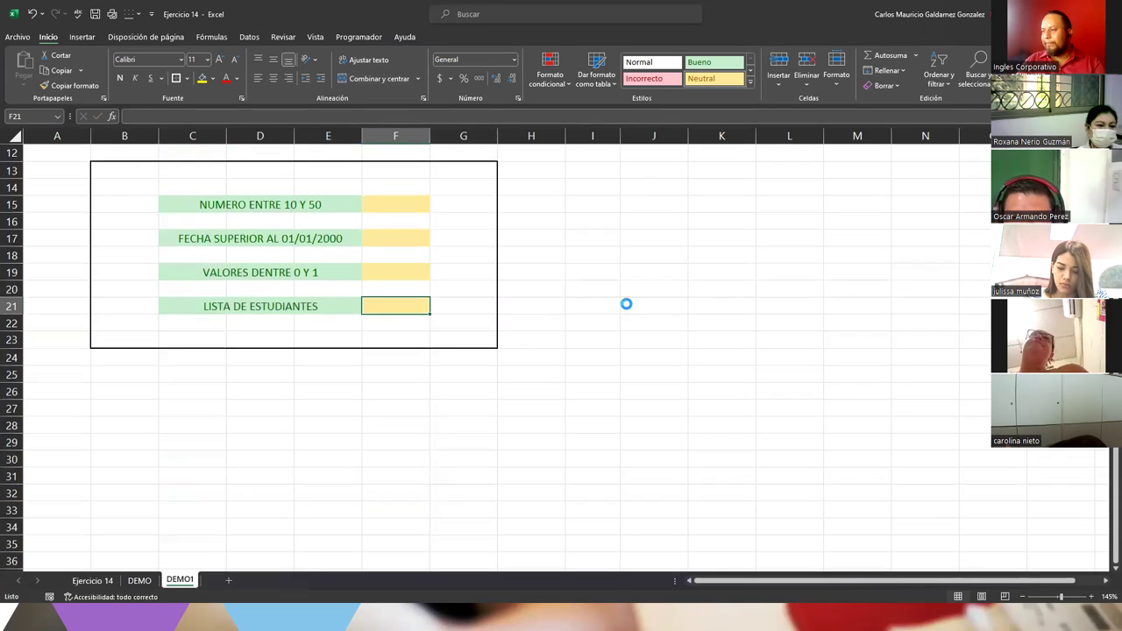
pyautogui.scroll(2, 626, 305)
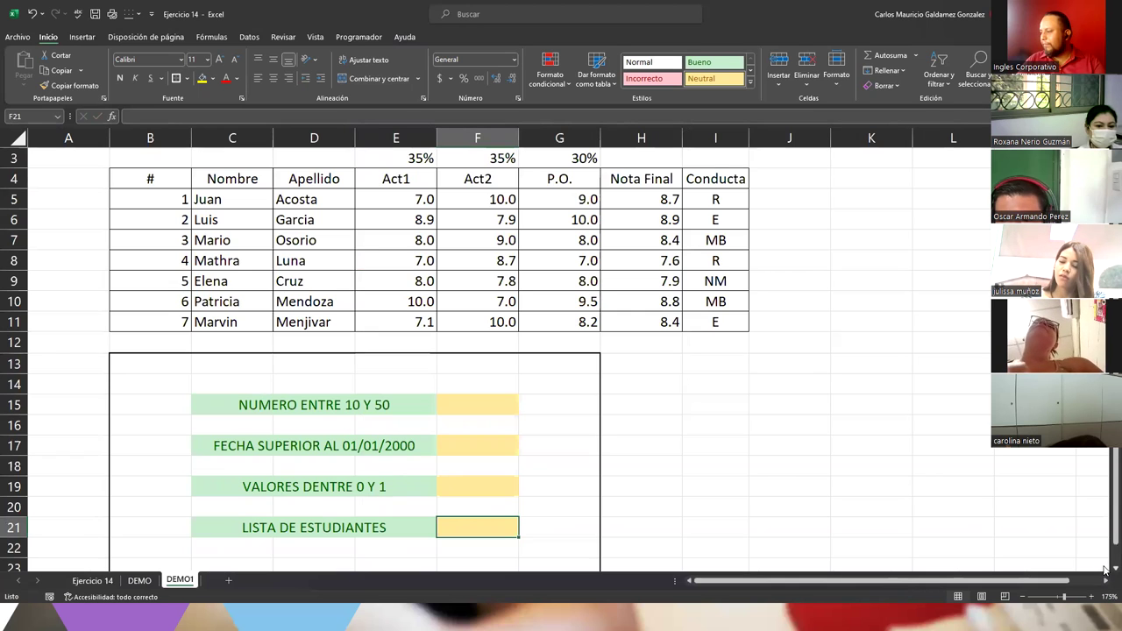
pyautogui.scroll(-3, 1104, 568)
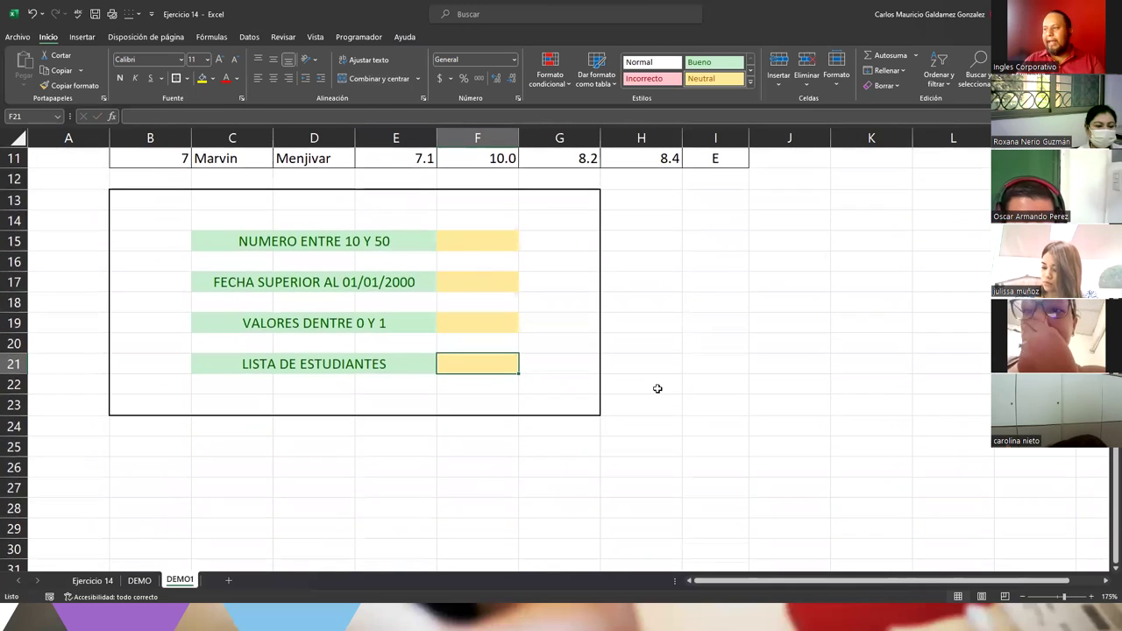
pyautogui.click(499, 244)
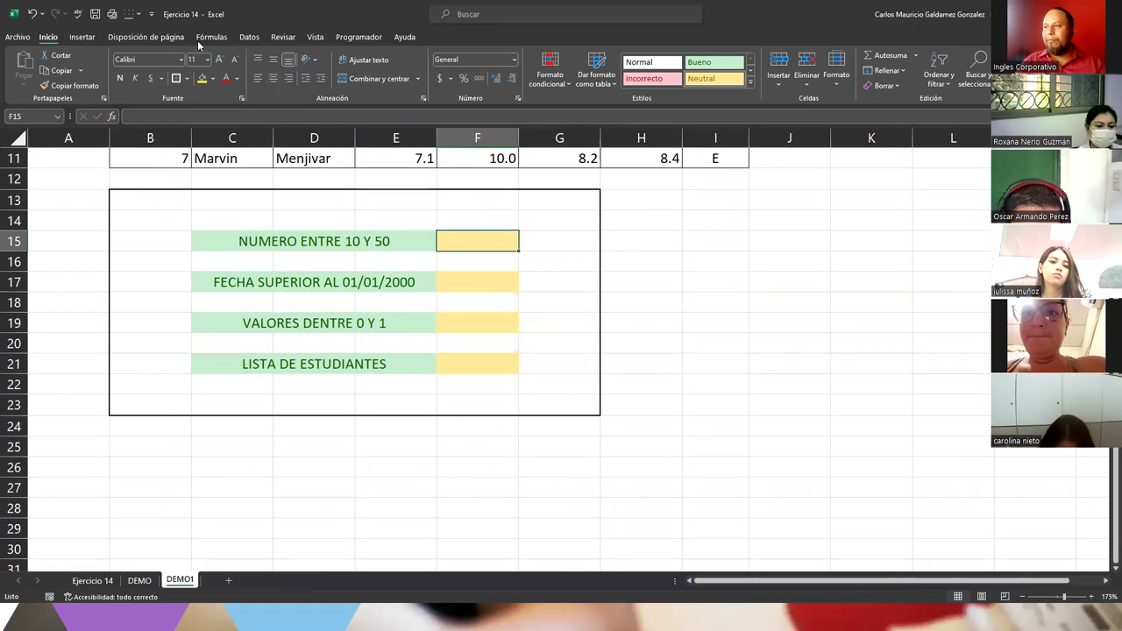
# Step: Give F15 a Whole number validation rule, between minimum 10 and maximum 50
pyautogui.click(248, 37)
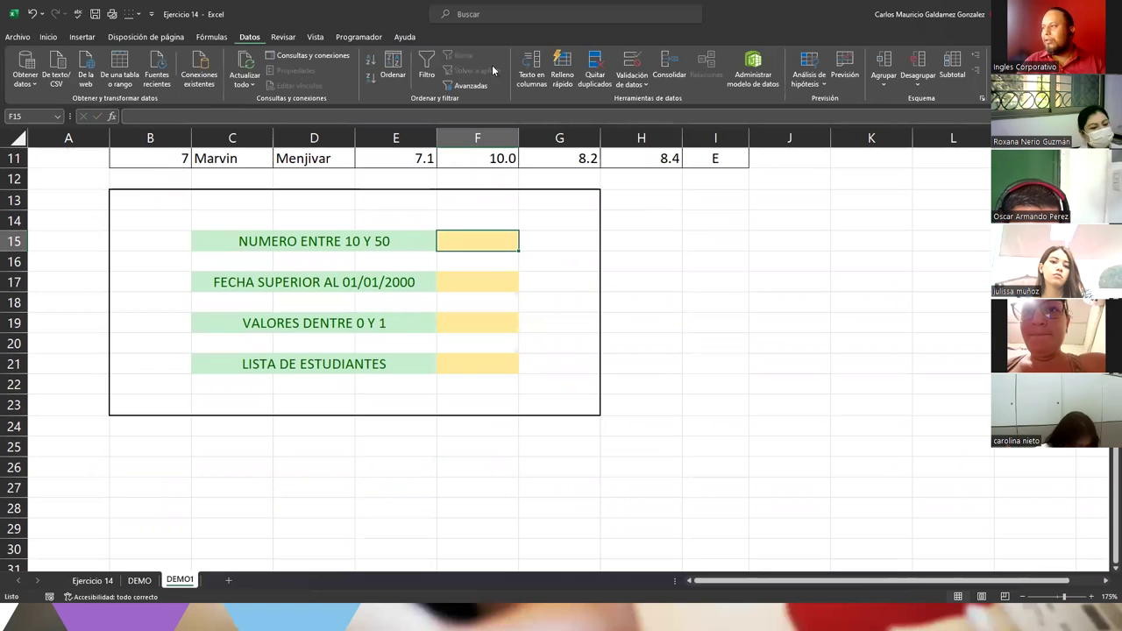
pyautogui.click(631, 60)
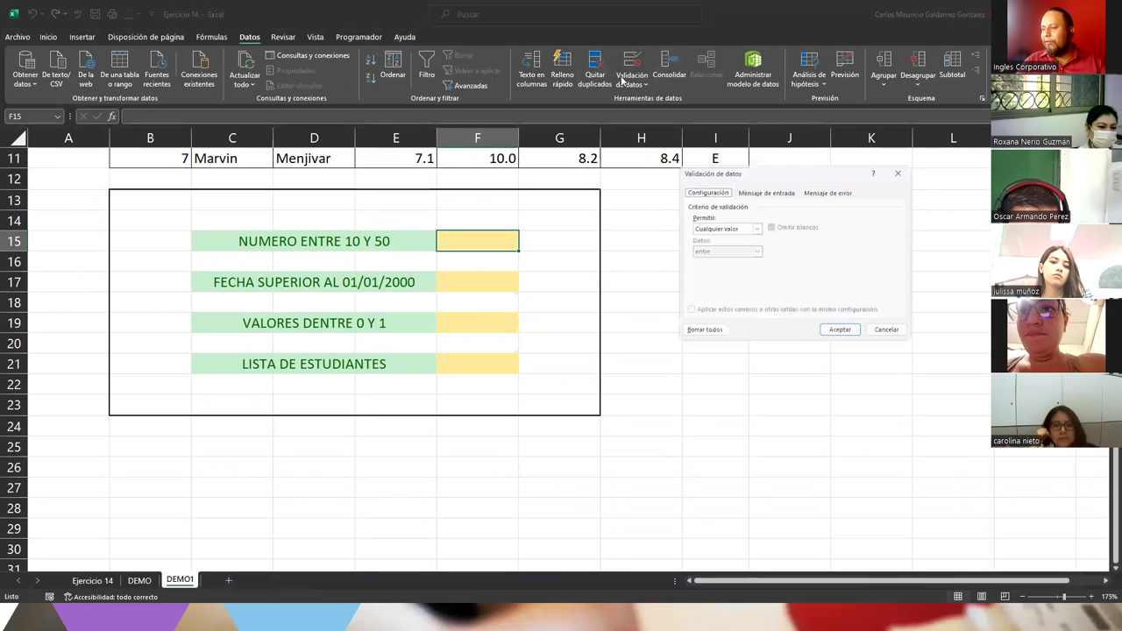
pyautogui.click(711, 229)
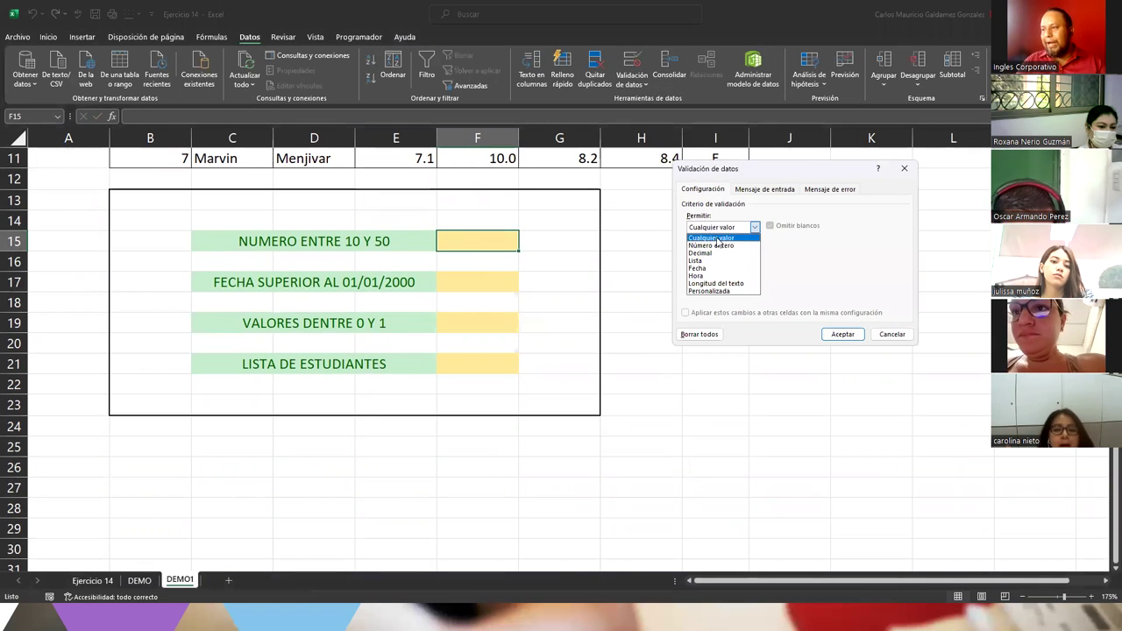
pyautogui.click(714, 246)
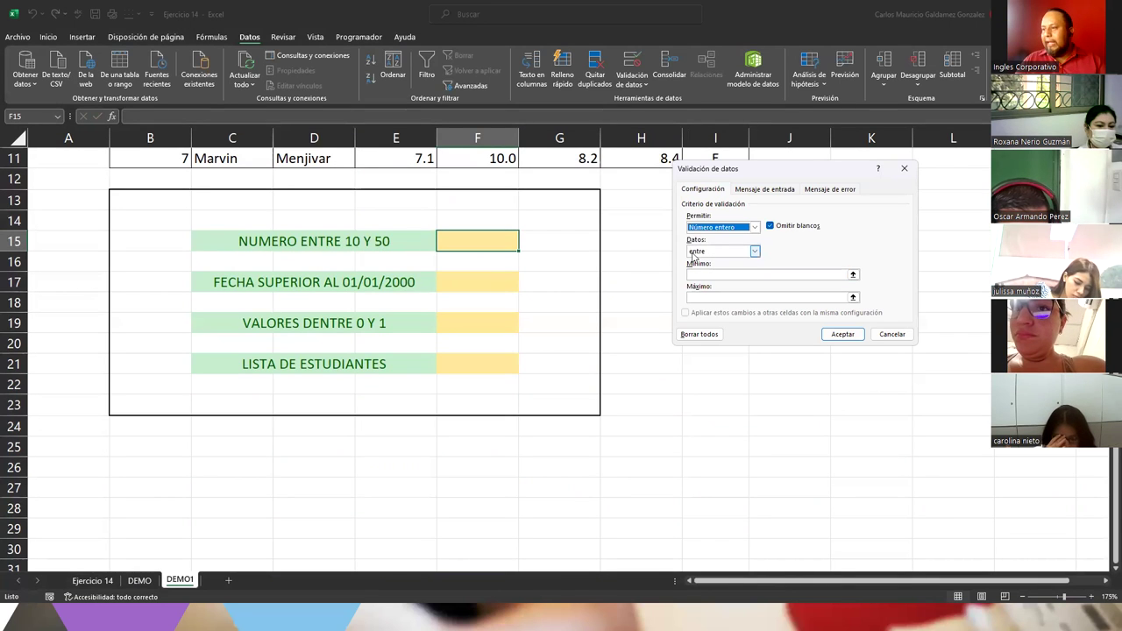
pyautogui.click(722, 254)
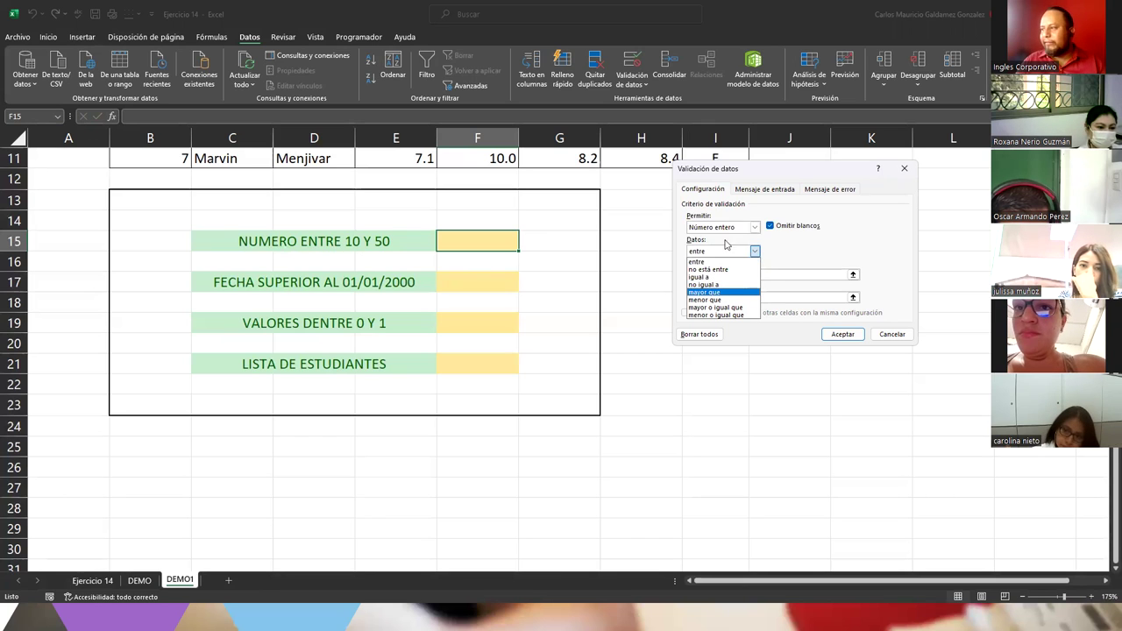
pyautogui.click(728, 262)
pyautogui.click(731, 273)
pyautogui.write('1')
pyautogui.write('50')
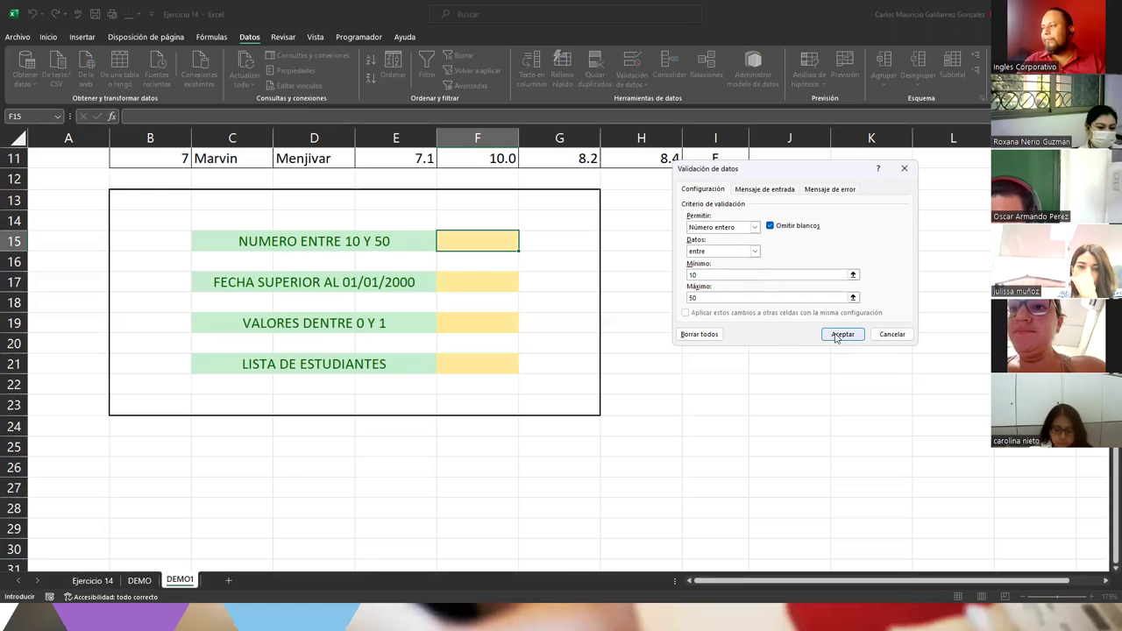
pyautogui.click(837, 336)
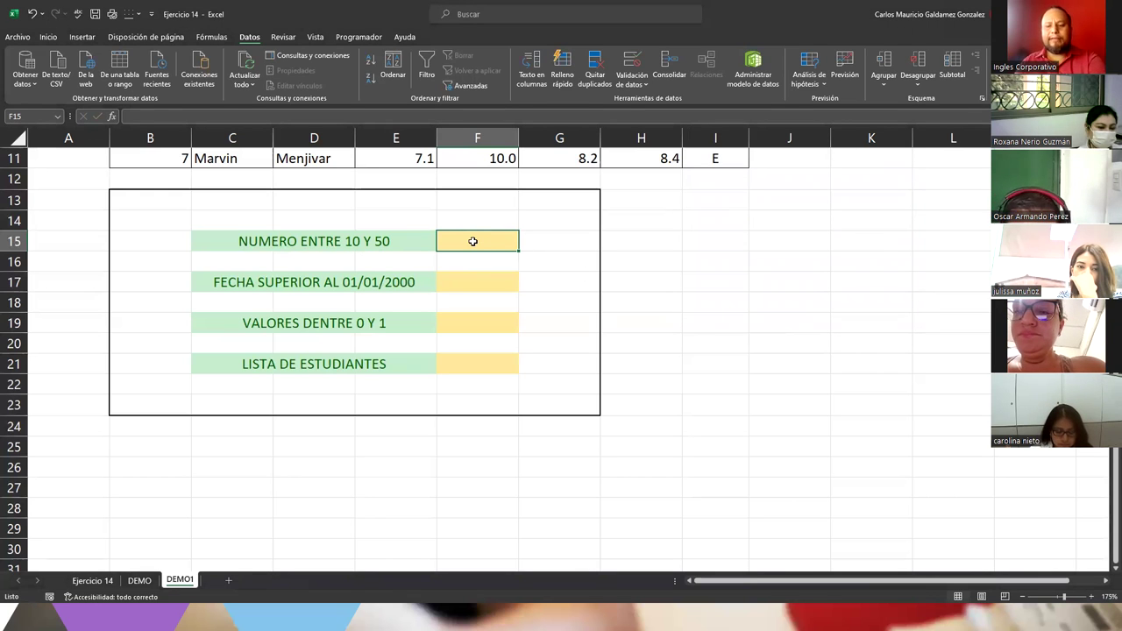
# Step: Try 90 and 9 in F15, both rejected, then enter 15, which is accepted
pyautogui.write('90')
pyautogui.press('Return')
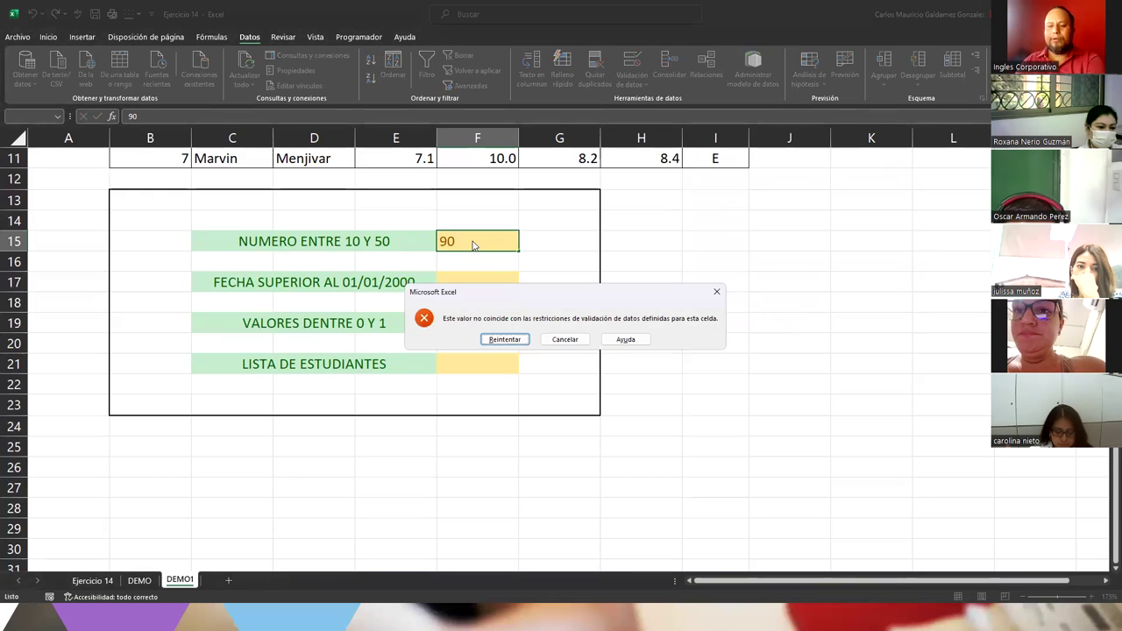
pyautogui.press('Return')
pyautogui.write('9')
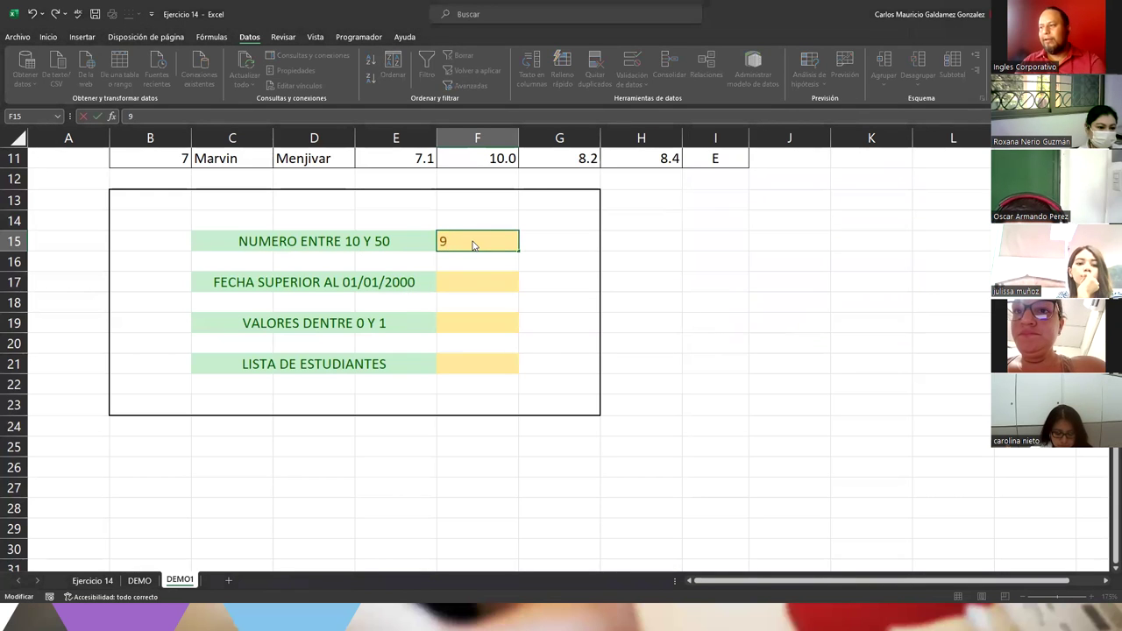
pyautogui.press('Return')
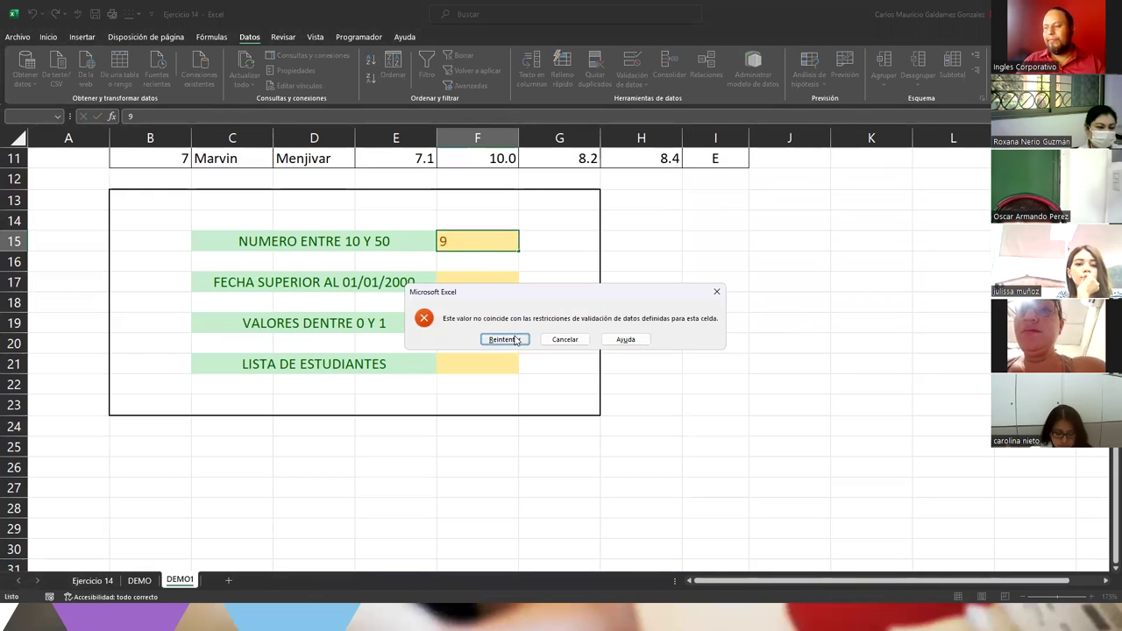
pyautogui.click(568, 340)
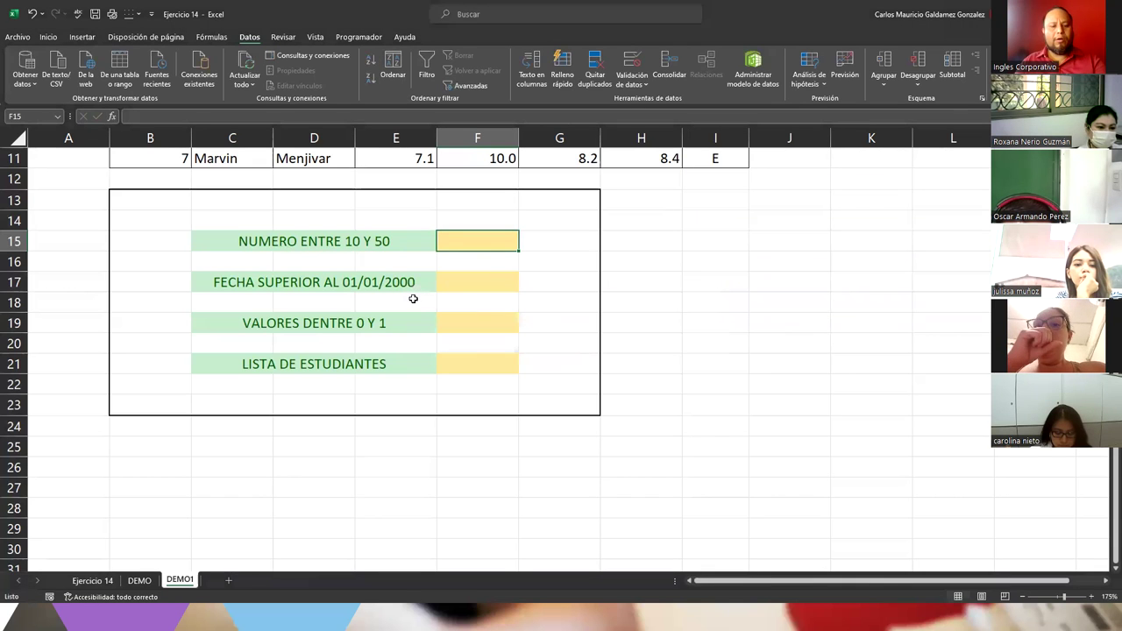
pyautogui.write('15')
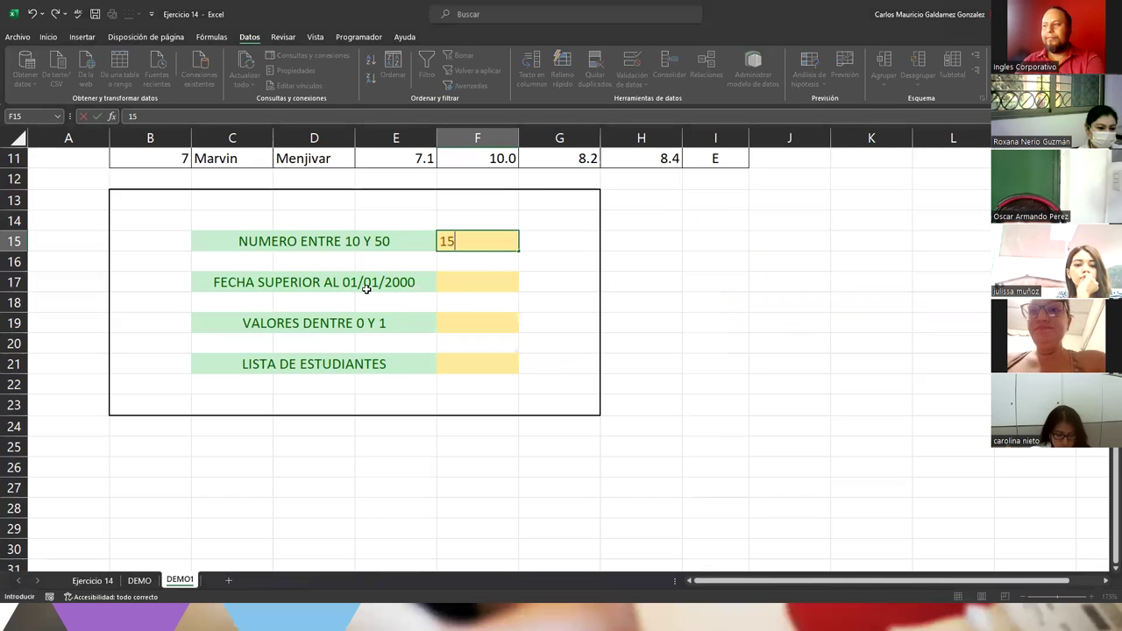
pyautogui.press('Return')
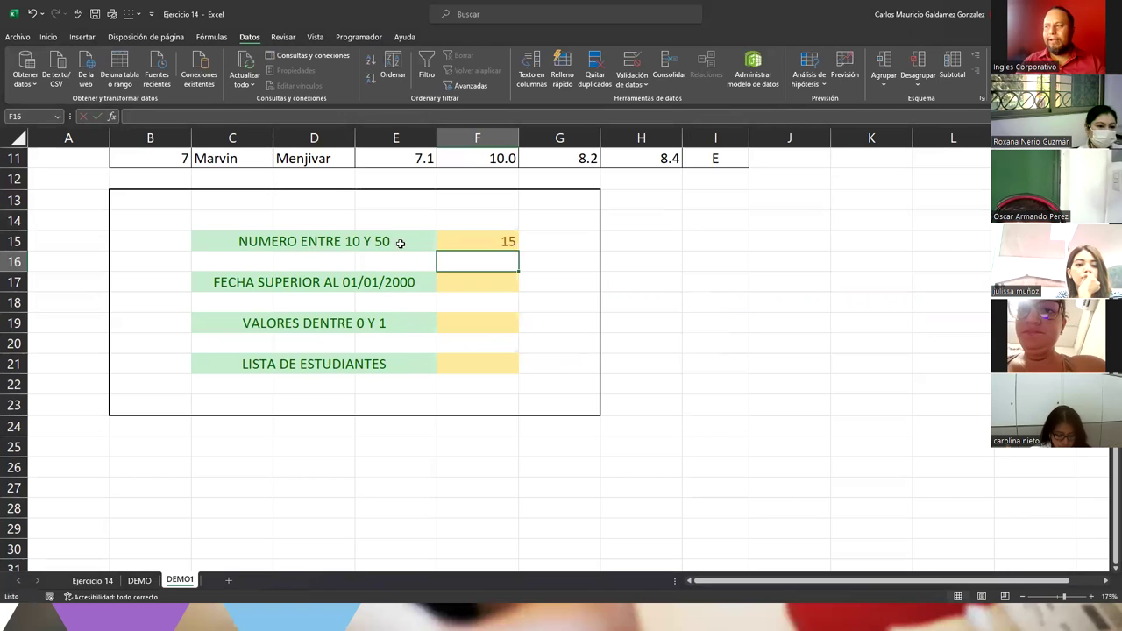
pyautogui.click(372, 243)
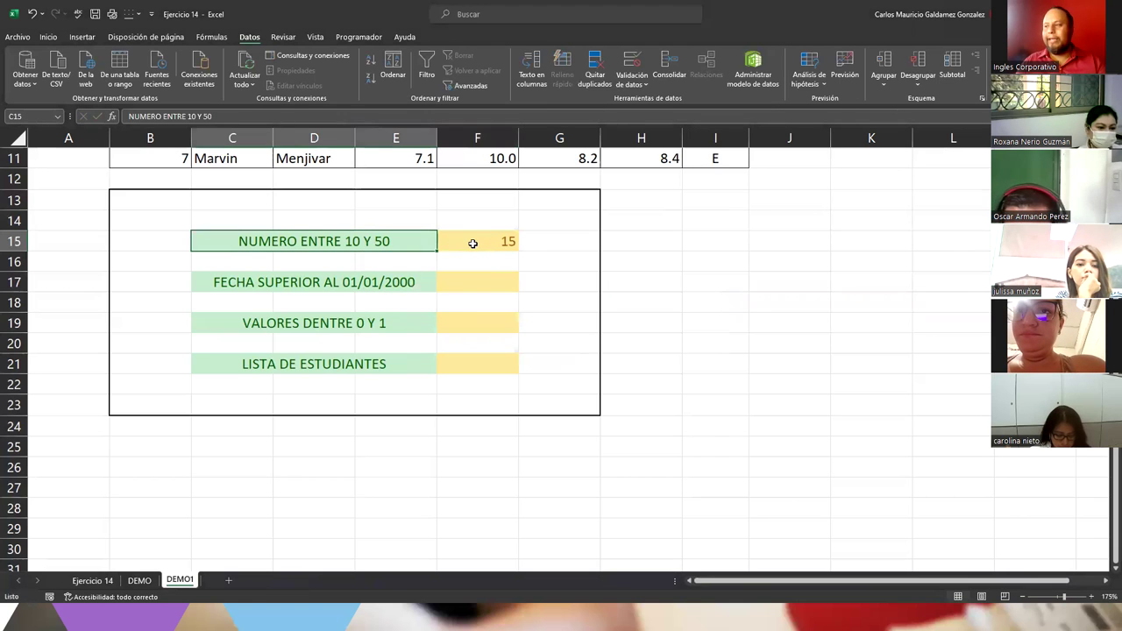
pyautogui.click(472, 244)
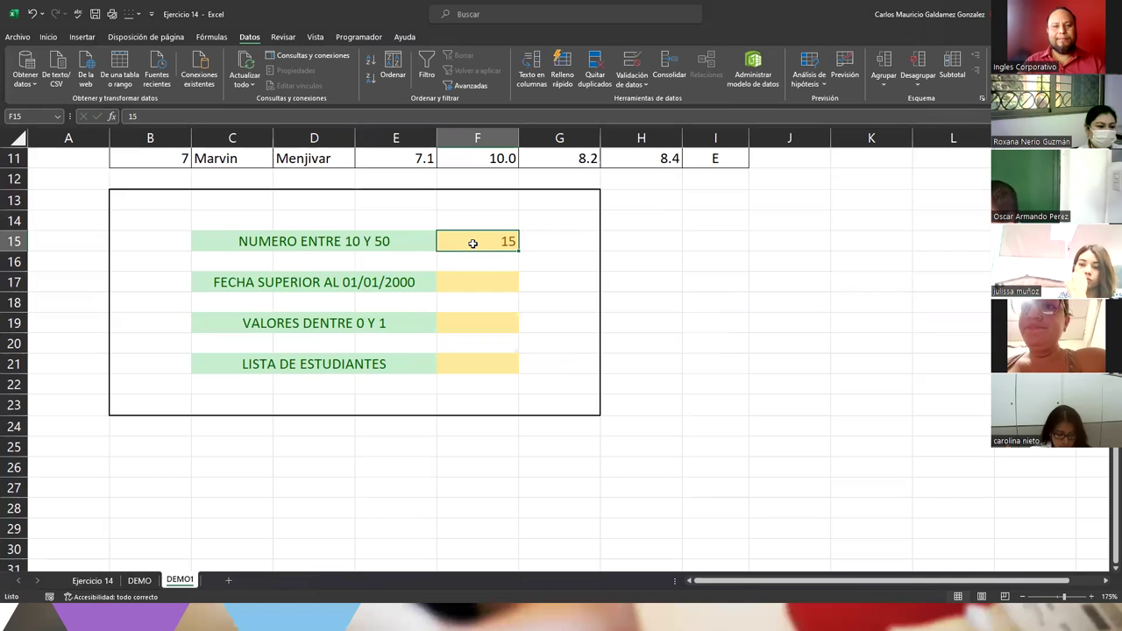
# Step: Give F17 a data validation rule: Permitir Fecha, mayor que, Fecha inicial 01/01/2000
pyautogui.click(452, 283)
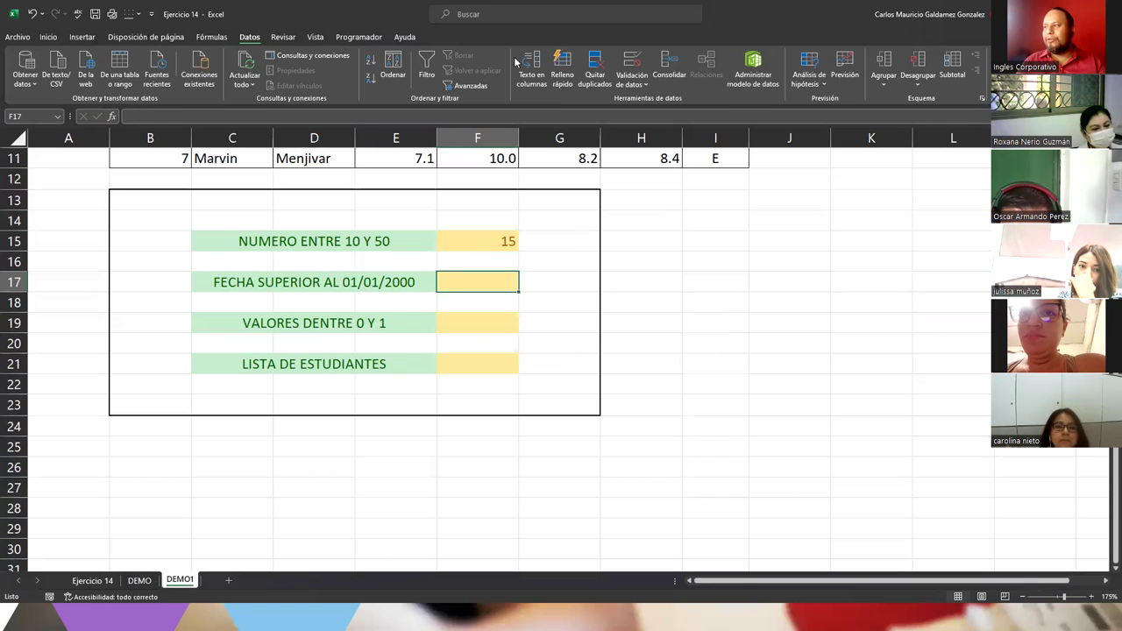
pyautogui.click(631, 67)
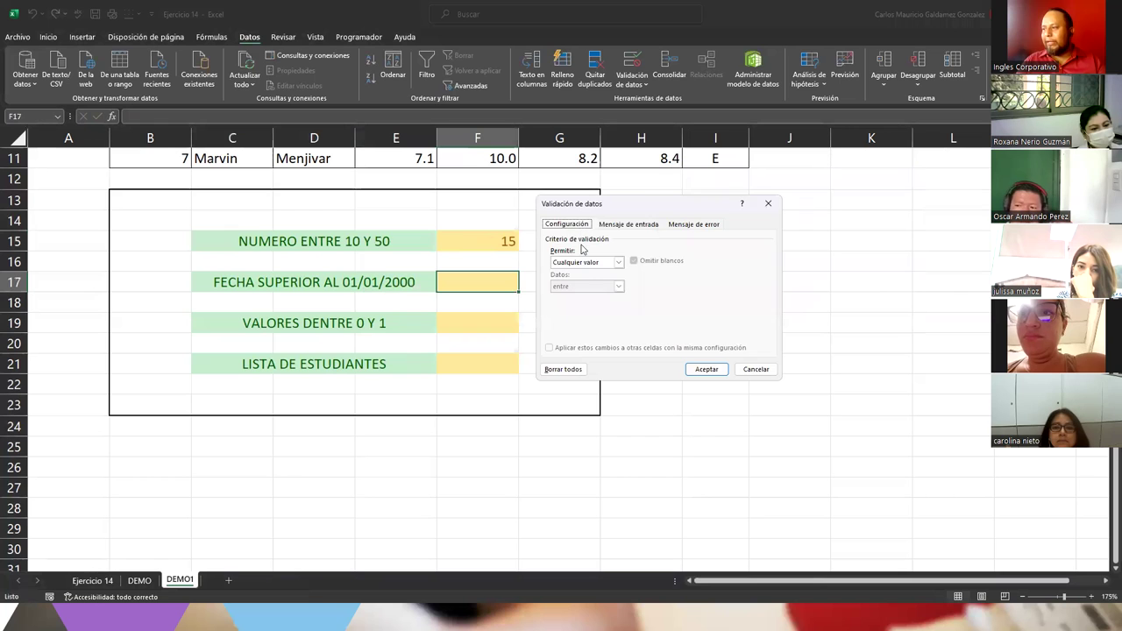
pyautogui.click(587, 262)
pyautogui.click(596, 305)
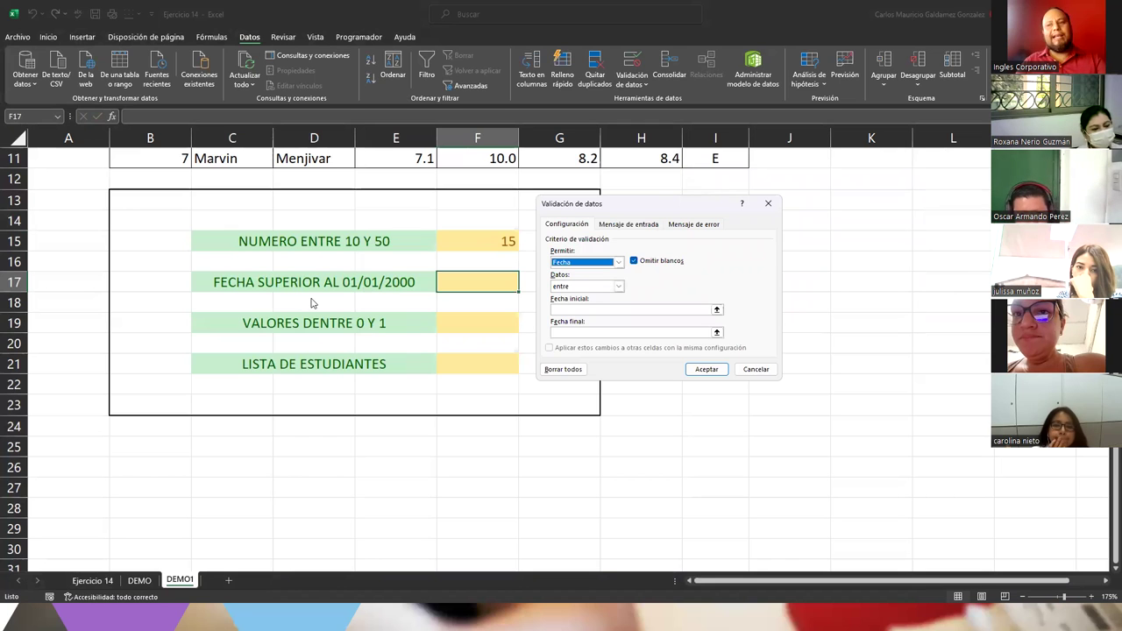
pyautogui.click(618, 288)
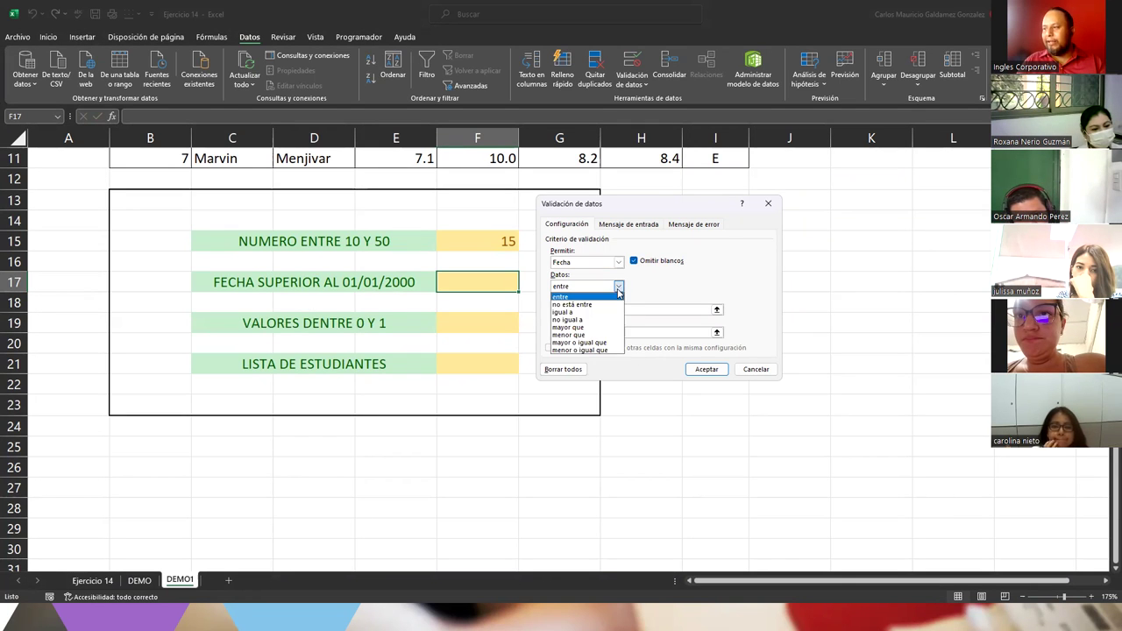
pyautogui.click(570, 326)
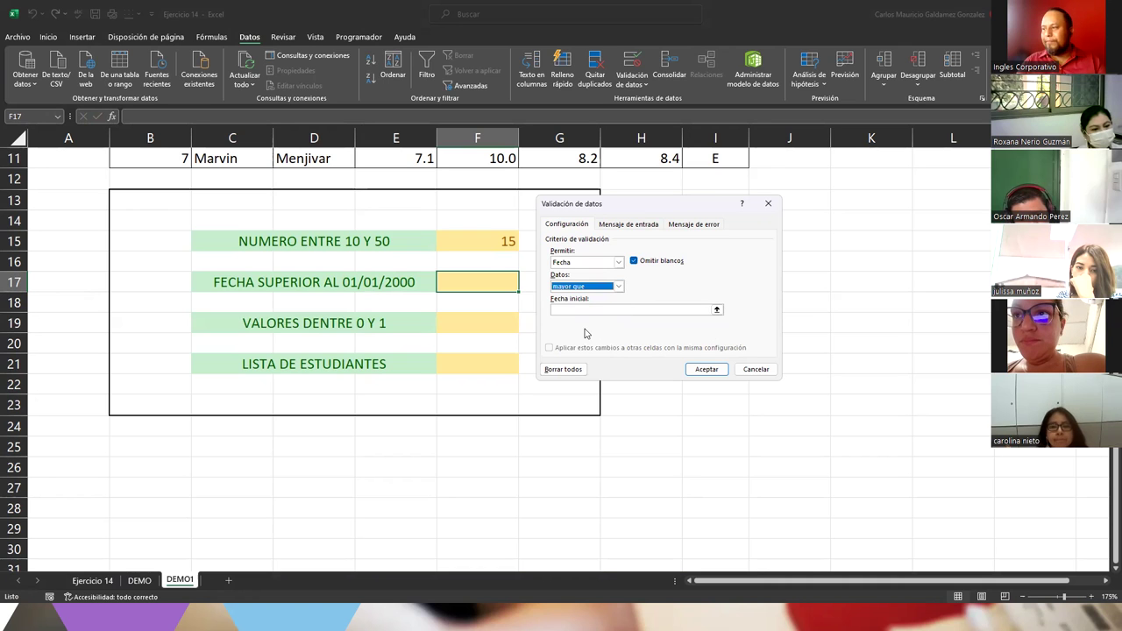
pyautogui.click(565, 311)
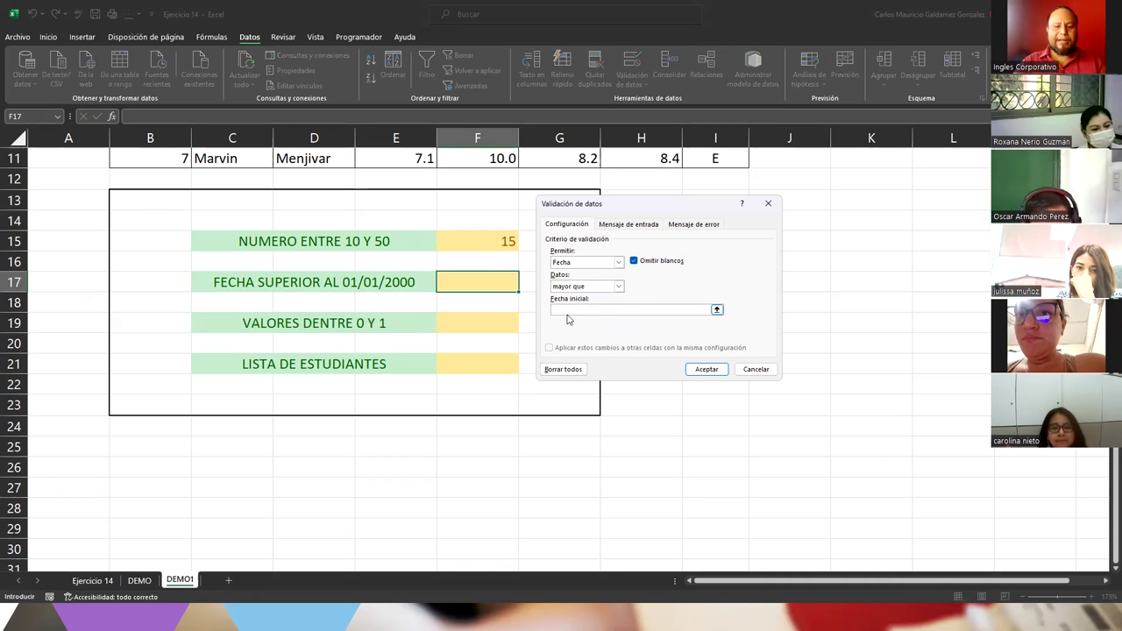
pyautogui.write('01/')
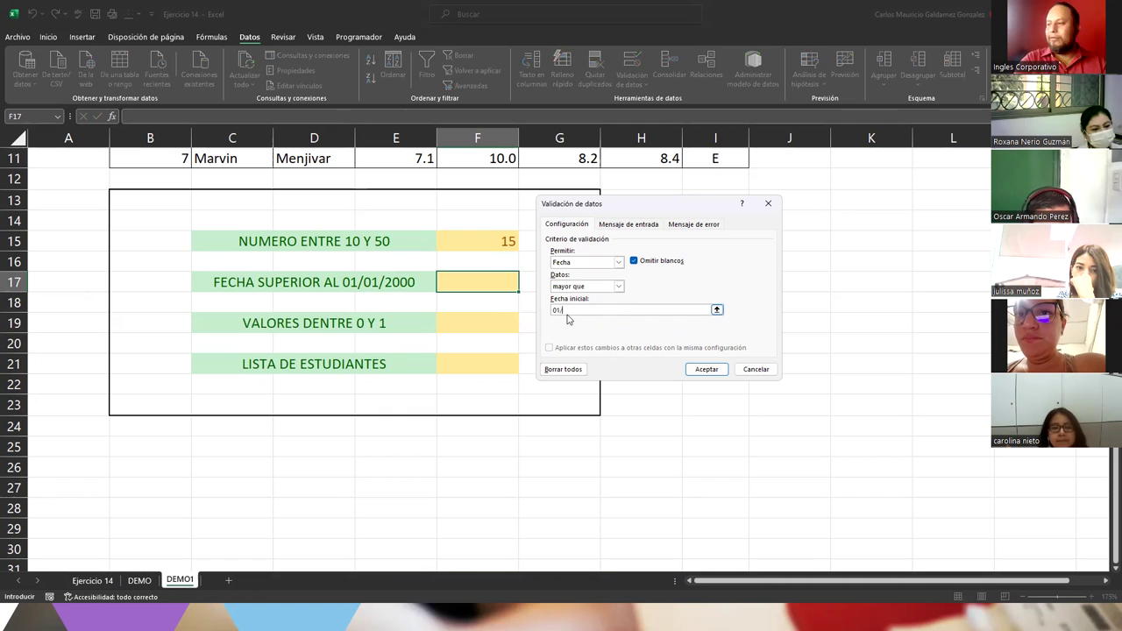
pyautogui.write('01/2000')
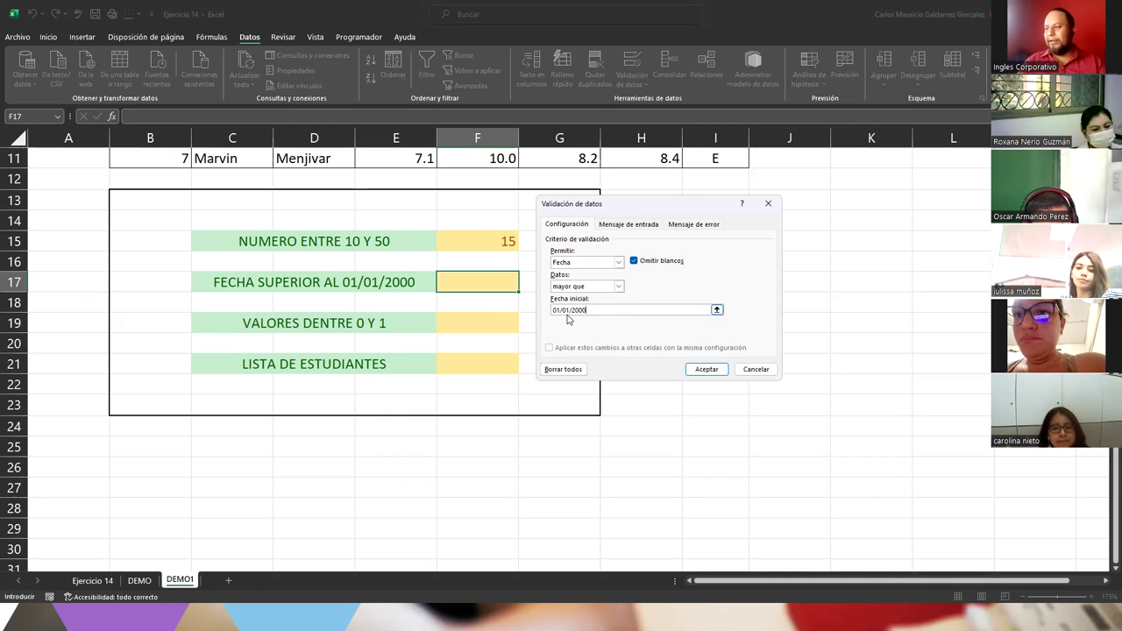
pyautogui.click(706, 369)
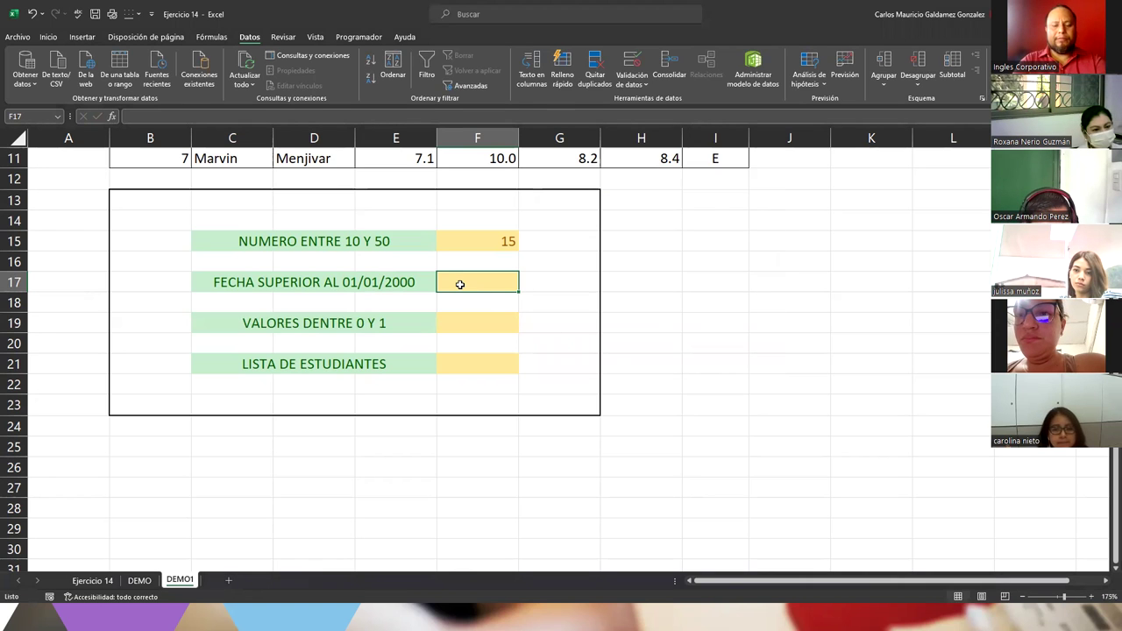
# Step: Type the pre-cutoff test date 30/06/1984 into F17
pyautogui.write('30/0')
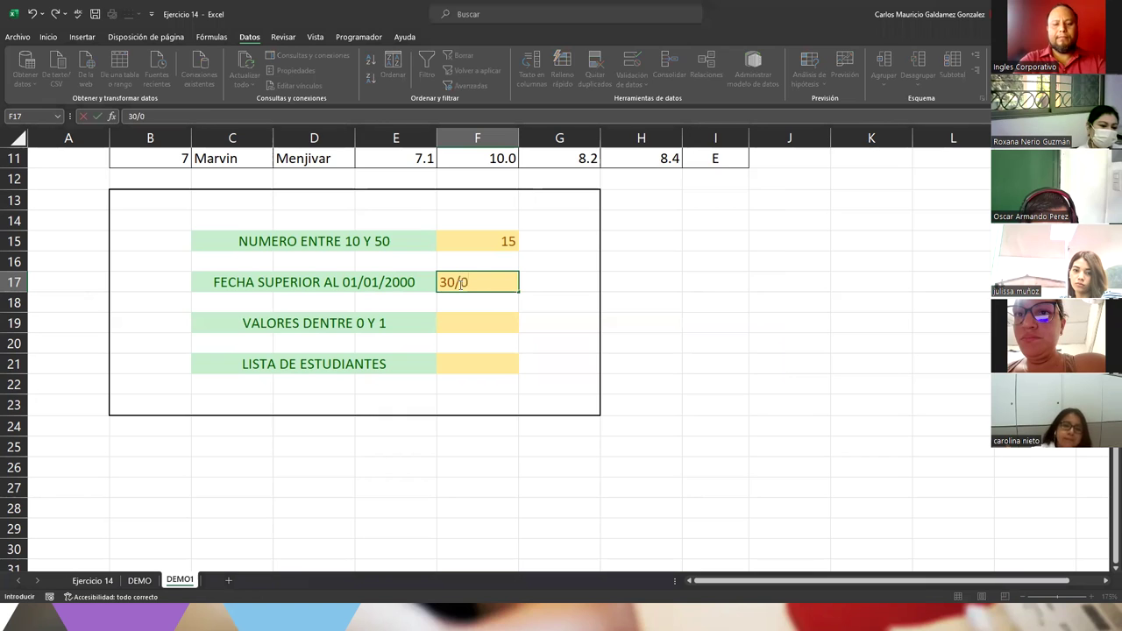
pyautogui.write('6/1984')
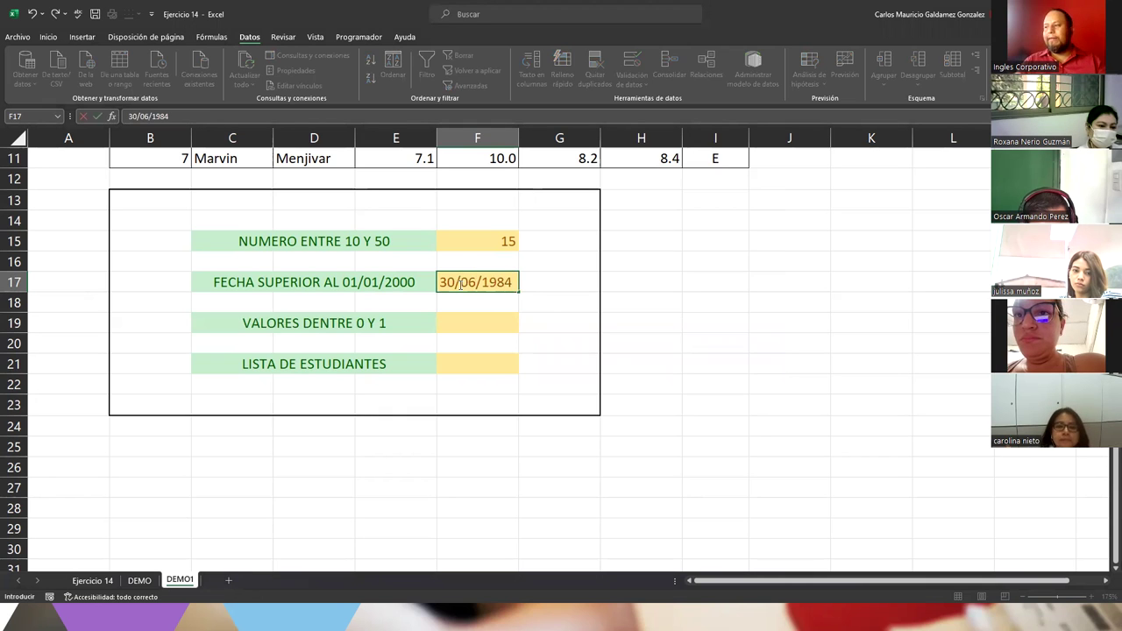
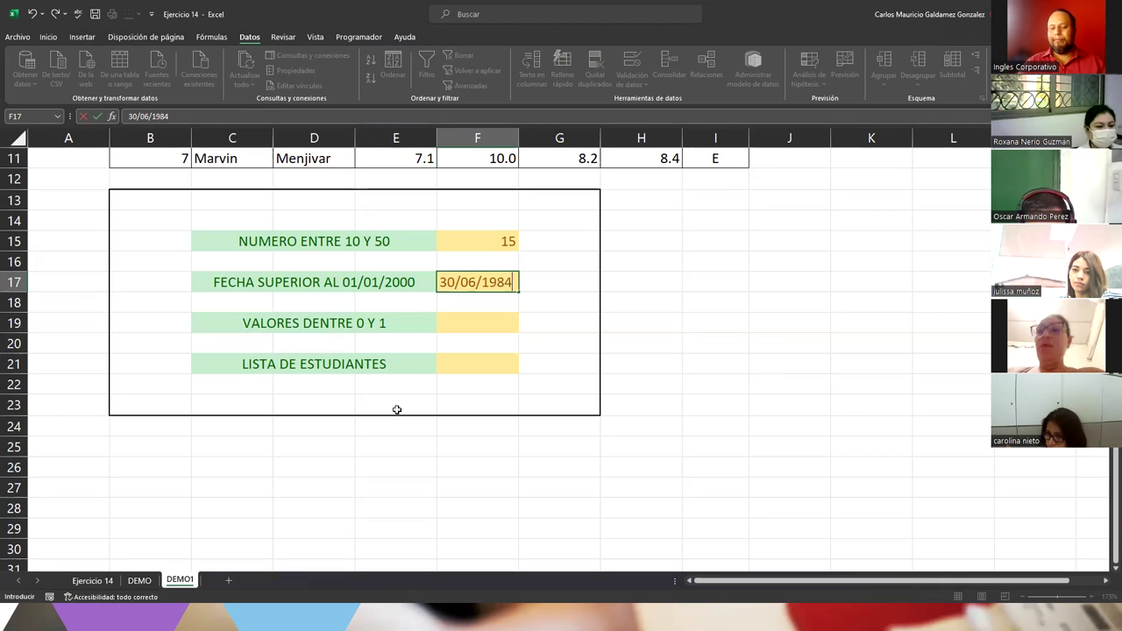
# Step: Cancel the rejected 30/06/1984 in F17 and enter 30/06/2023 instead
pyautogui.press('Return')
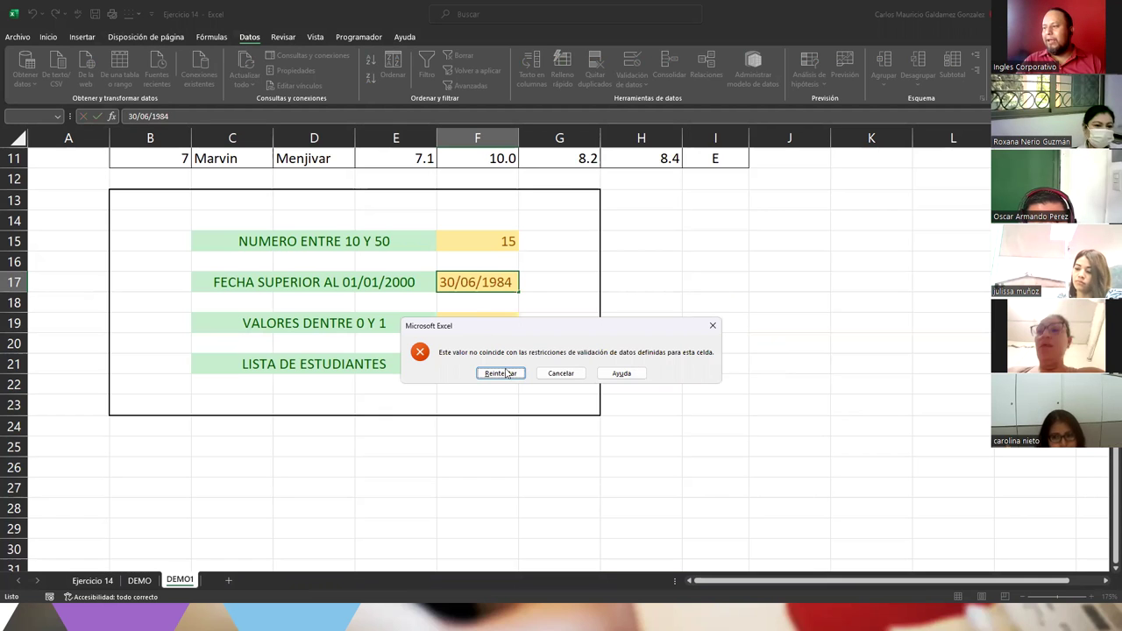
pyautogui.press('Tab')
pyautogui.press('Return')
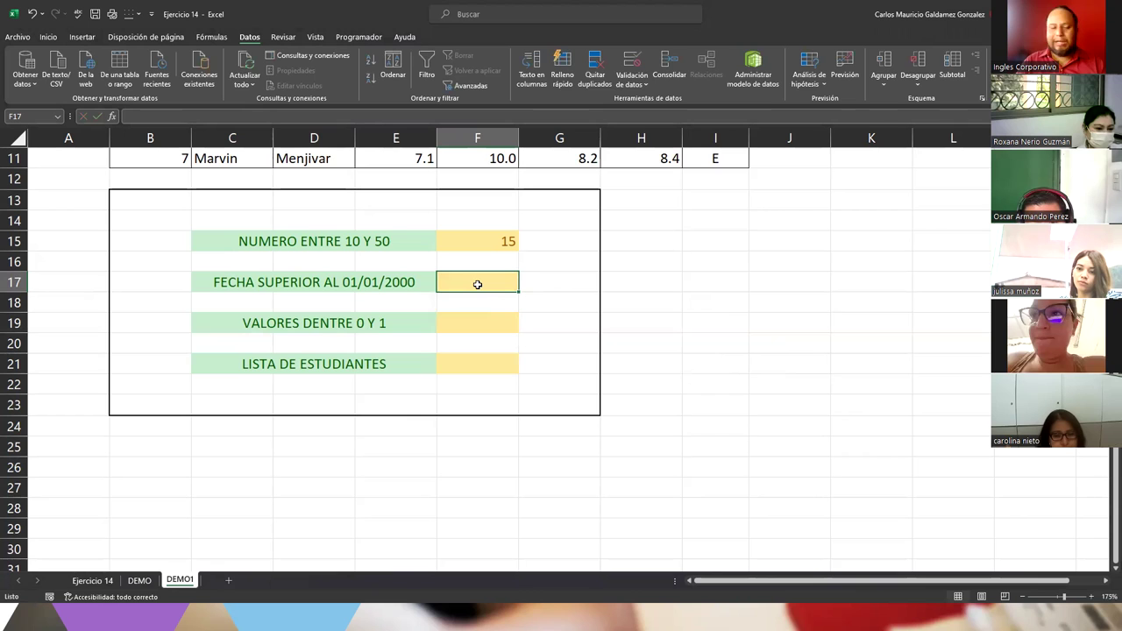
pyautogui.write('30')
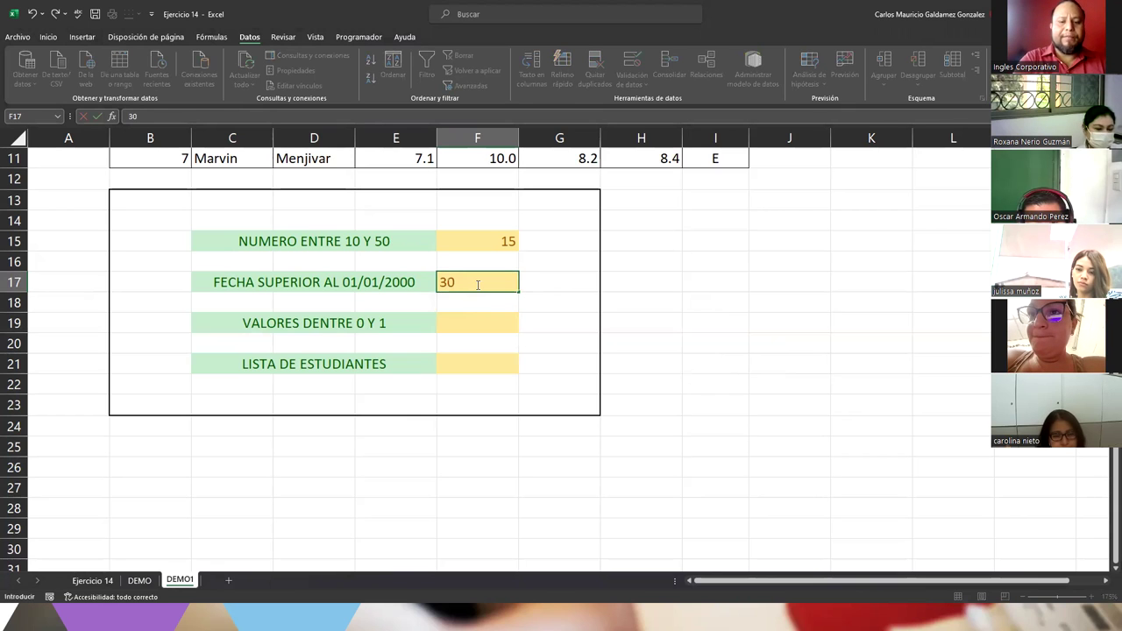
pyautogui.write('/06')
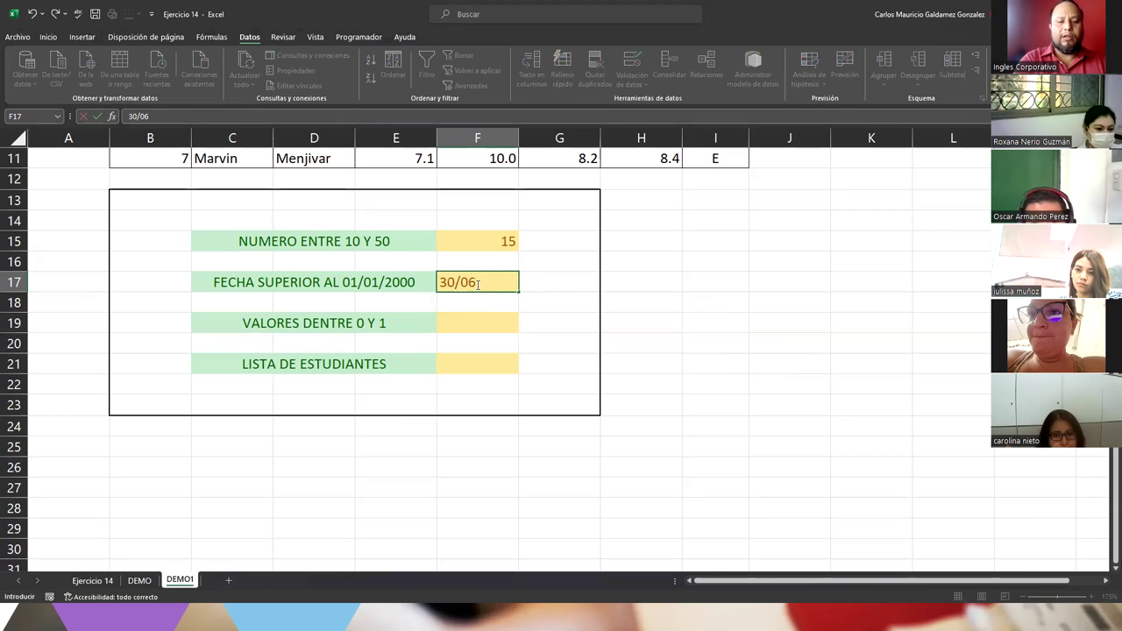
pyautogui.write('/2023')
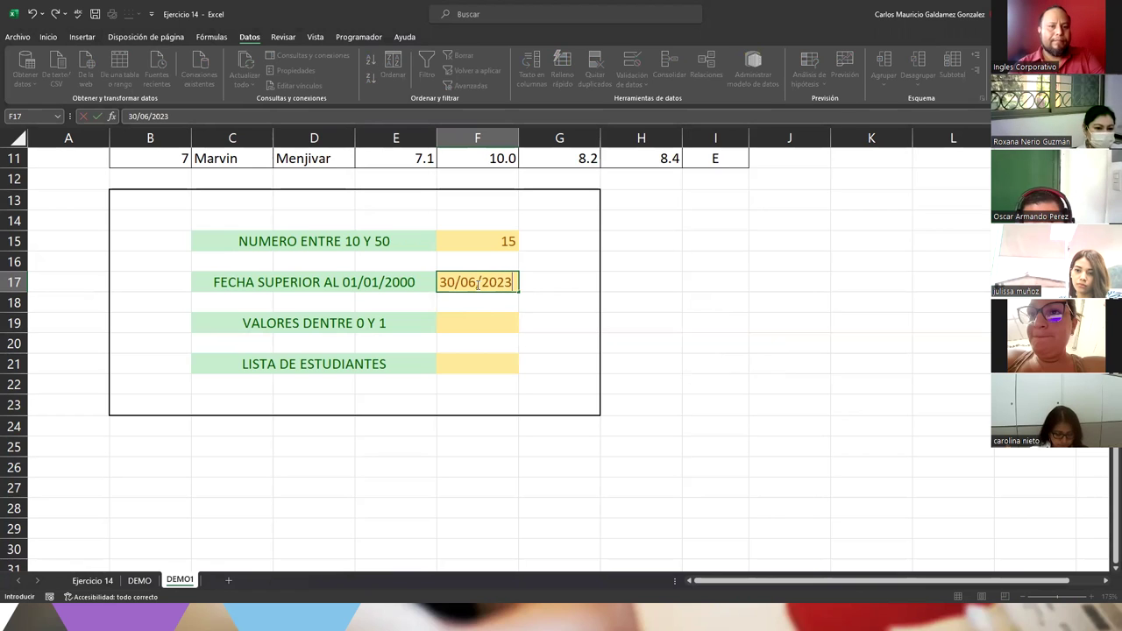
pyautogui.press('Return')
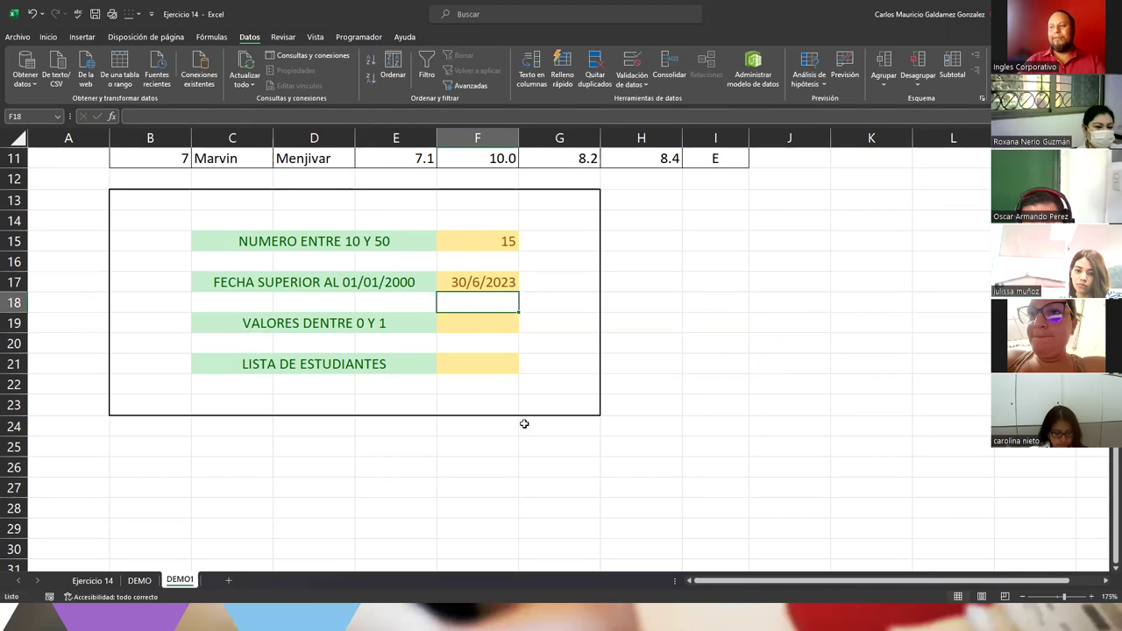
# Step: Give F19 a Decimal data-validation rule with minimum 0 and maximum 1
pyautogui.click(474, 325)
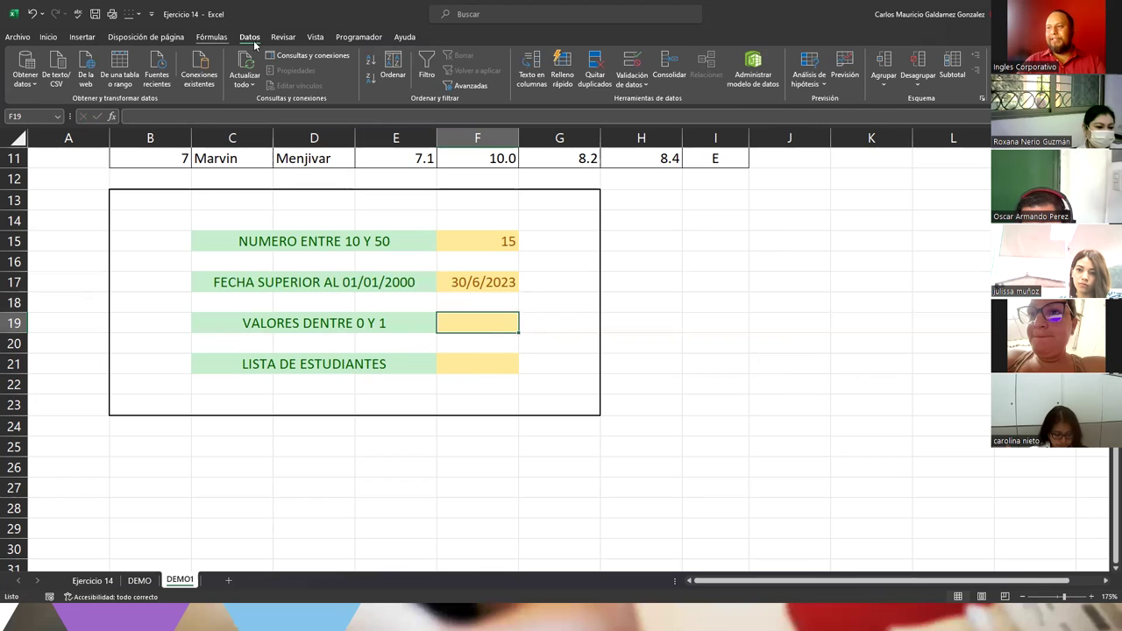
pyautogui.click(631, 62)
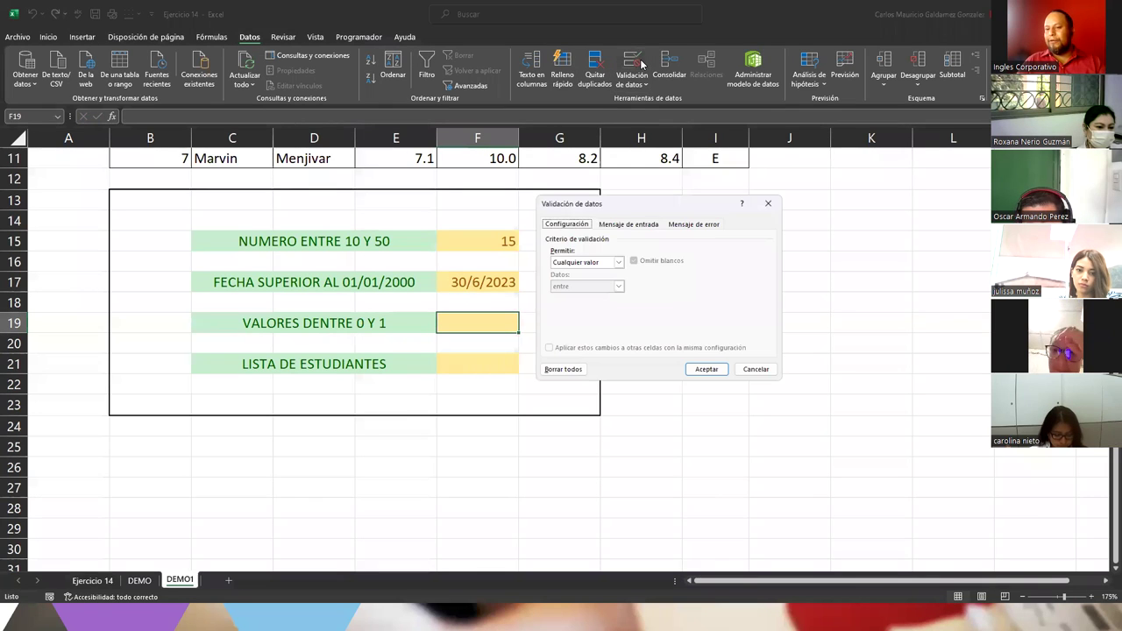
pyautogui.click(605, 261)
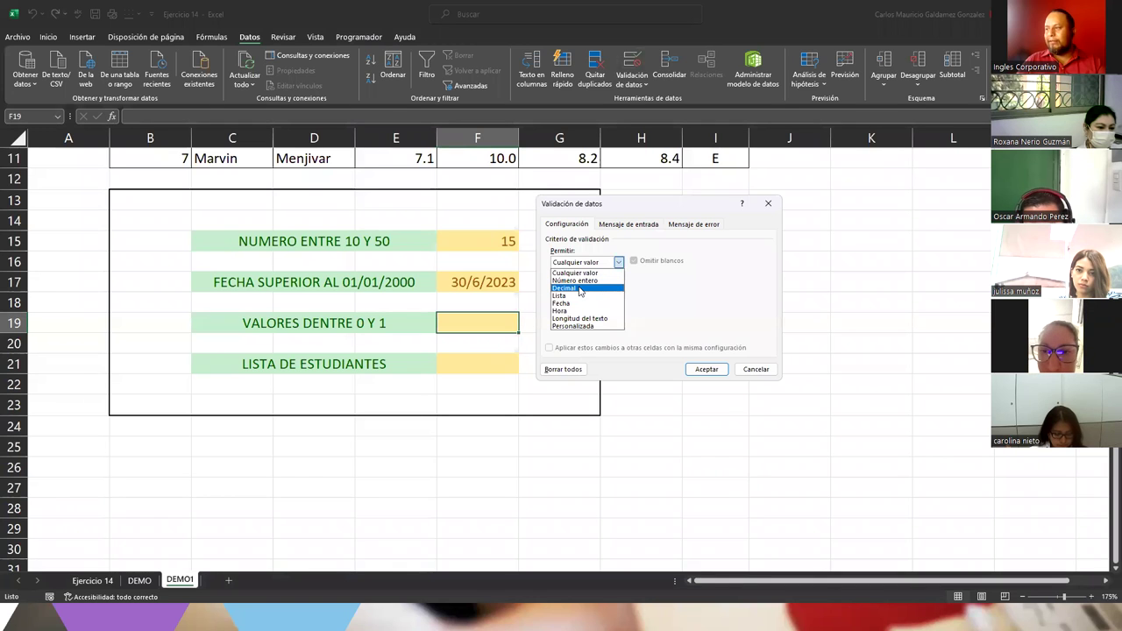
pyautogui.click(586, 287)
pyautogui.click(599, 310)
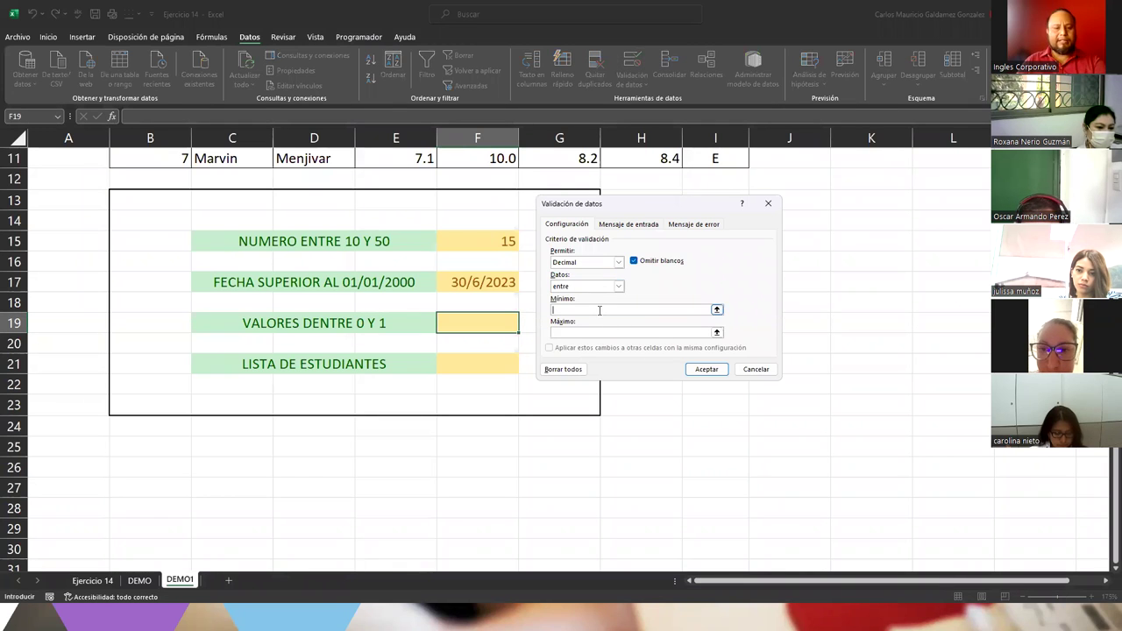
pyautogui.write('0')
pyautogui.press('Tab')
pyautogui.write('1')
pyautogui.click(693, 369)
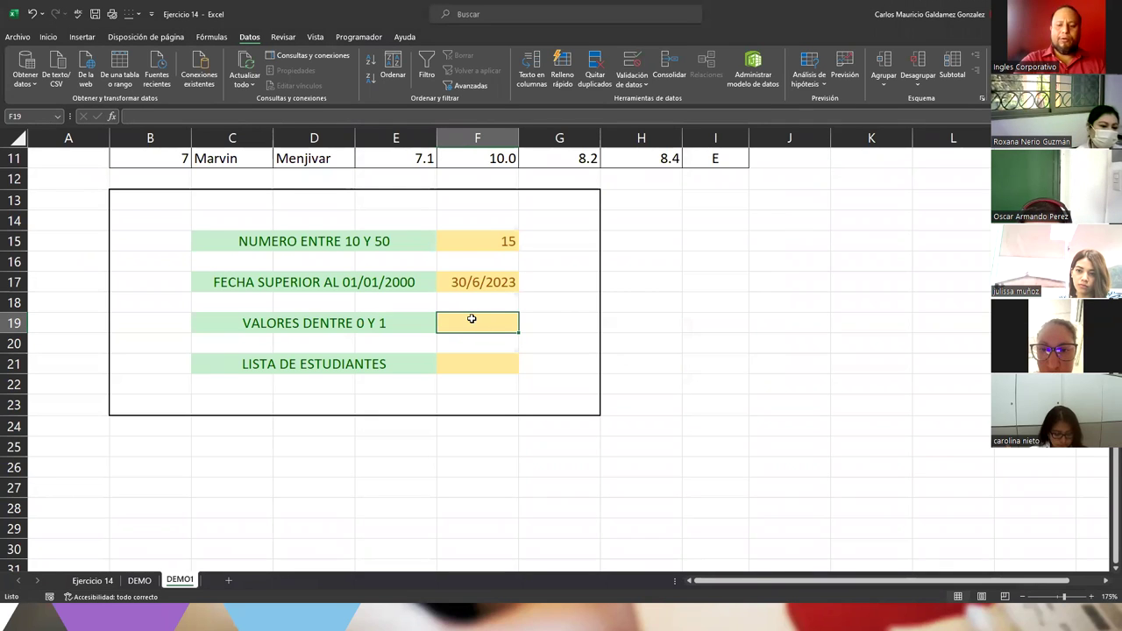
# Step: Test F19: 9 is rejected, then 0.9876 is accepted
pyautogui.write('9')
pyautogui.press('Return')
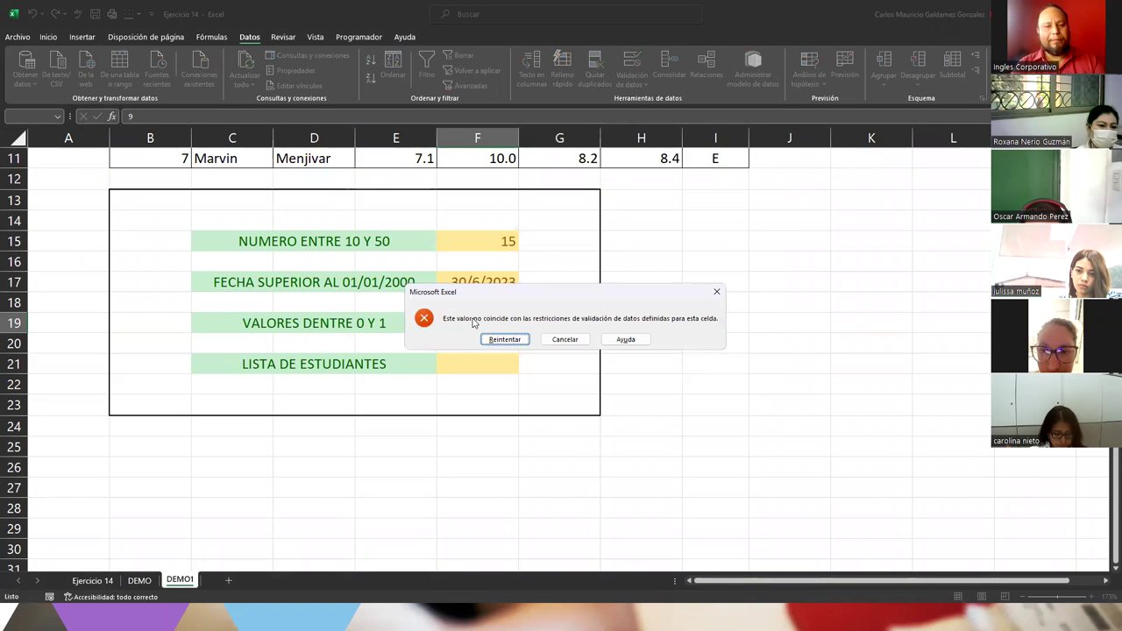
pyautogui.press('Return')
pyautogui.write('0.9876')
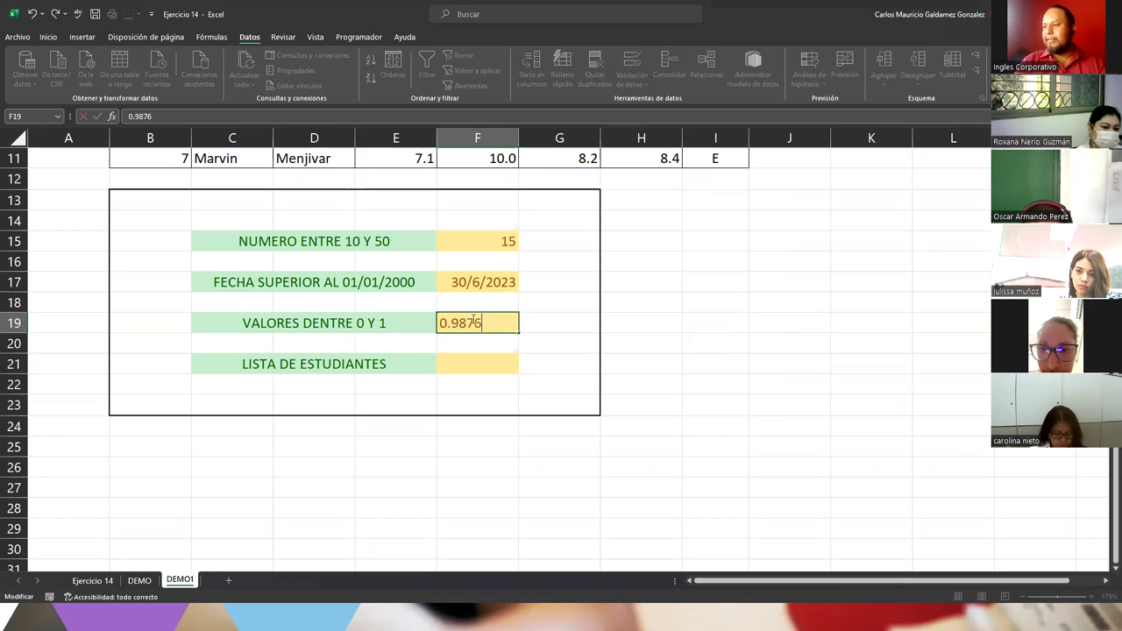
pyautogui.press('Return')
# Step: Enter 1 in F19, then confirm -5 is rejected and keep 1
pyautogui.click(472, 320)
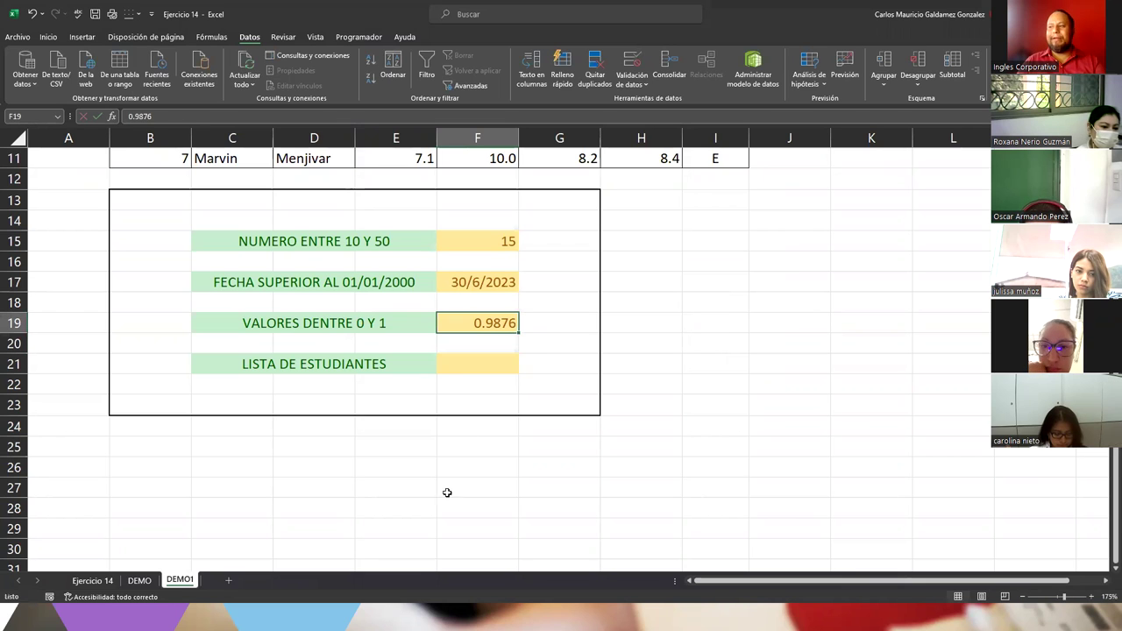
pyautogui.write('1')
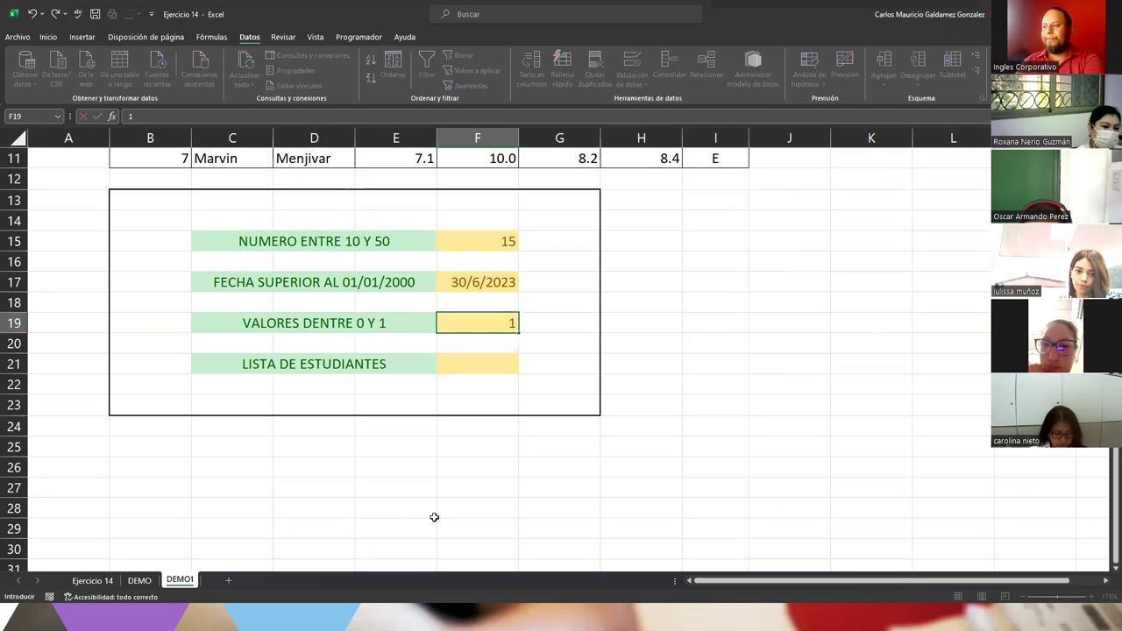
pyautogui.press('Return')
pyautogui.press('Up')
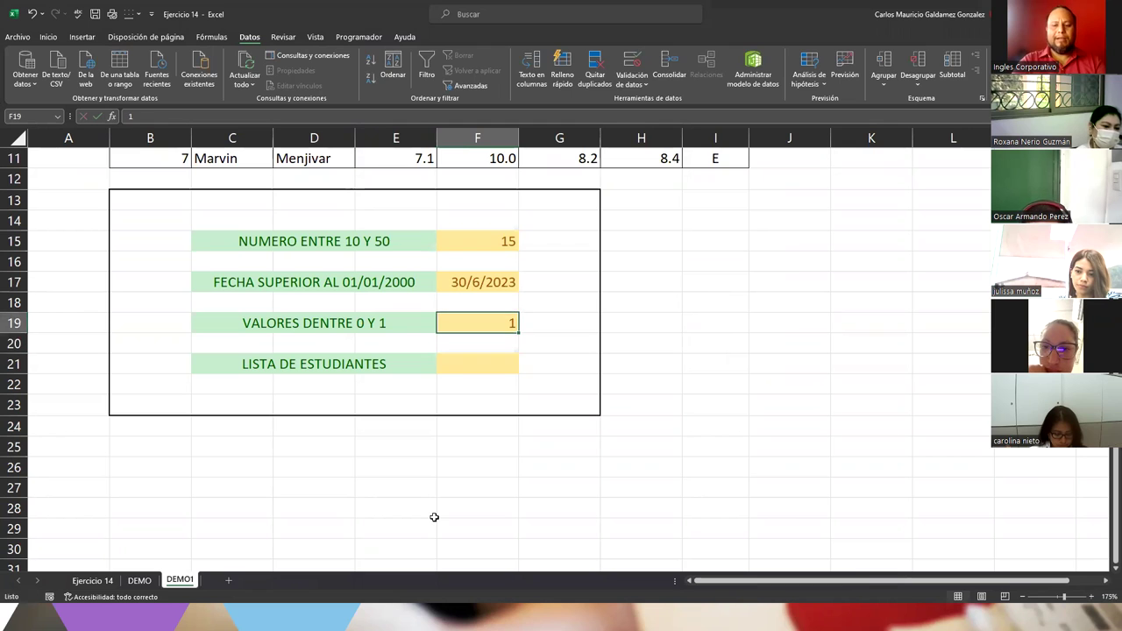
pyautogui.write('-')
pyautogui.press('Return')
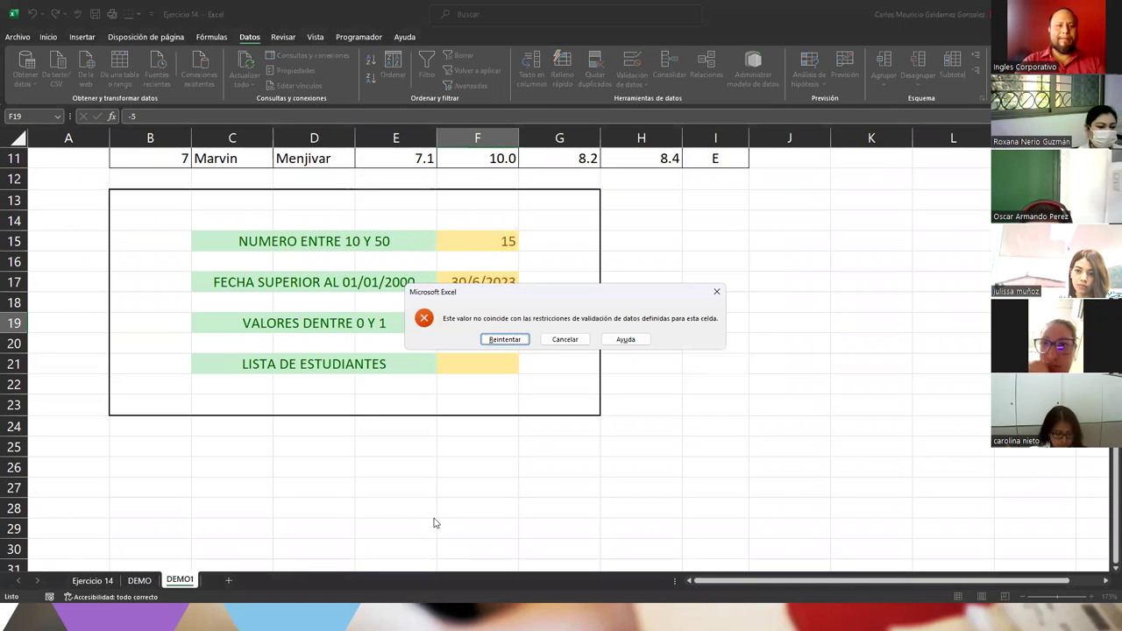
pyautogui.press('Return')
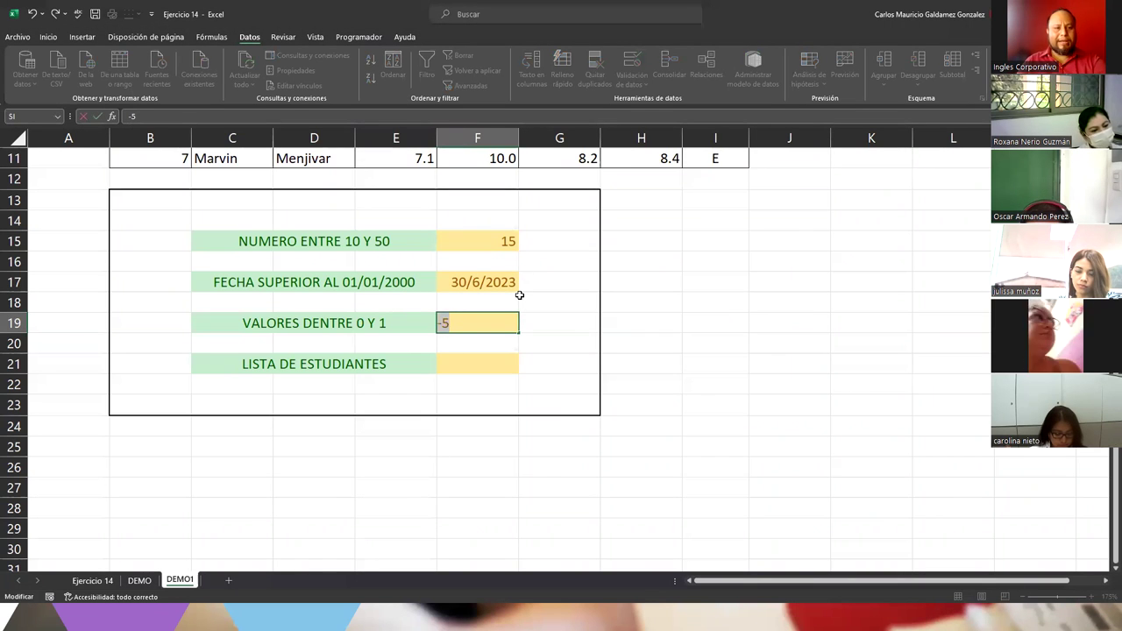
pyautogui.press('Escape')
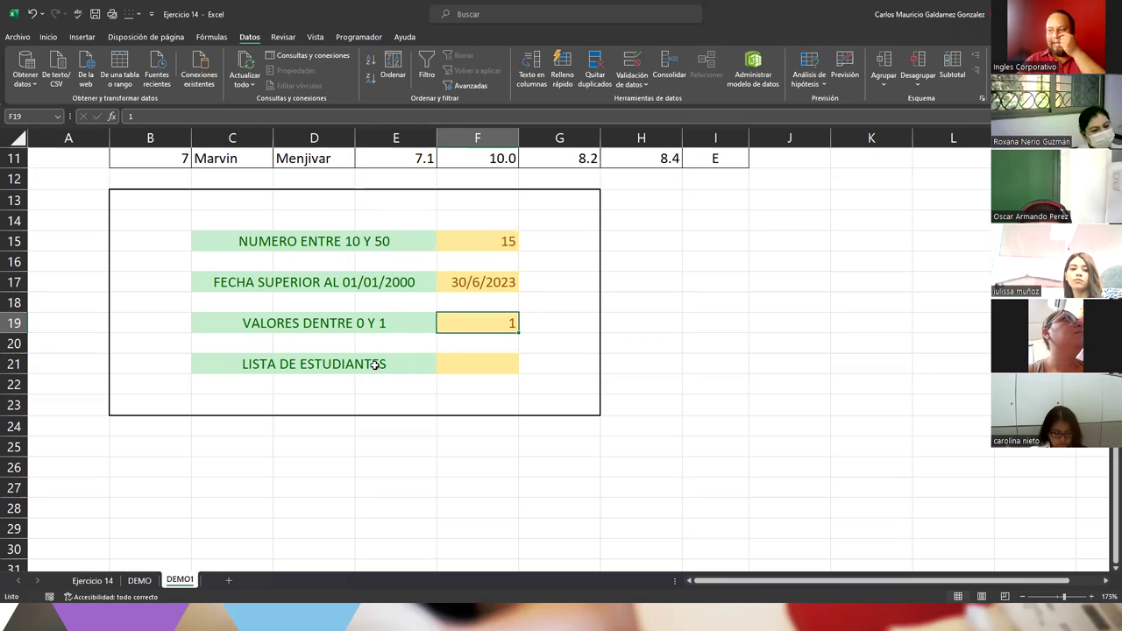
pyautogui.click(469, 364)
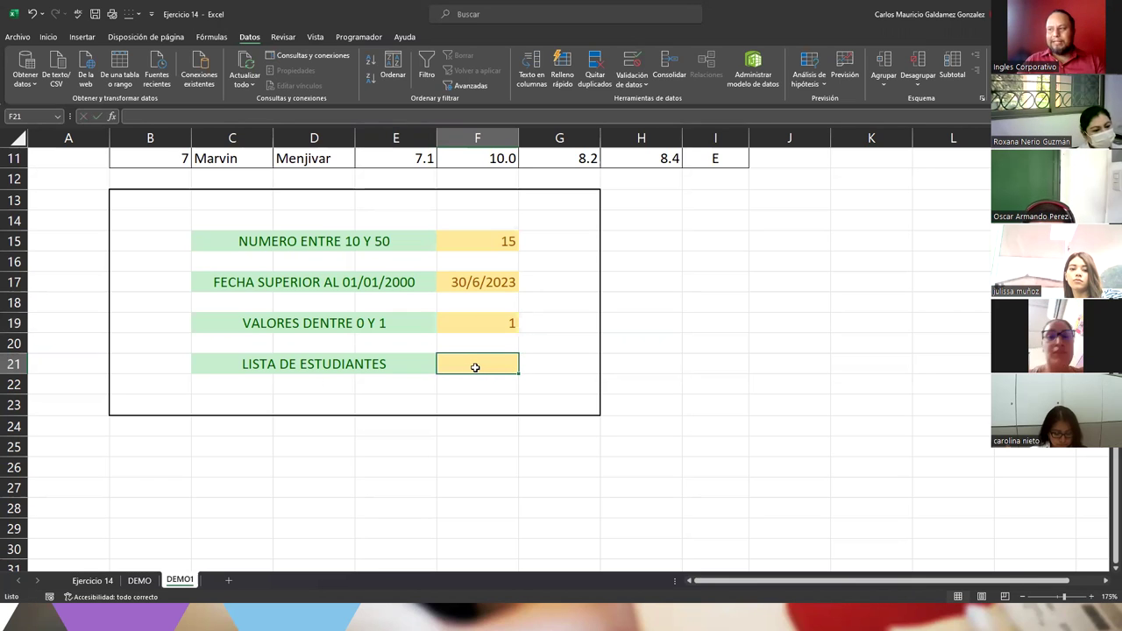
# Step: Inspect I5's Conducta list source E;MB;B;R;NM without changing it
pyautogui.scroll(3, 537, 362)
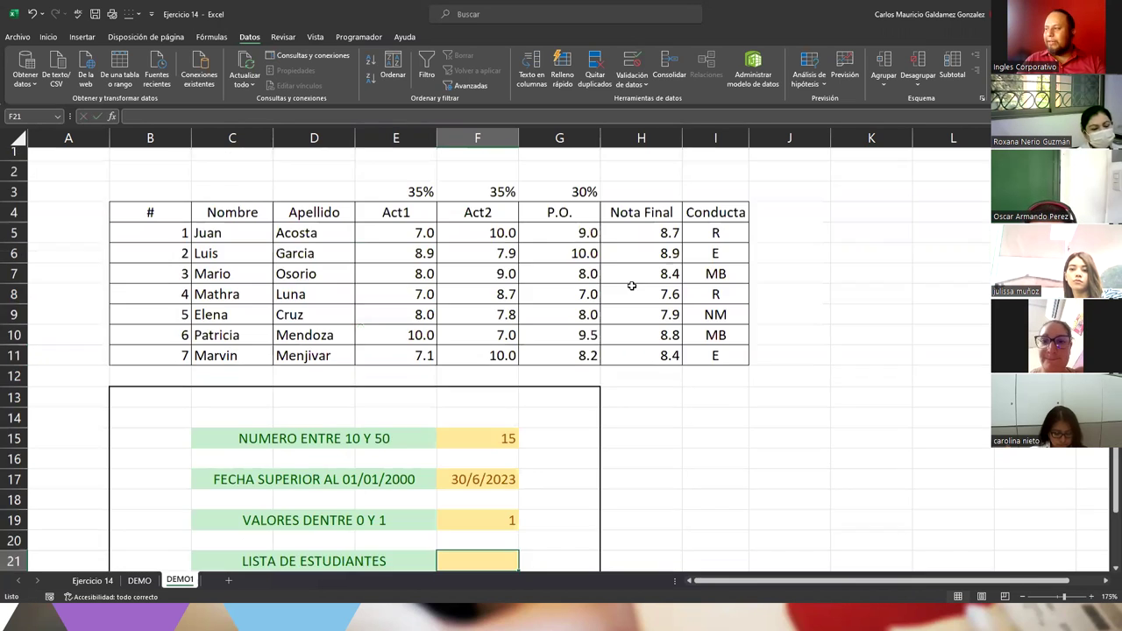
pyautogui.click(745, 242)
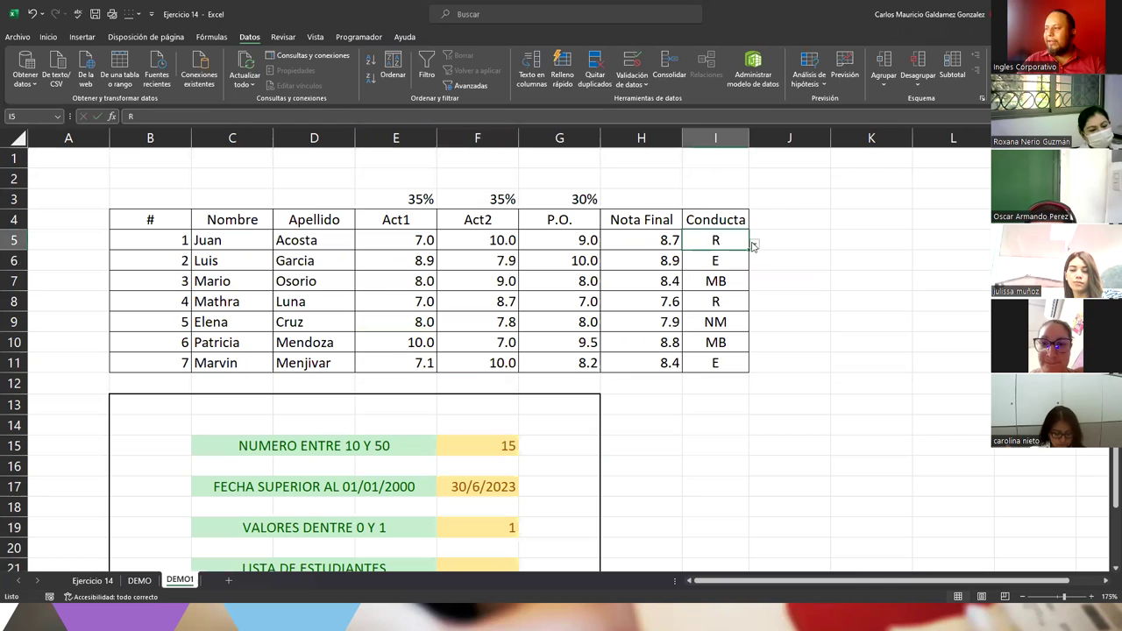
pyautogui.click(633, 61)
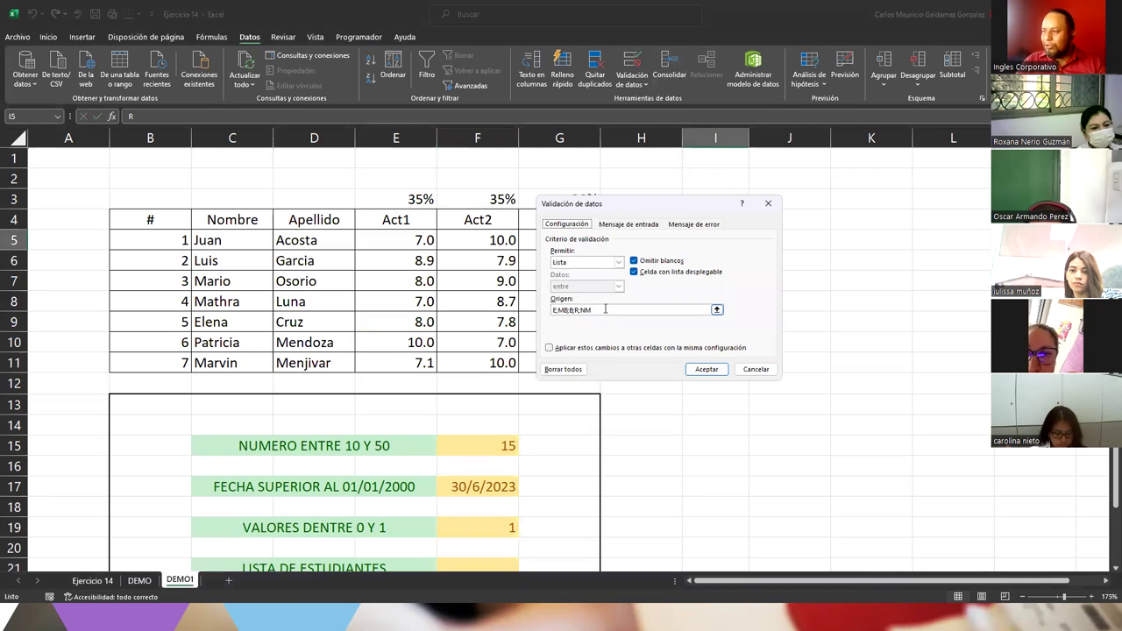
pyautogui.moveTo(605, 309); pyautogui.dragTo(524, 304)
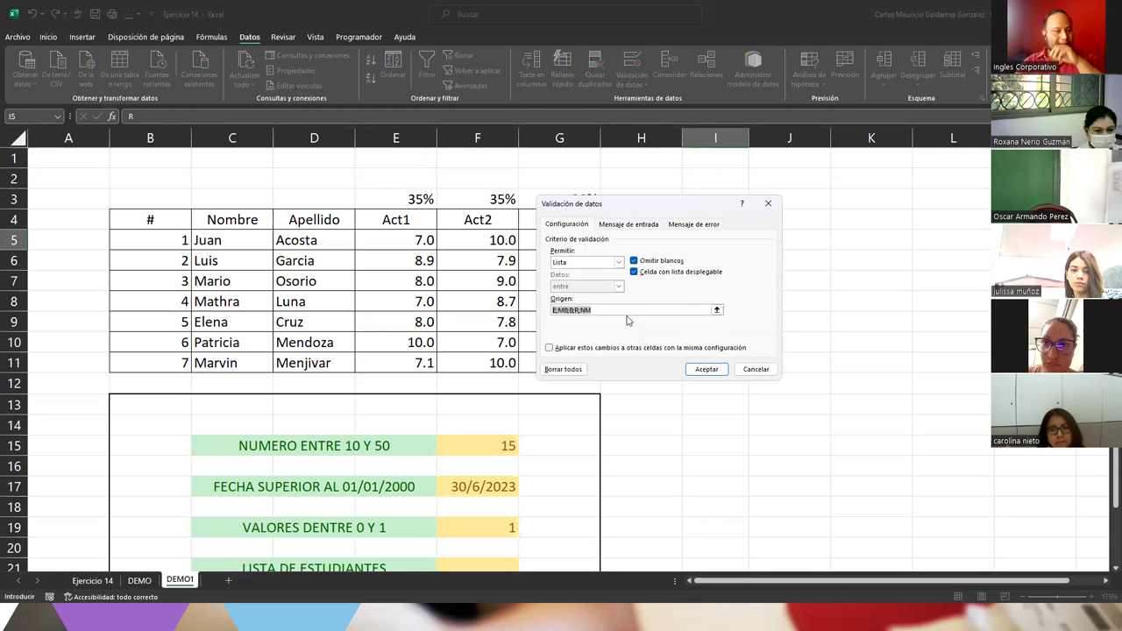
pyautogui.click(751, 370)
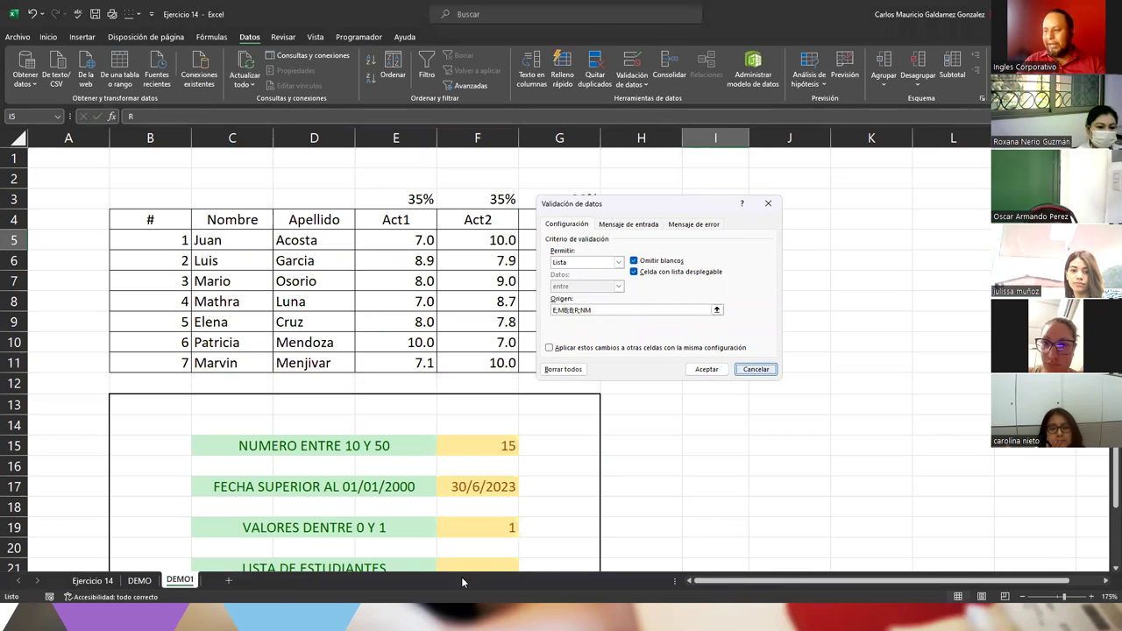
# Step: Select the student first names in column C, then the empty cell F21
pyautogui.click(321, 559)
pyautogui.moveTo(207, 246); pyautogui.dragTo(215, 362)
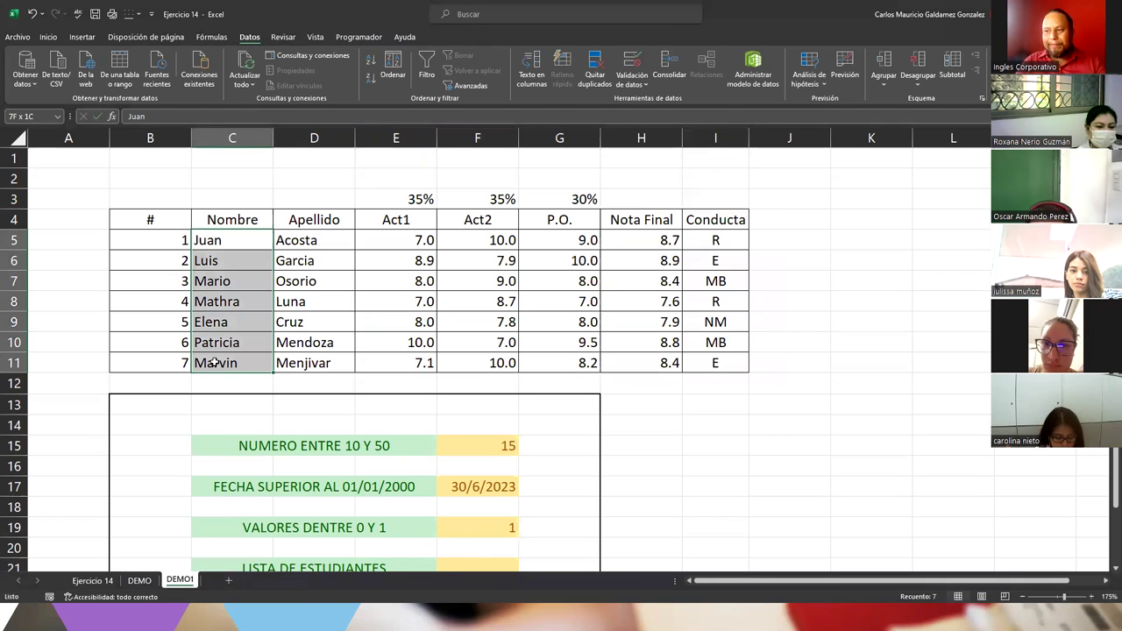
pyautogui.click(478, 565)
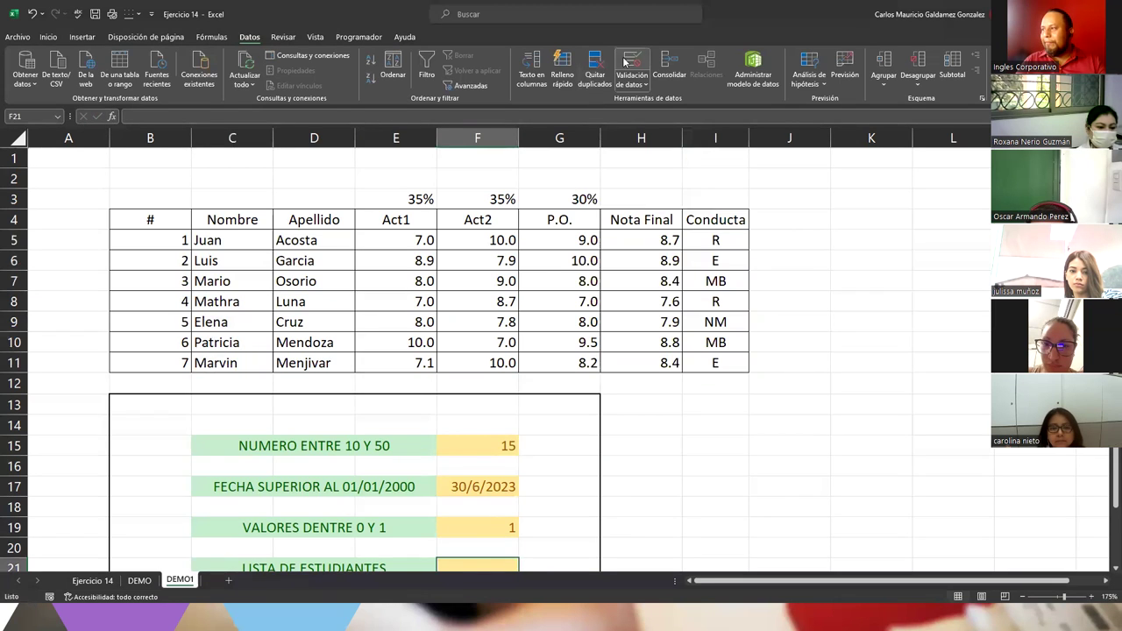
# Step: Set F21's validation to a List sourced from the first names in C5:C11
pyautogui.click(631, 62)
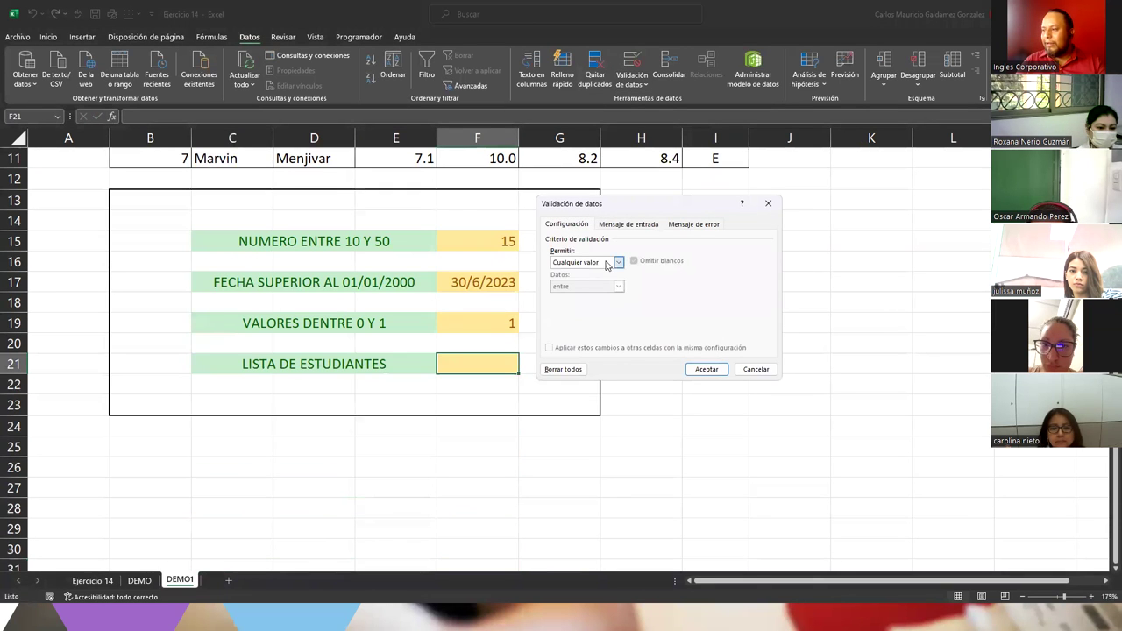
pyautogui.click(605, 266)
pyautogui.click(578, 293)
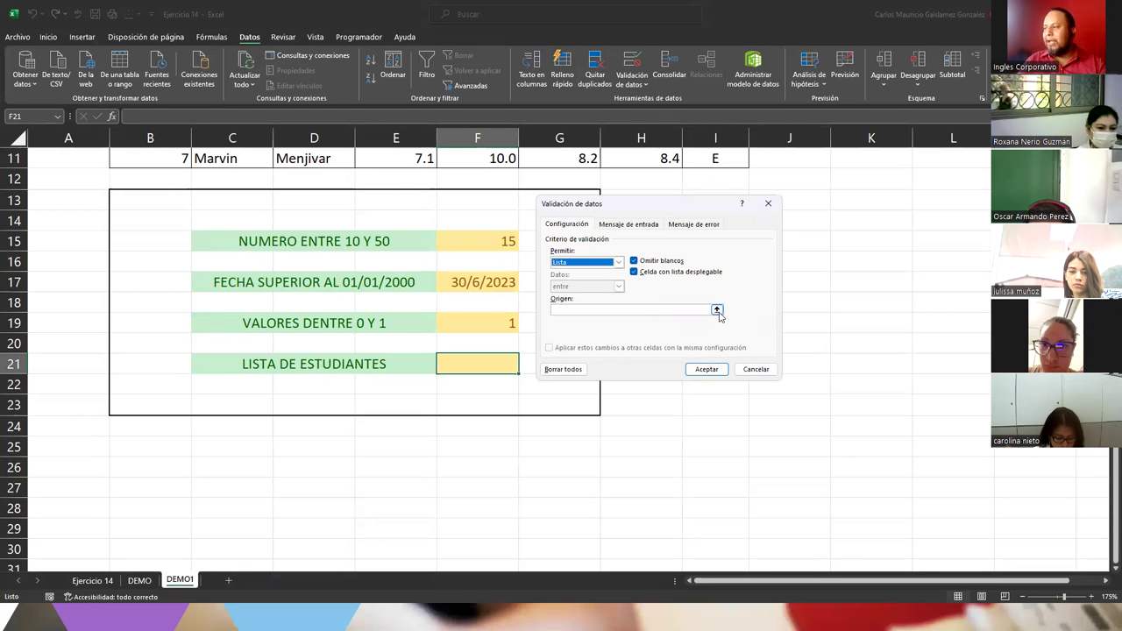
pyautogui.click(717, 312)
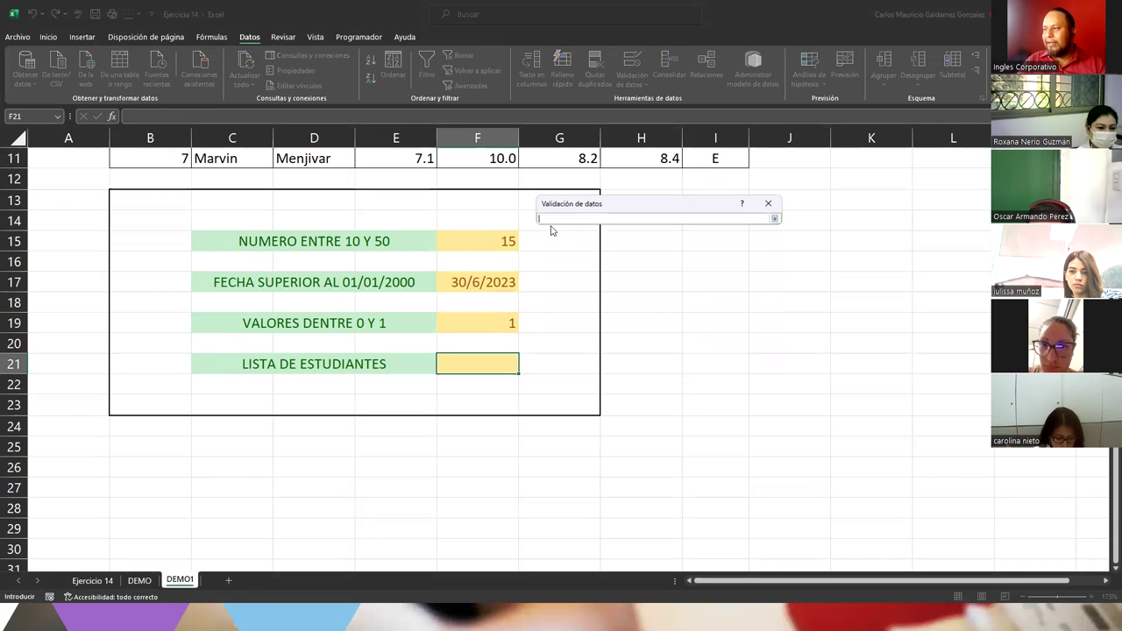
pyautogui.scroll(3, 301, 361)
pyautogui.scroll(1, 292, 359)
pyautogui.scroll(-4, 486, 431)
pyautogui.scroll(4, 488, 430)
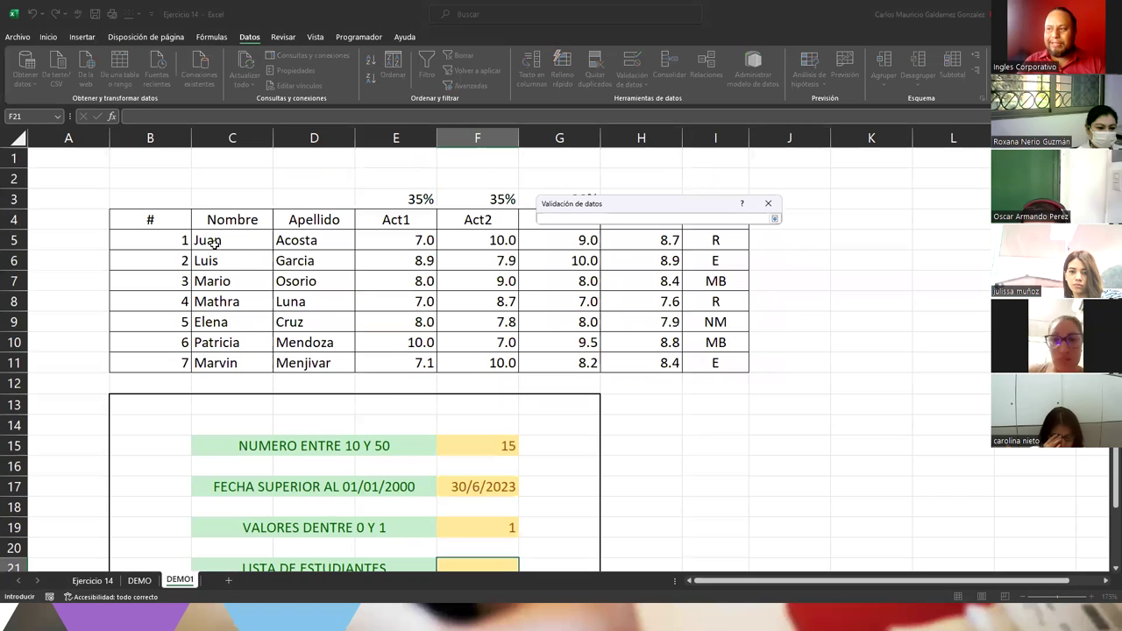
pyautogui.moveTo(213, 240); pyautogui.dragTo(213, 361)
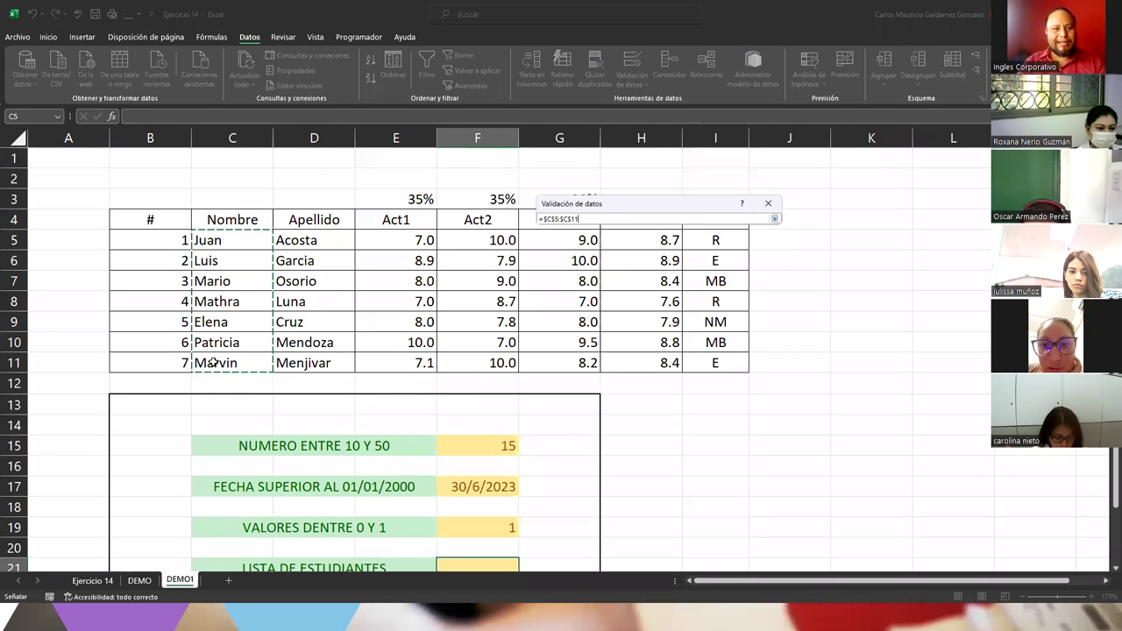
pyautogui.click(774, 219)
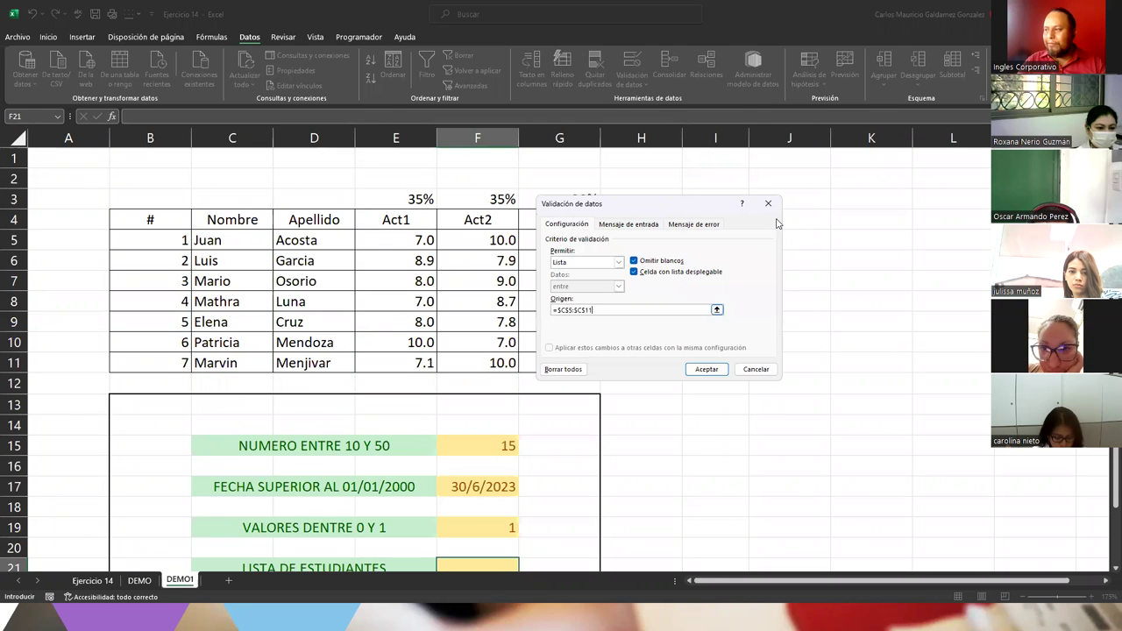
pyautogui.click(706, 369)
pyautogui.scroll(-5, 532, 422)
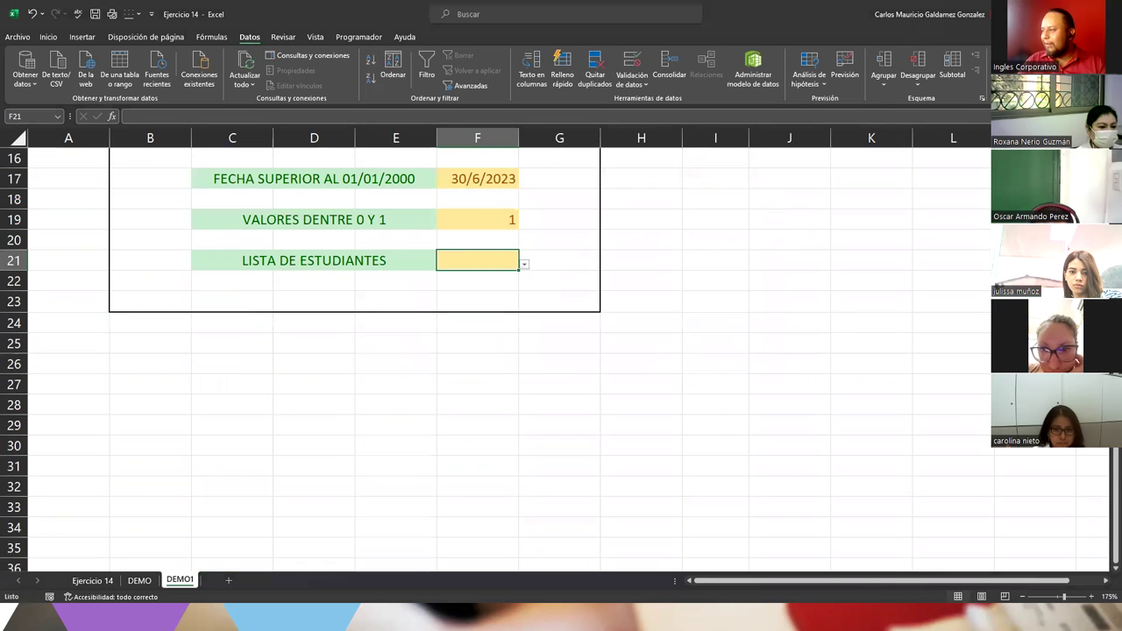
# Step: Type an unlisted name in F21 and discard it when validation rejects it
pyautogui.scroll(1, 674, 423)
pyautogui.scroll(1, 673, 423)
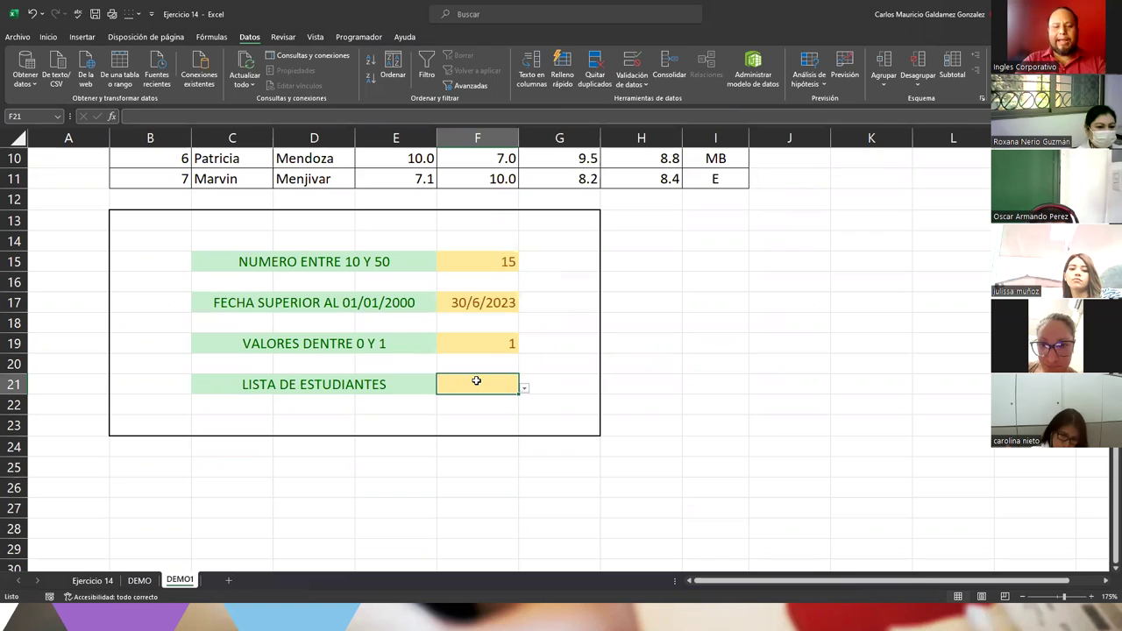
pyautogui.write('Elias')
pyautogui.press('Return')
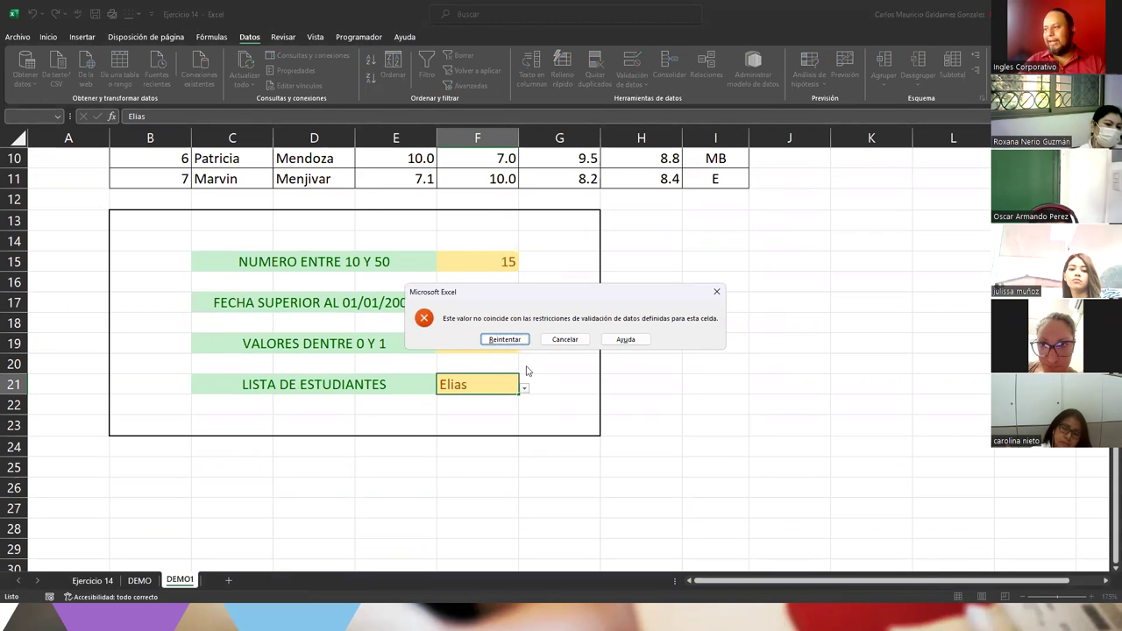
pyautogui.click(564, 339)
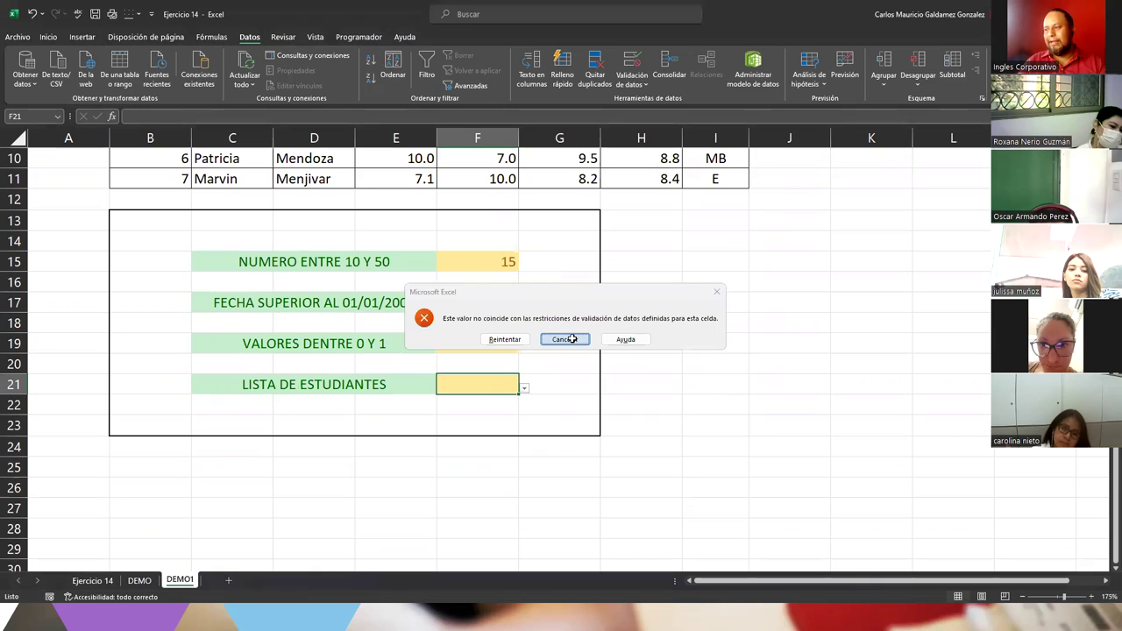
# Step: Choose names from F21's dropdown three times, ending with the last student in the list
pyautogui.click(523, 388)
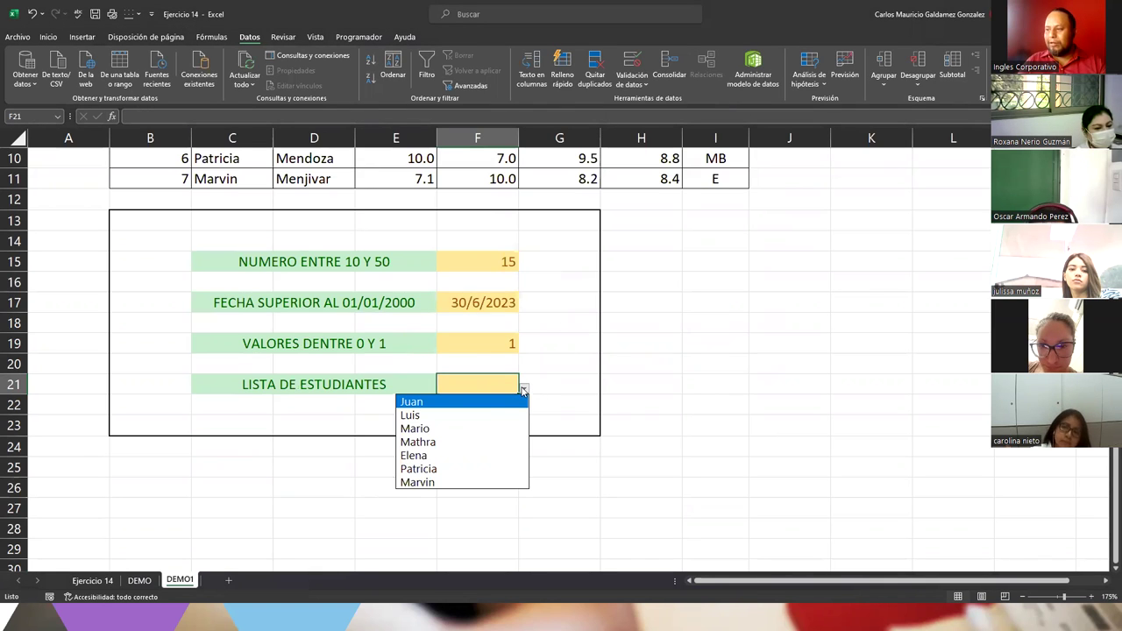
pyautogui.click(437, 443)
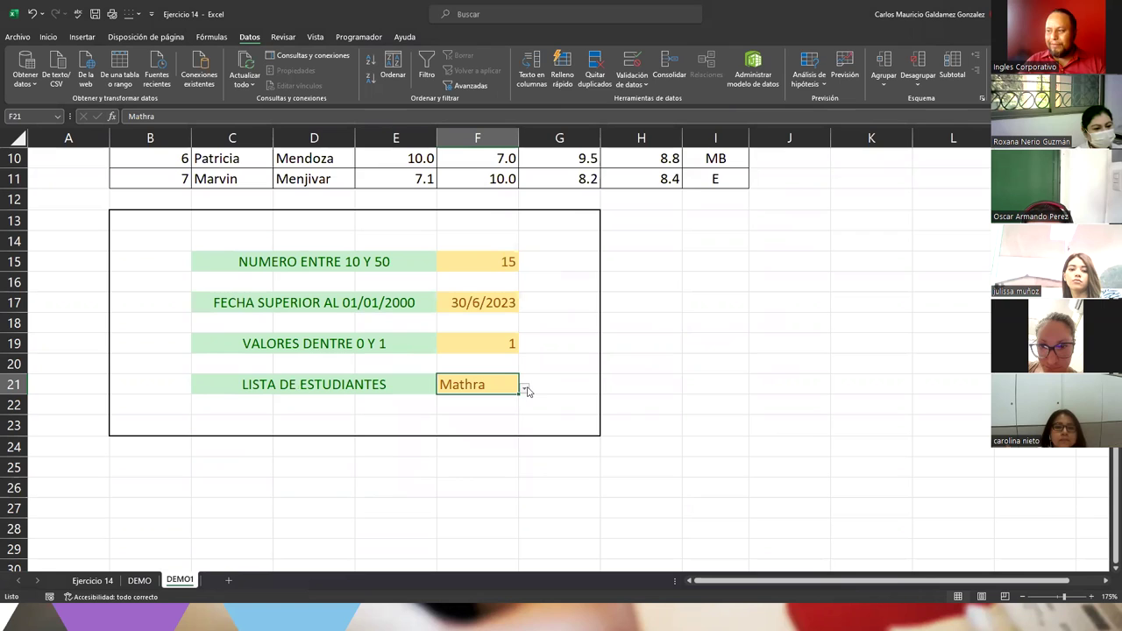
pyautogui.click(526, 389)
pyautogui.click(456, 401)
pyautogui.click(524, 390)
pyautogui.click(425, 482)
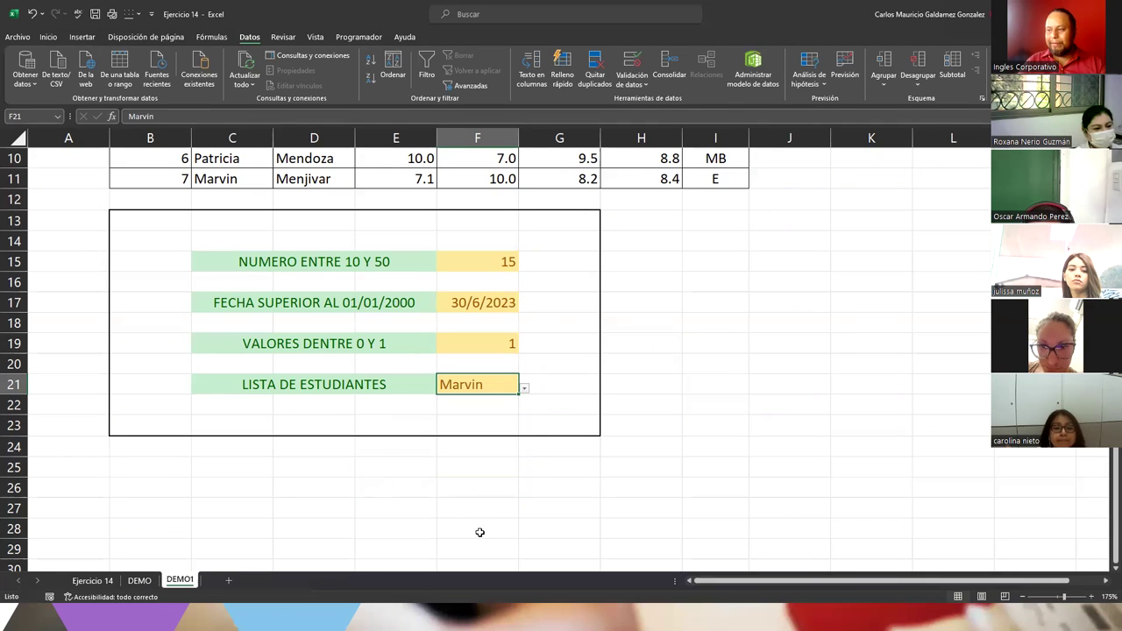
# Step: Select the student first names in C5:C11 on DEMO1 and copy them
pyautogui.scroll(3, 512, 493)
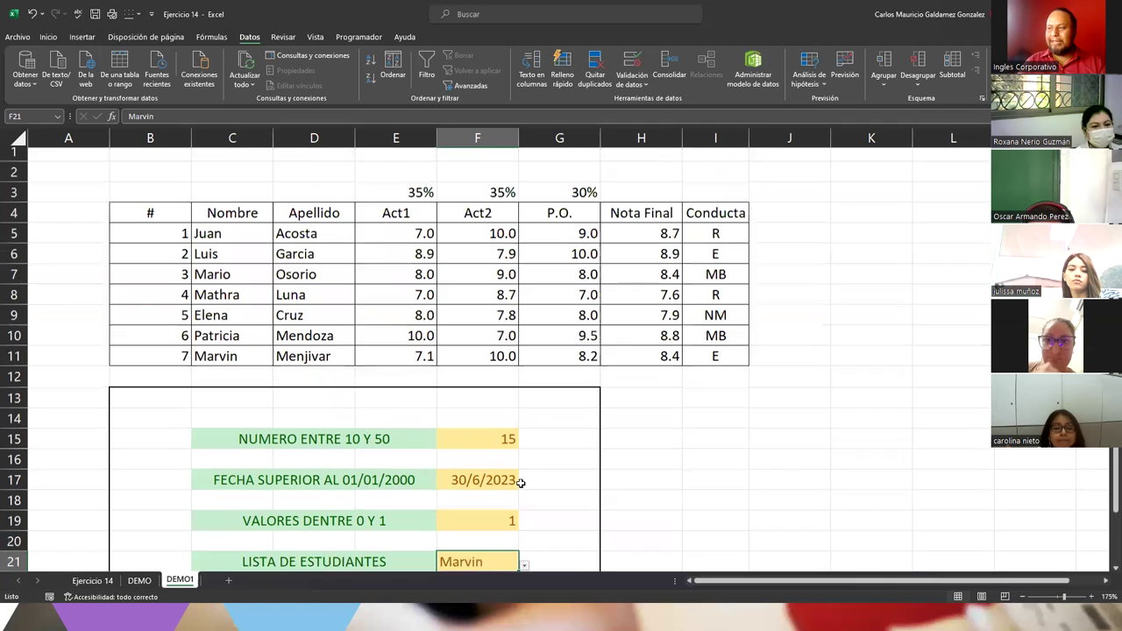
pyautogui.moveTo(244, 240); pyautogui.dragTo(235, 356)
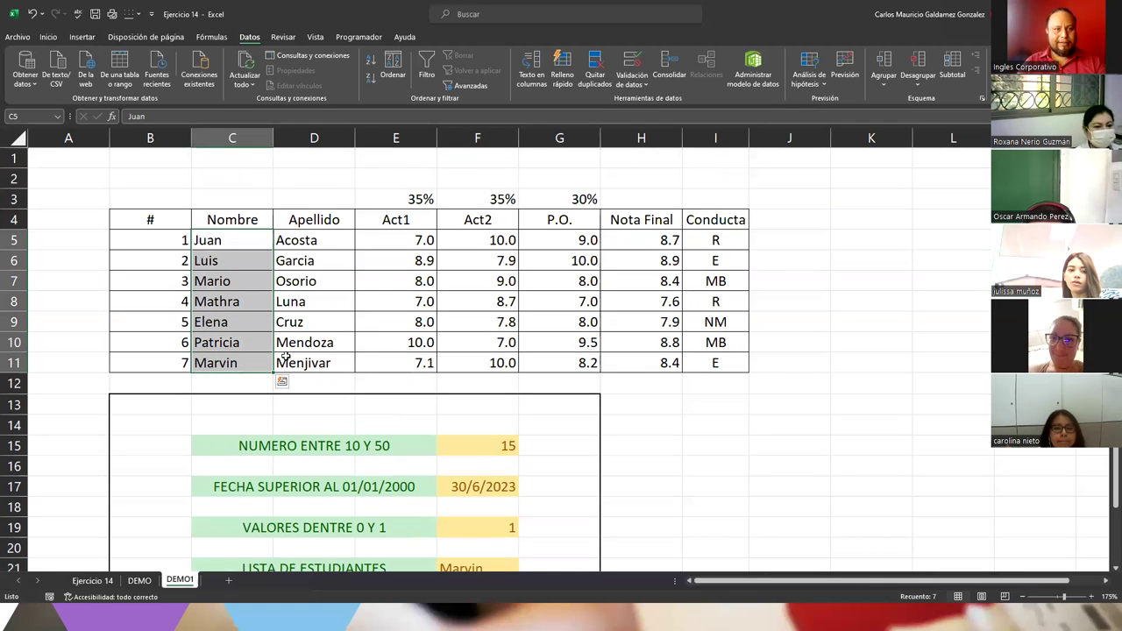
pyautogui.scroll(-5, 359, 385)
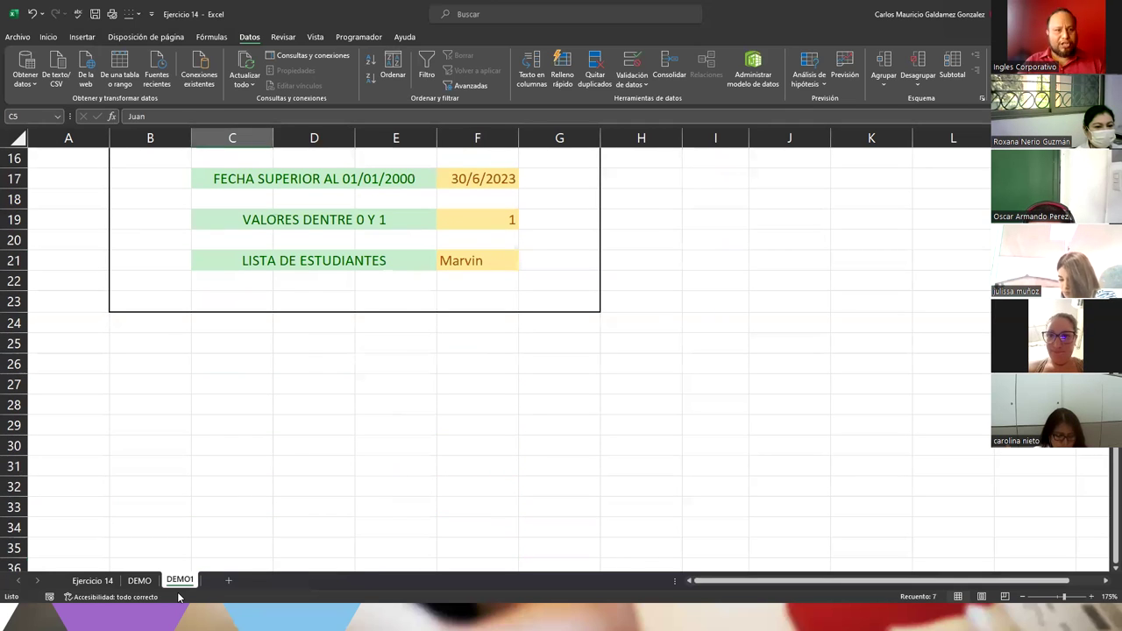
pyautogui.click(92, 581)
pyautogui.click(144, 581)
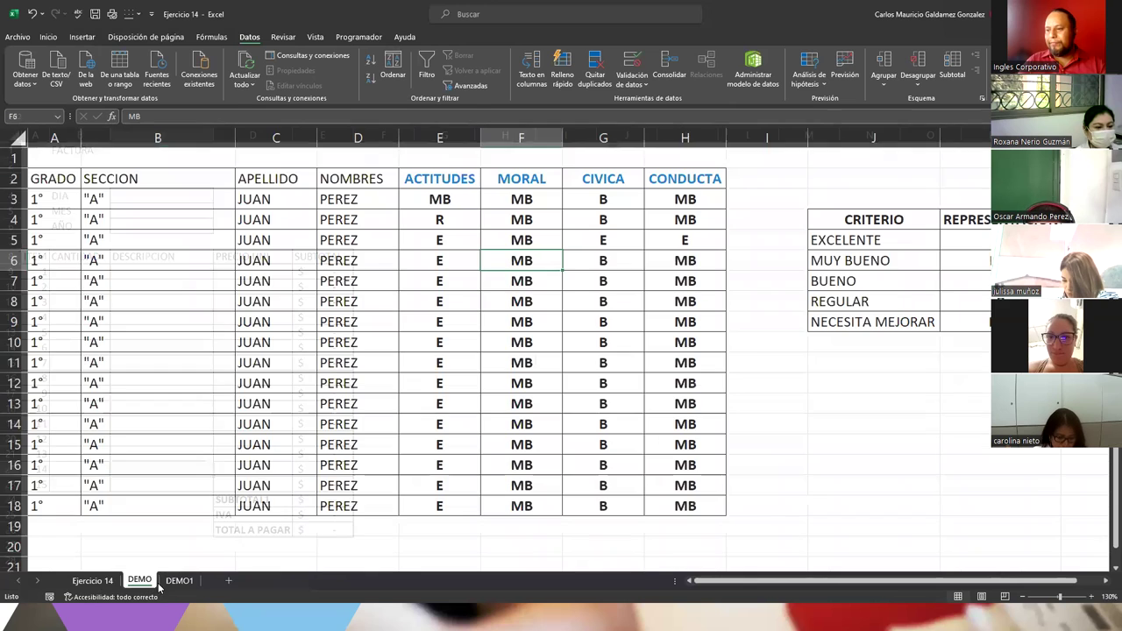
pyautogui.click(178, 581)
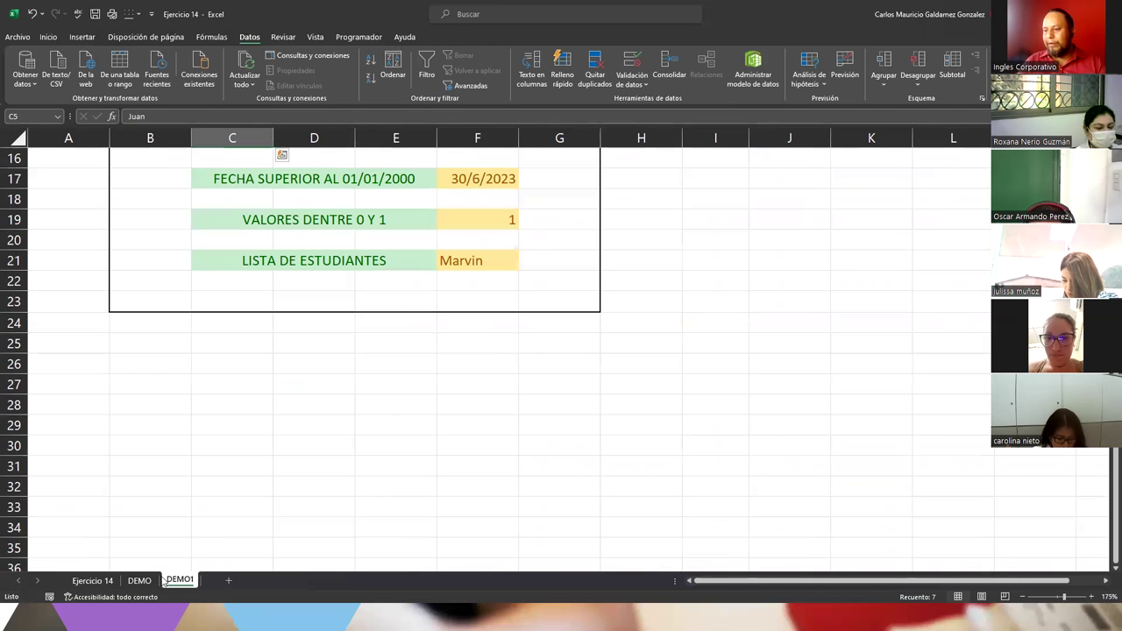
pyautogui.scroll(5, 302, 372)
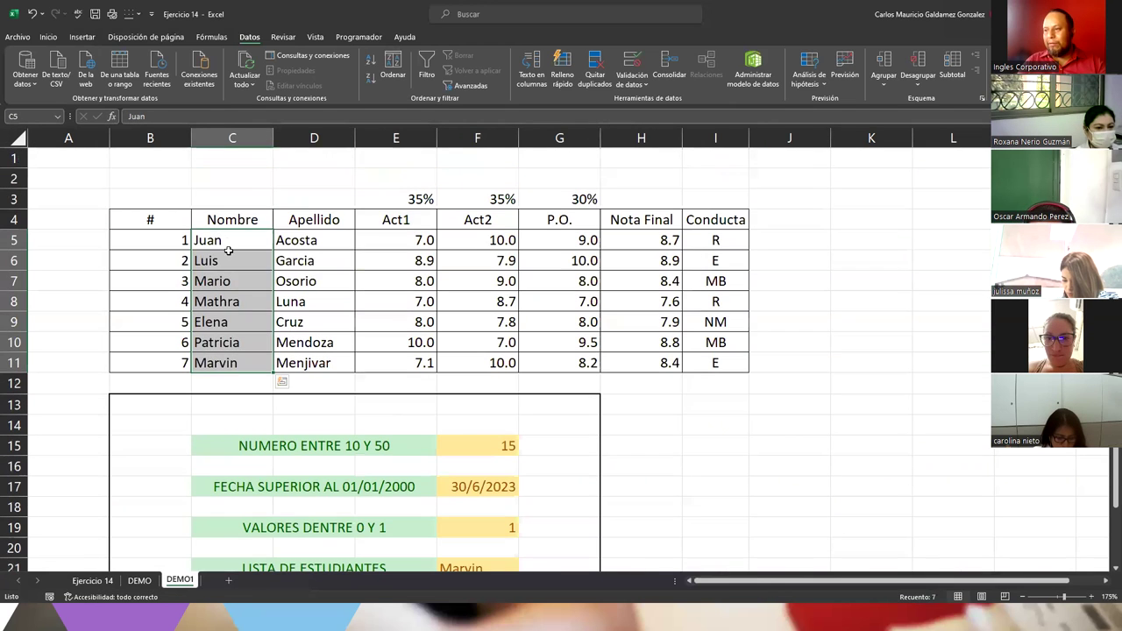
pyautogui.keyDown('shift'); pyautogui.click(219, 361); pyautogui.keyUp('shift')
pyautogui.hotkey('ctrl', 'c')
# Step: Add a new sheet Hoja2 and paste the copied names into A1:A7
pyautogui.click(139, 581)
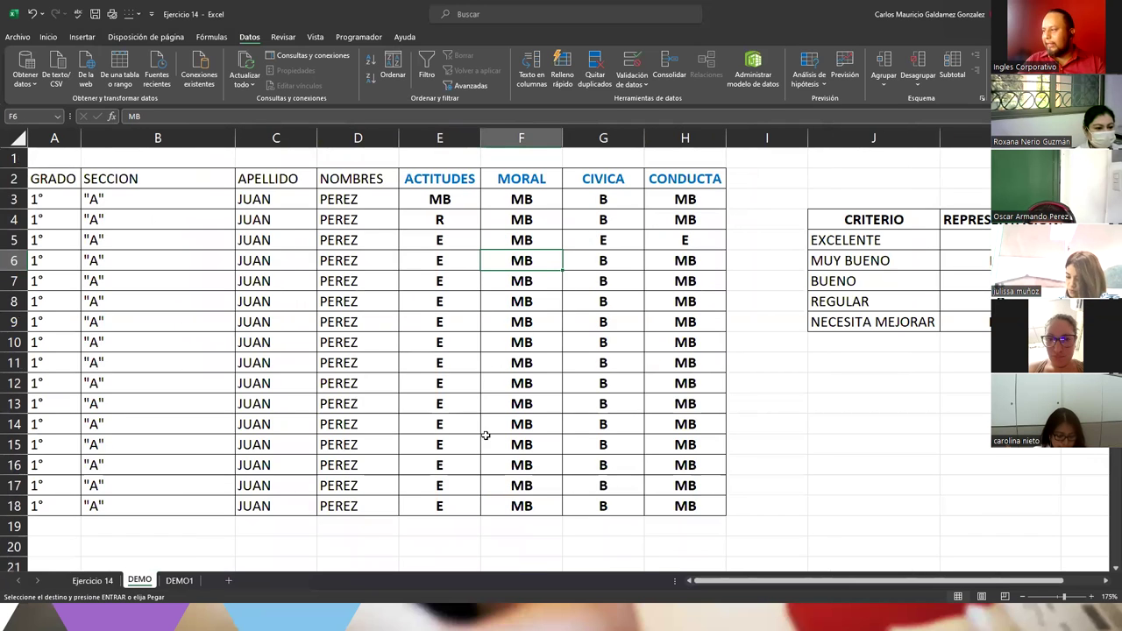
pyautogui.scroll(-5, 193, 466)
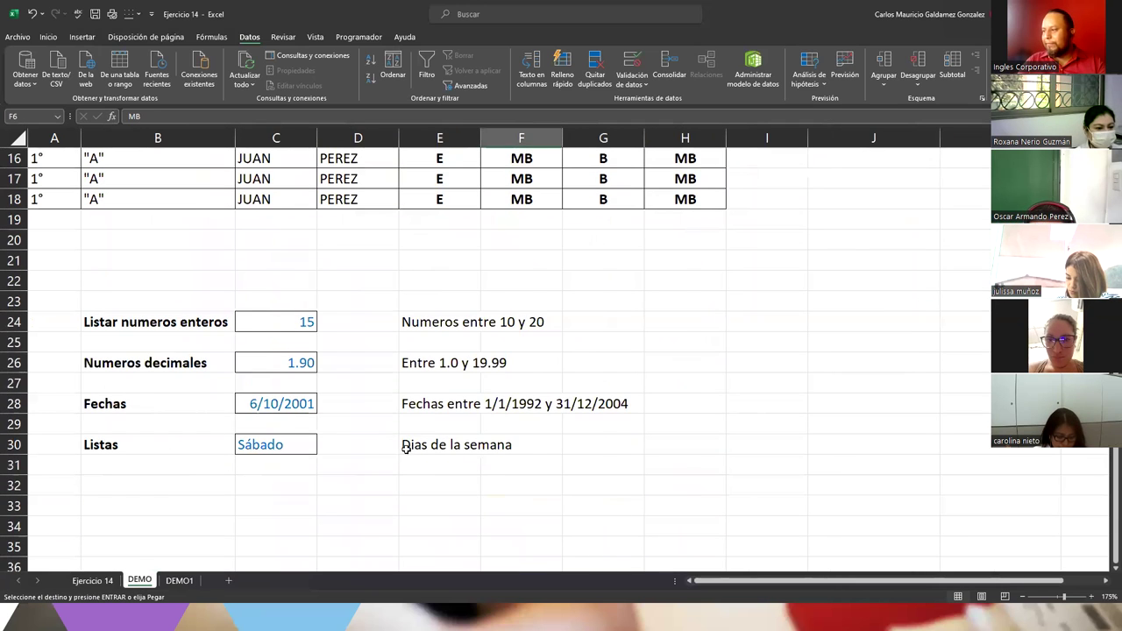
pyautogui.scroll(5, 405, 447)
pyautogui.click(179, 580)
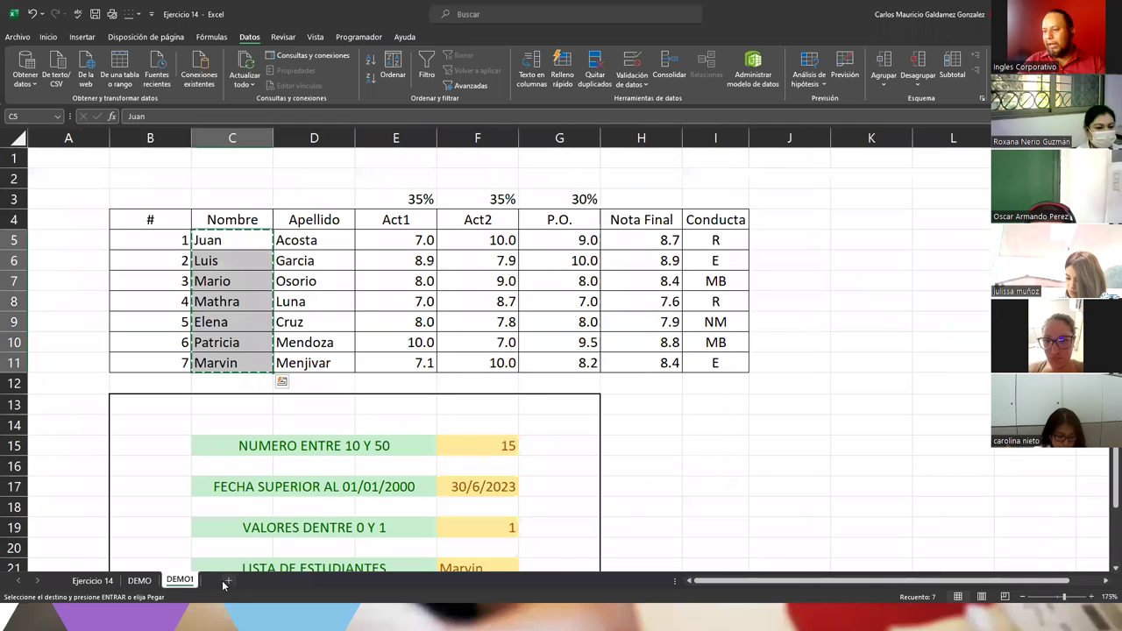
pyautogui.click(226, 581)
pyautogui.hotkey('ctrl', 'v')
pyautogui.click(181, 581)
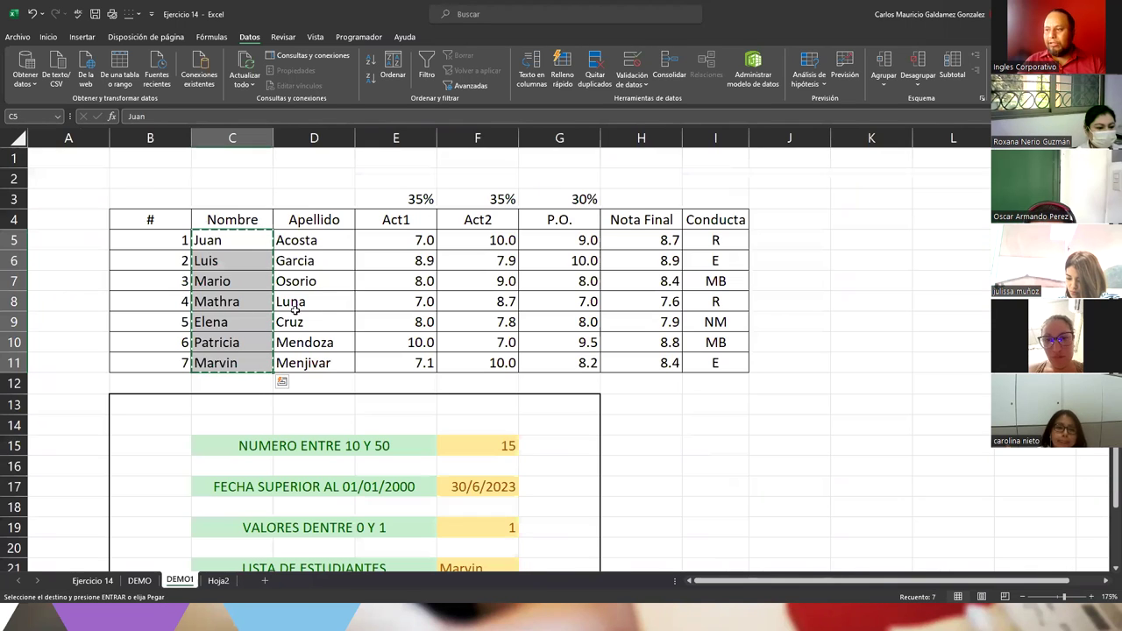
pyautogui.scroll(-4, 480, 413)
pyautogui.scroll(-1, 480, 413)
pyautogui.click(495, 261)
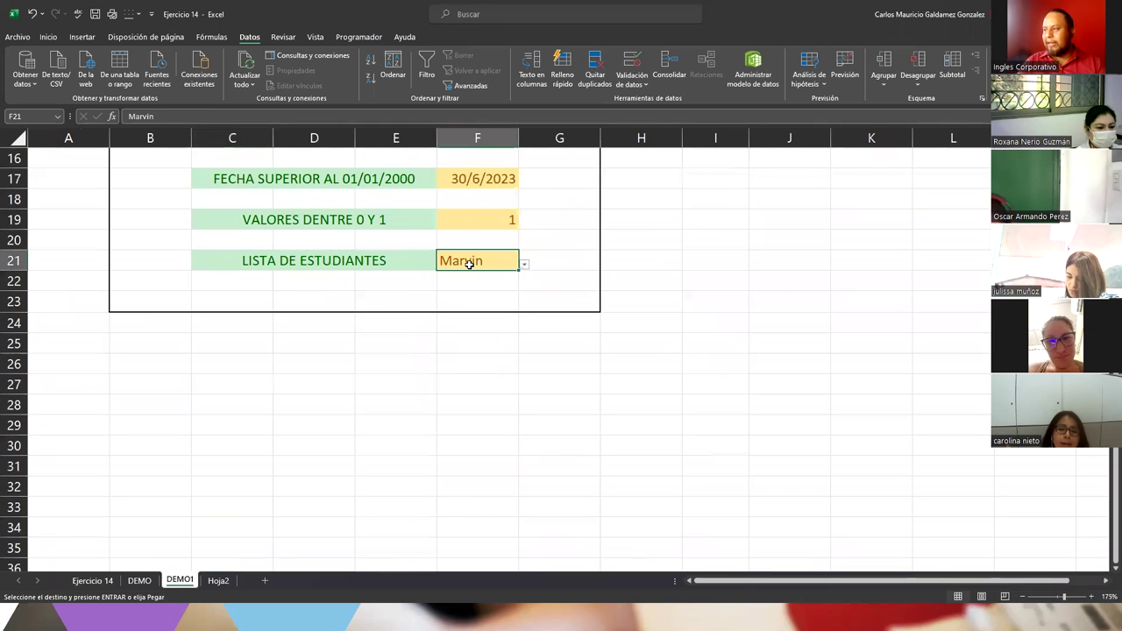
# Step: Clear All validation from F21 and delete the name it holds
pyautogui.click(633, 61)
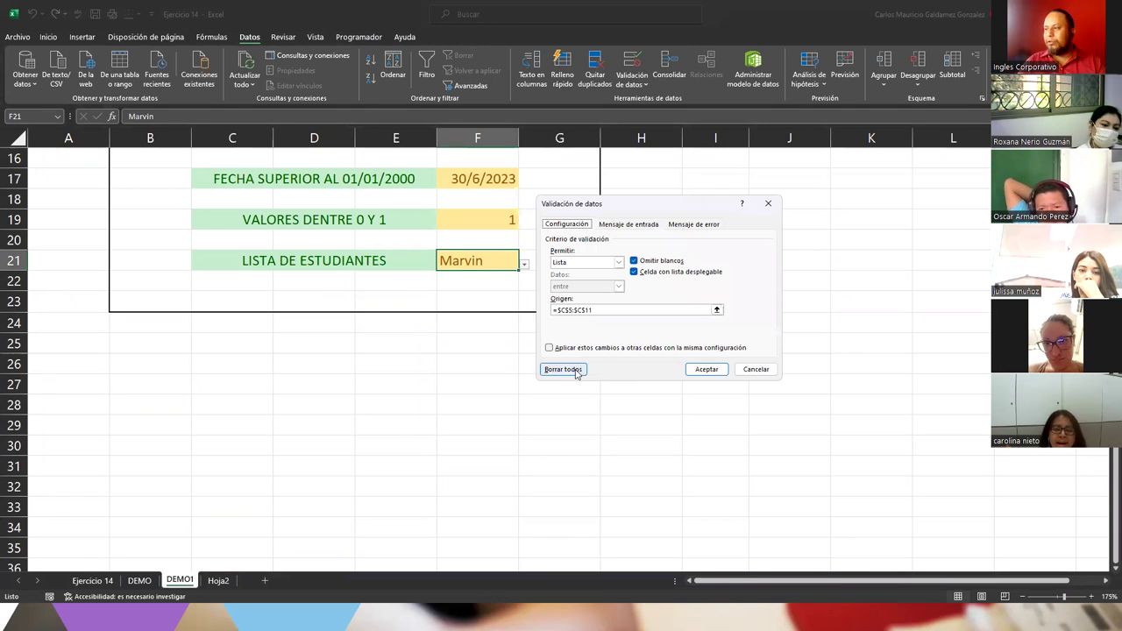
pyautogui.click(577, 370)
pyautogui.click(707, 369)
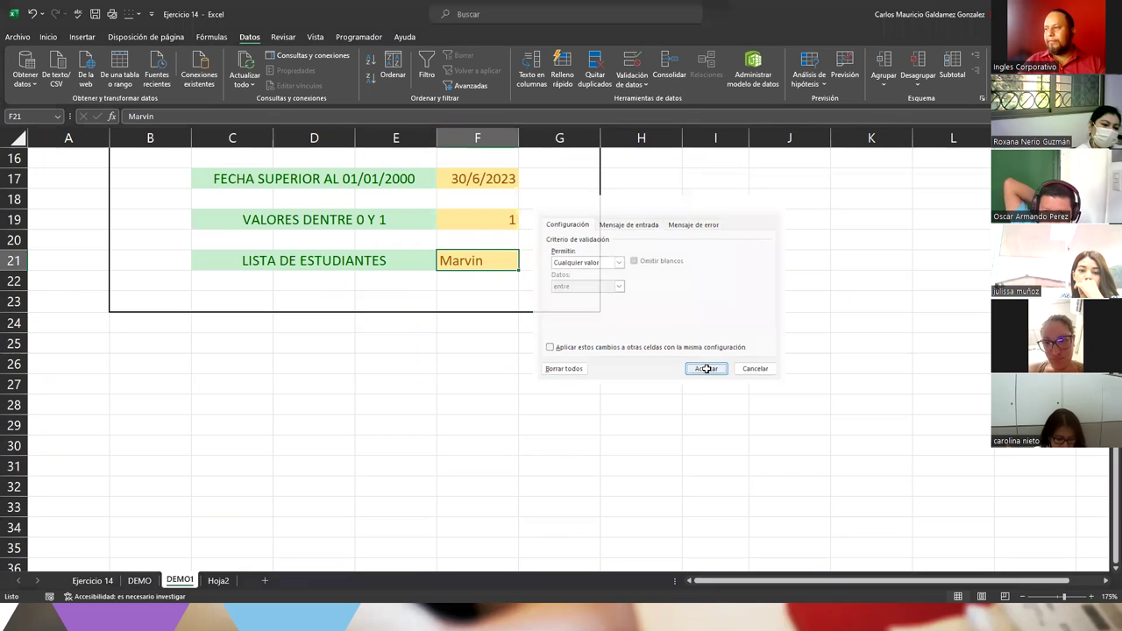
pyautogui.click(480, 225)
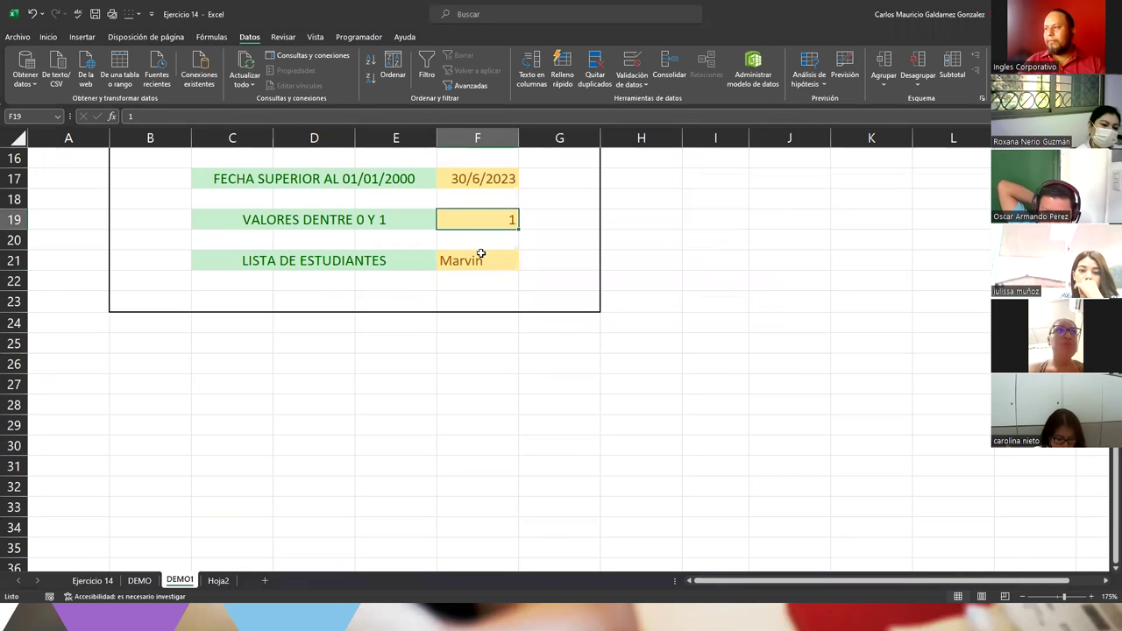
pyautogui.click(482, 254)
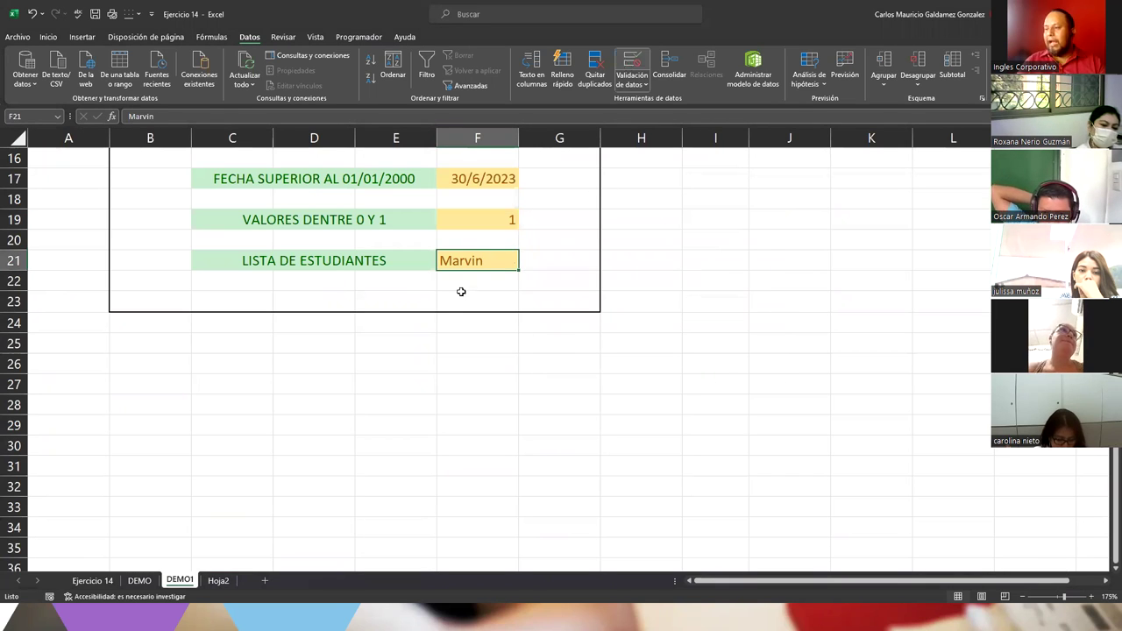
pyautogui.press('Delete')
# Step: Set F21's validation to a List sourced from Hoja2!$A$1:$A$7
pyautogui.click(632, 60)
pyautogui.click(619, 262)
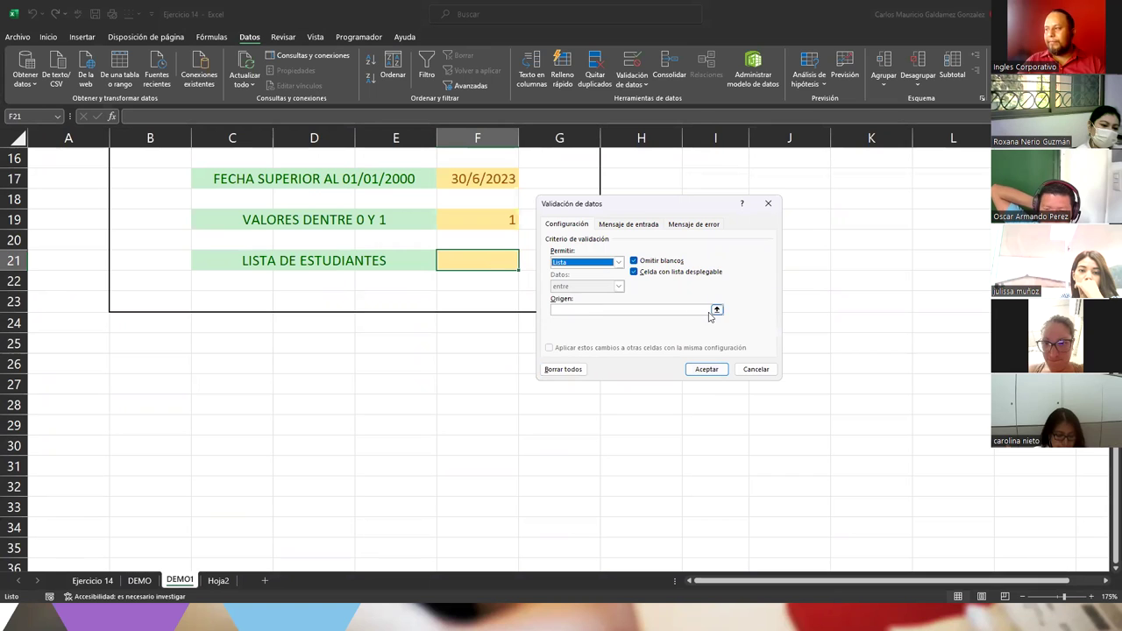
pyautogui.click(716, 311)
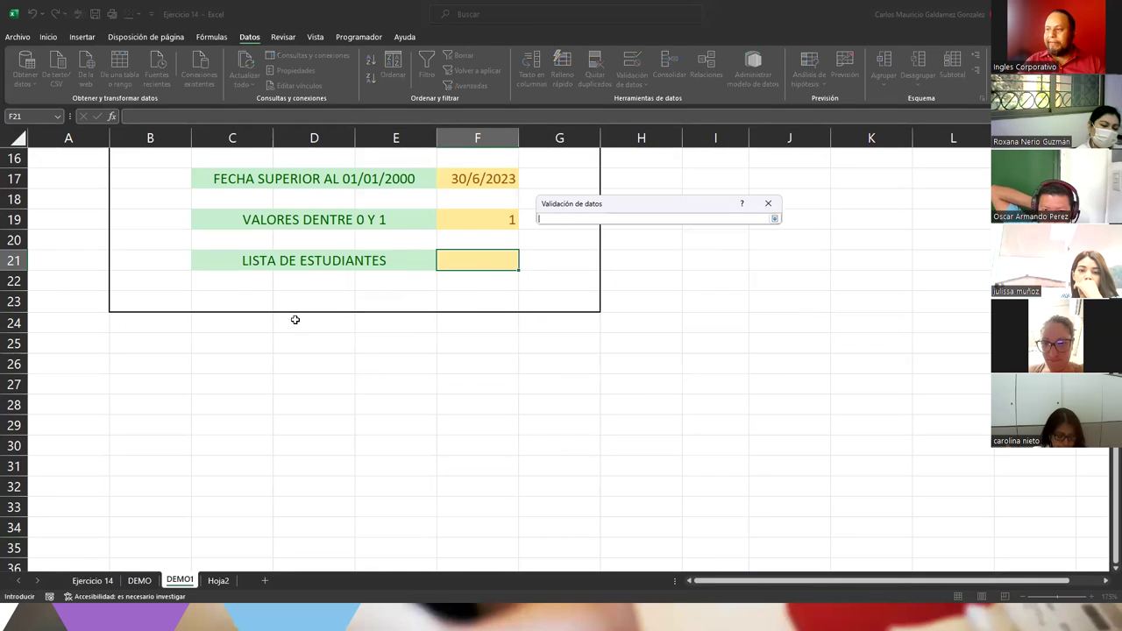
pyautogui.scroll(5, 295, 320)
pyautogui.scroll(-10, 266, 450)
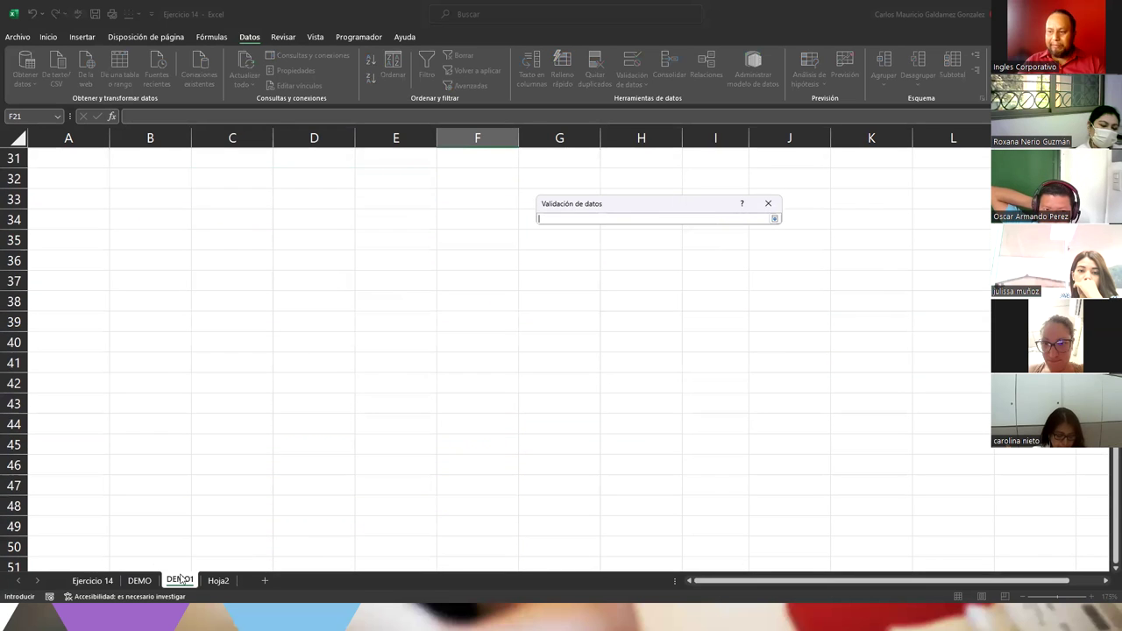
pyautogui.click(218, 581)
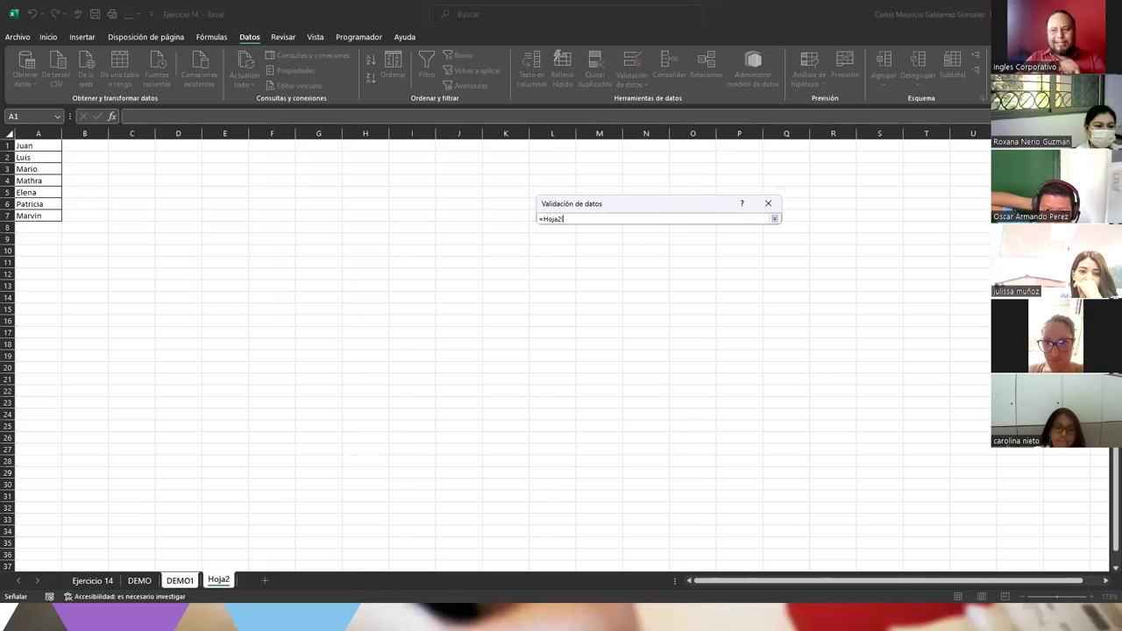
pyautogui.moveTo(50, 147); pyautogui.dragTo(38, 216)
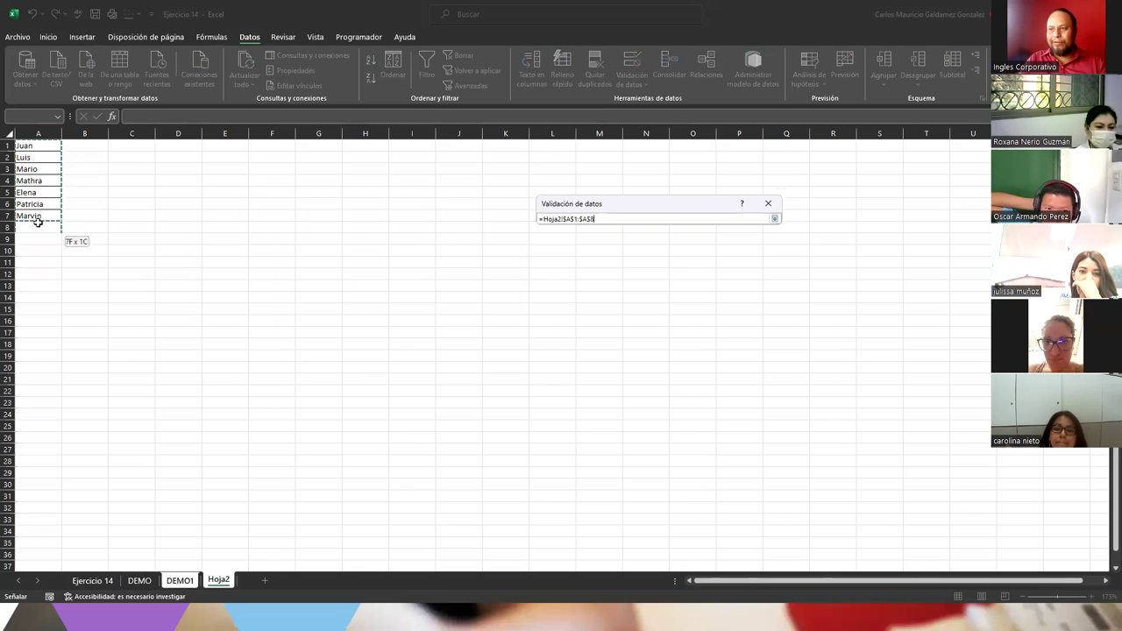
pyautogui.click(774, 220)
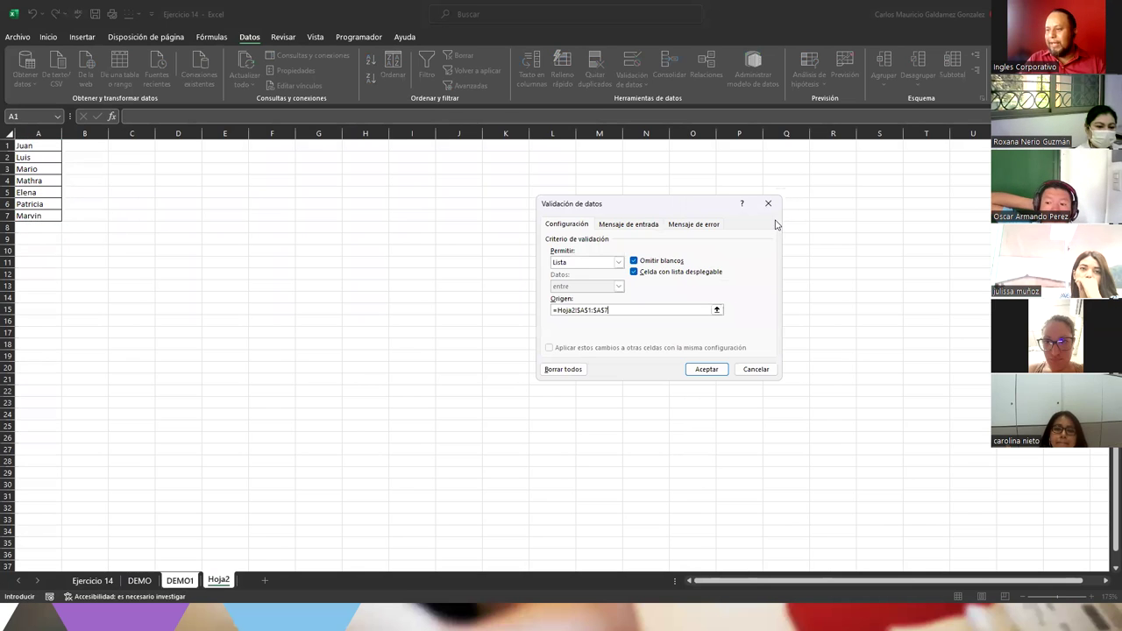
pyautogui.click(706, 369)
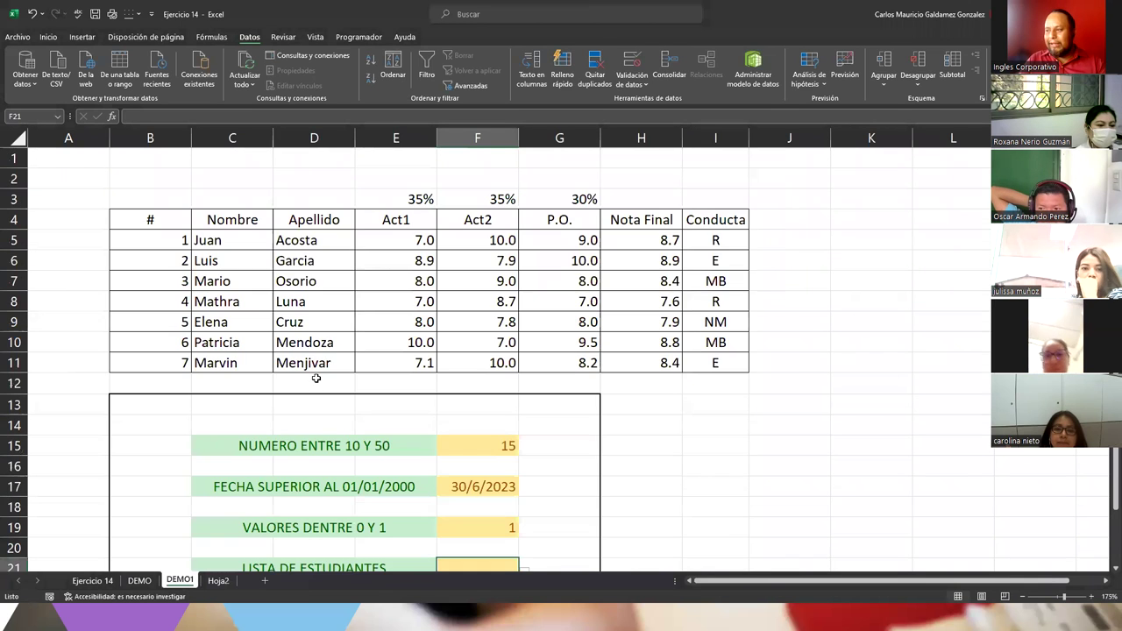
# Step: Choose a student name from F21's new dropdown list
pyautogui.scroll(-5, 569, 394)
pyautogui.click(523, 263)
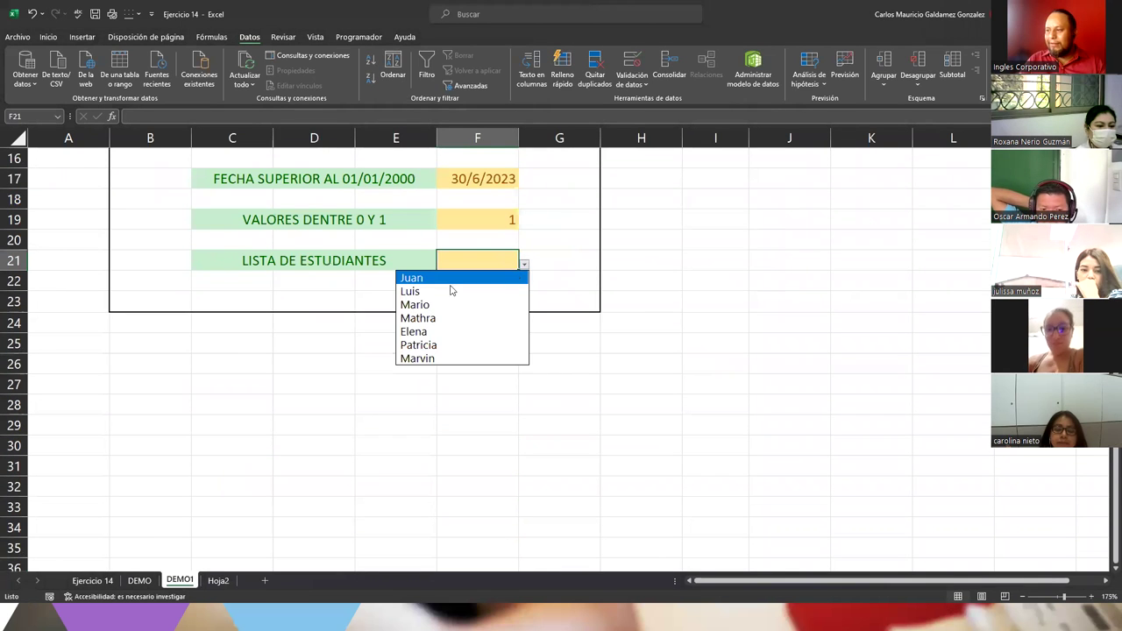
pyautogui.click(451, 346)
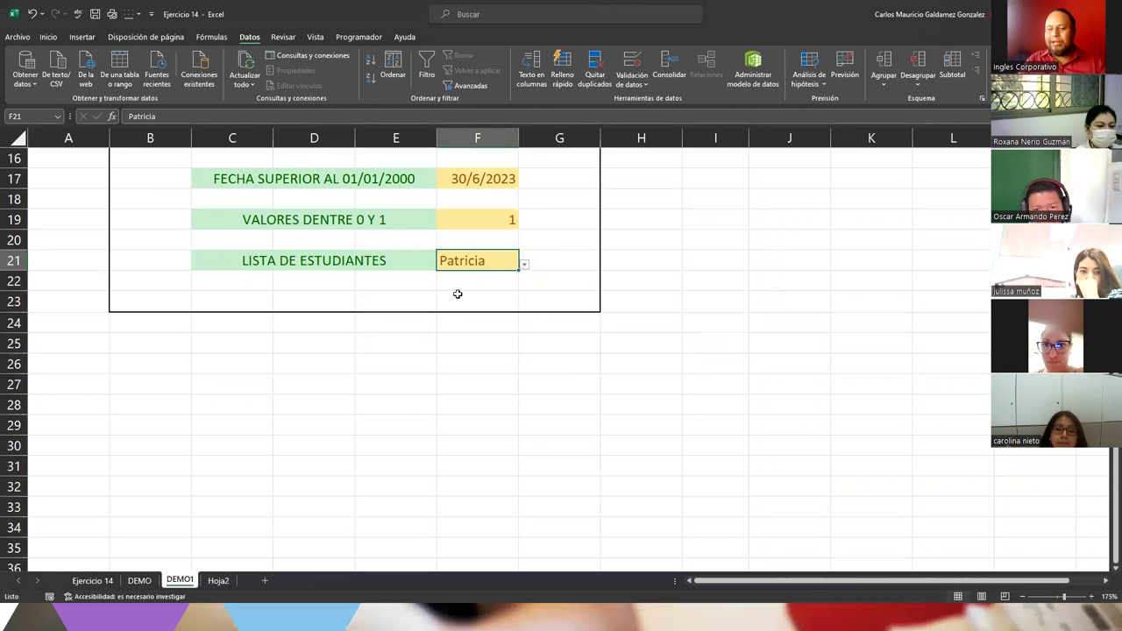
# Step: Check the source names on Hoja2, then return to DEMO1
pyautogui.scroll(5, 271, 400)
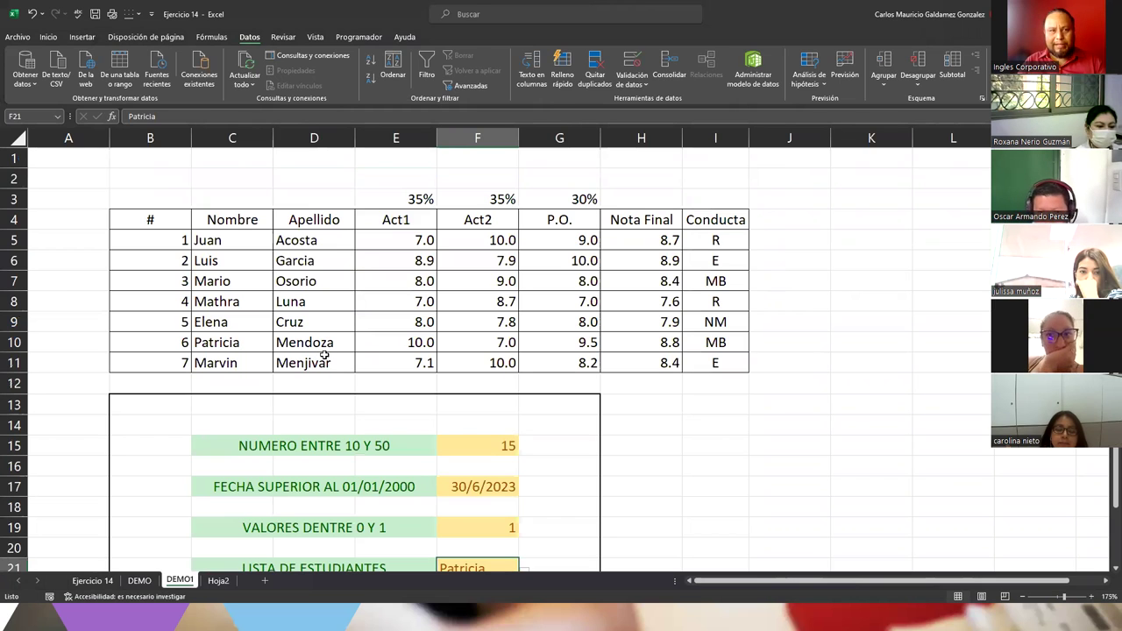
pyautogui.scroll(-5, 281, 491)
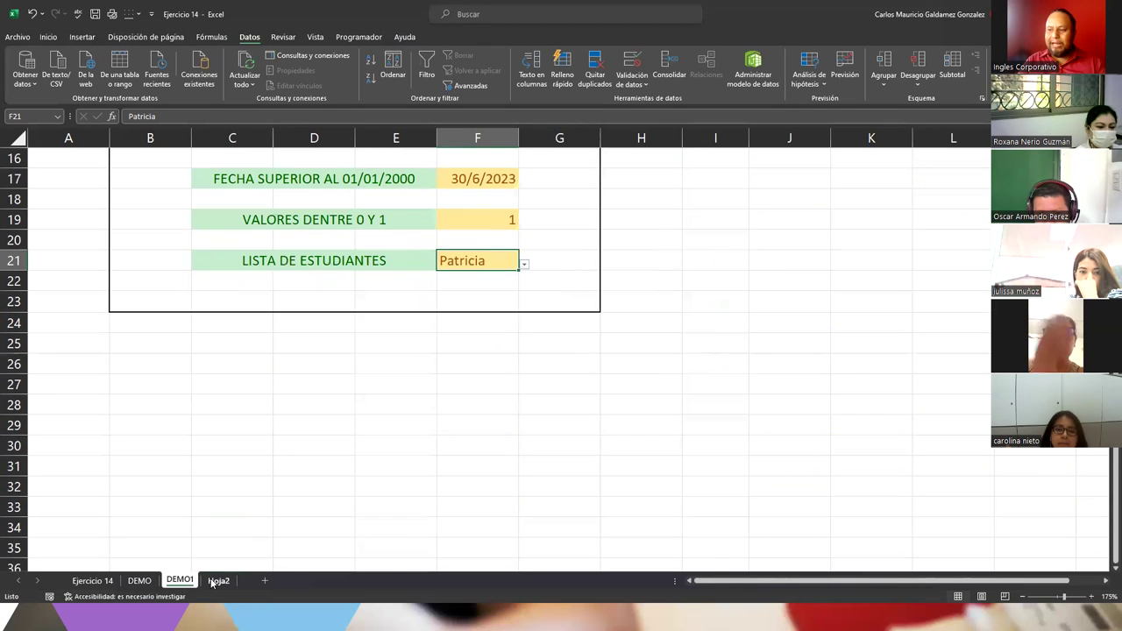
pyautogui.click(217, 580)
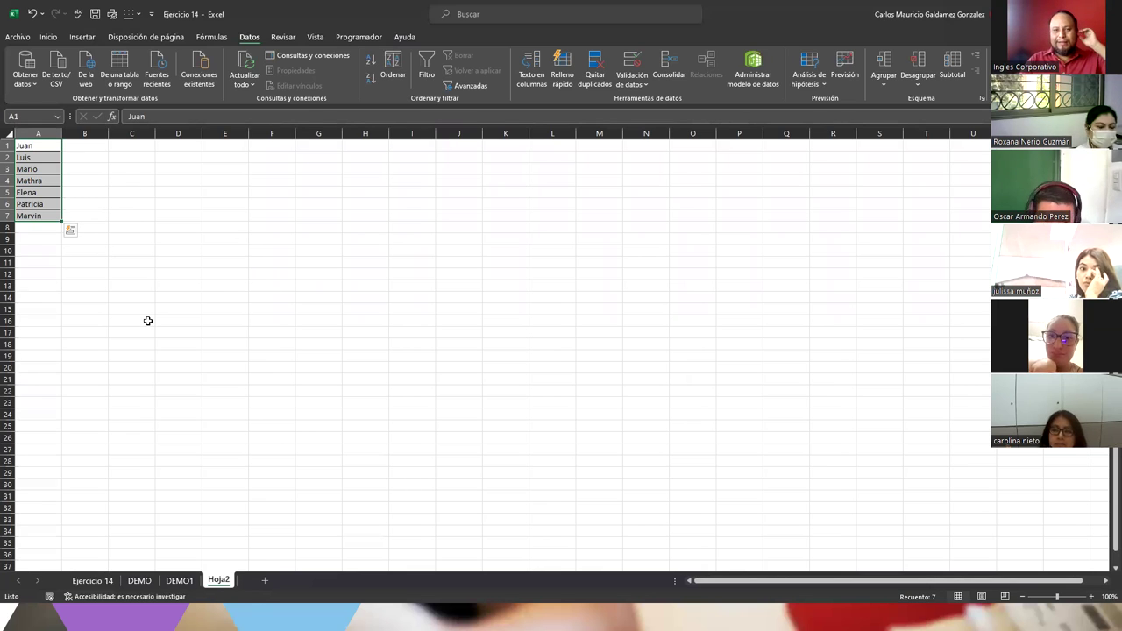
pyautogui.click(178, 580)
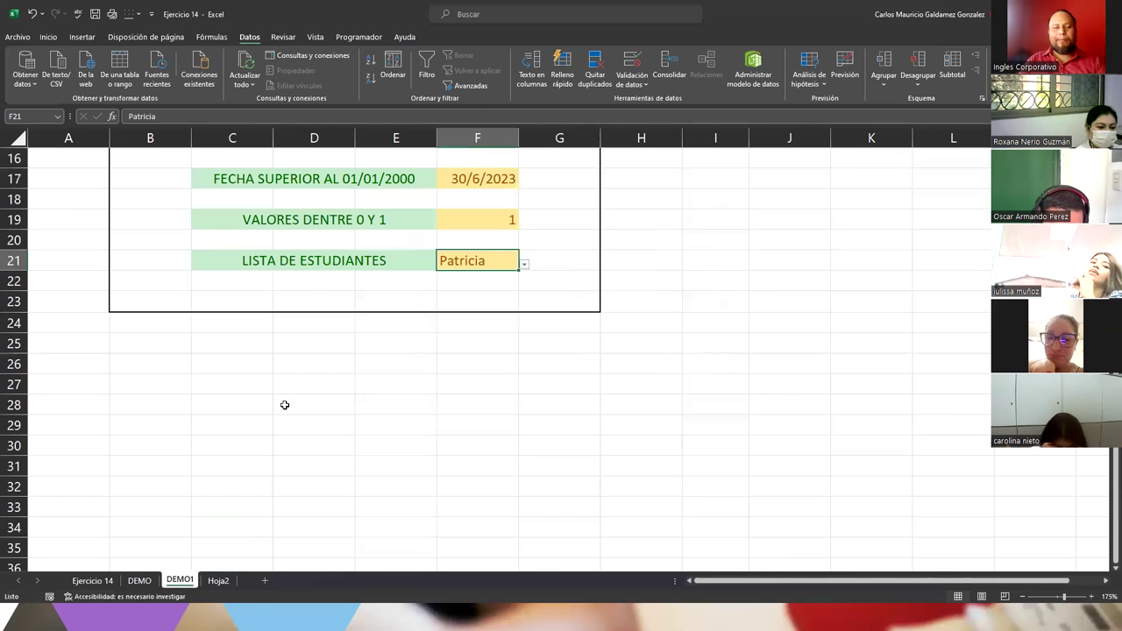
pyautogui.scroll(3, 284, 405)
pyautogui.scroll(2, 284, 404)
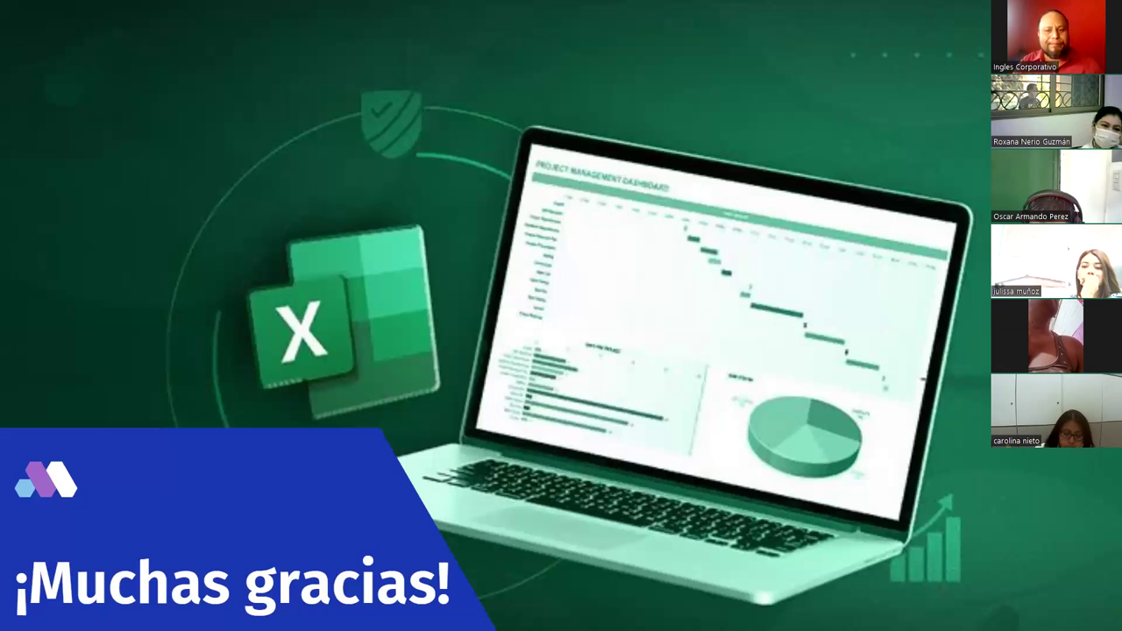
pyautogui.hotkey('alt', 'Tab')
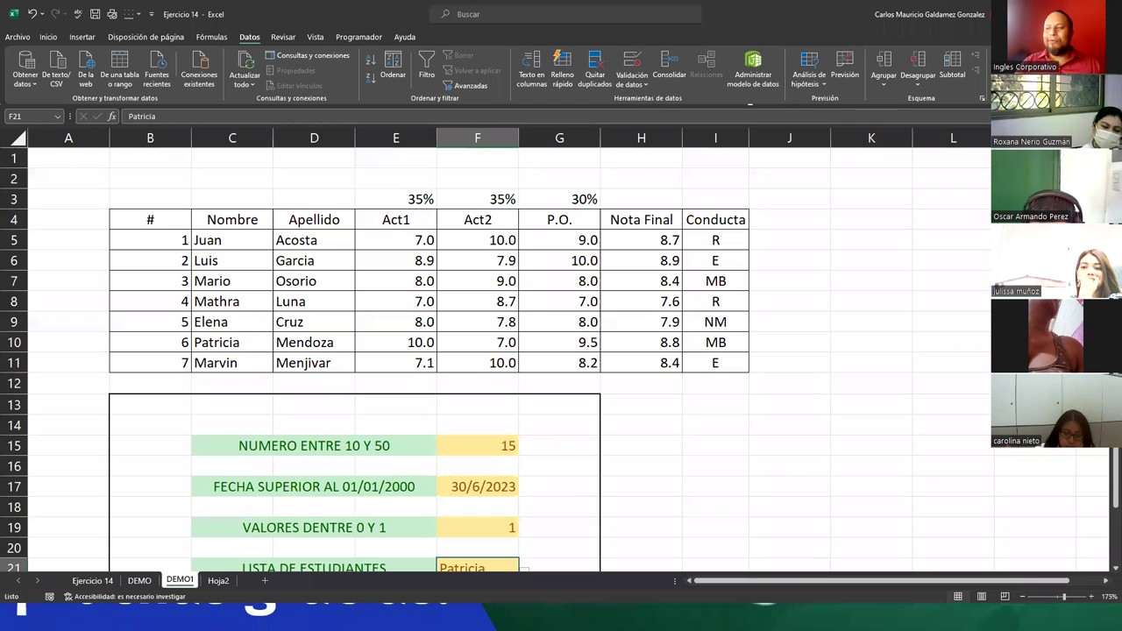
pyautogui.click(265, 298)
pyautogui.scroll(-3, 357, 349)
pyautogui.scroll(-3, 359, 358)
pyautogui.scroll(6, 412, 372)
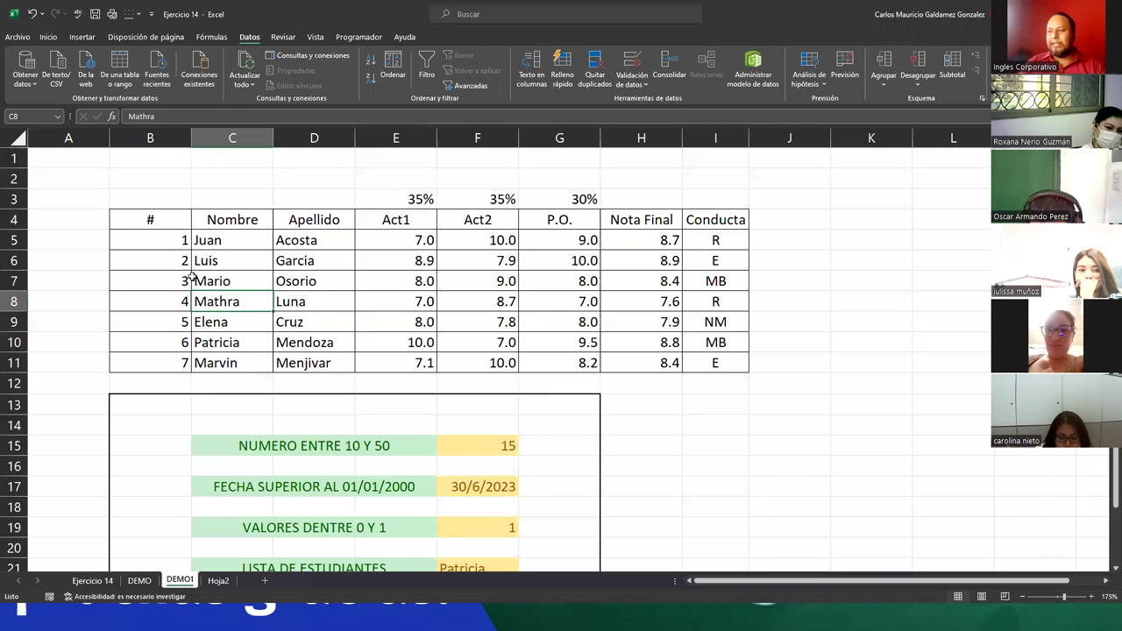
pyautogui.click(217, 240)
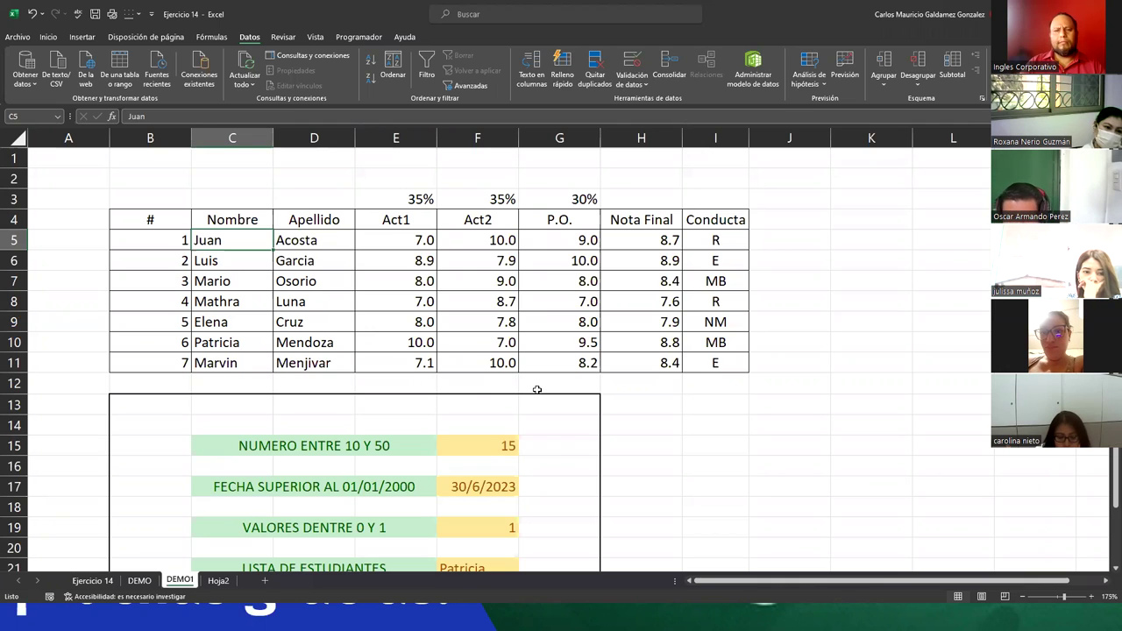
pyautogui.click(218, 580)
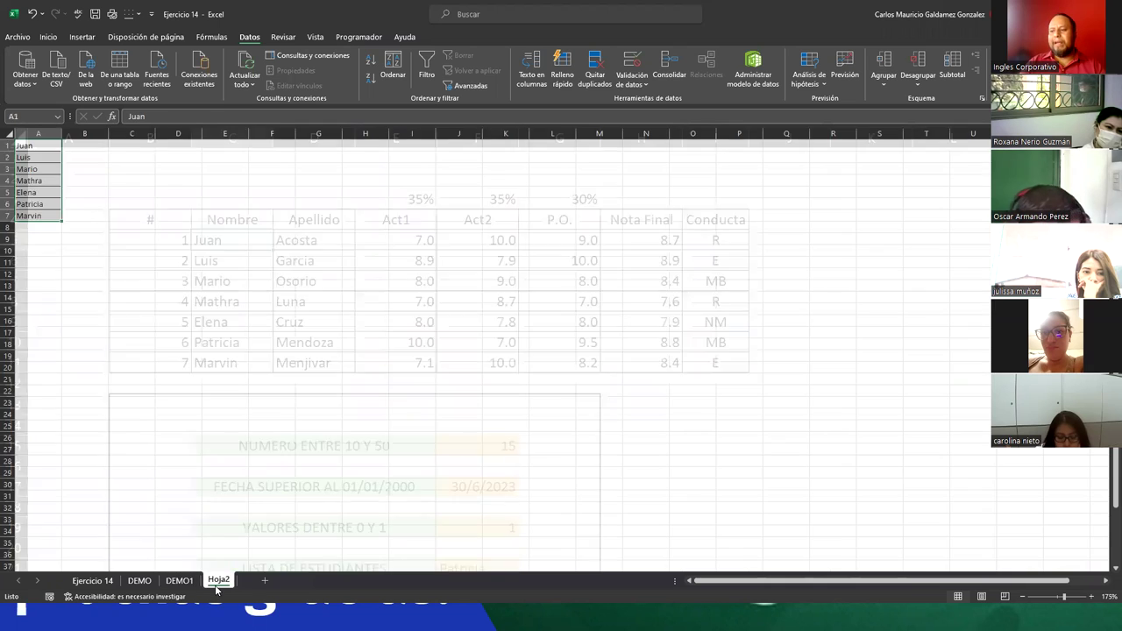
pyautogui.click(191, 582)
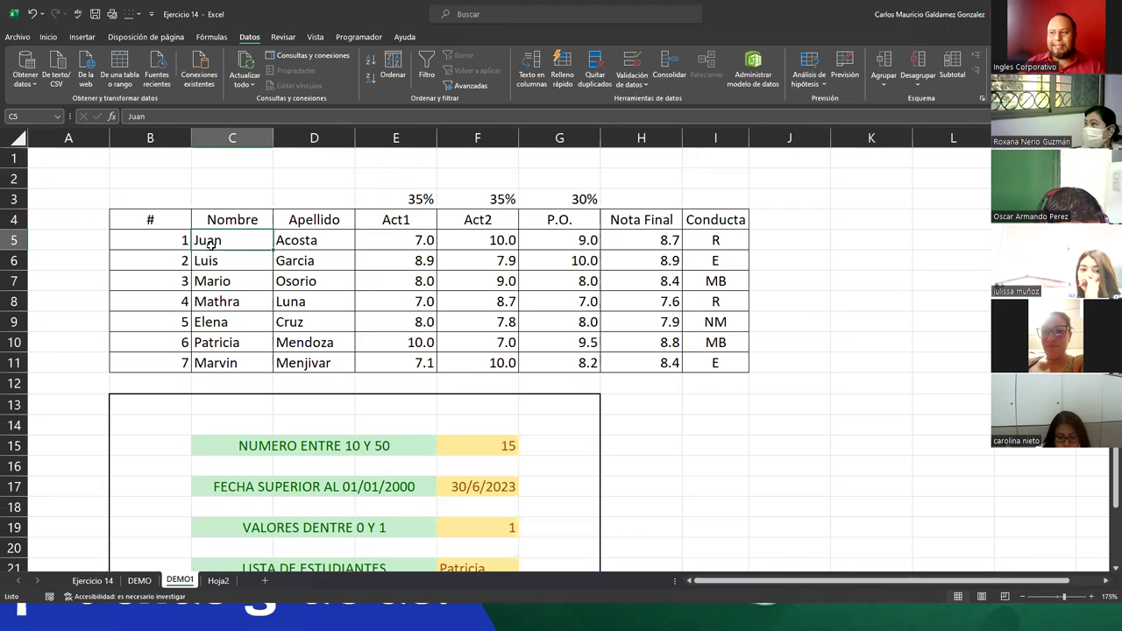
pyautogui.moveTo(213, 243); pyautogui.dragTo(200, 362)
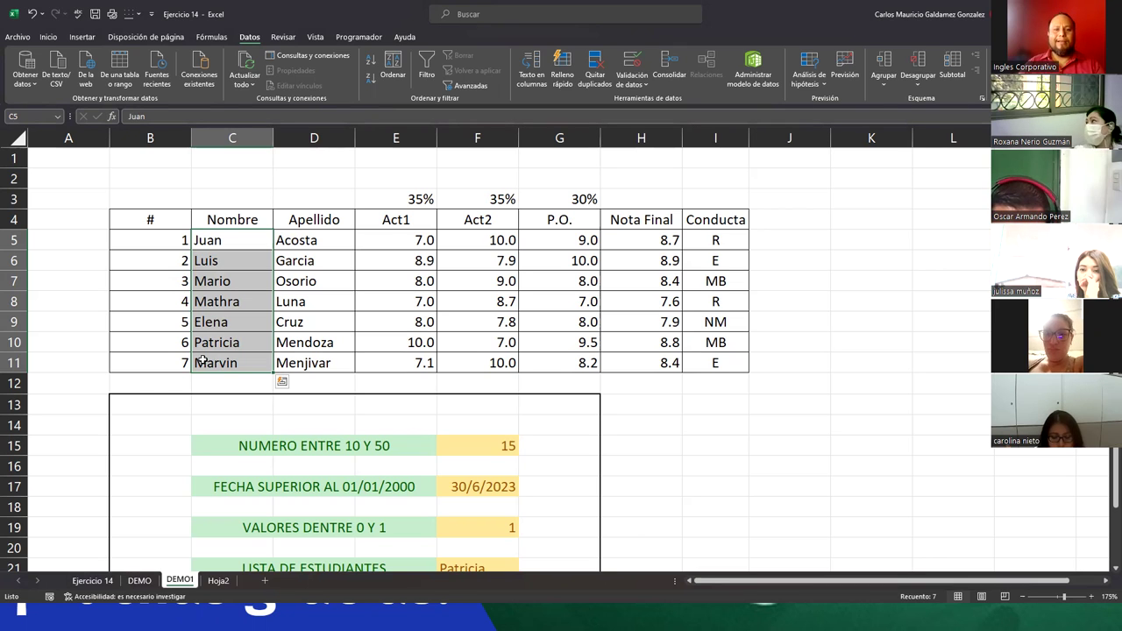
pyautogui.click(201, 300)
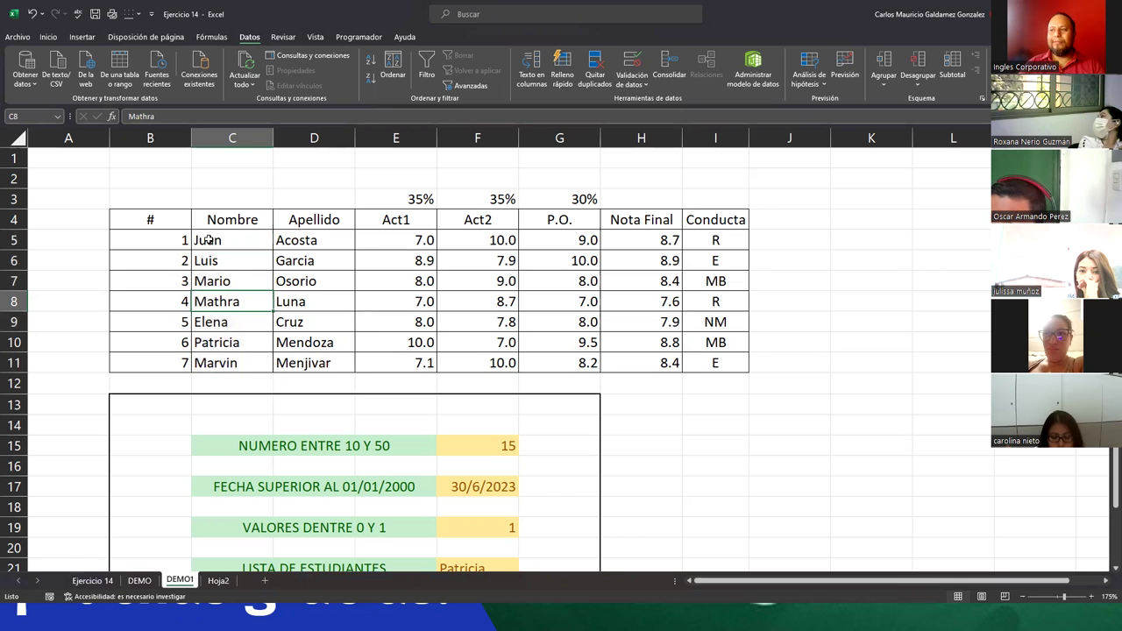
pyautogui.moveTo(208, 239); pyautogui.dragTo(282, 355)
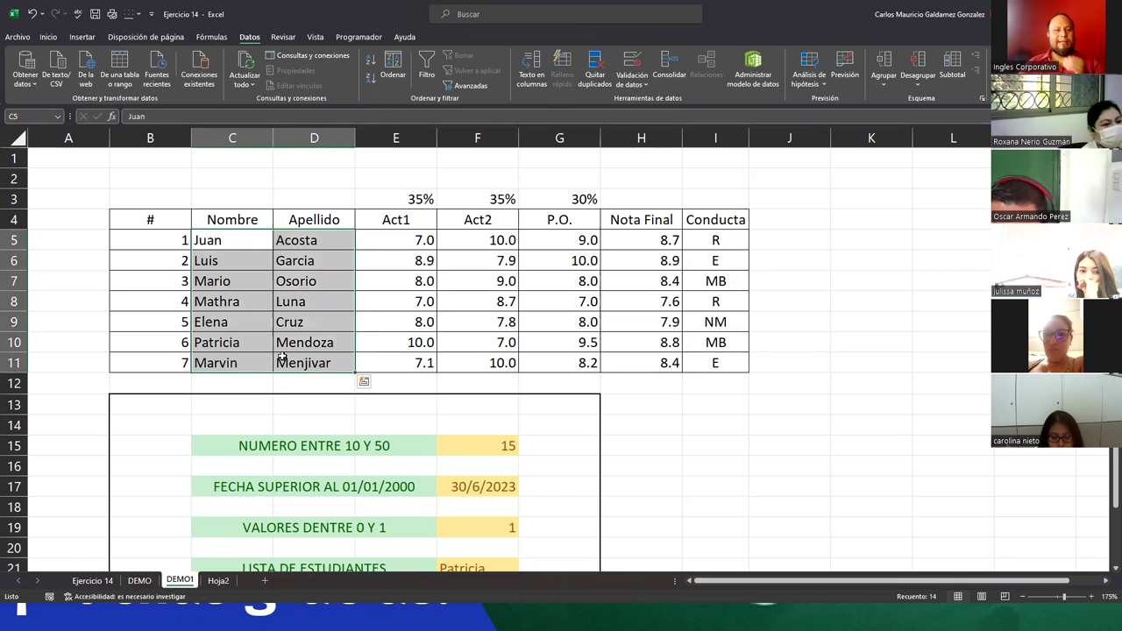